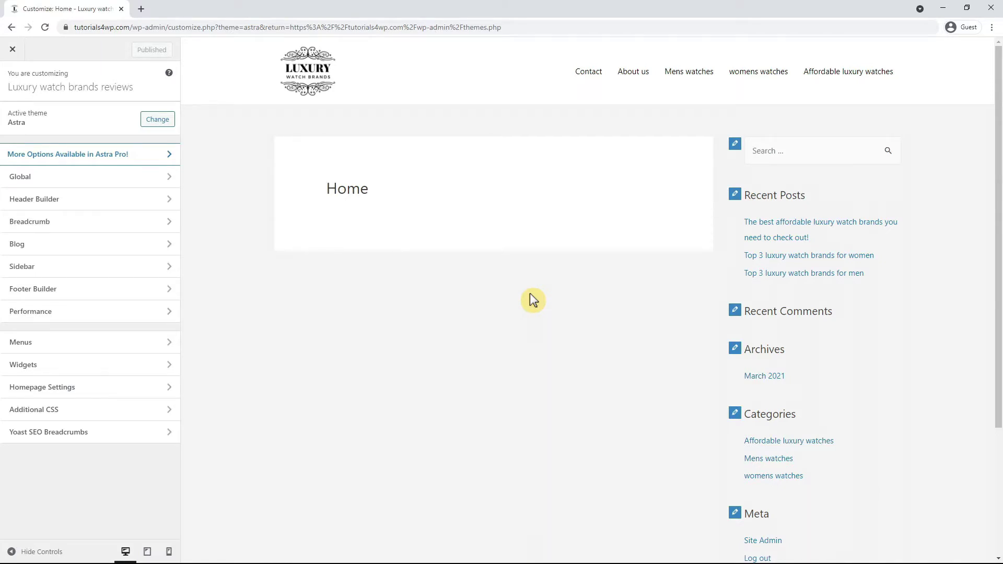
# Step: Leave the theme customization, look at the Hello Elementor theme's details and activate that theme
pyautogui.click(12, 49)
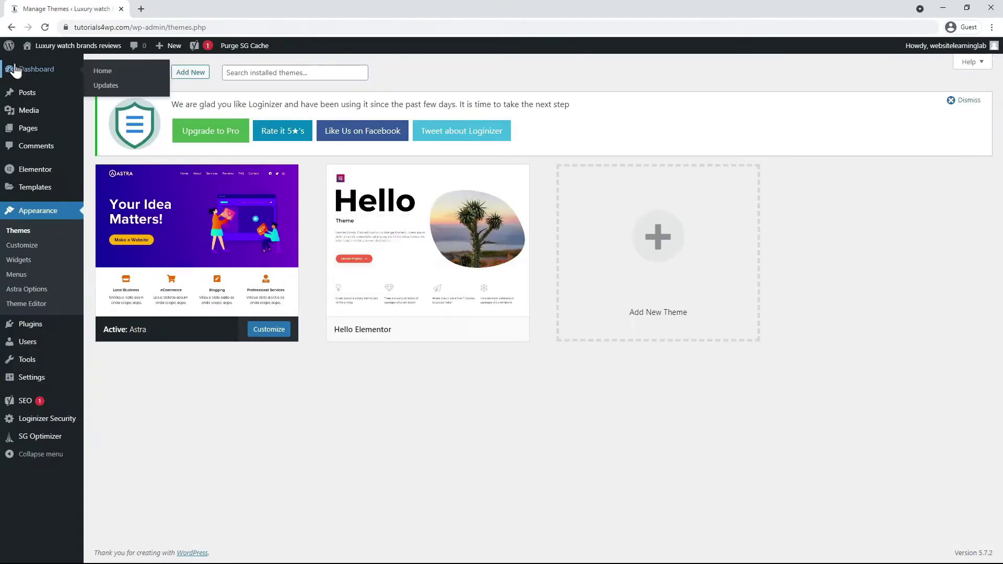
pyautogui.moveTo(421, 300)
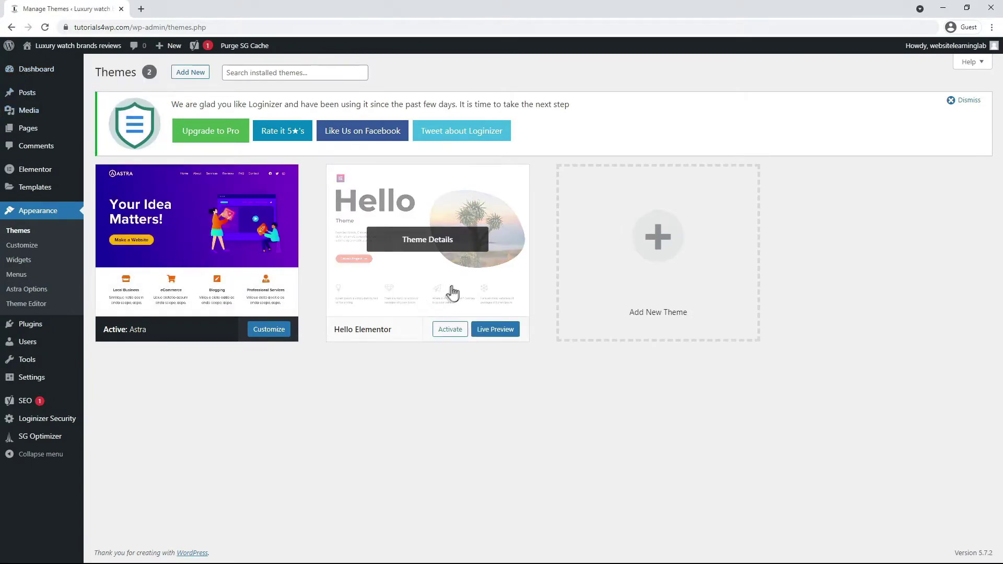
pyautogui.click(470, 267)
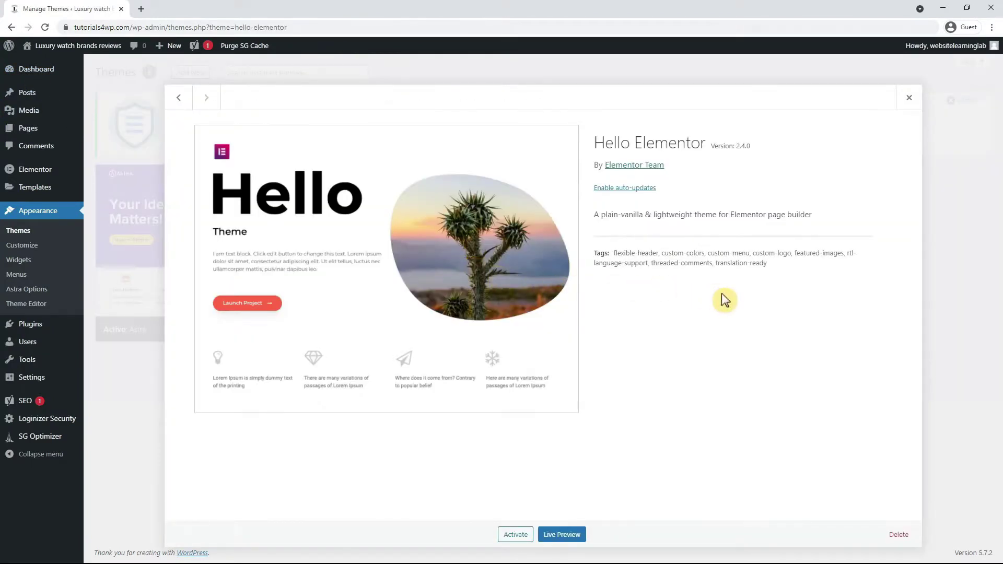
pyautogui.click(908, 100)
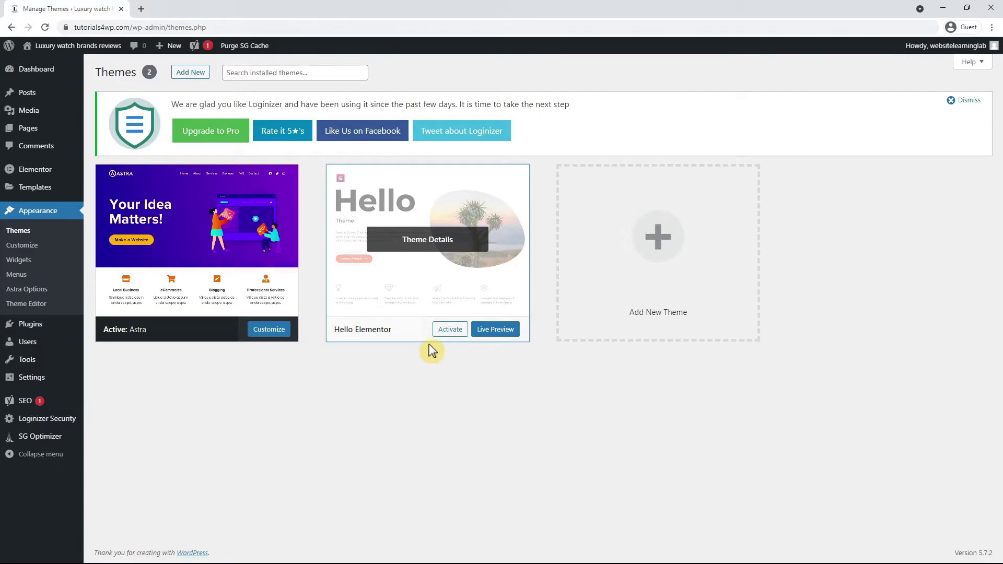
pyautogui.click(451, 330)
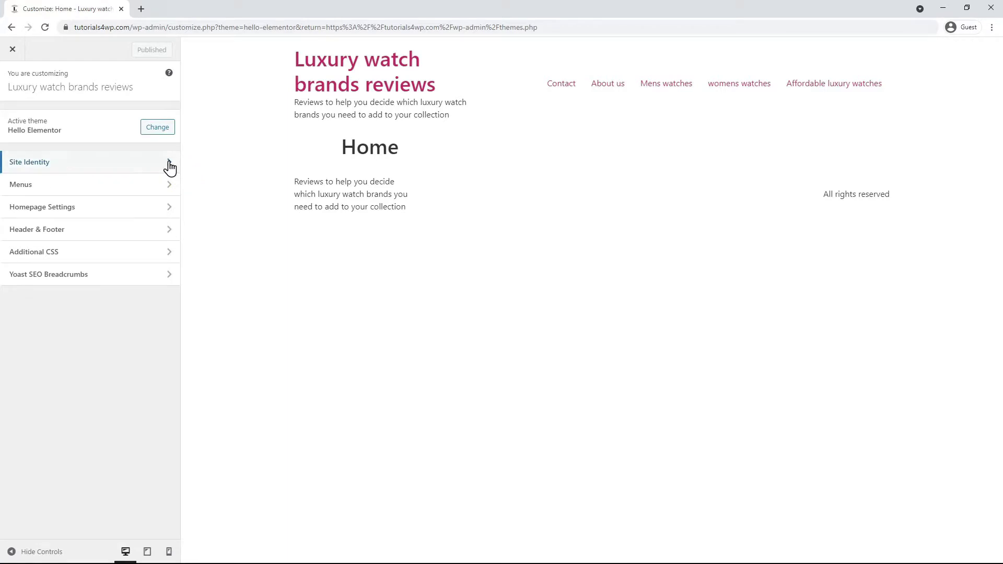
# Step: Choose luxury-watch-brands-logo-black.png from the media library as the logo in the Site Identity settings
pyautogui.click(168, 163)
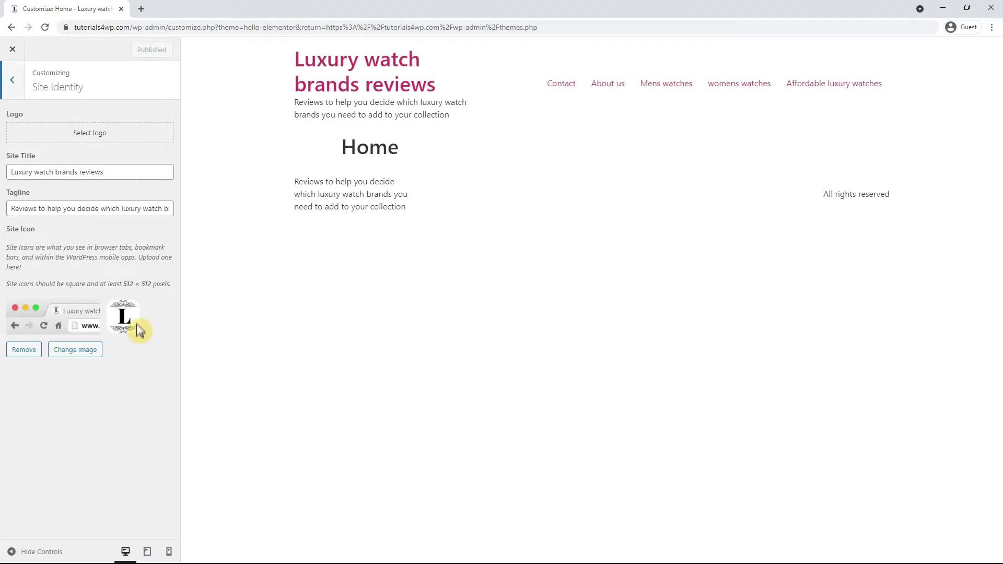
pyautogui.click(103, 134)
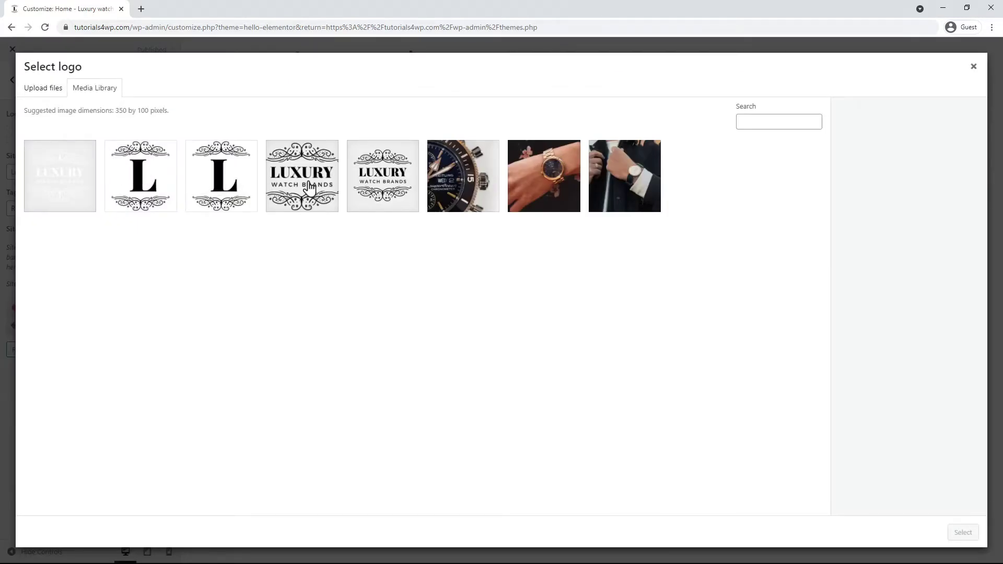
pyautogui.click(389, 183)
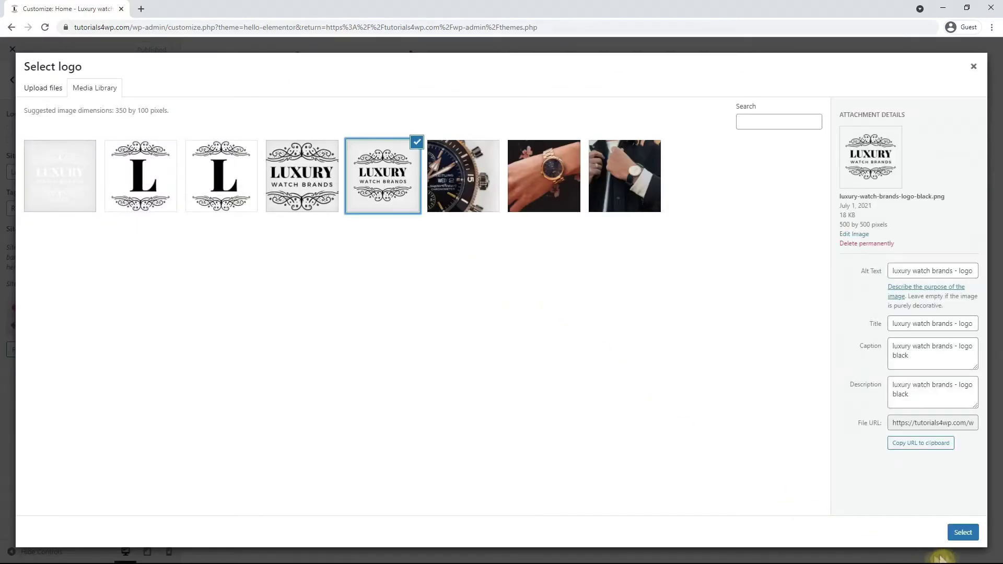
pyautogui.click(963, 533)
# Step: Crop the blank margins above and below the logo artwork and publish the new site logo
pyautogui.moveTo(501, 246); pyautogui.dragTo(502, 319)
pyautogui.moveTo(510, 175); pyautogui.dragTo(510, 99)
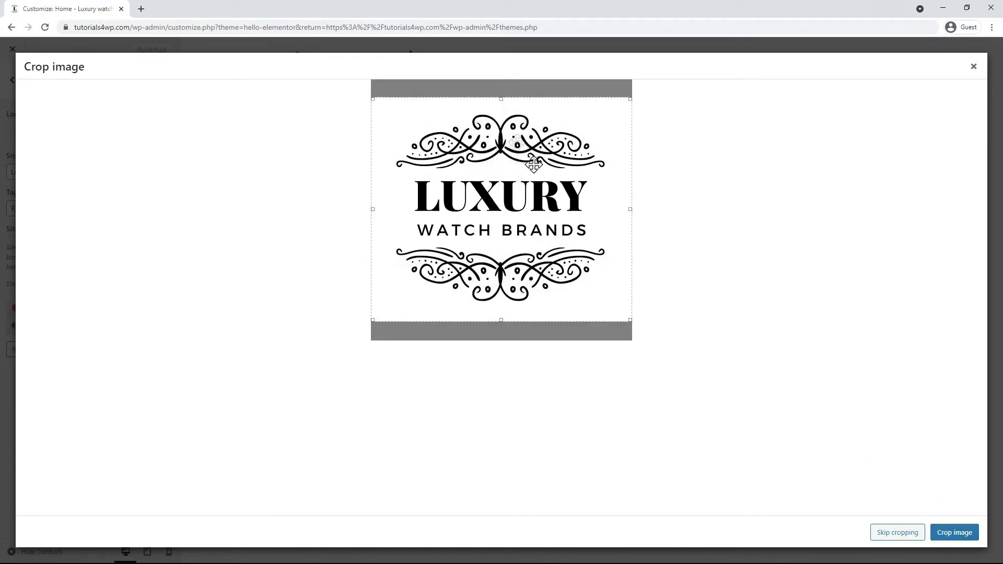
pyautogui.click(955, 543)
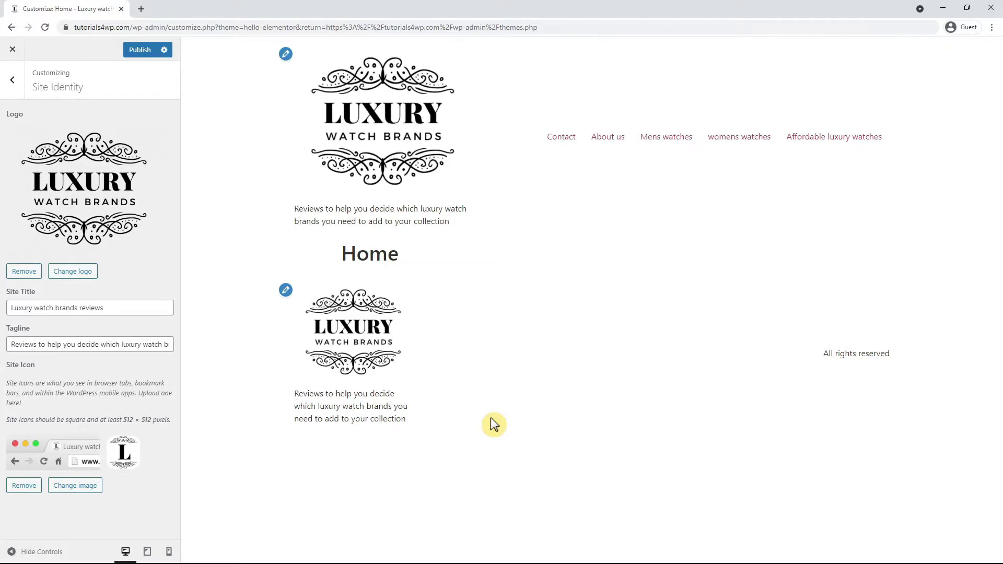
pyautogui.click(148, 52)
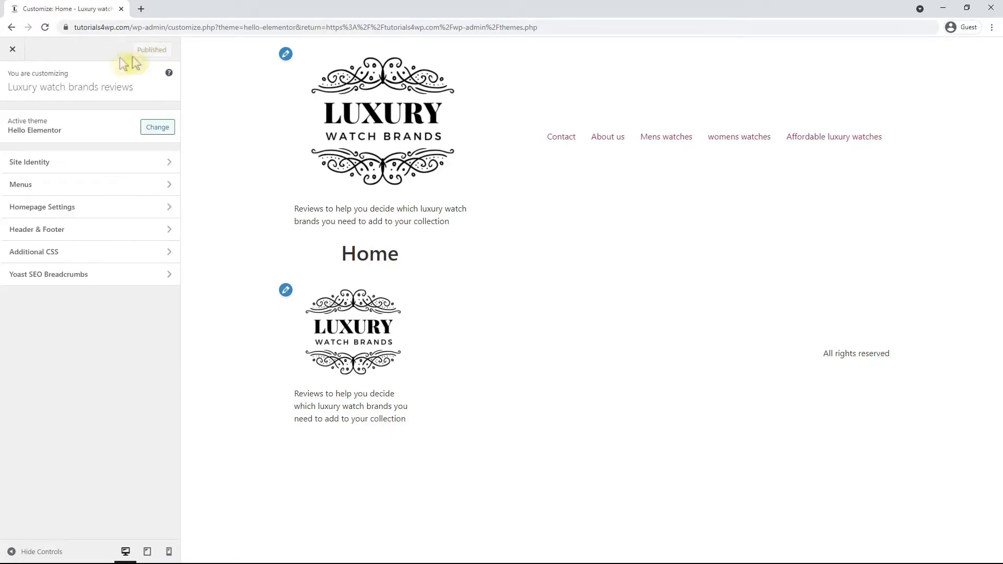
pyautogui.click(12, 51)
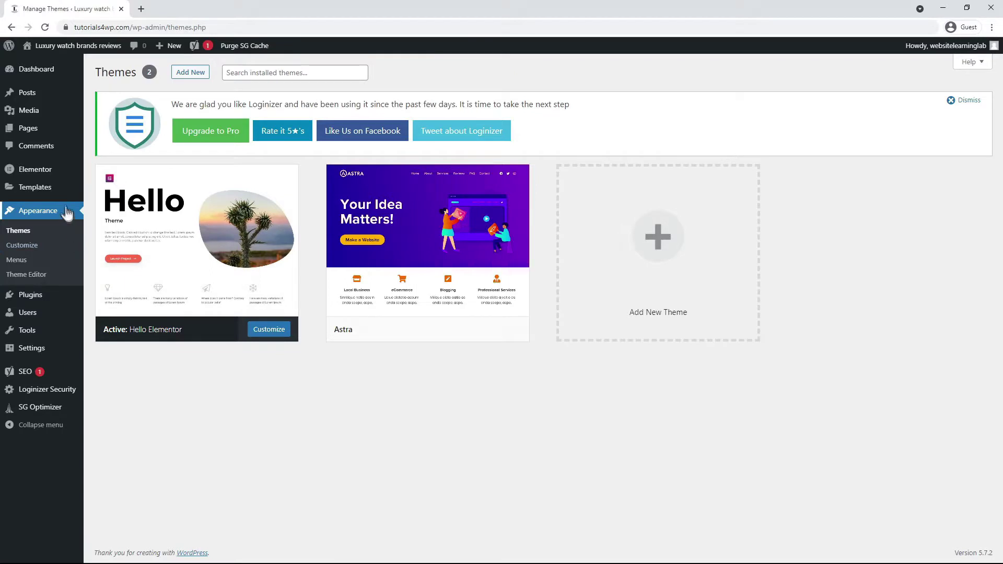
# Step: Create a new Elementor template of type Header named "Template header"
pyautogui.moveTo(55, 194)
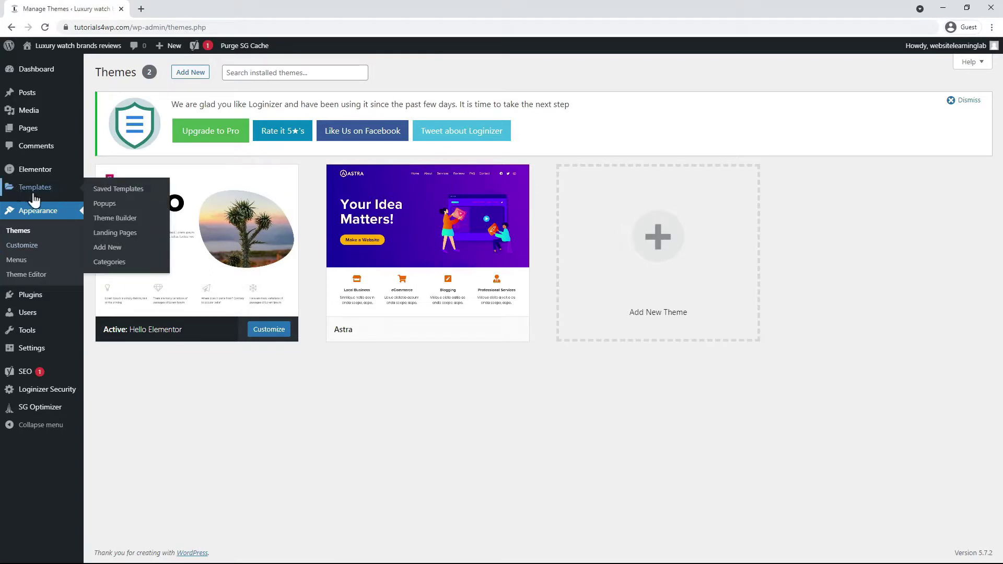
pyautogui.moveTo(61, 176)
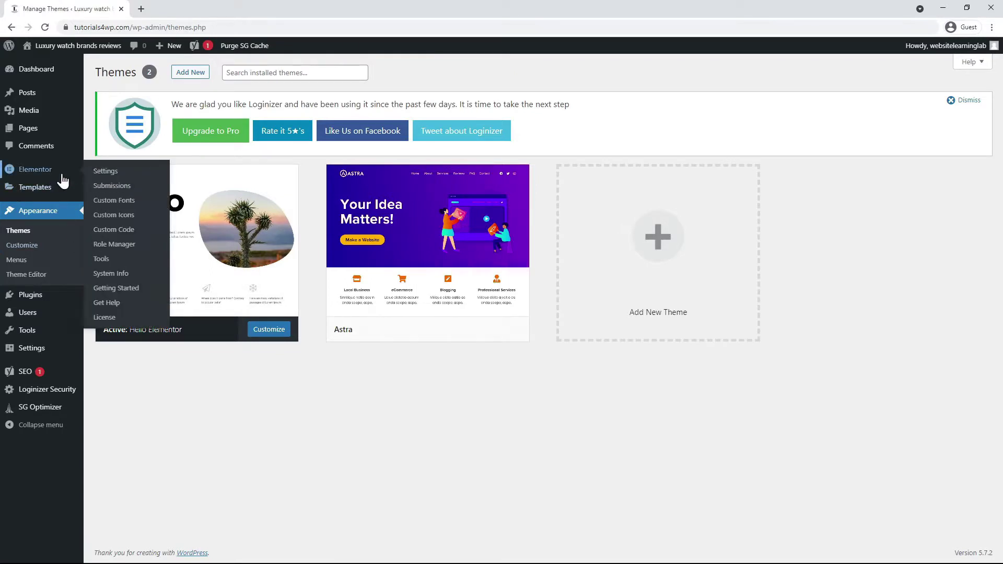
pyautogui.click(40, 190)
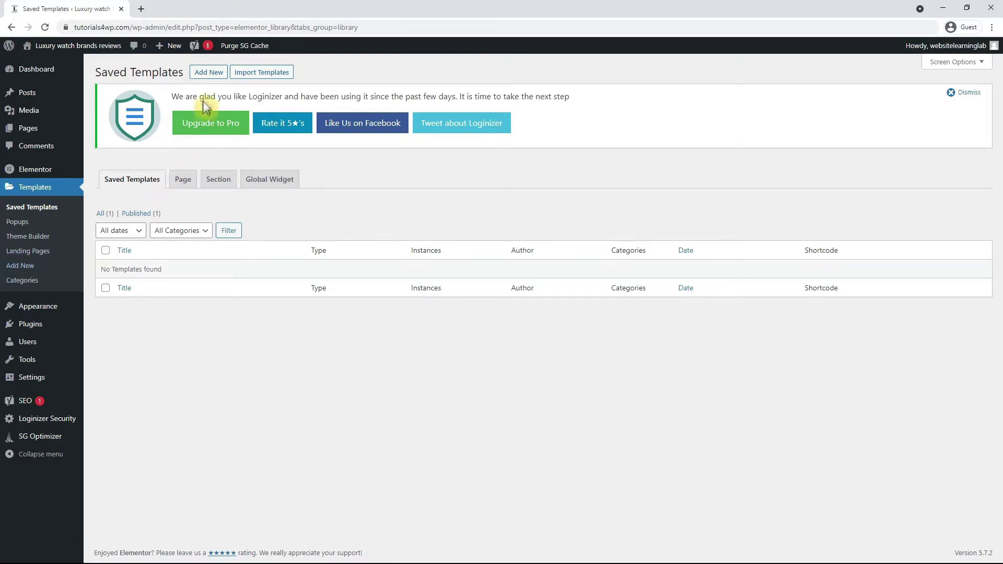
pyautogui.click(215, 74)
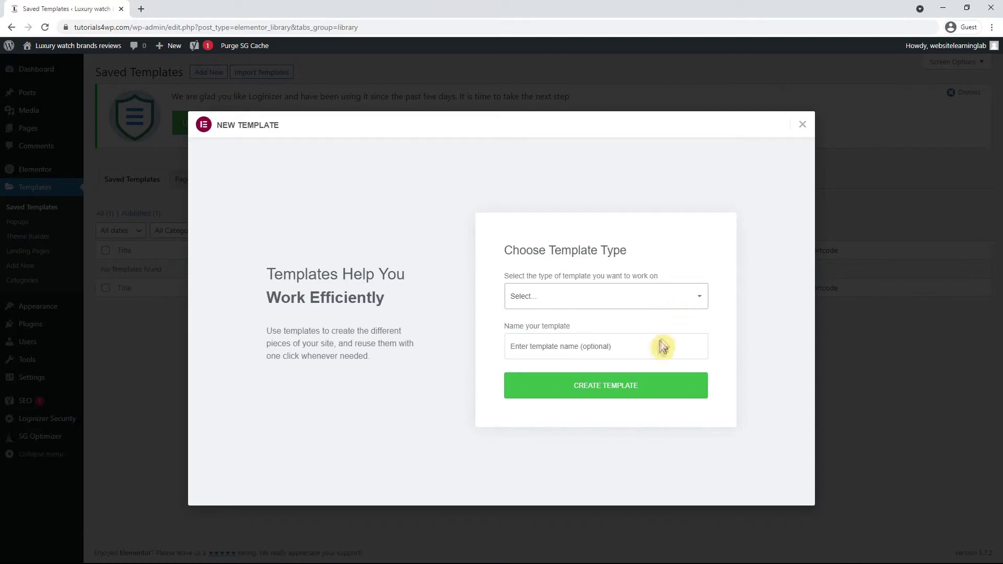
pyautogui.click(648, 361)
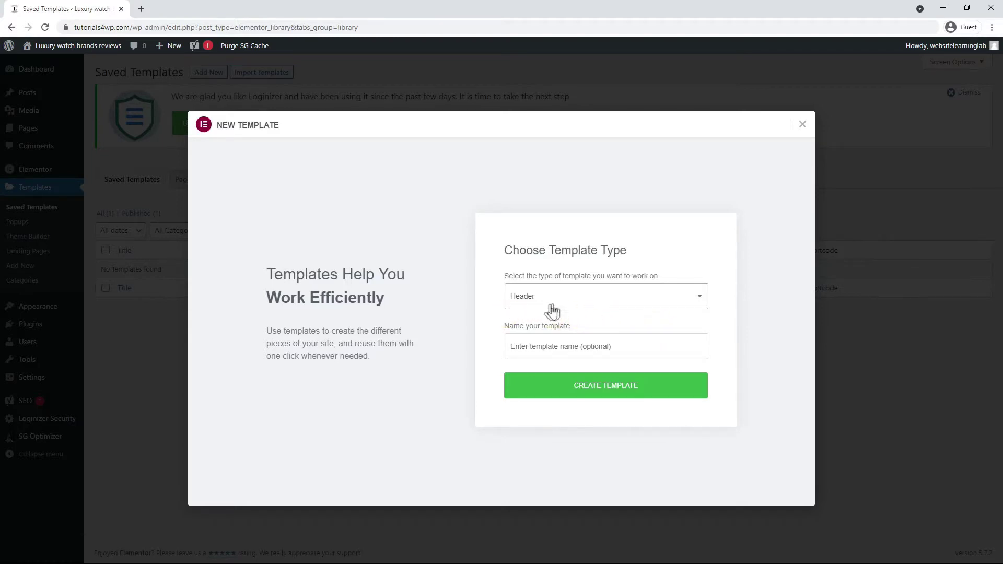
pyautogui.click(601, 343)
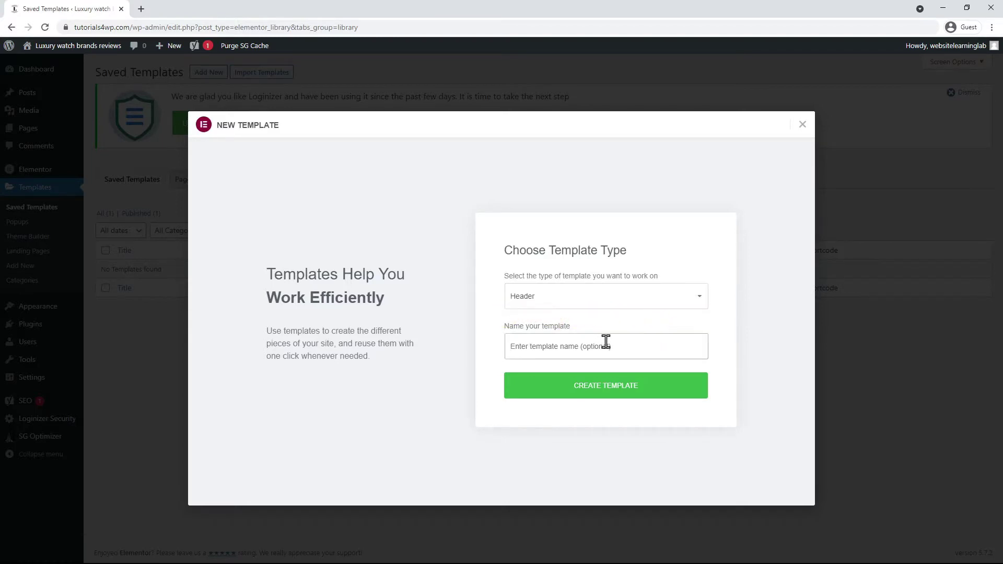
pyautogui.write('Template header')
pyautogui.click(606, 384)
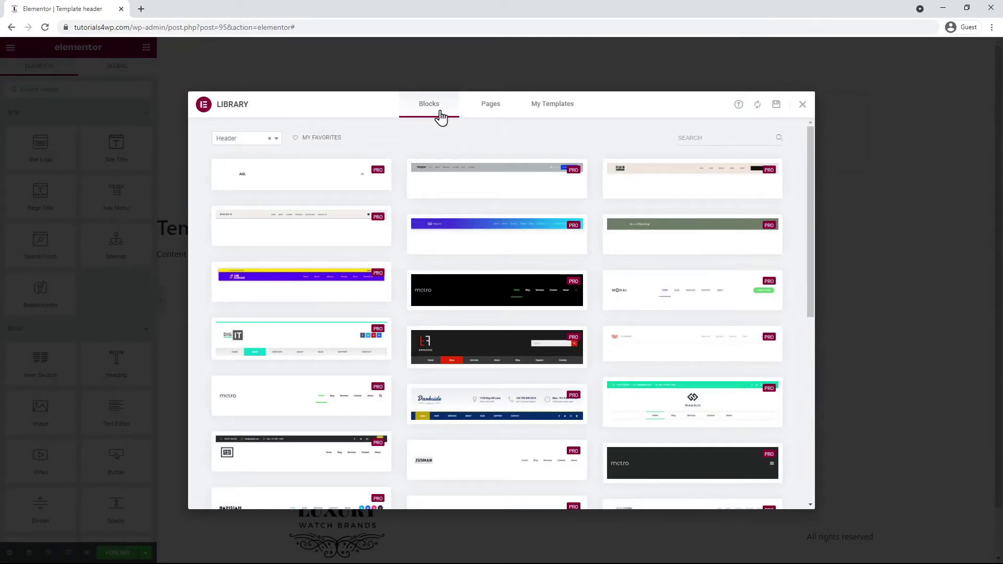
# Step: Preview the blue gradient Beyond header block and return to the block library
pyautogui.moveTo(381, 178)
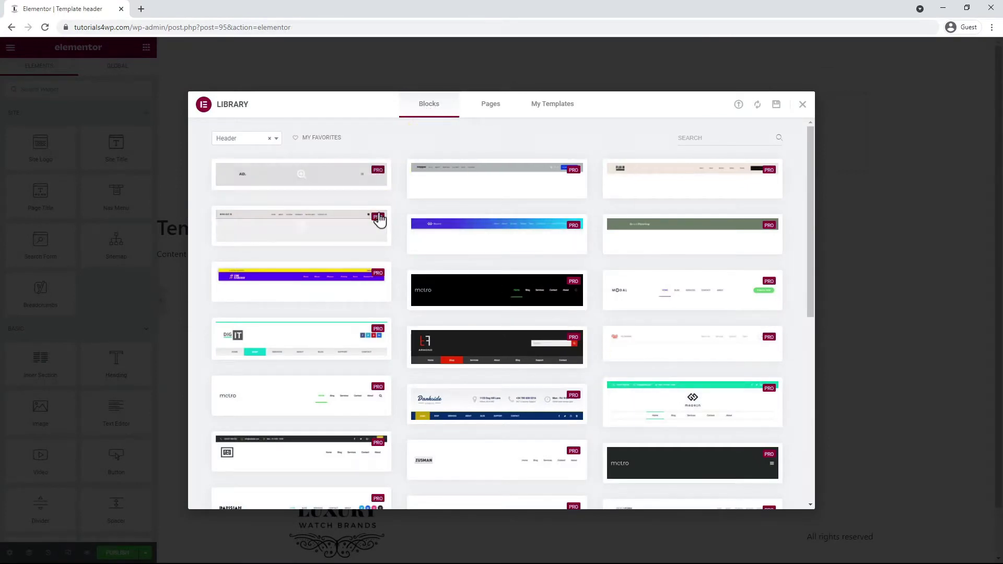
pyautogui.moveTo(559, 168)
pyautogui.moveTo(575, 230)
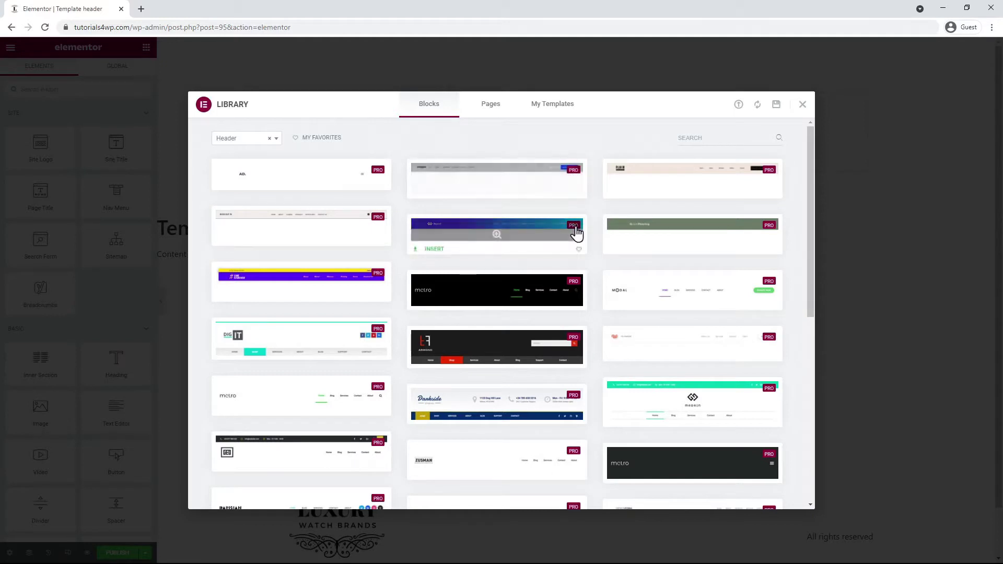
pyautogui.click(475, 242)
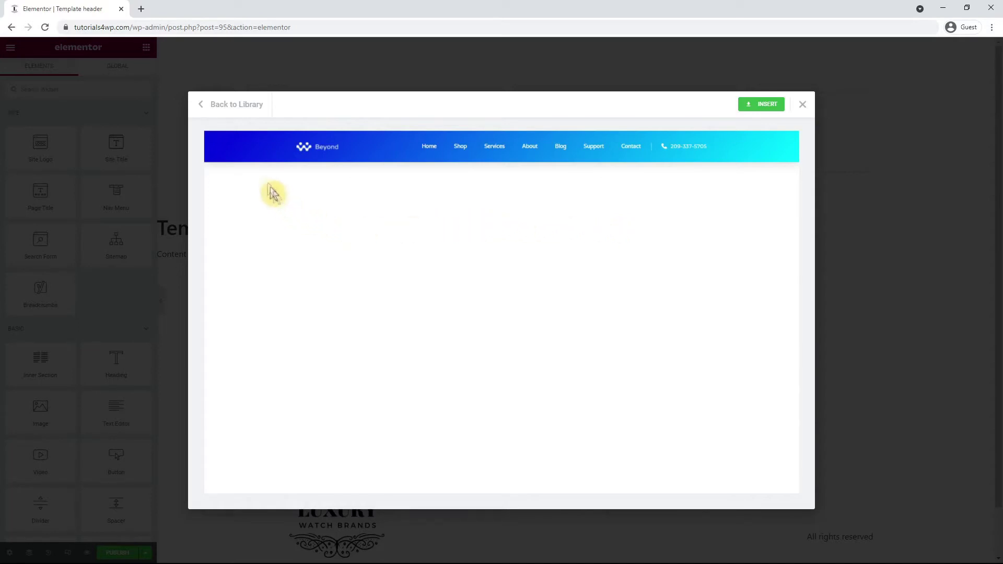
pyautogui.click(239, 109)
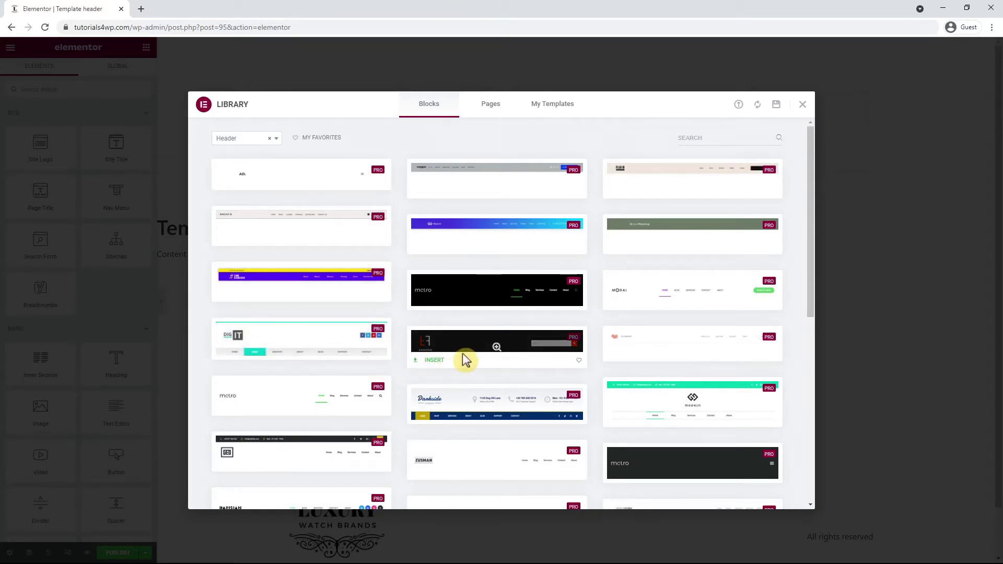
# Step: Insert the dark Armond header block with the red search button and delete both of its sections
pyautogui.click(435, 361)
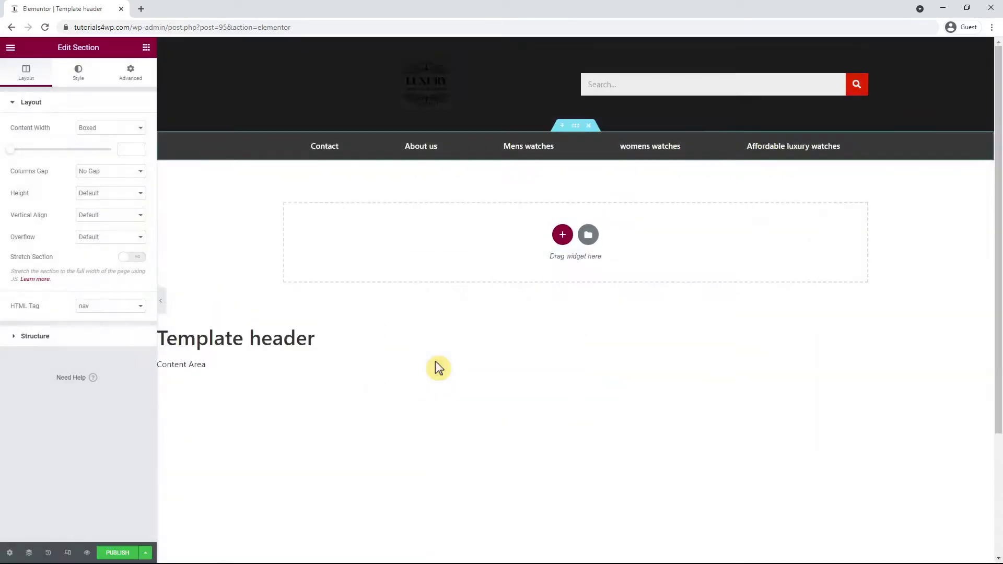
pyautogui.click(588, 126)
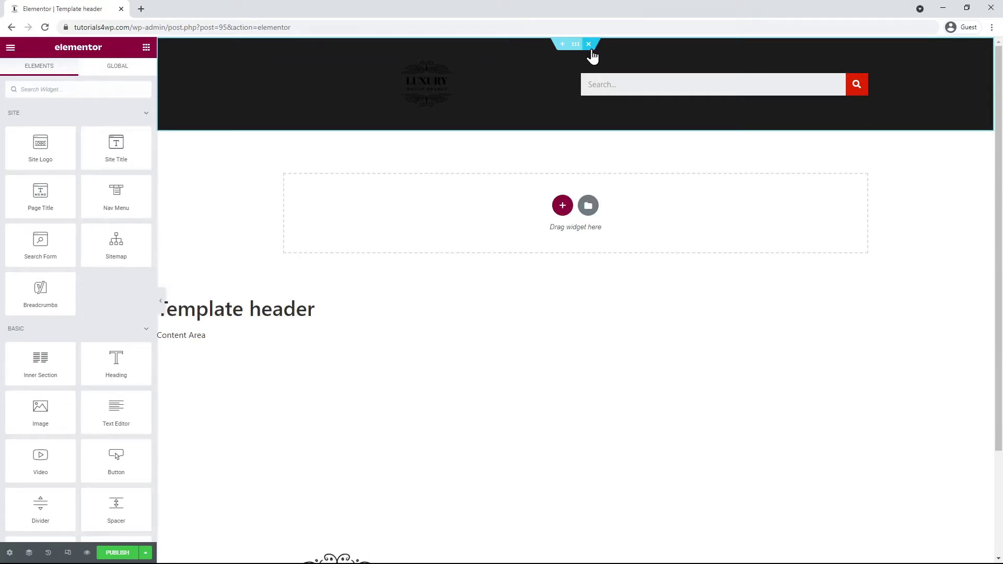
pyautogui.click(589, 47)
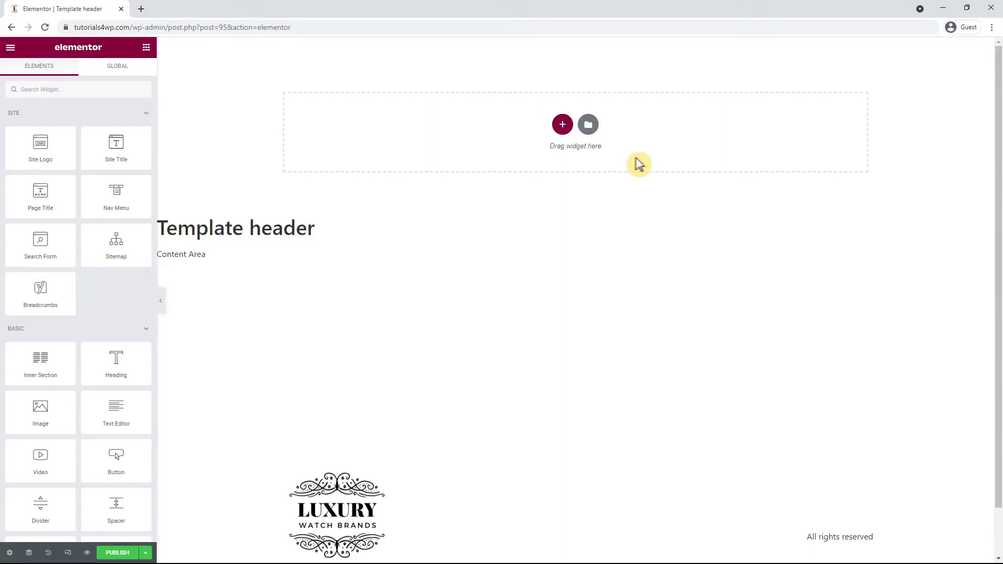
# Step: Insert the dark Armond header block from the template library into the empty header template
pyautogui.click(587, 125)
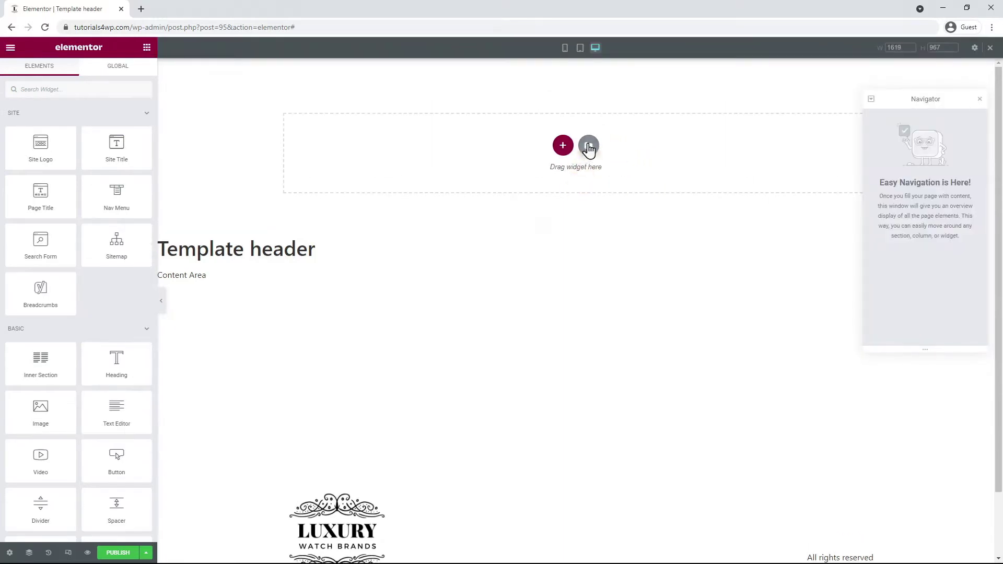
pyautogui.click(589, 146)
pyautogui.click(431, 111)
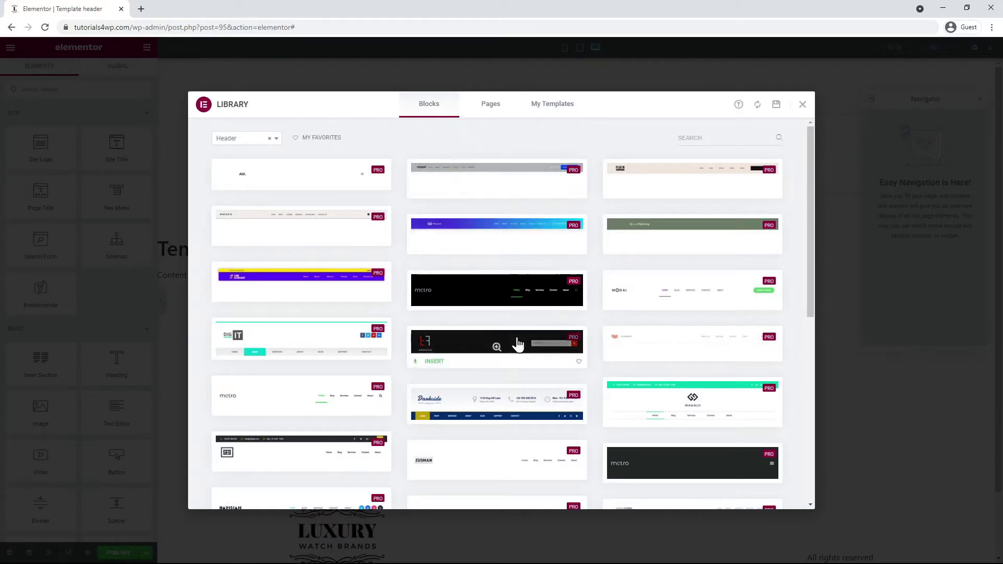
pyautogui.click(517, 339)
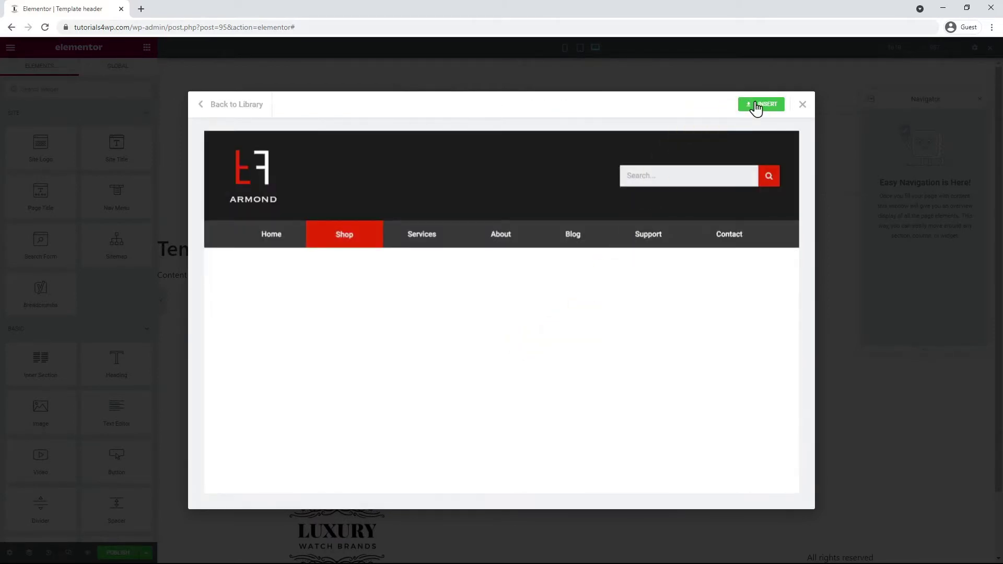
pyautogui.click(755, 107)
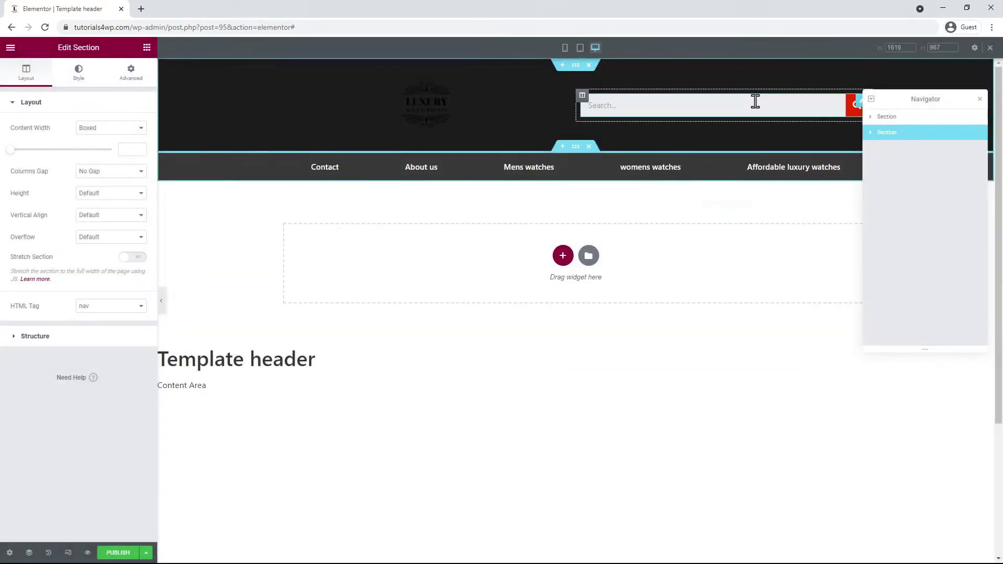
# Step: Set the background color of the header section holding the logo and search bar to white (#FFFFFF)
pyautogui.click(577, 67)
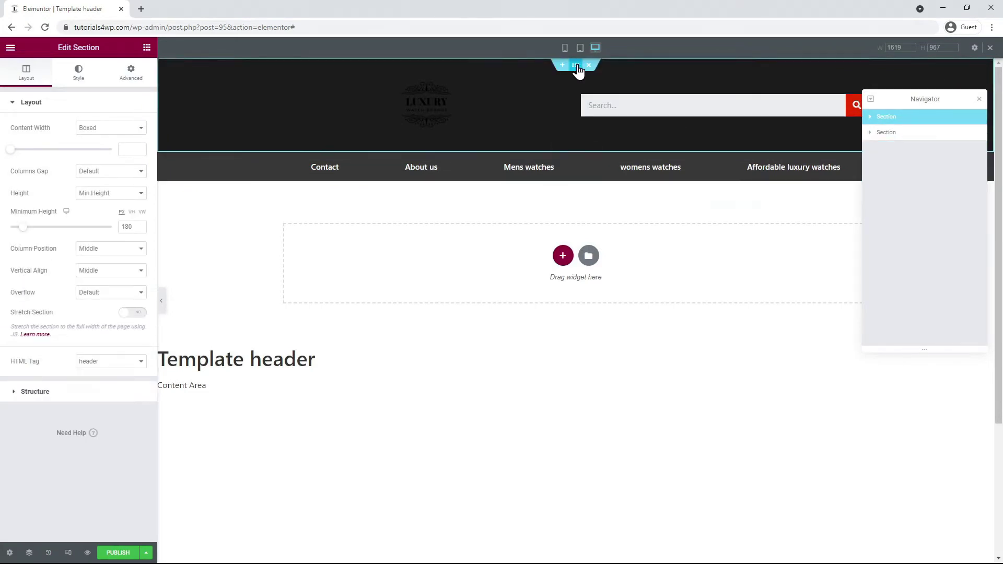
pyautogui.click(79, 73)
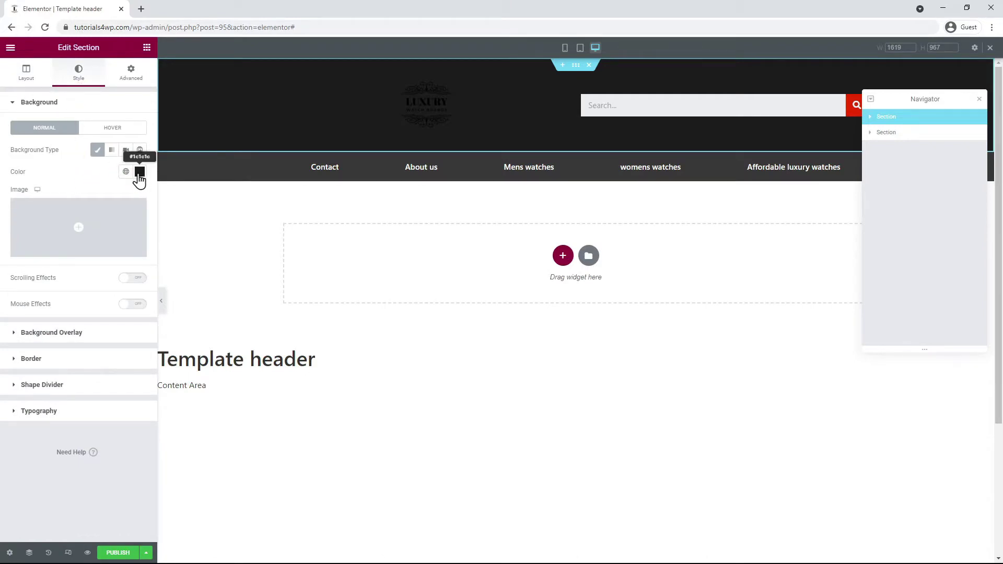
pyautogui.click(140, 172)
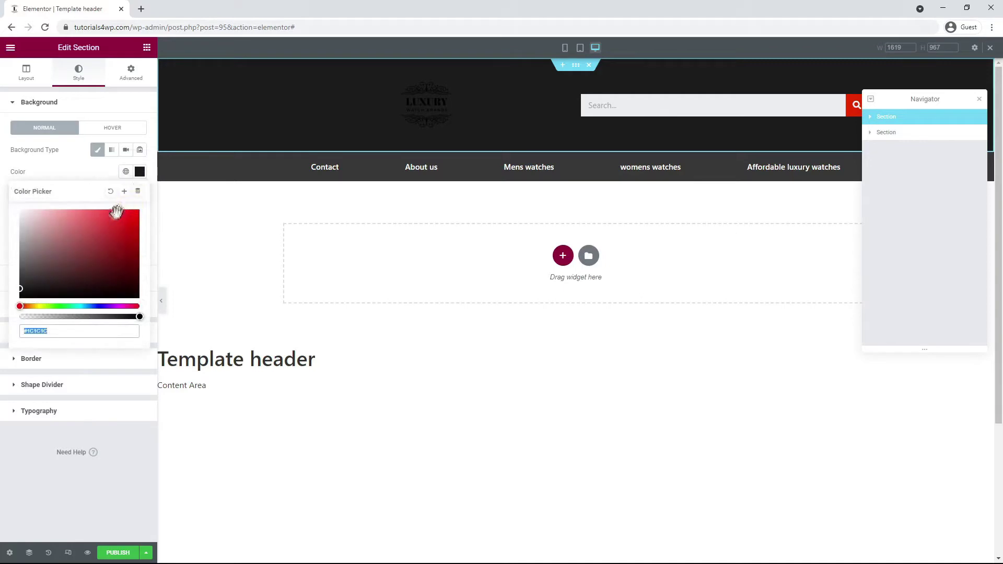
pyautogui.moveTo(48, 248); pyautogui.dragTo(7, 201)
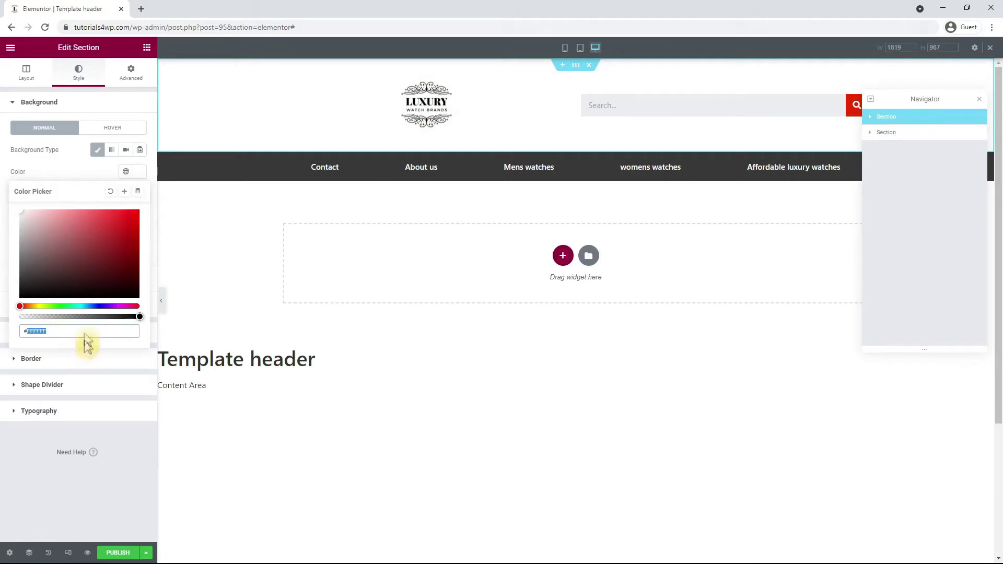
pyautogui.click(66, 172)
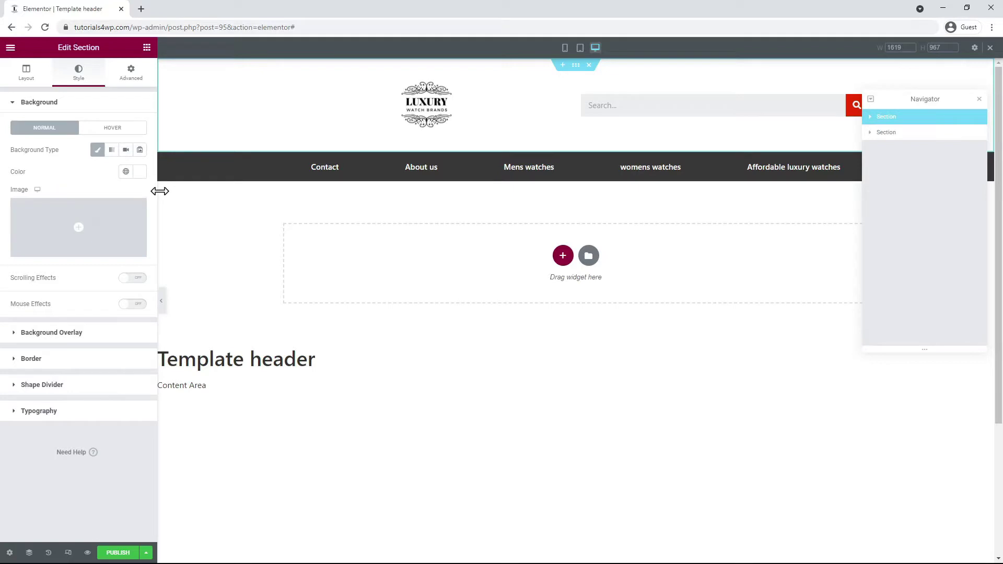
# Step: Align the site logo to the left of its column and set its width to 160 px
pyautogui.click(449, 114)
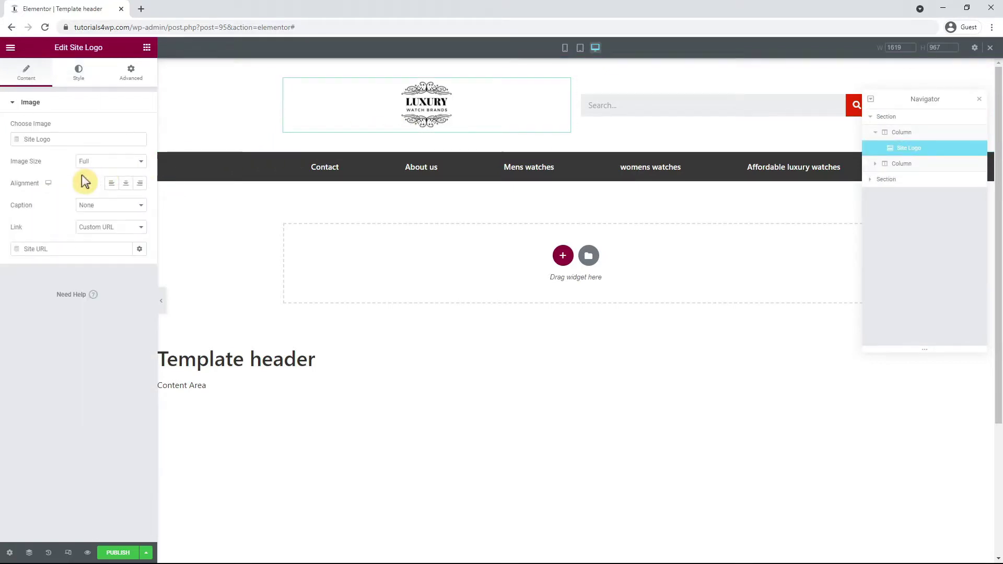
pyautogui.click(112, 184)
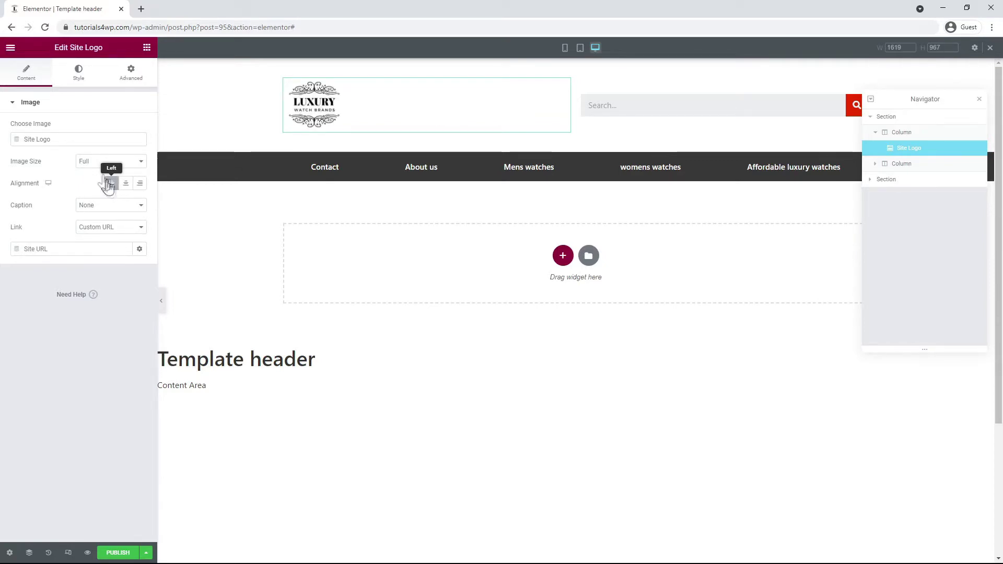
pyautogui.click(79, 84)
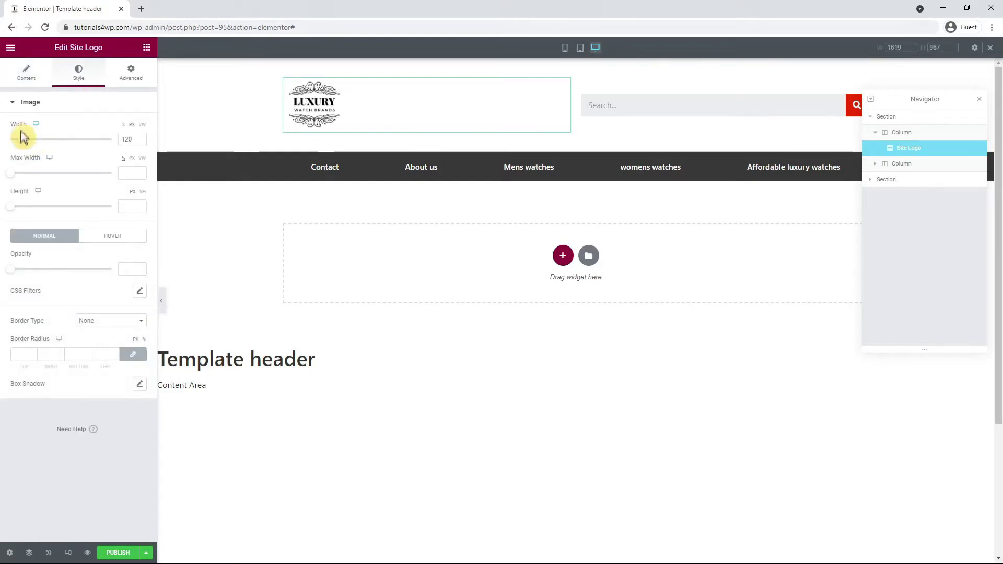
pyautogui.moveTo(24, 141)
pyautogui.mouseDown()
pyautogui.moveTo(73, 145)
pyautogui.moveTo(13, 144)
pyautogui.moveTo(33, 146)
pyautogui.mouseUp()
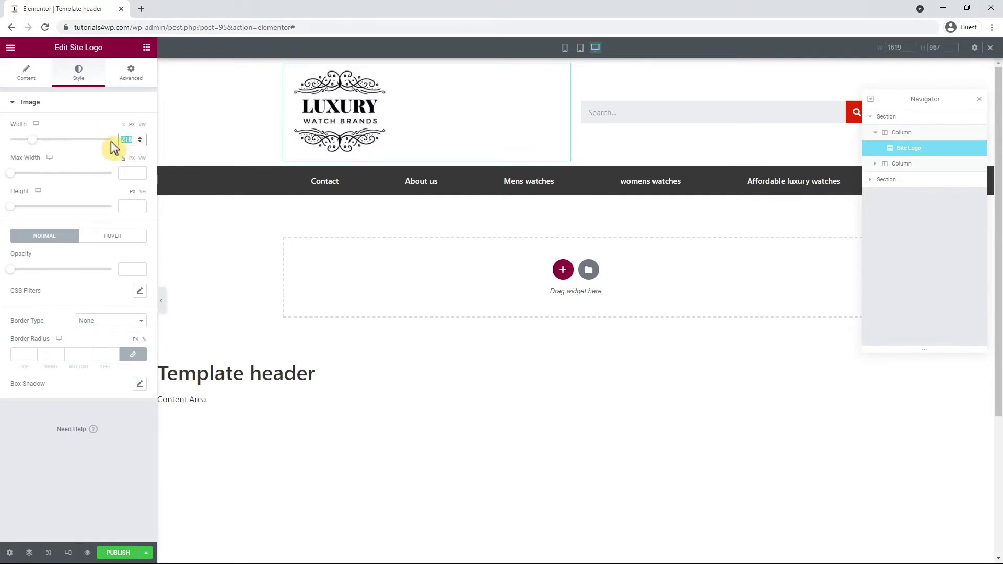
pyautogui.write('160')
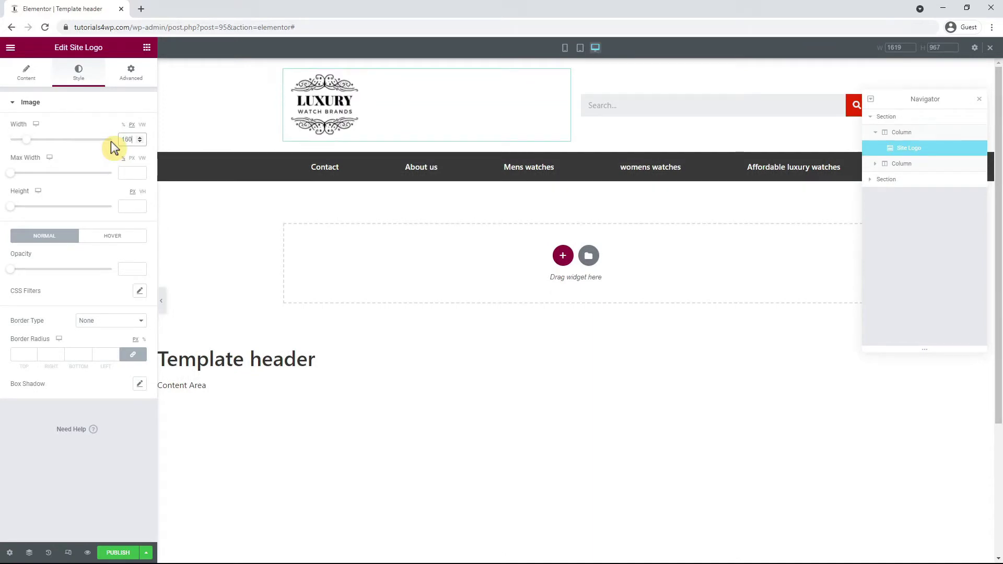
# Step: Set the content width of both the logo section and the navigation menu section to 1250, and move the Navigator clear of the header
pyautogui.moveTo(621, 85)
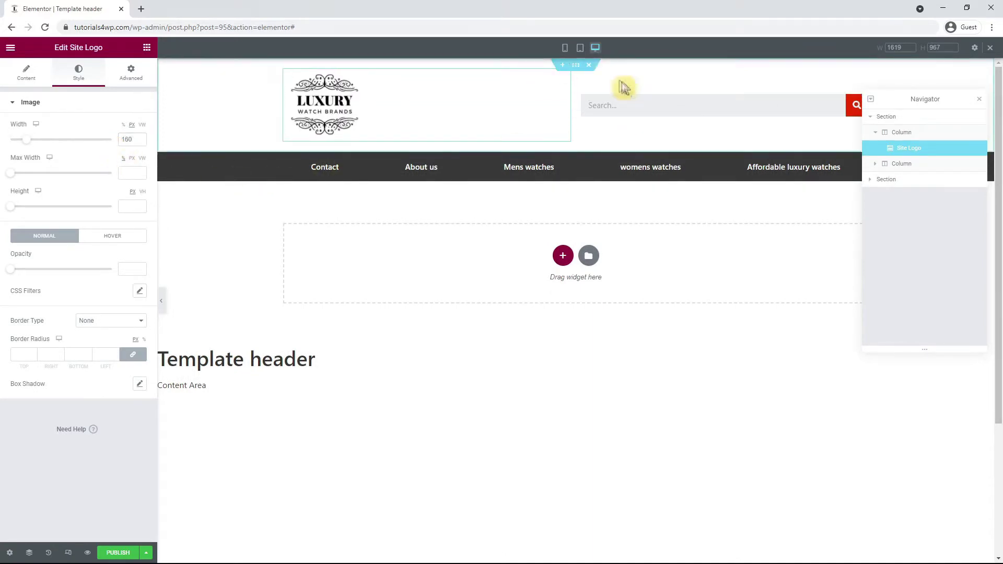
pyautogui.click(575, 67)
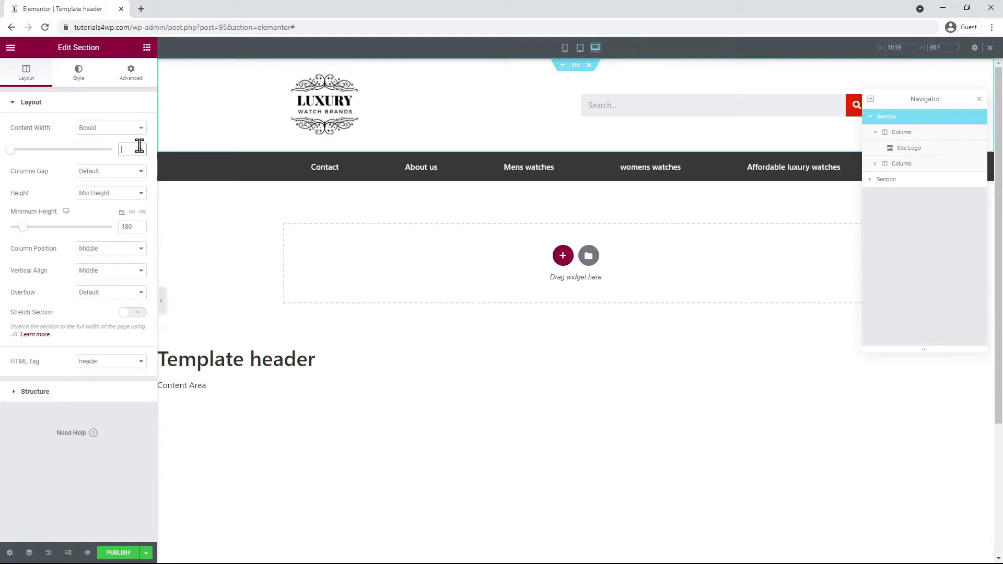
pyautogui.write('1250')
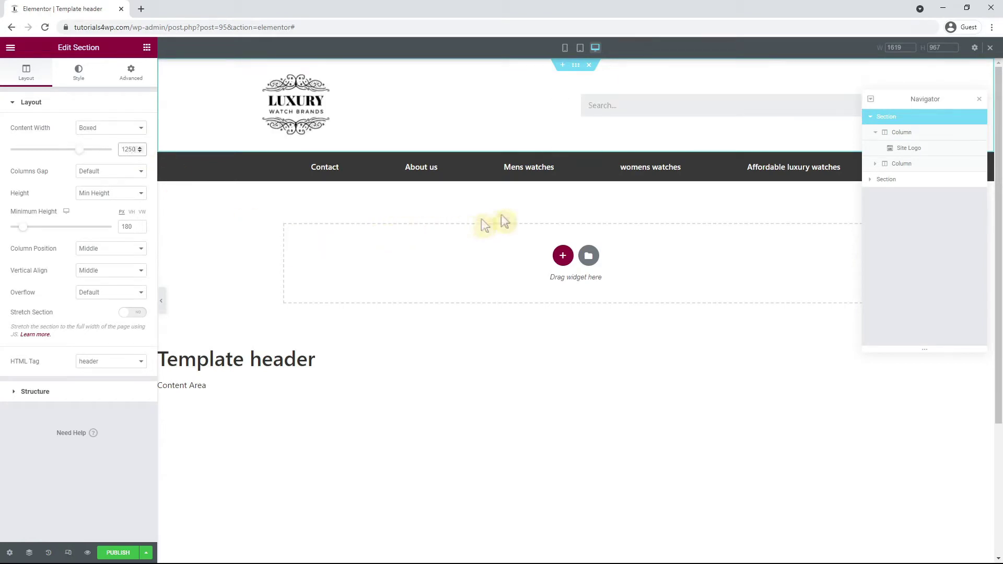
pyautogui.moveTo(552, 170)
pyautogui.click(579, 147)
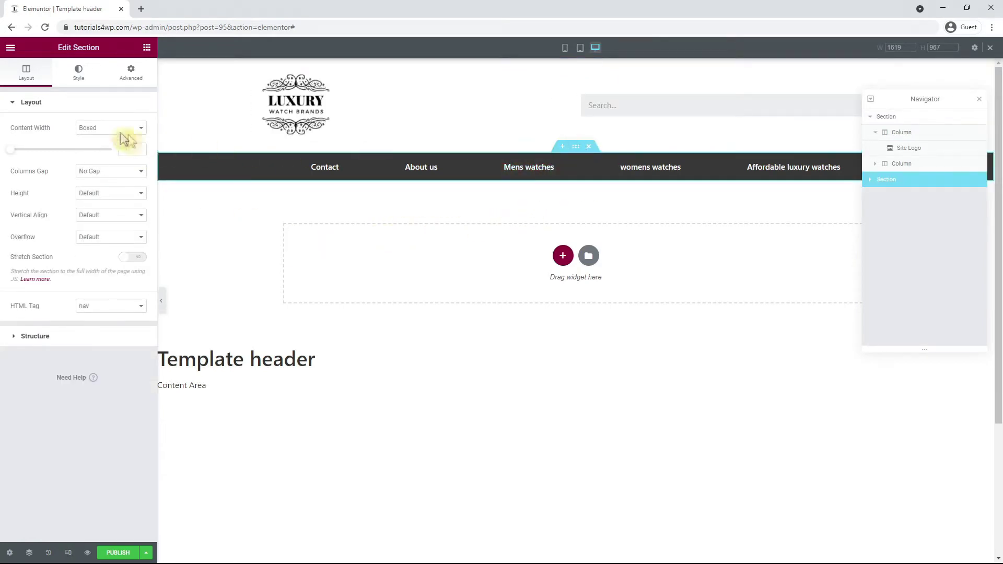
pyautogui.write('1250')
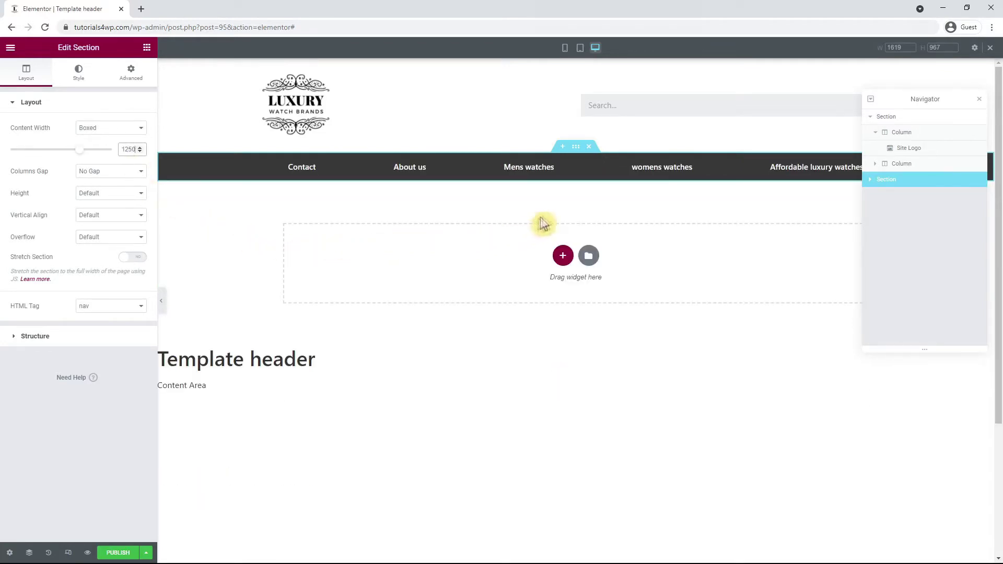
pyautogui.moveTo(916, 90); pyautogui.dragTo(861, 229)
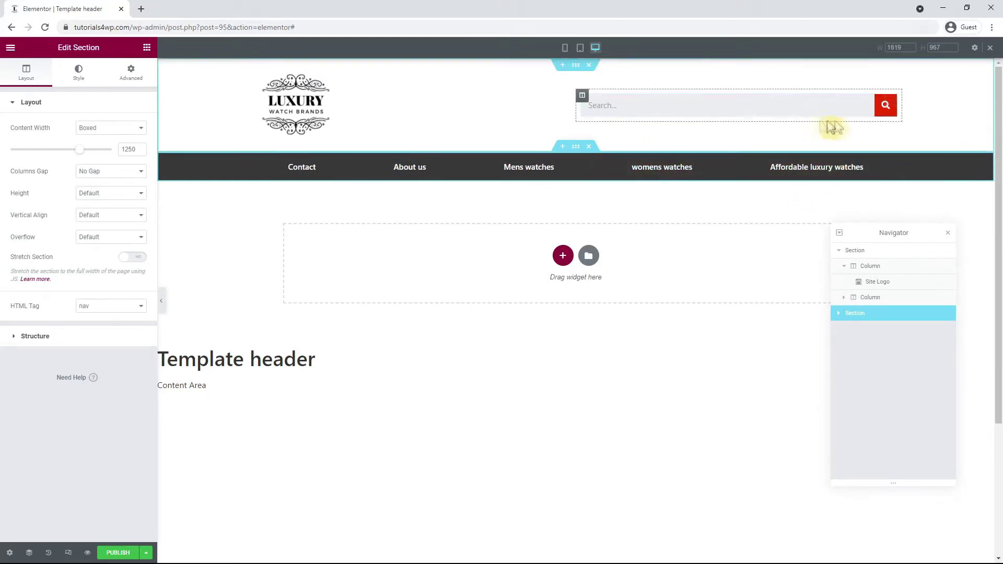
# Step: Set the normal background color of the search form's button to black (#000000)
pyautogui.click(890, 105)
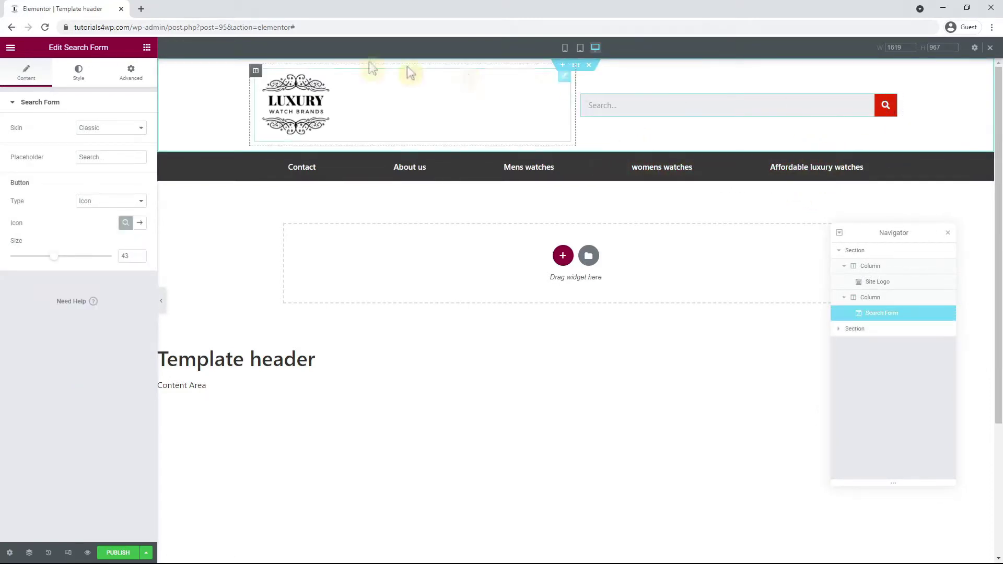
pyautogui.moveTo(59, 47); pyautogui.dragTo(767, 109)
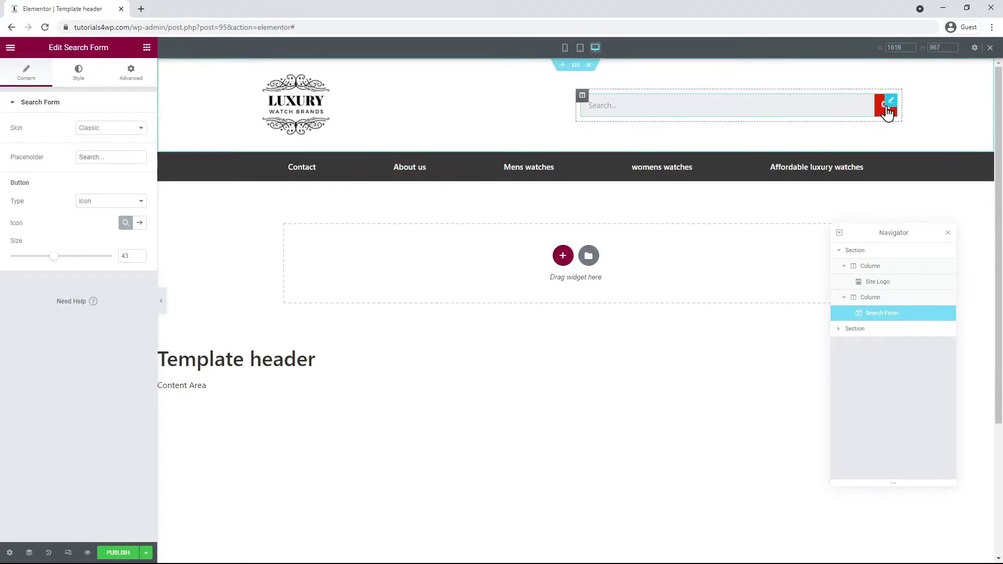
pyautogui.click(77, 74)
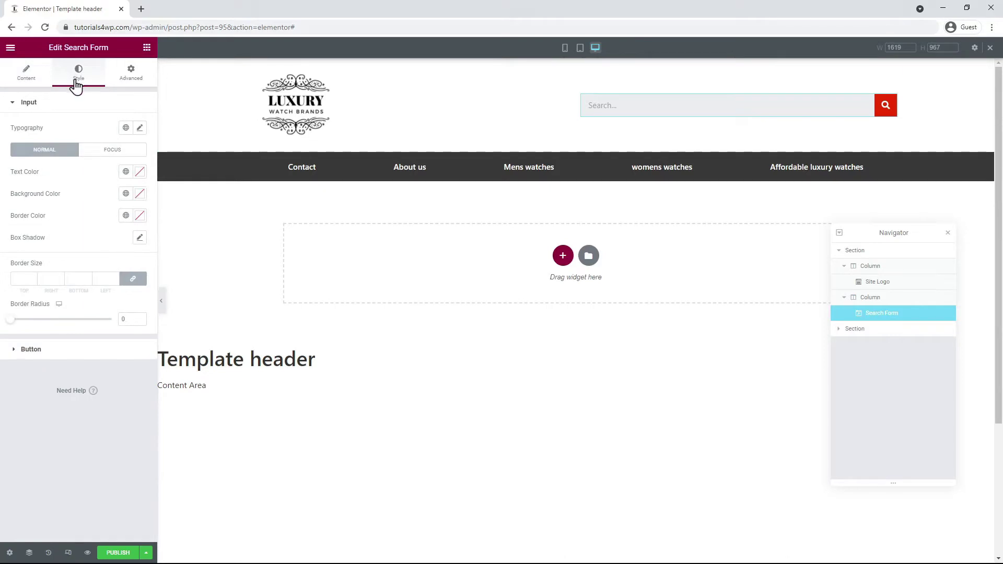
pyautogui.click(37, 350)
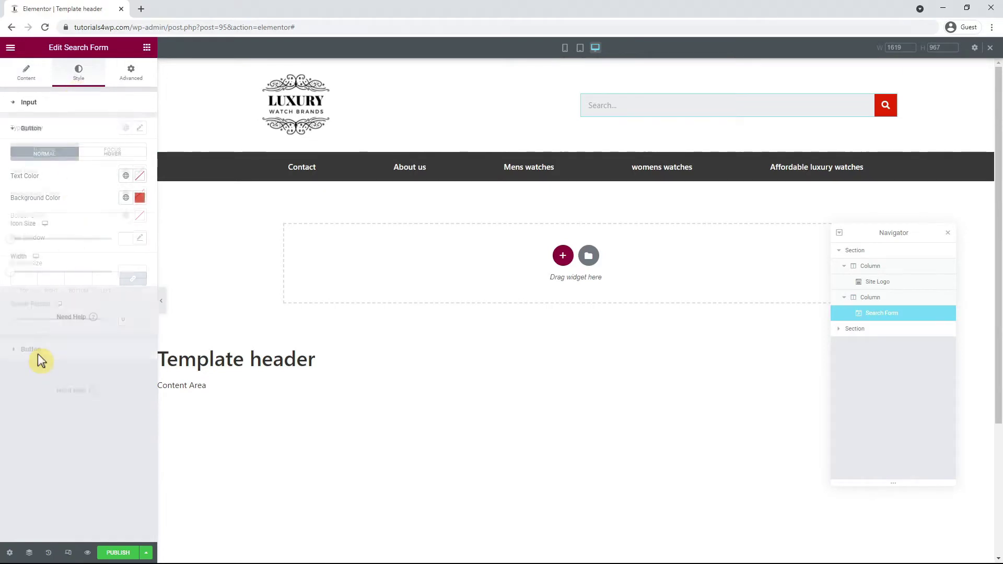
pyautogui.click(140, 201)
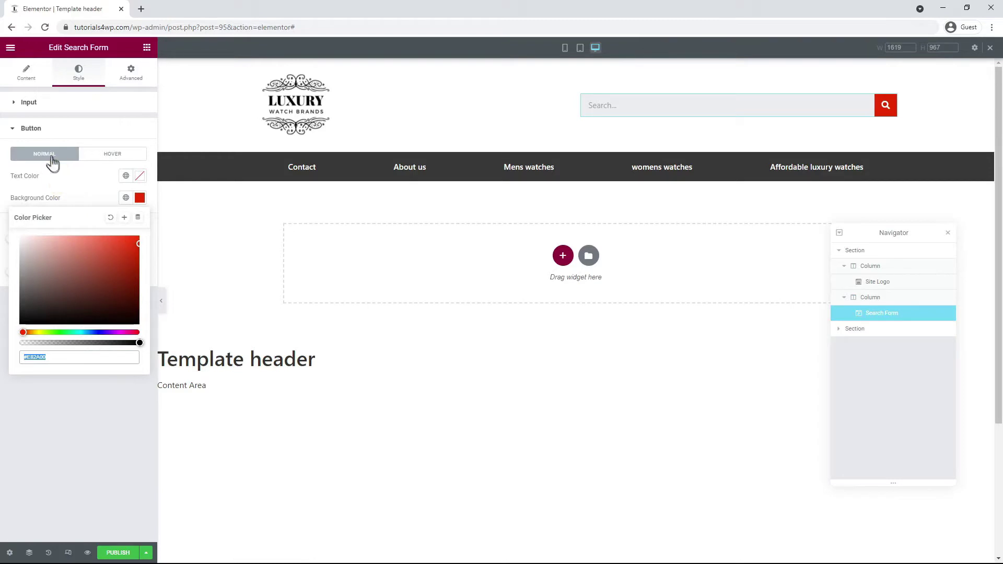
pyautogui.moveTo(57, 261); pyautogui.dragTo(5, 361)
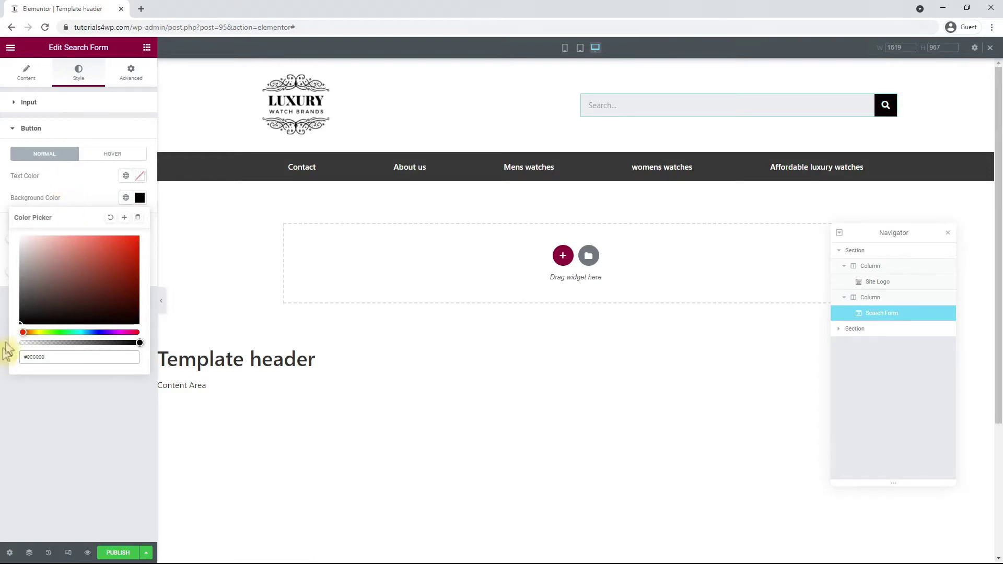
# Step: Set the hover background color of the search form's button to light gray (#D2CCCC)
pyautogui.click(123, 155)
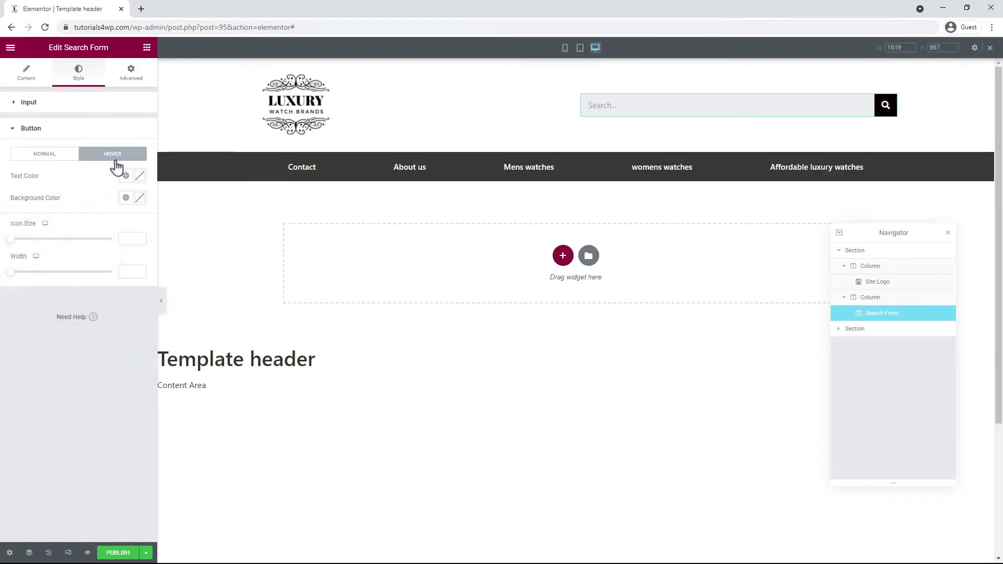
pyautogui.click(139, 203)
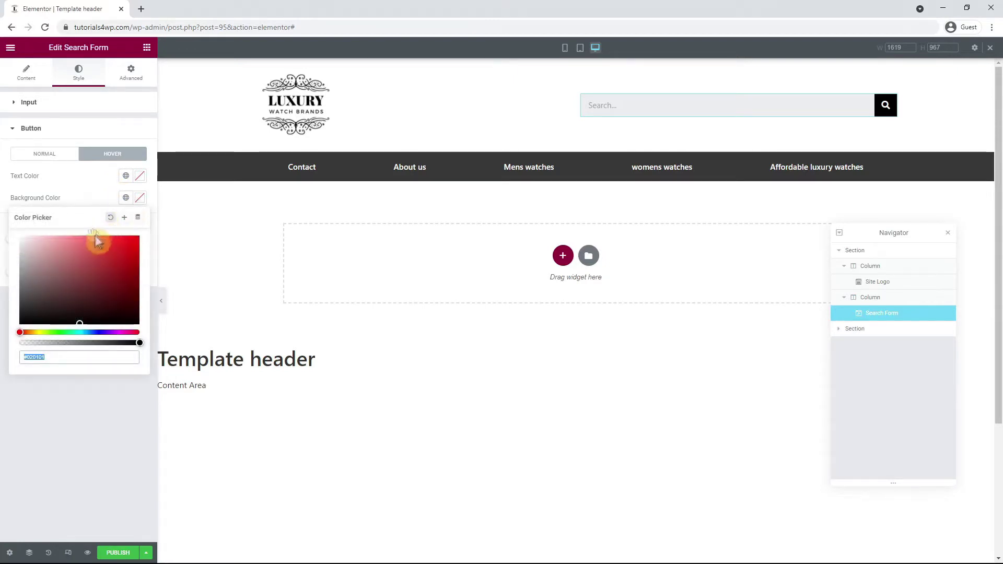
pyautogui.click(33, 273)
pyautogui.click(30, 261)
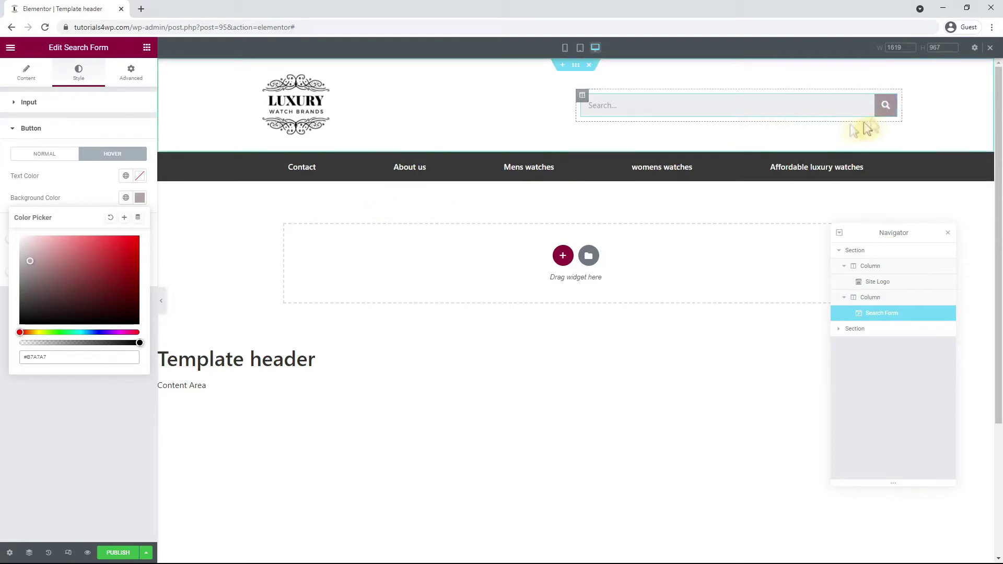
pyautogui.click(25, 256)
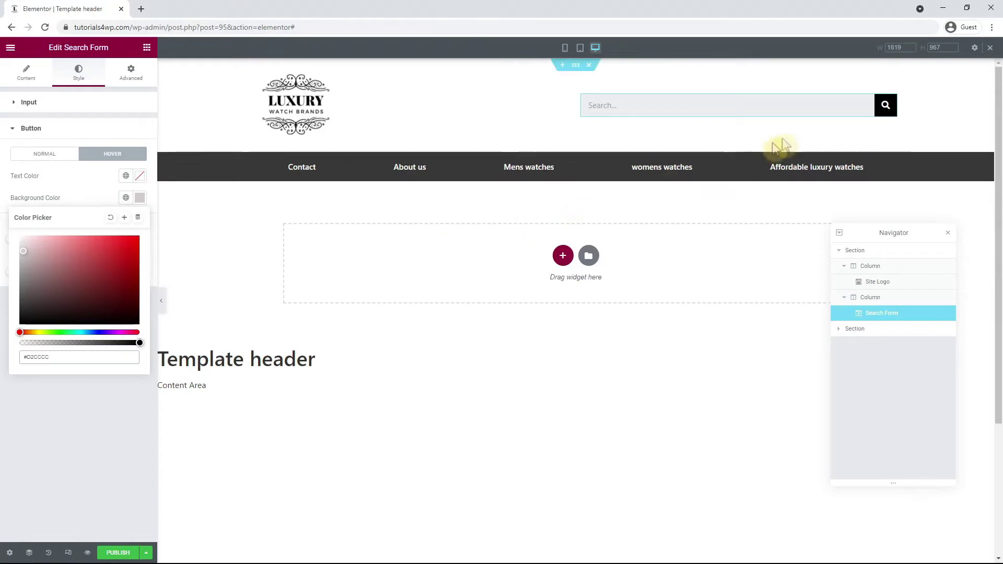
# Step: Replace the search form in the column beside the logo with a Social Icons widget
pyautogui.rightClick(885, 111)
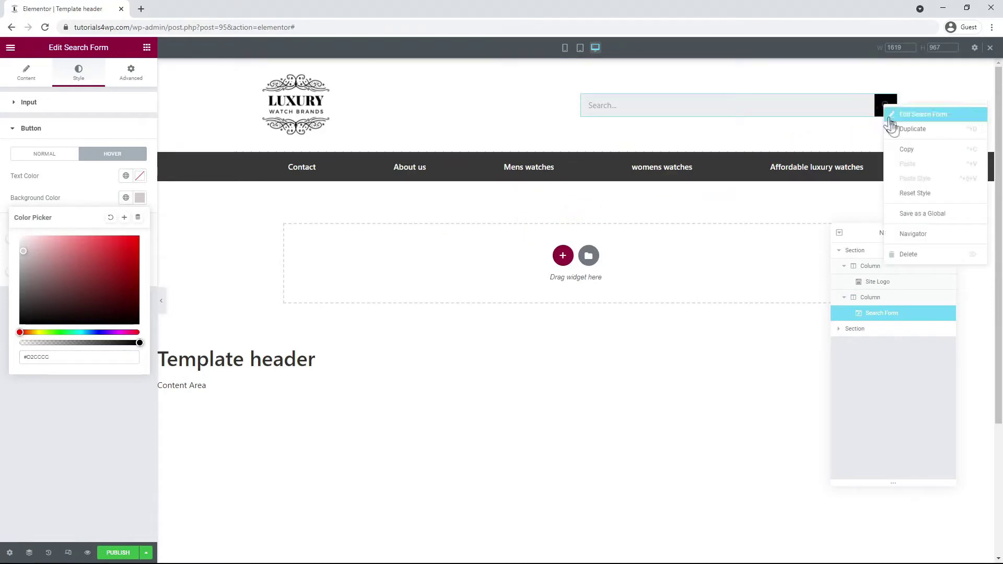
pyautogui.click(916, 254)
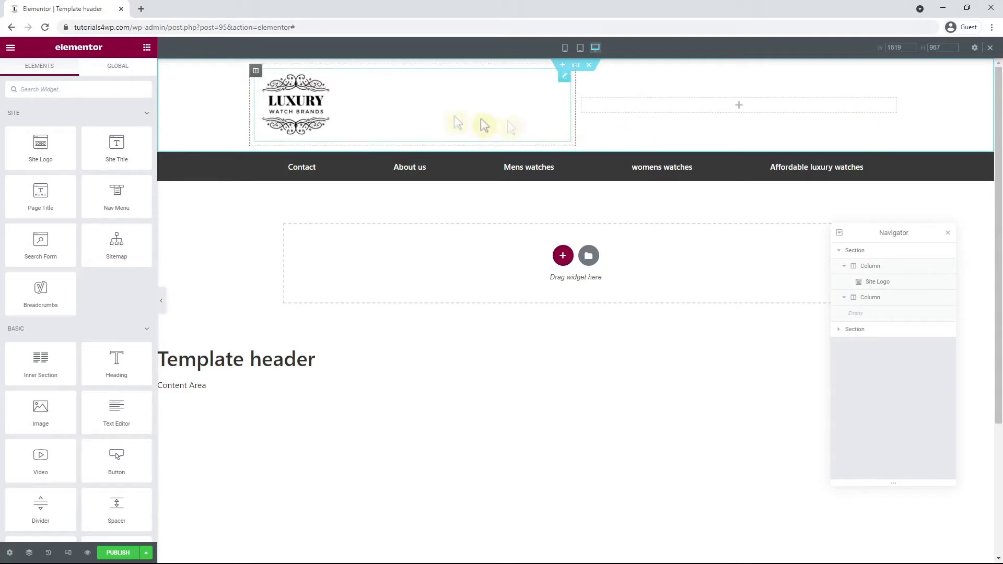
pyautogui.scroll(-7, 72, 278)
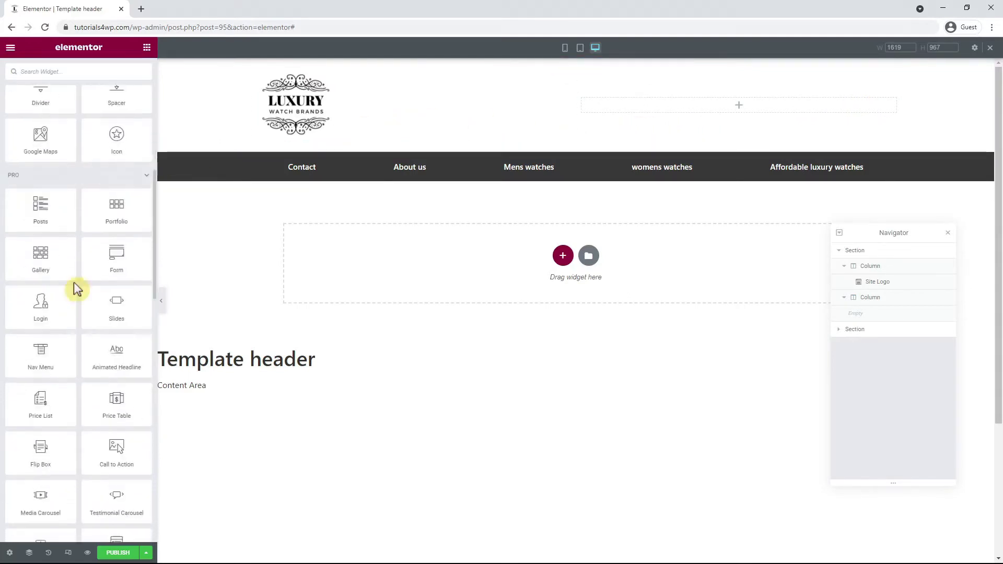
pyautogui.click(146, 47)
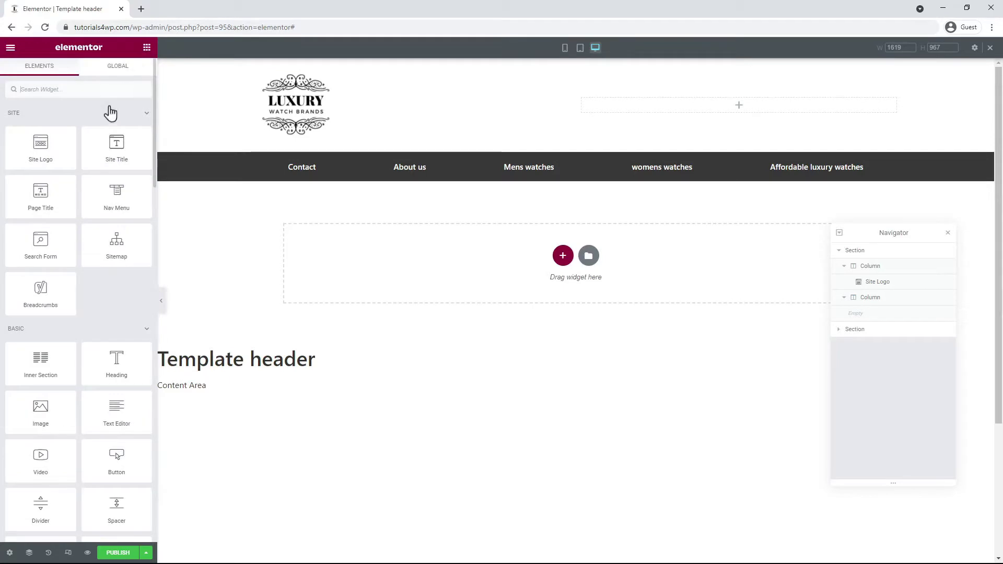
pyautogui.scroll(-10, 70, 209)
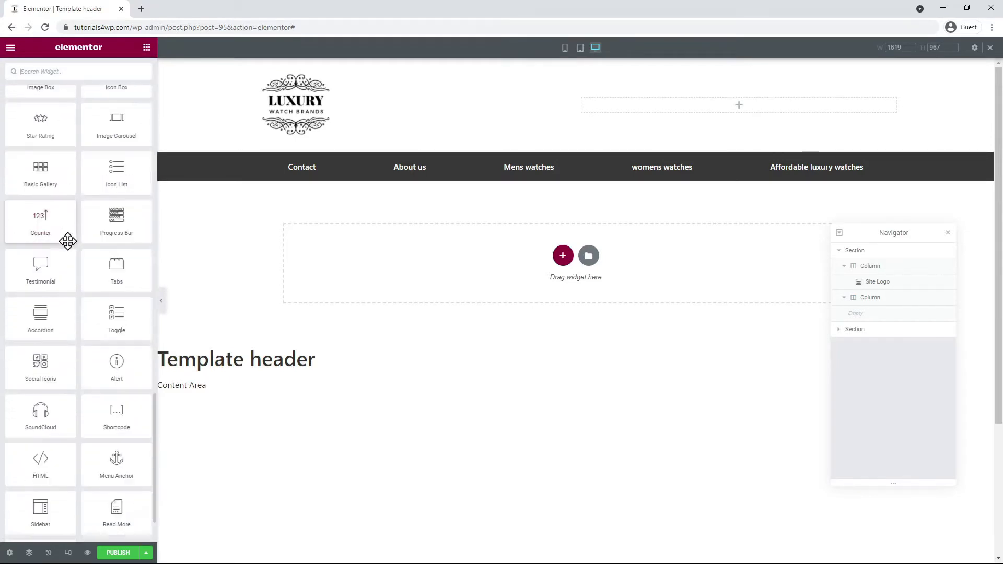
pyautogui.scroll(-2, 68, 242)
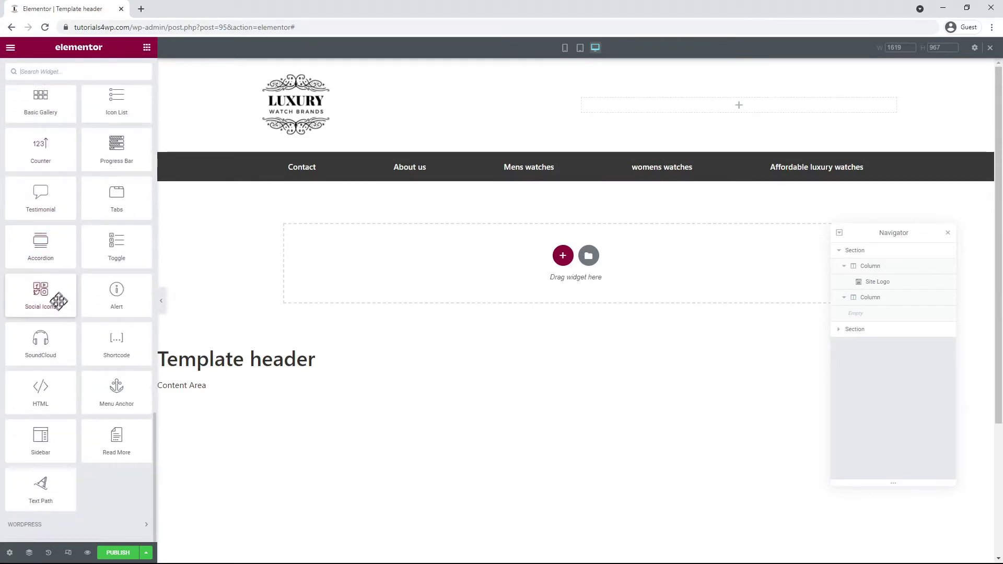
pyautogui.moveTo(53, 308); pyautogui.dragTo(750, 110)
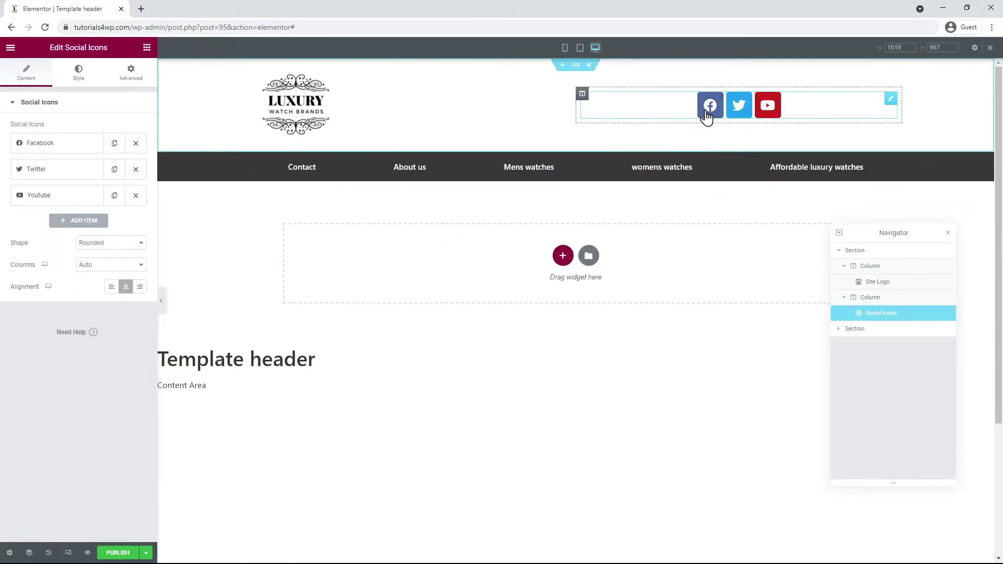
# Step: Align the social icons to the right and add an Instagram icon from the icon library as a fourth item
pyautogui.click(140, 287)
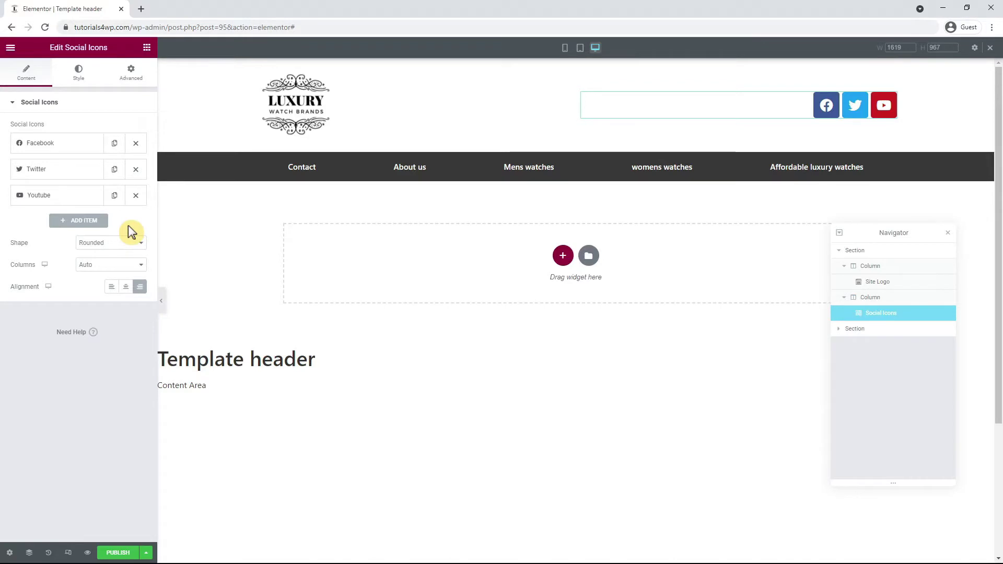
pyautogui.click(76, 221)
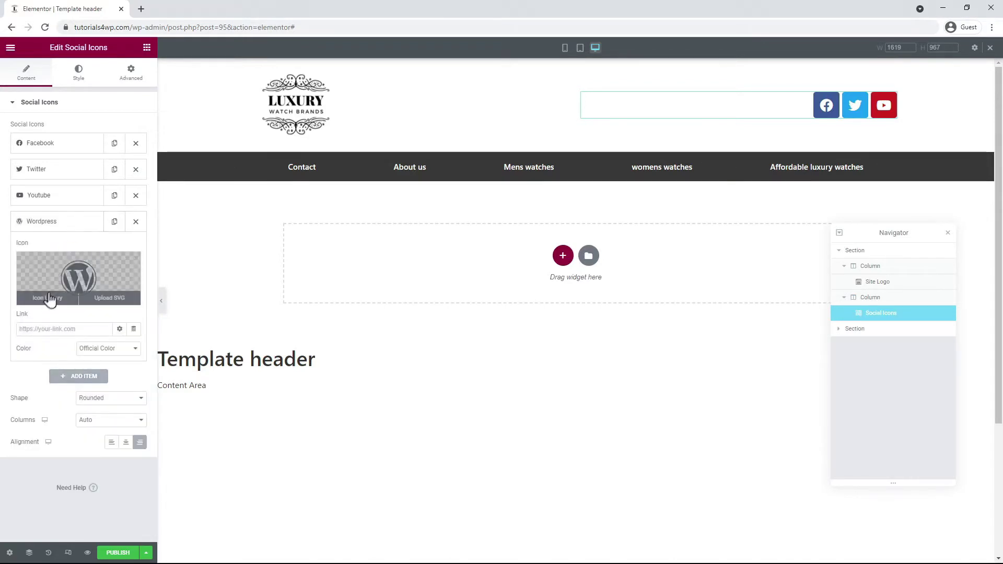
pyautogui.click(48, 303)
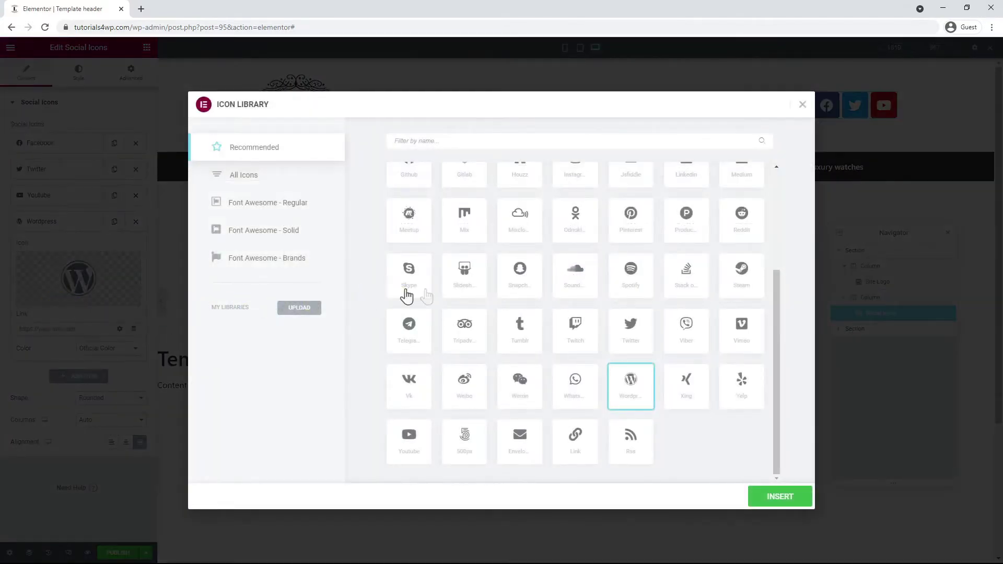
pyautogui.moveTo(780, 297); pyautogui.dragTo(785, 166)
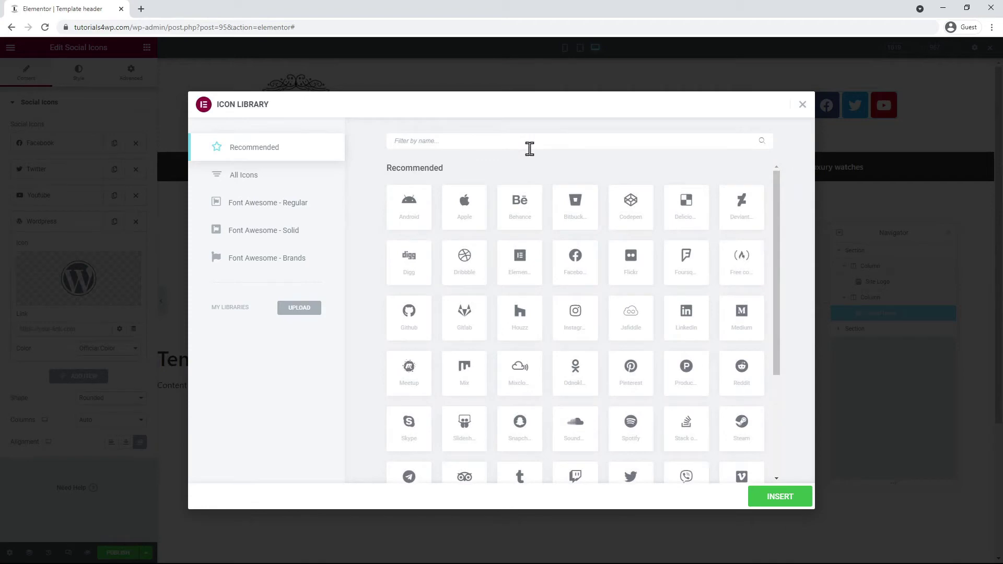
pyautogui.write('insta')
pyautogui.click(409, 206)
pyautogui.click(775, 499)
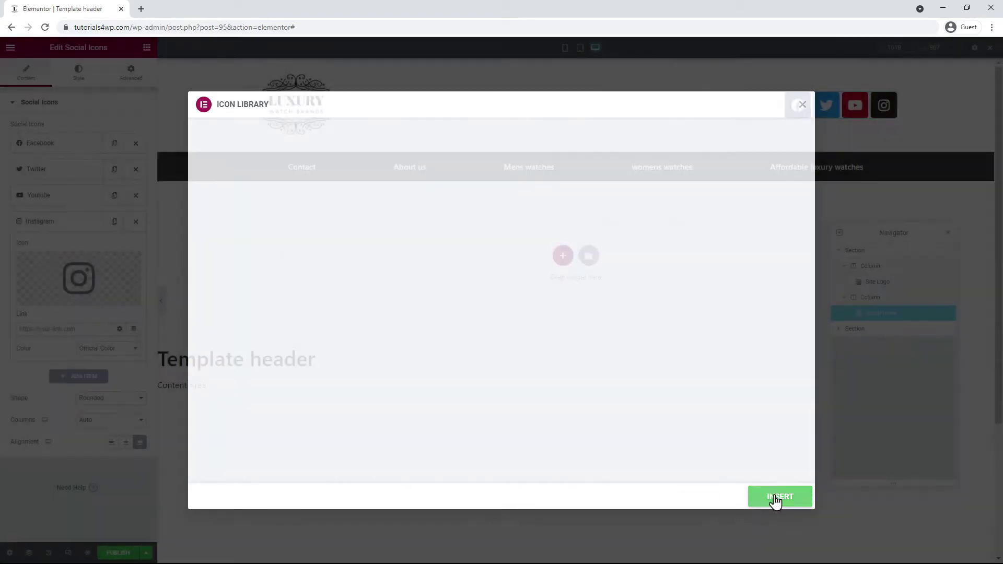
# Step: Add a WhatsApp icon from the icon library as a fifth social icon item
pyautogui.click(71, 377)
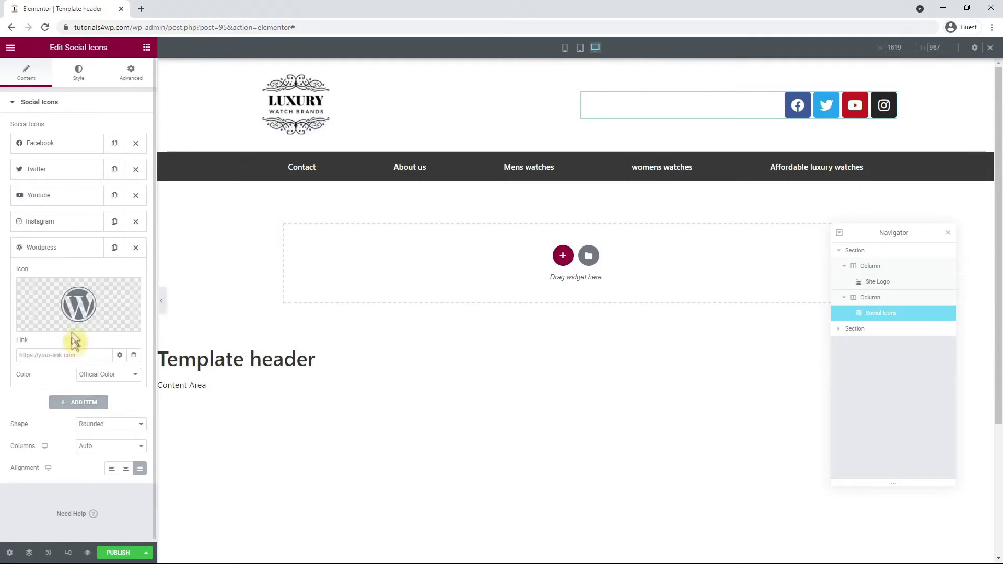
pyautogui.click(43, 324)
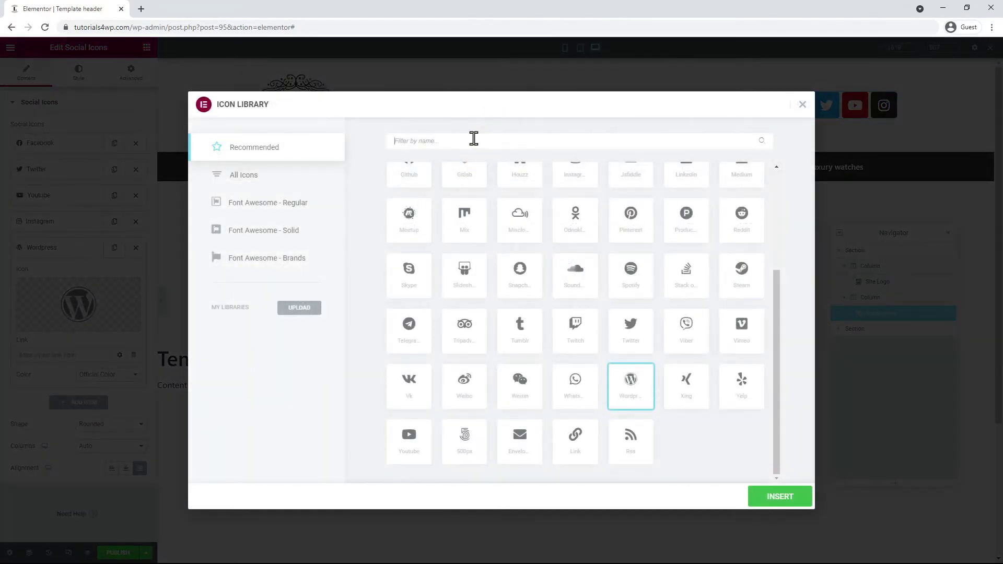
pyautogui.click(473, 138)
pyautogui.write('wha')
pyautogui.click(410, 206)
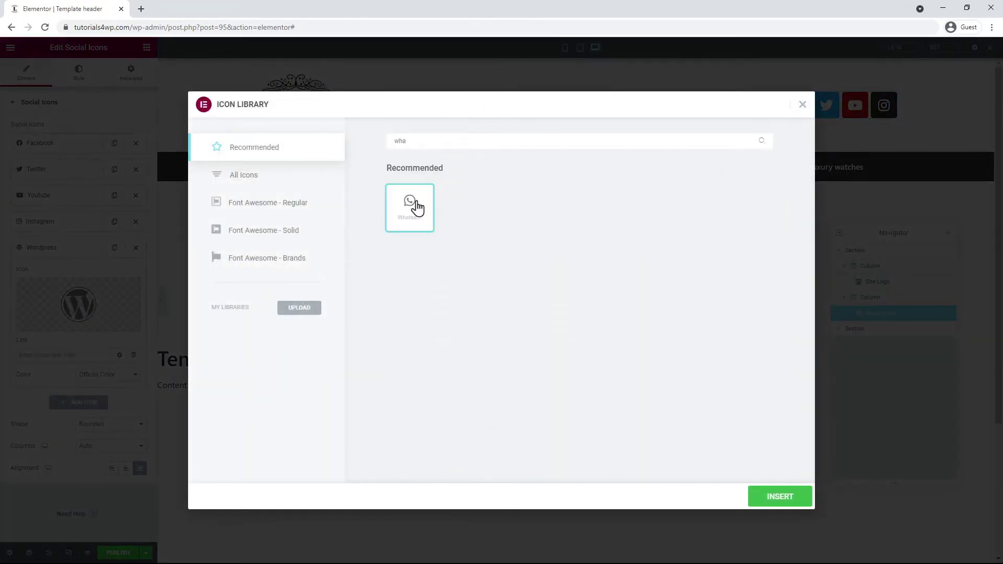
pyautogui.click(773, 492)
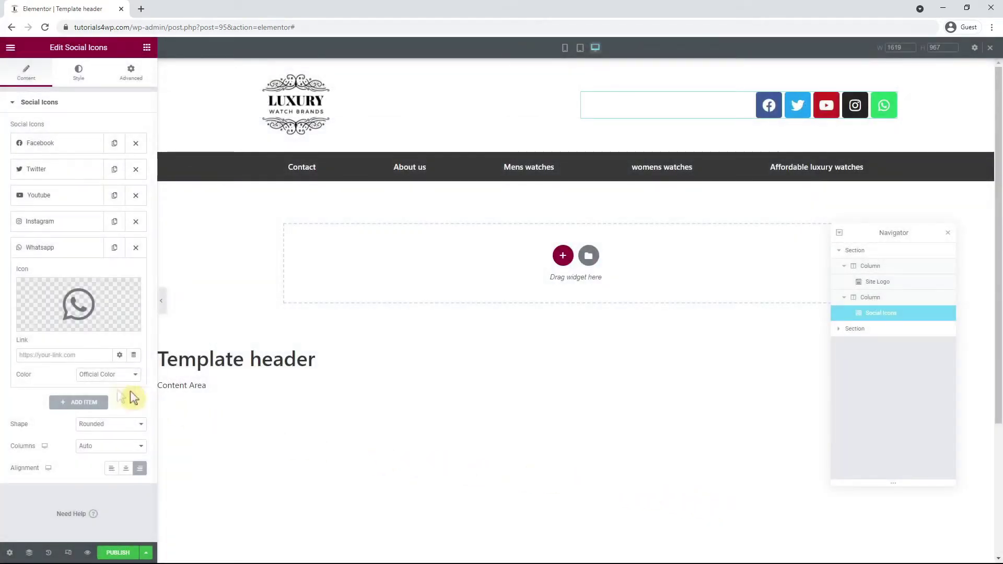
# Step: Review the link settings of the Instagram, YouTube, Twitter, Facebook and WhatsApp items one after another
pyautogui.click(42, 221)
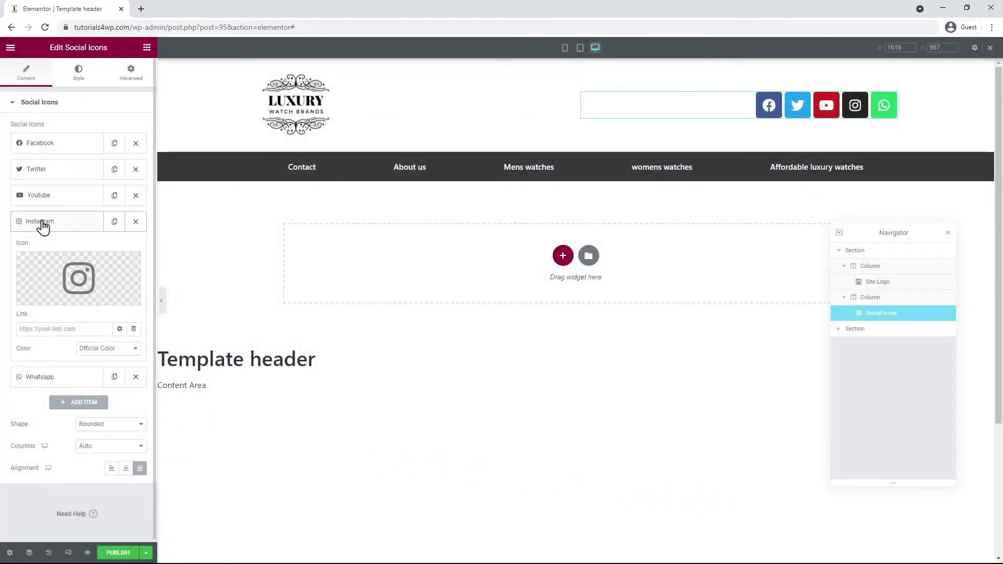
pyautogui.click(77, 198)
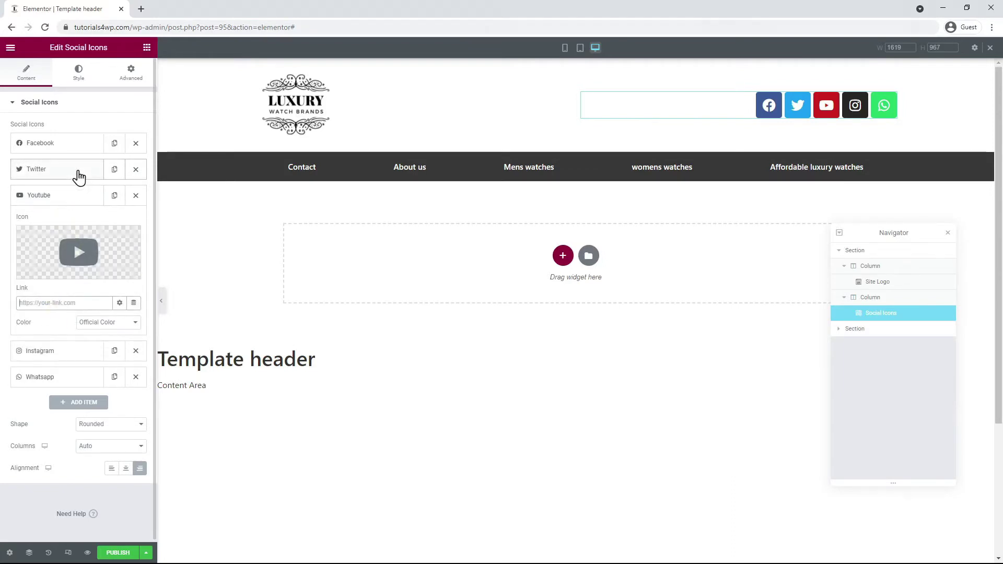
pyautogui.click(78, 171)
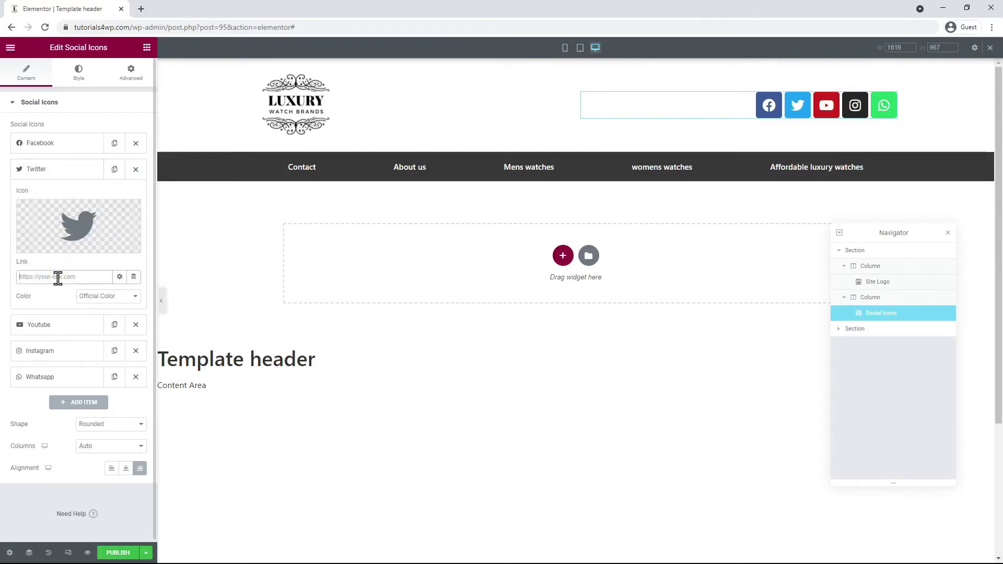
pyautogui.click(68, 148)
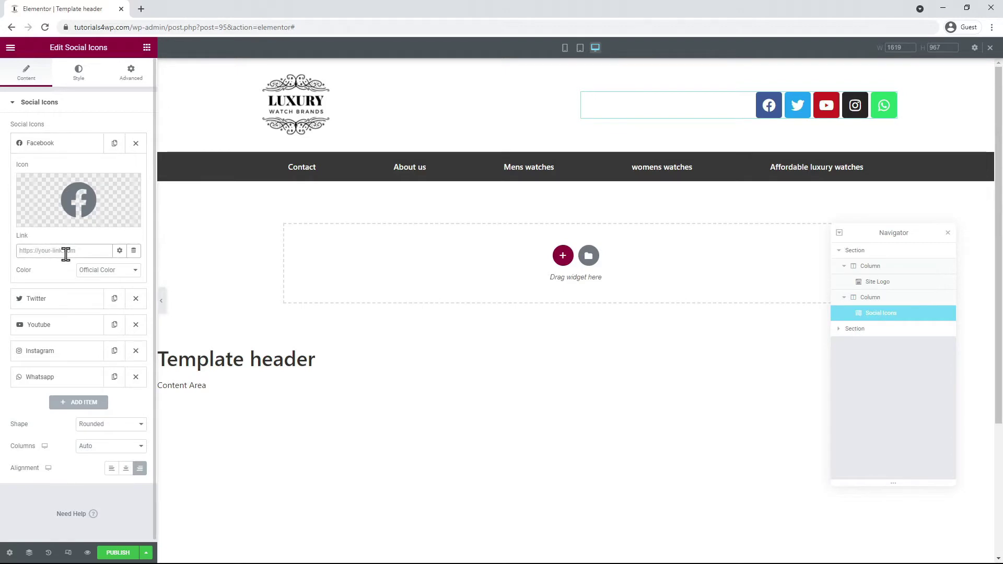
pyautogui.click(58, 377)
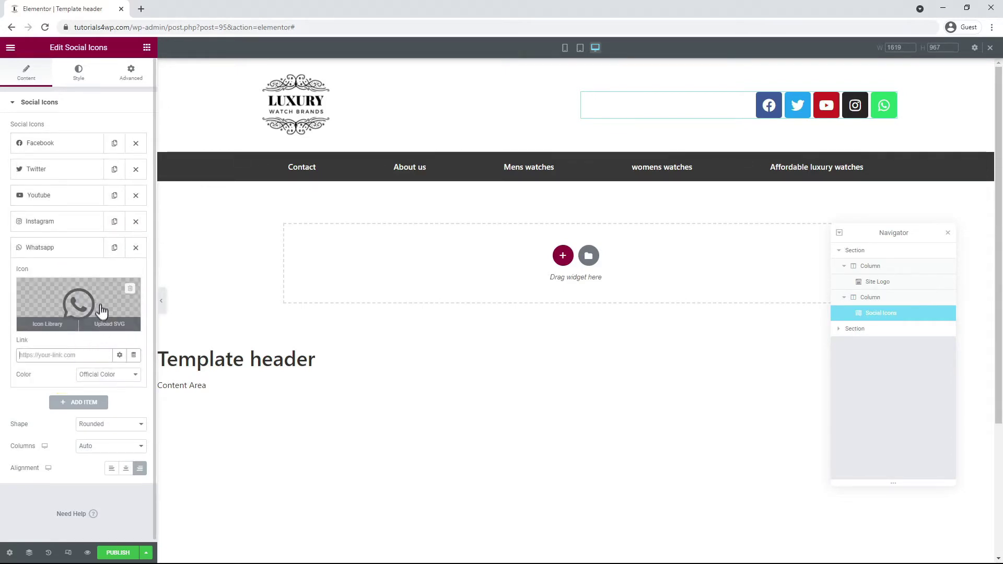
# Step: Remove the WhatsApp and Instagram items from the social icons
pyautogui.click(135, 248)
pyautogui.click(136, 223)
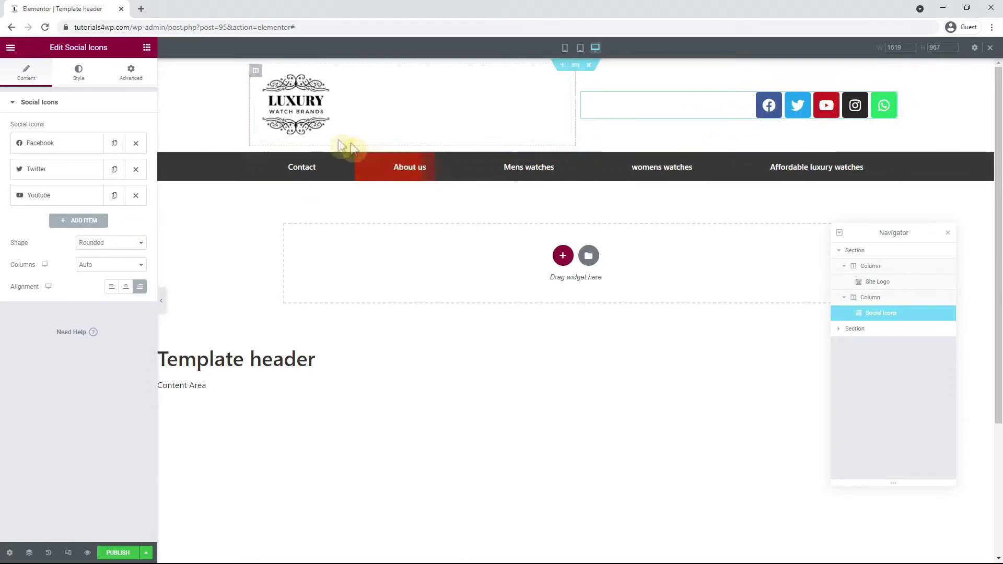
pyautogui.click(303, 119)
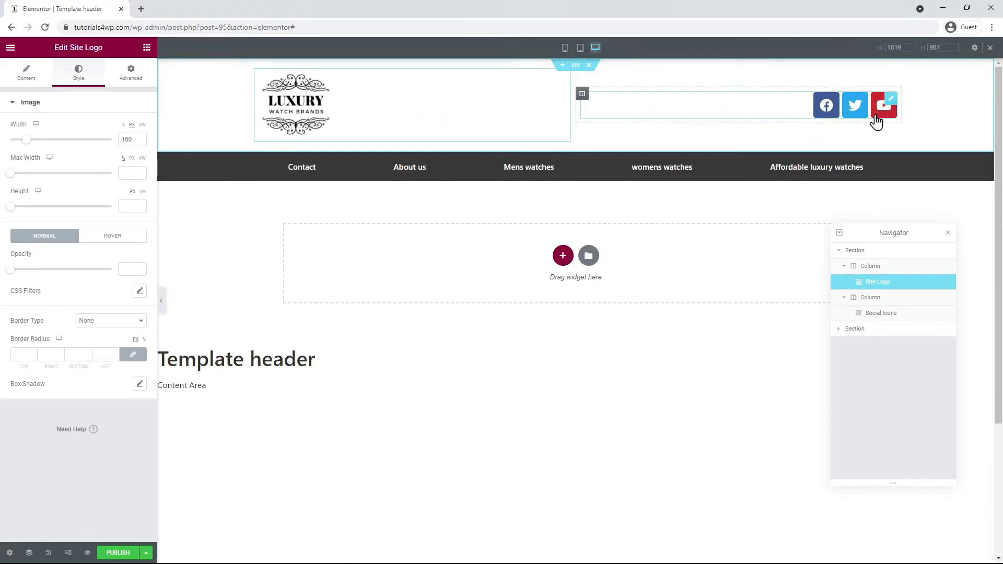
# Step: Give the social icons a custom black primary color and set the icon size to 16
pyautogui.click(854, 119)
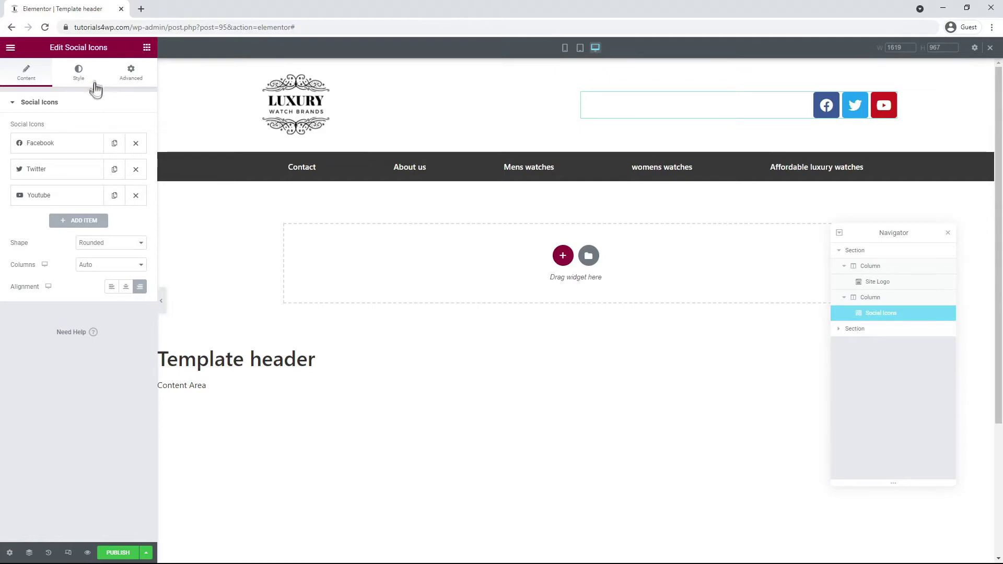
pyautogui.click(81, 75)
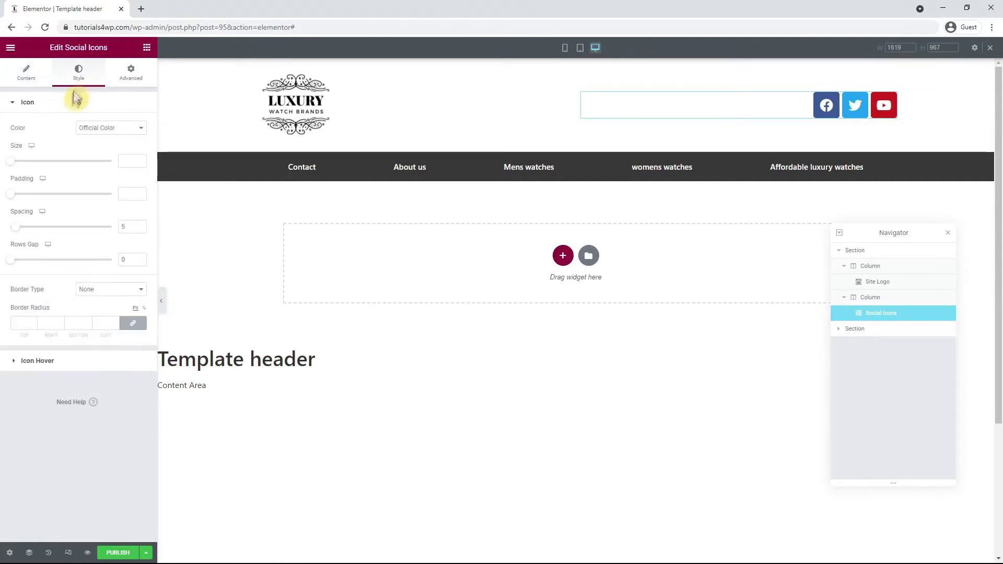
pyautogui.click(95, 151)
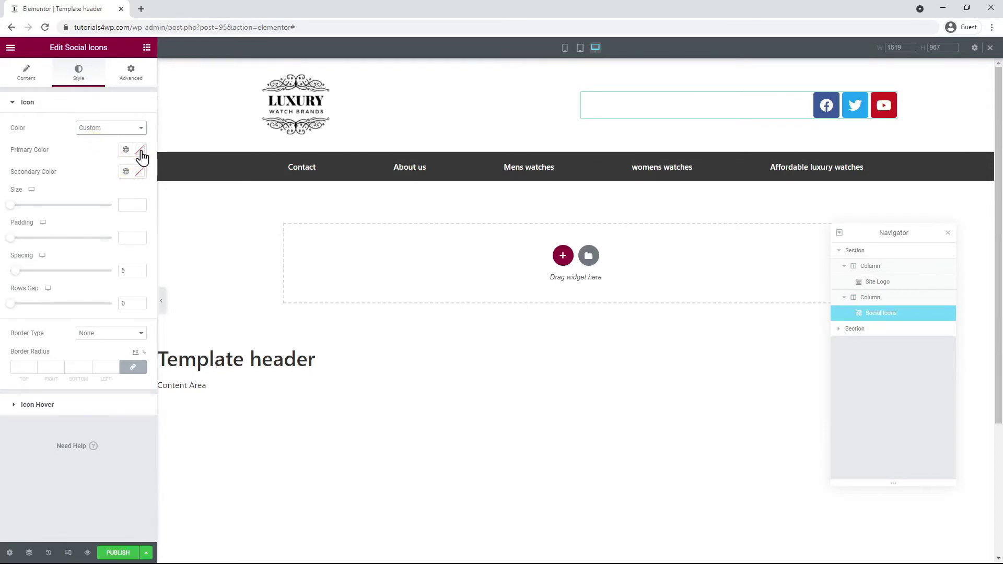
pyautogui.click(140, 150)
pyautogui.click(38, 266)
pyautogui.click(22, 284)
pyautogui.click(70, 148)
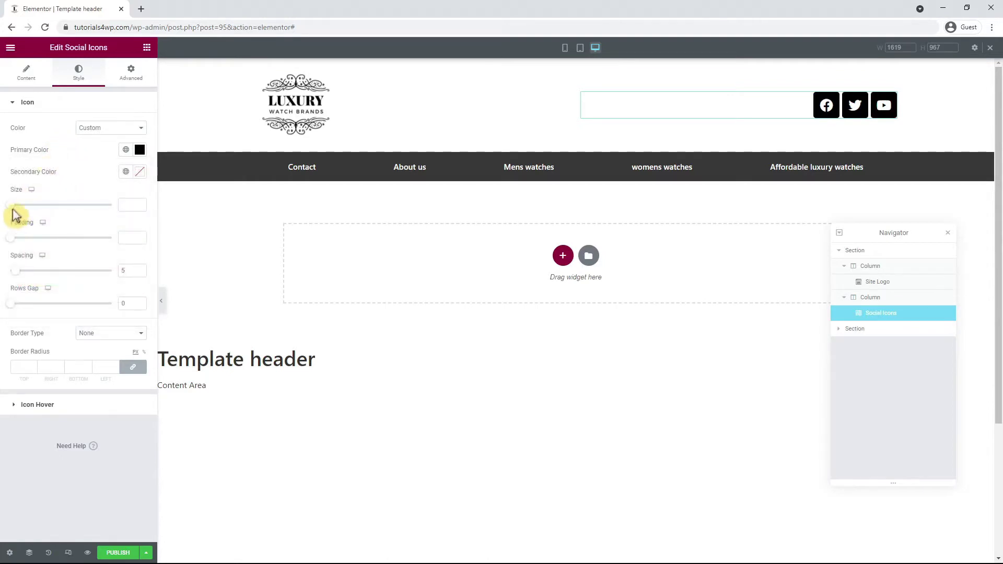
pyautogui.click(124, 204)
pyautogui.write('16')
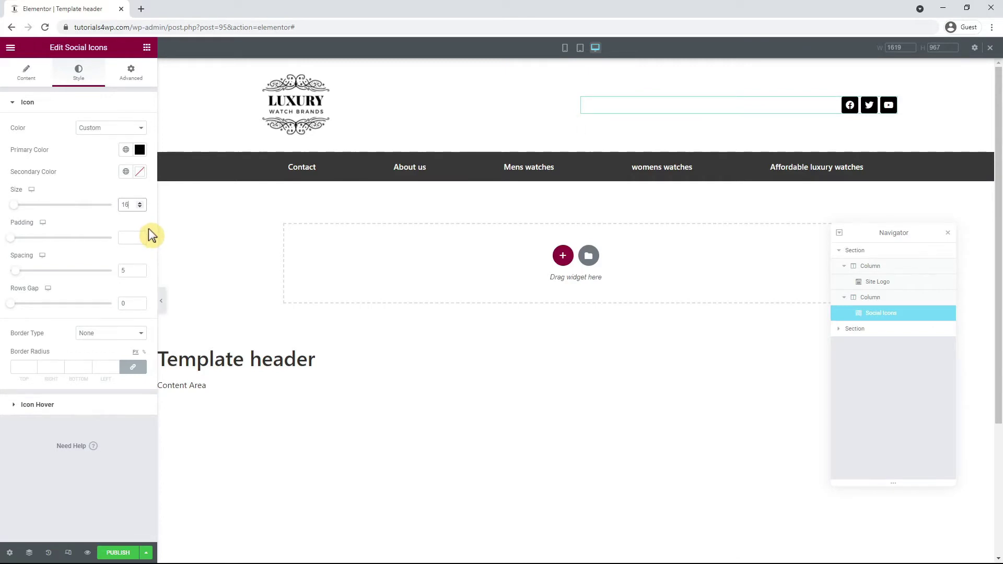
# Step: Change the social icons' shape to Circle and arrange them in 3 columns
pyautogui.click(21, 73)
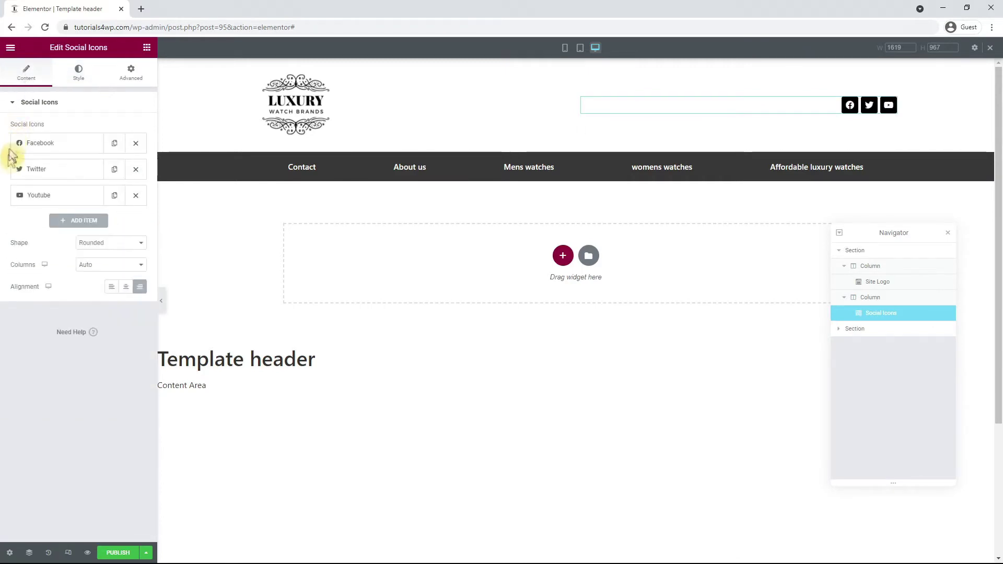
pyautogui.click(97, 245)
pyautogui.click(105, 271)
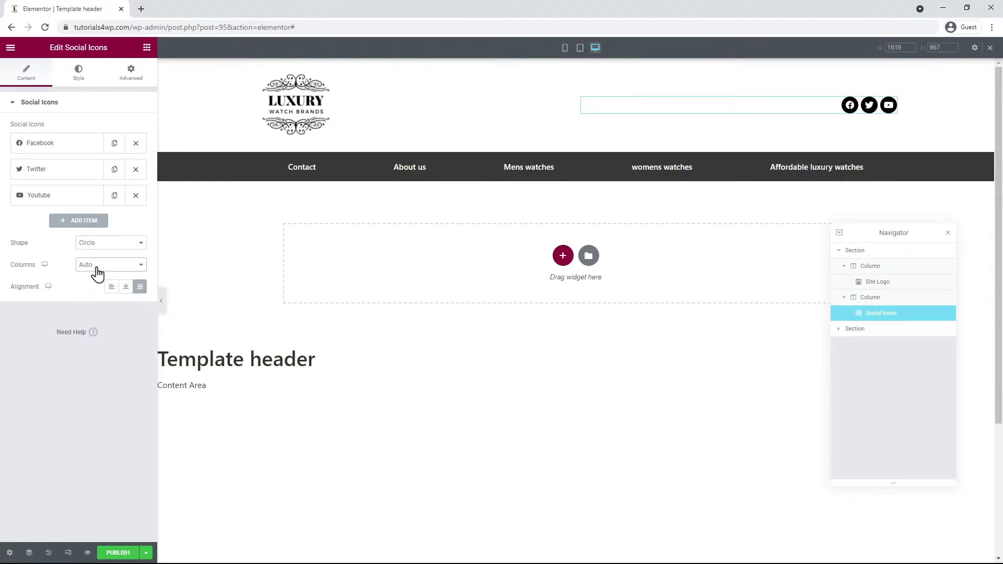
pyautogui.press('3')
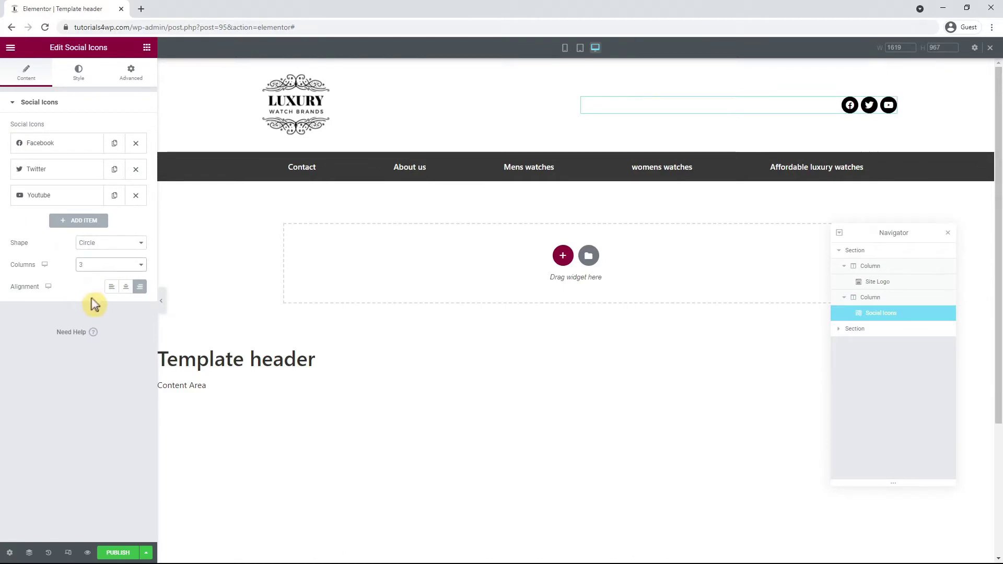
# Step: Unlink the margin values of the Social Icons widget and set only its right margin to 40 px
pyautogui.click(137, 81)
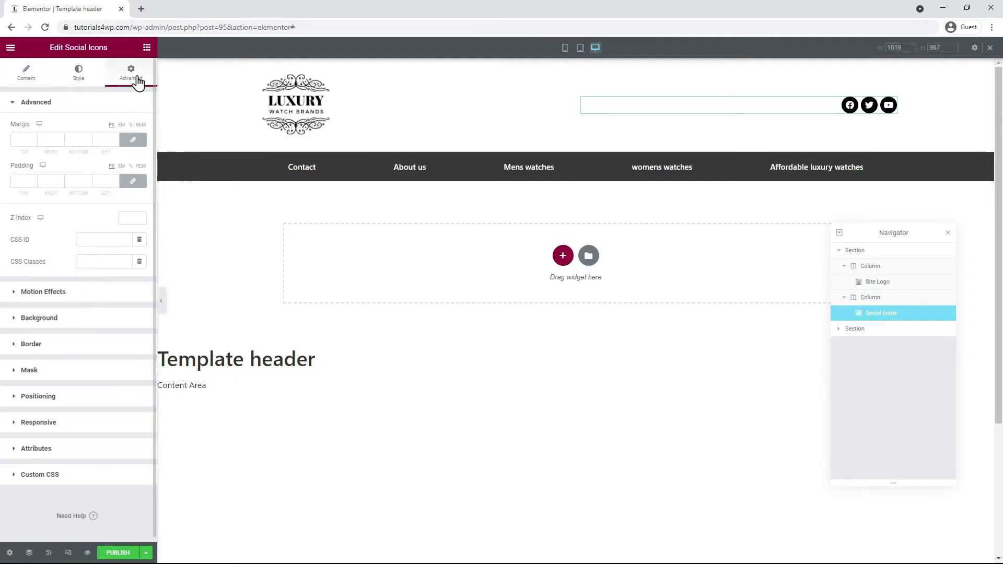
pyautogui.click(133, 142)
pyautogui.moveTo(52, 141); pyautogui.dragTo(39, 140)
pyautogui.write('40')
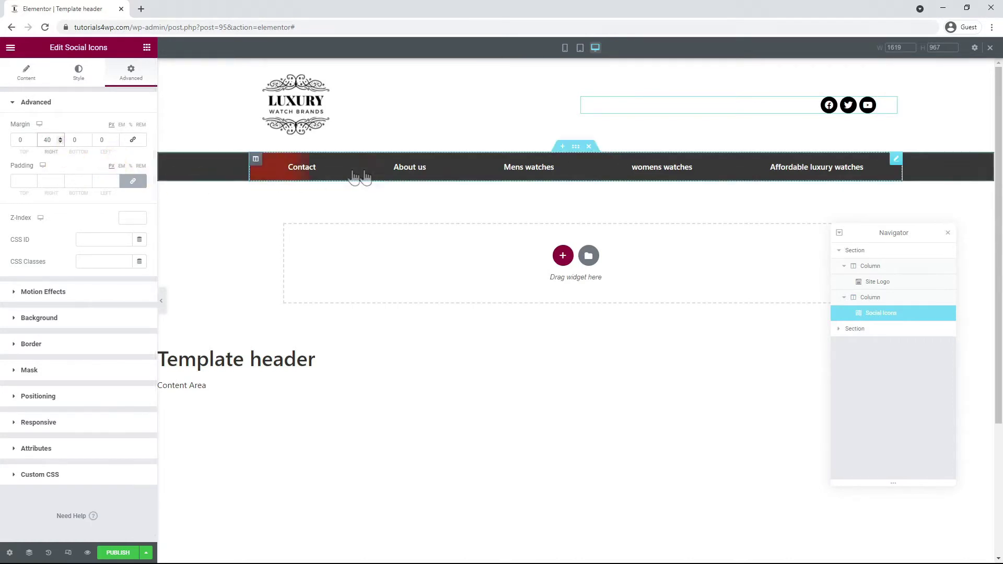
# Step: Set the background color of the section holding the navigation menu to black (#000000)
pyautogui.click(570, 167)
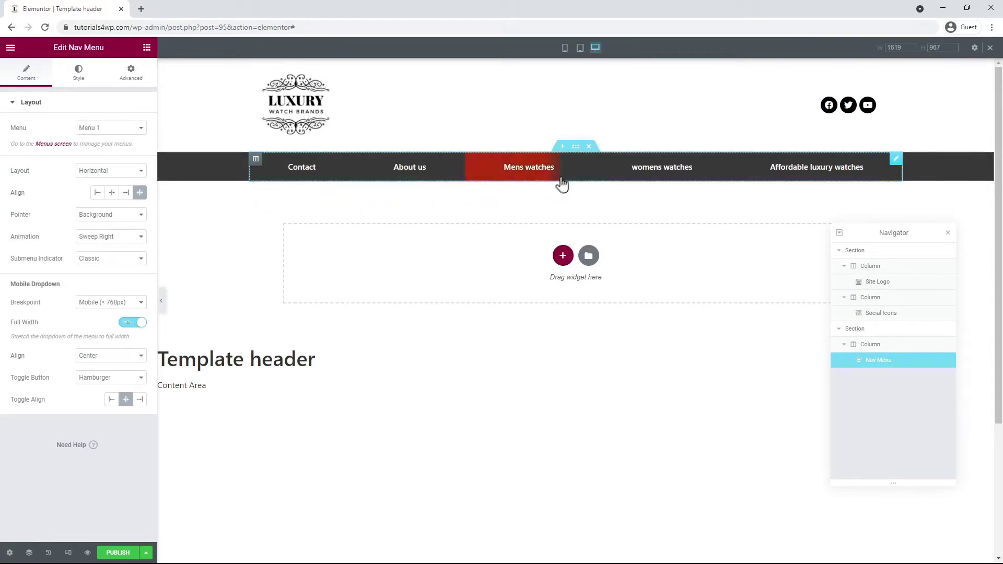
pyautogui.click(576, 147)
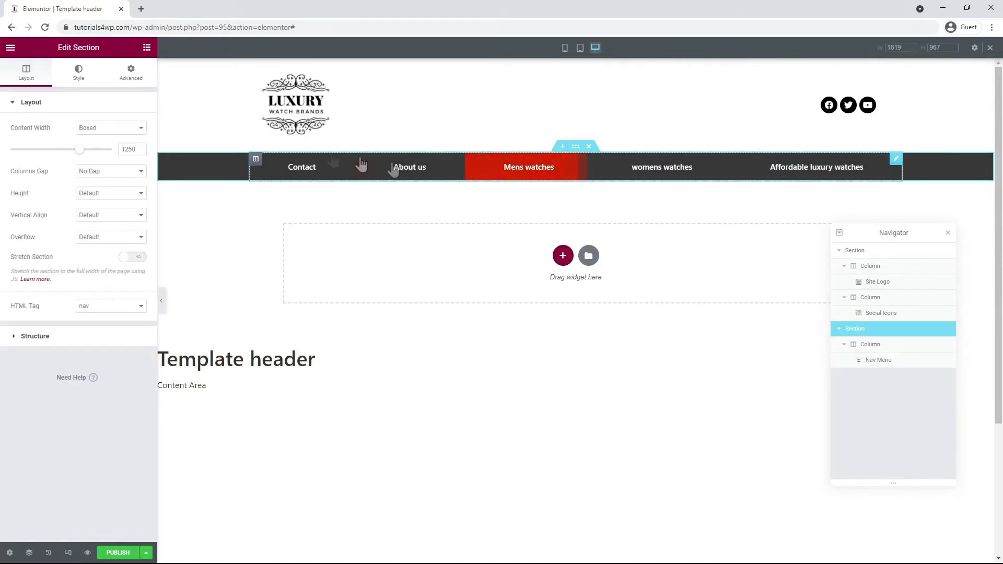
pyautogui.click(78, 74)
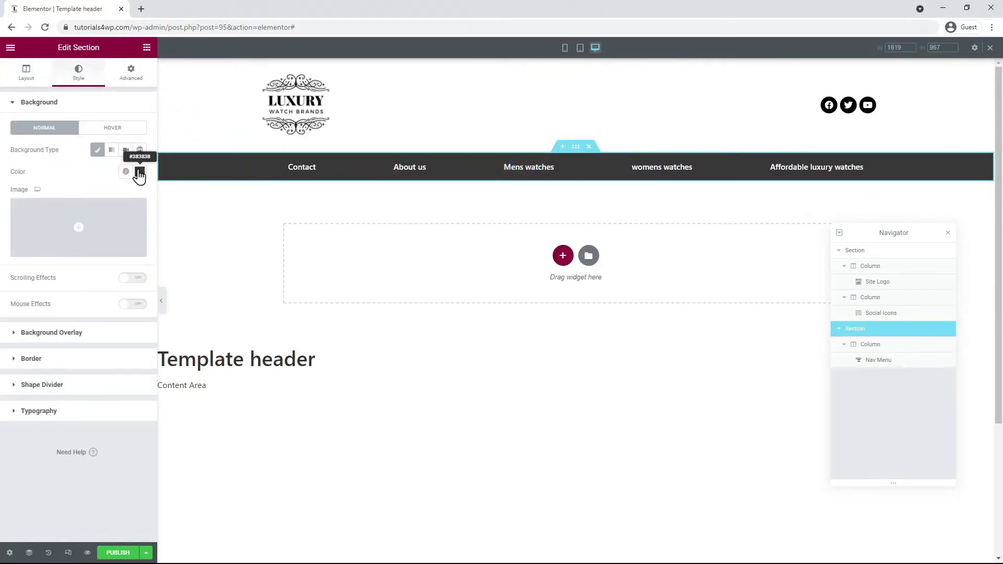
pyautogui.click(139, 171)
pyautogui.moveTo(53, 259); pyautogui.dragTo(8, 308)
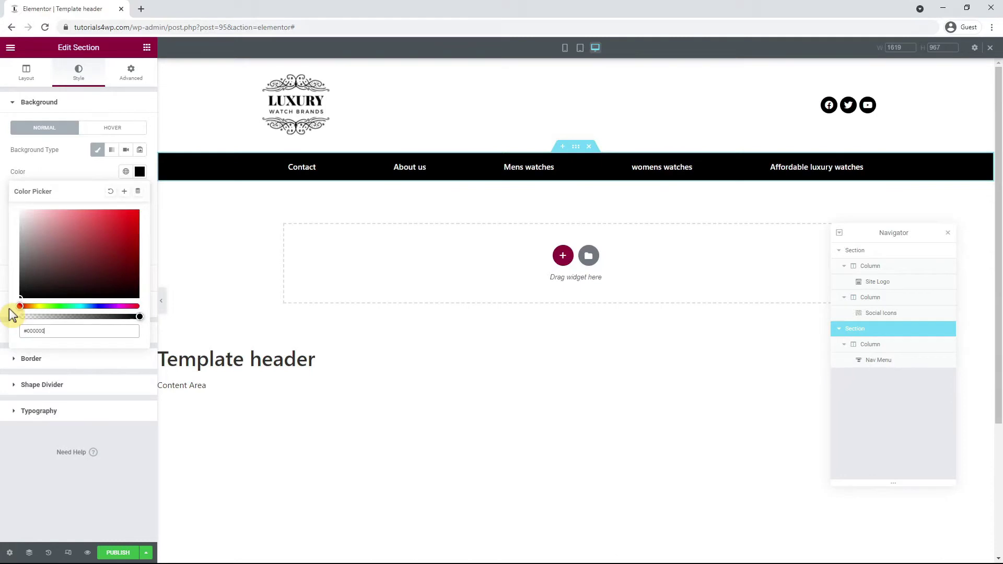
pyautogui.click(79, 165)
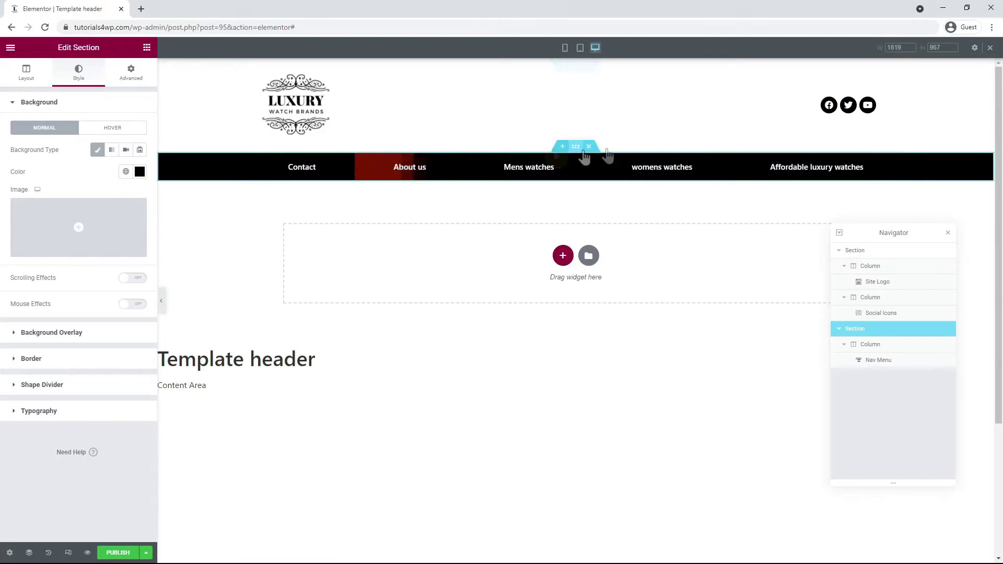
# Step: Set the navigation menu's main typography to the Playfair Display font family with Bold weight
pyautogui.click(895, 162)
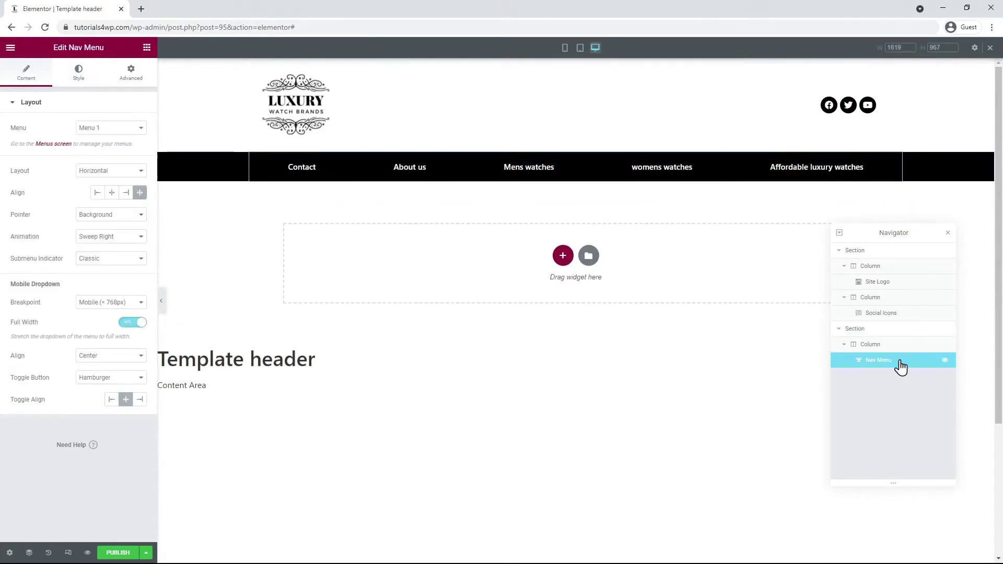
pyautogui.click(79, 84)
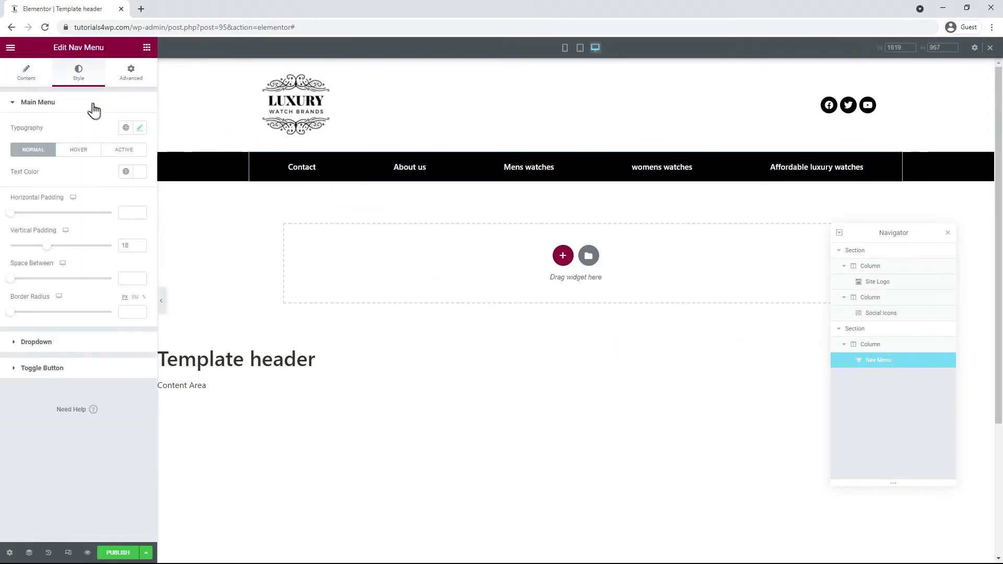
pyautogui.click(140, 128)
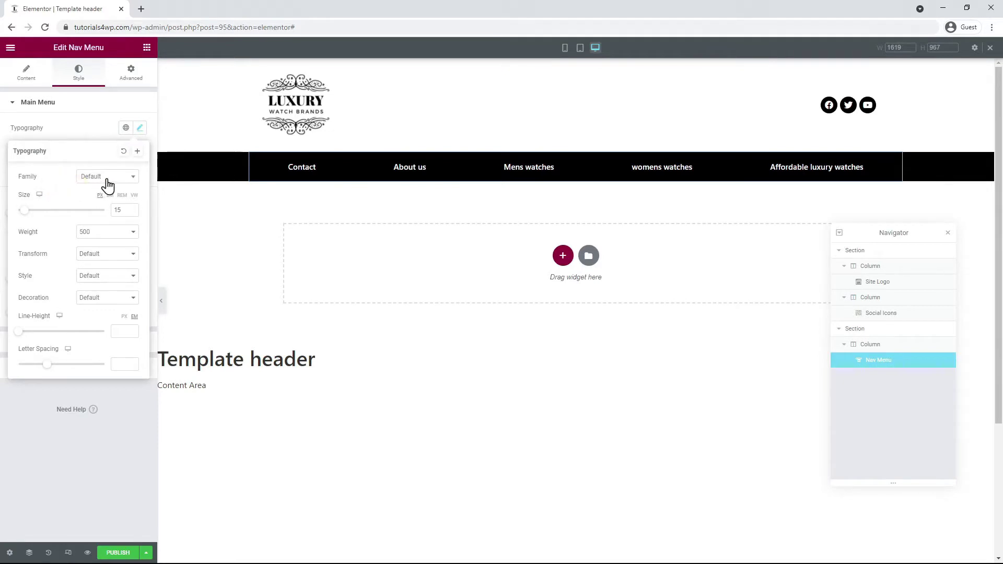
pyautogui.click(135, 178)
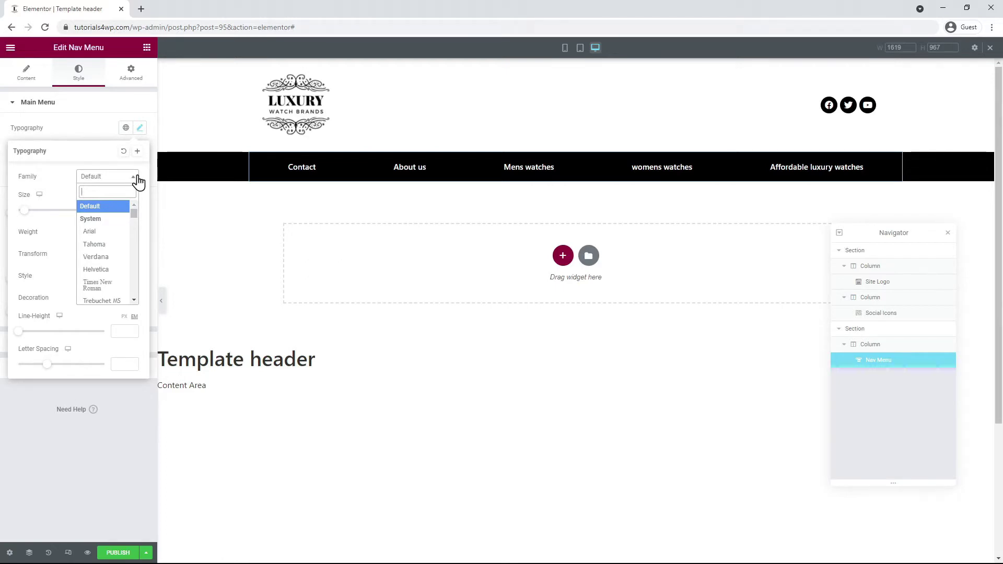
pyautogui.write('pla')
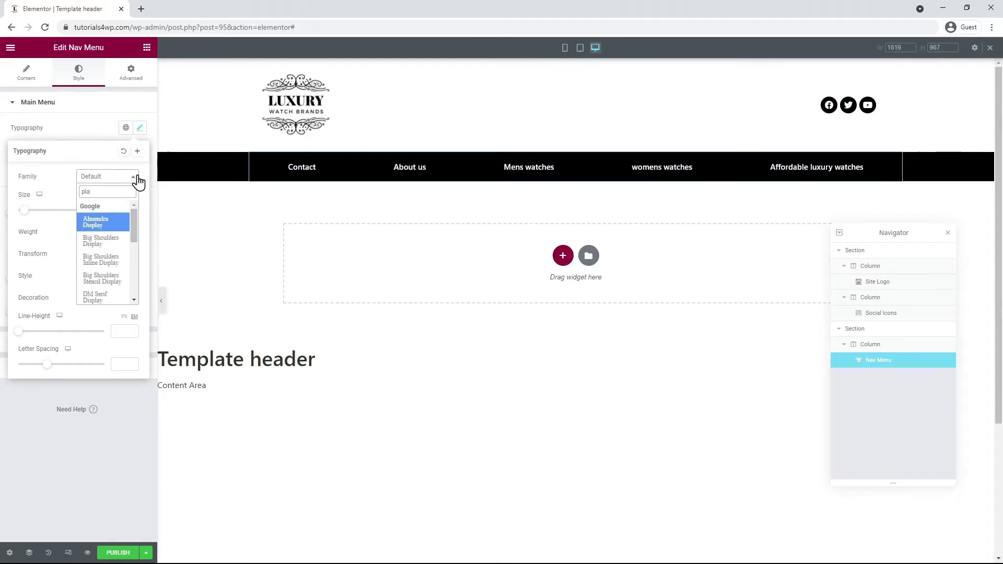
pyautogui.write('yf')
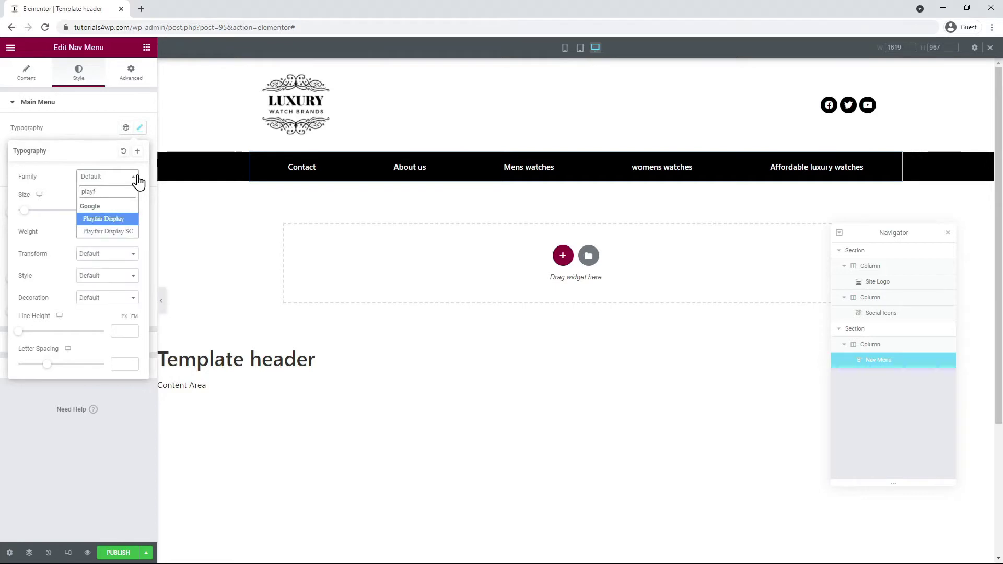
pyautogui.click(105, 218)
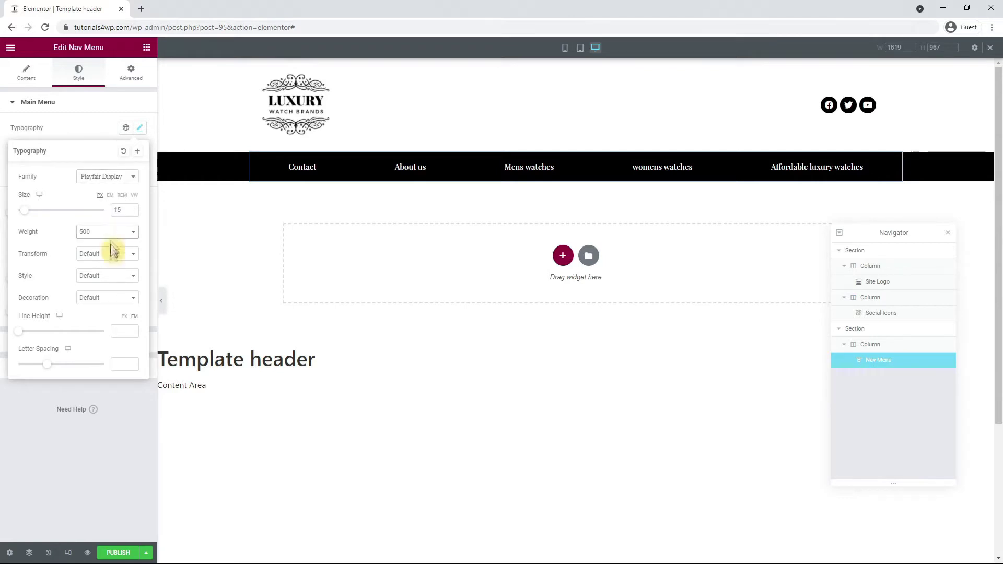
pyautogui.press('b')
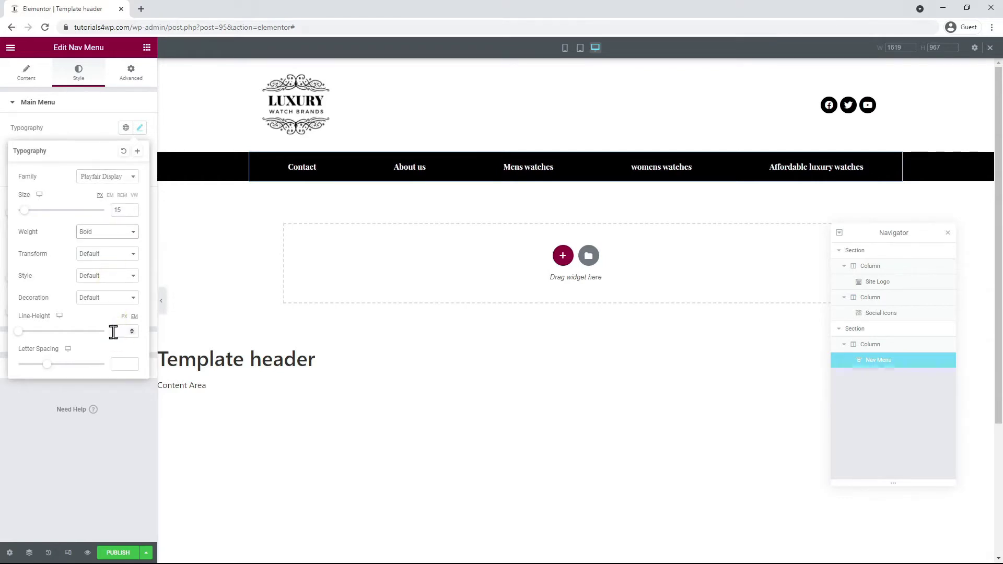
pyautogui.moveTo(118, 210); pyautogui.dragTo(127, 217)
pyautogui.click(116, 225)
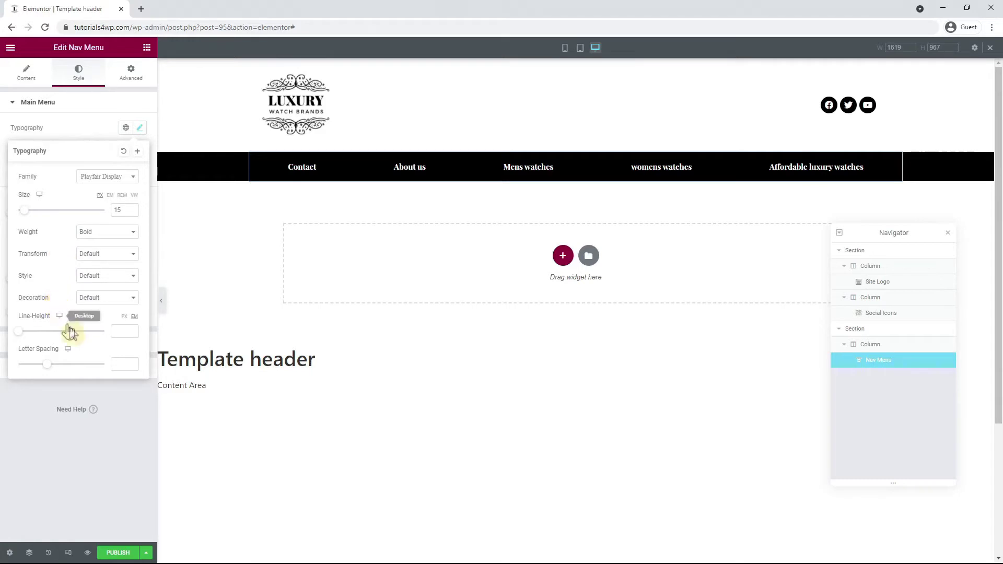
# Step: Set the letter spacing of the navigation menu's typography to 2.6
pyautogui.click(122, 365)
pyautogui.write('2.6')
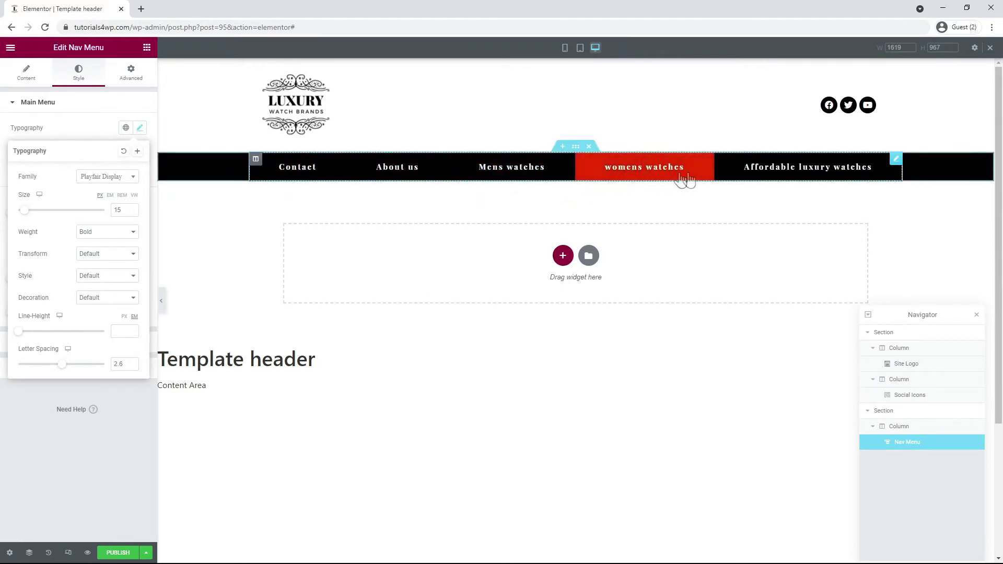
pyautogui.click(316, 168)
# Step: For the navigation menu's hover state, set the pointer color to white (#FFFFFF) and the text color to black (#000000)
pyautogui.click(92, 151)
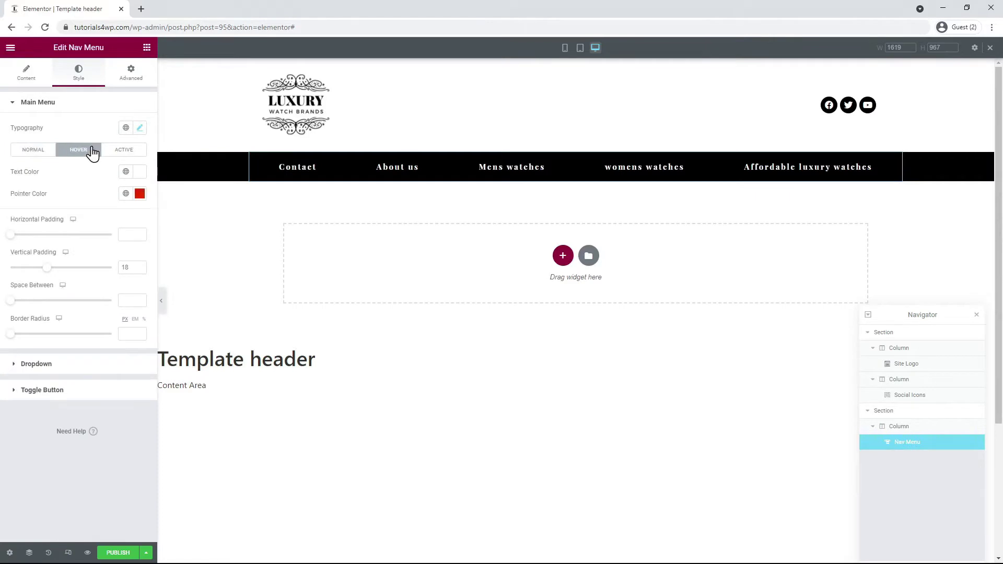
pyautogui.click(139, 194)
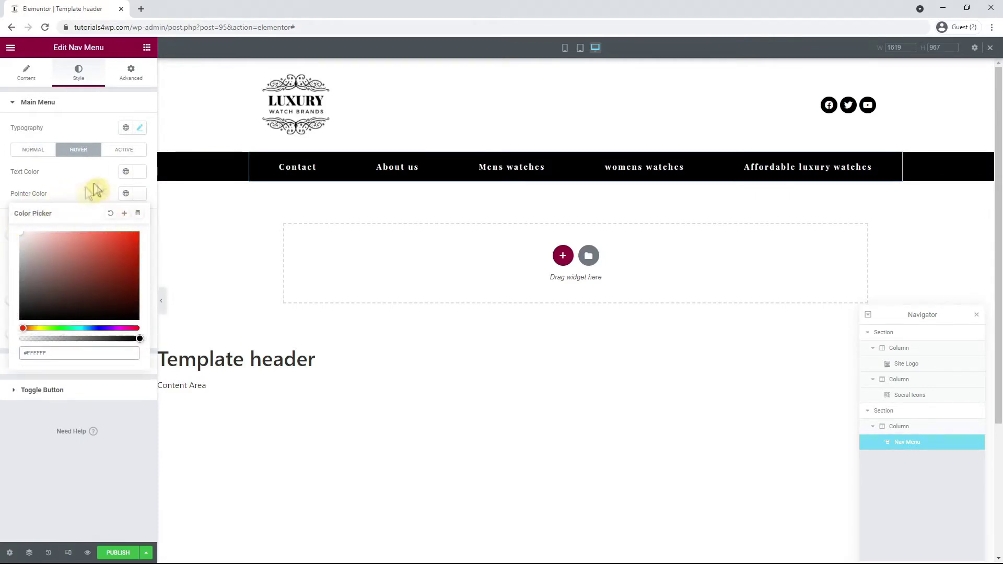
pyautogui.click(139, 172)
pyautogui.click(21, 296)
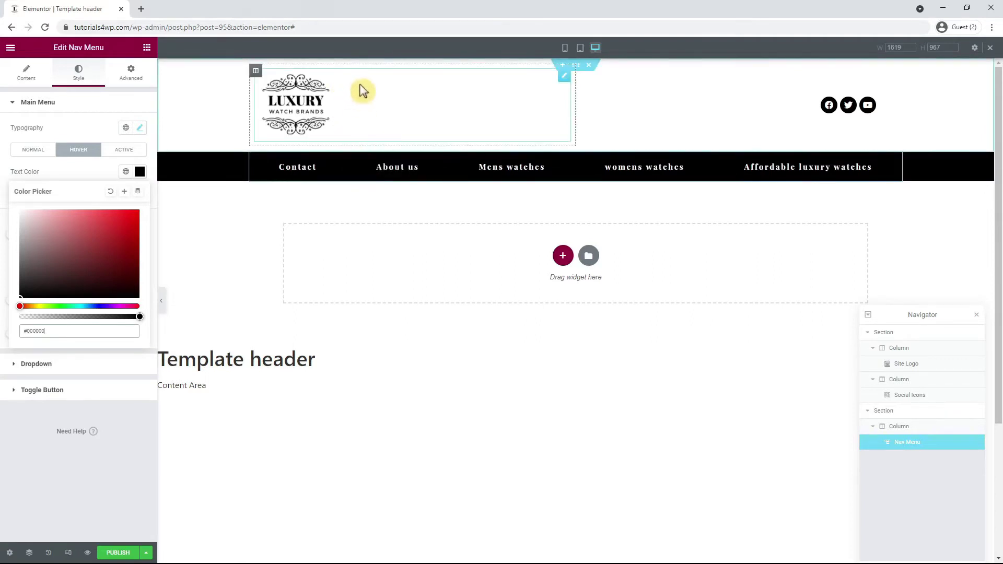
# Step: Set the minimum height of the section holding the logo and social icons to 150 px
pyautogui.click(576, 67)
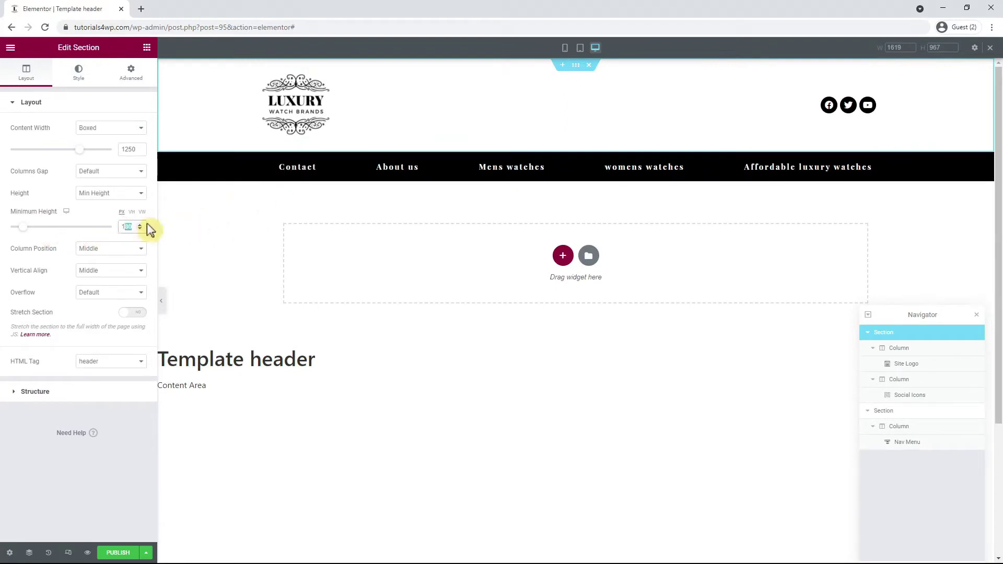
pyautogui.write('50')
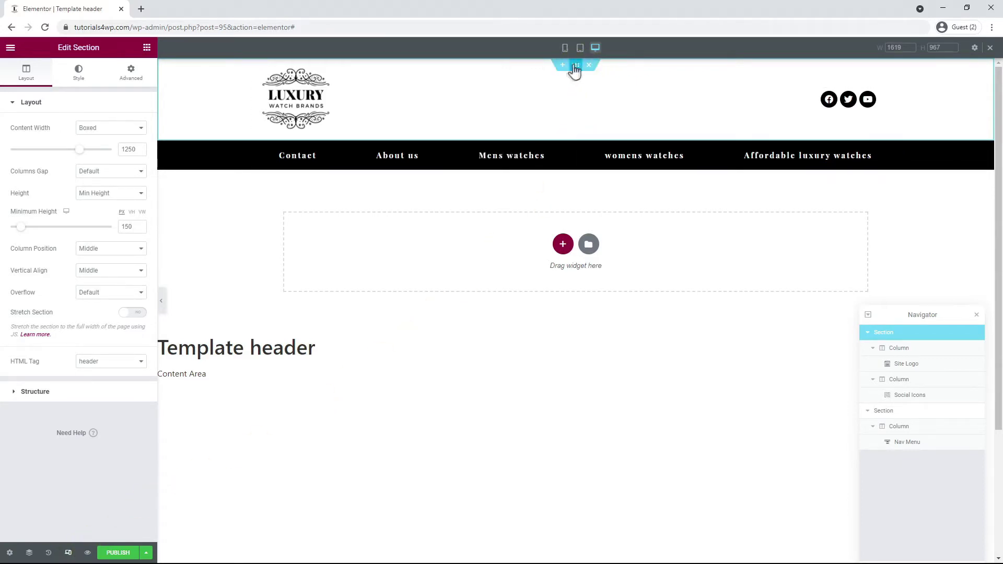
# Step: Compare the header in the mobile, tablet and desktop previews, widening the tablet preview to 1024 px and narrowing it back to 768 px
pyautogui.click(579, 48)
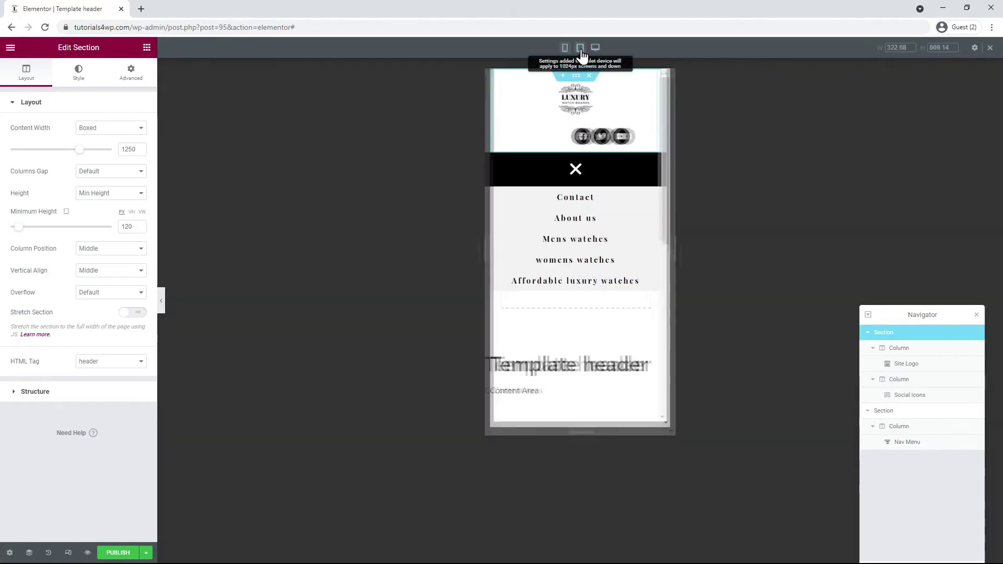
pyautogui.click(595, 49)
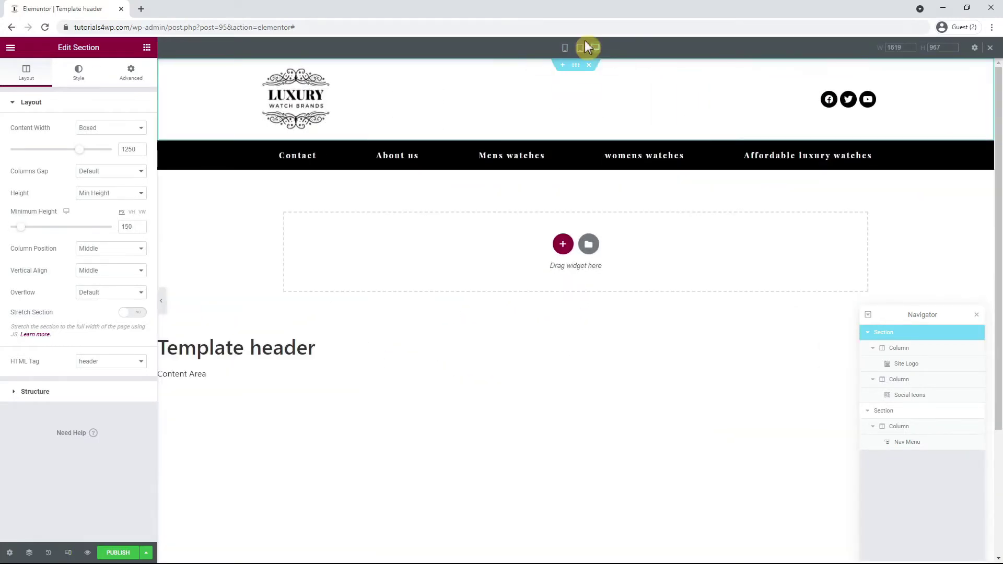
pyautogui.click(579, 48)
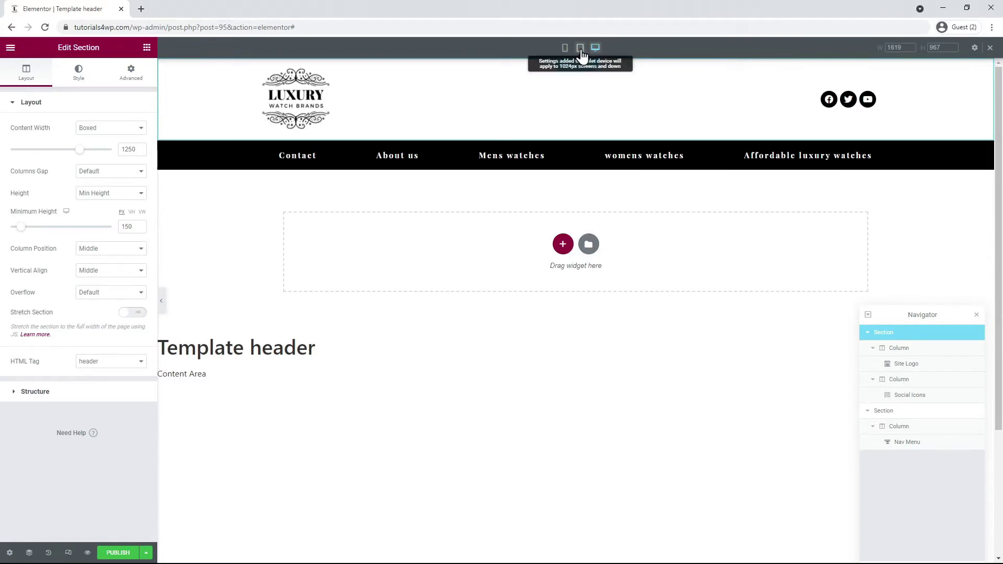
pyautogui.click(572, 47)
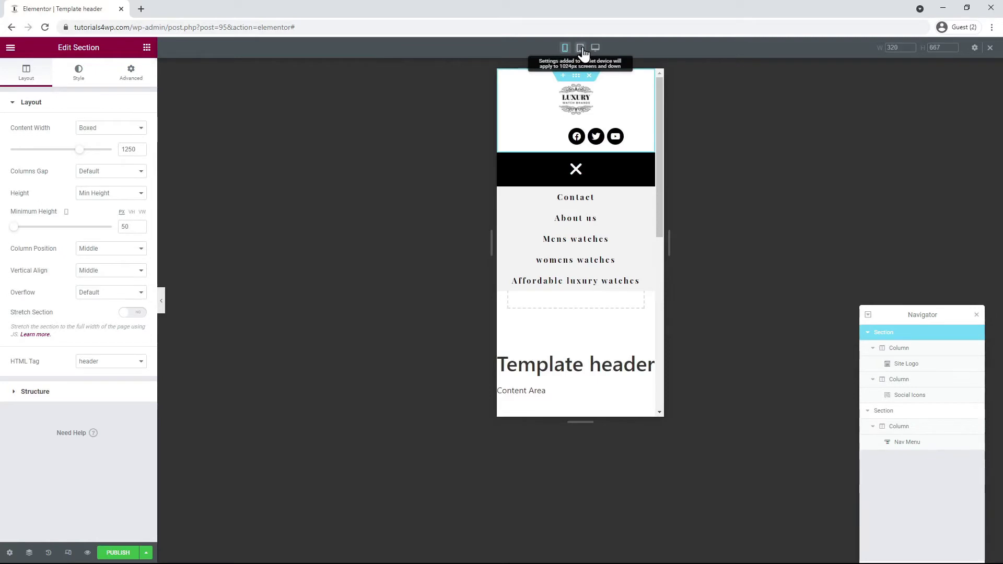
pyautogui.click(585, 52)
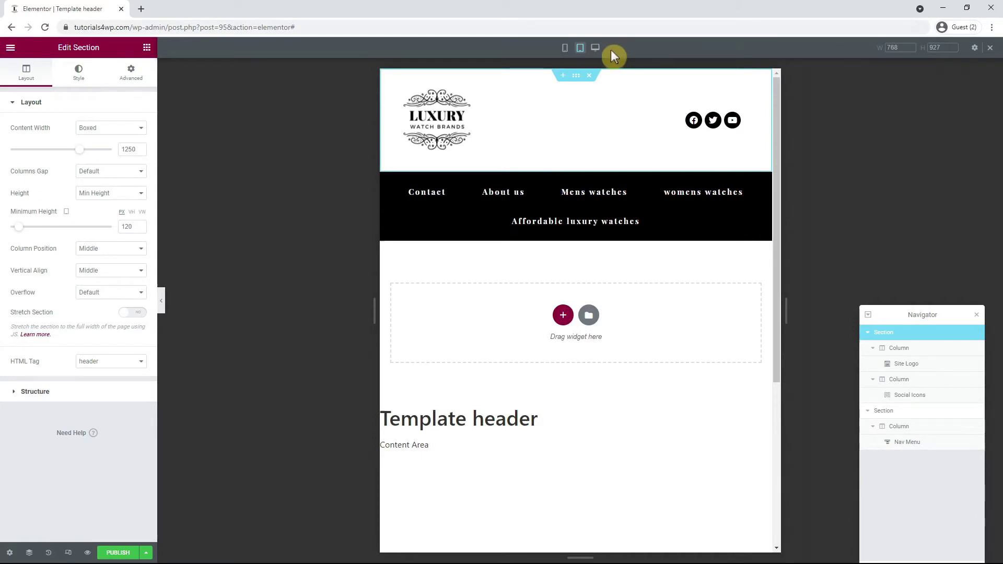
pyautogui.click(597, 49)
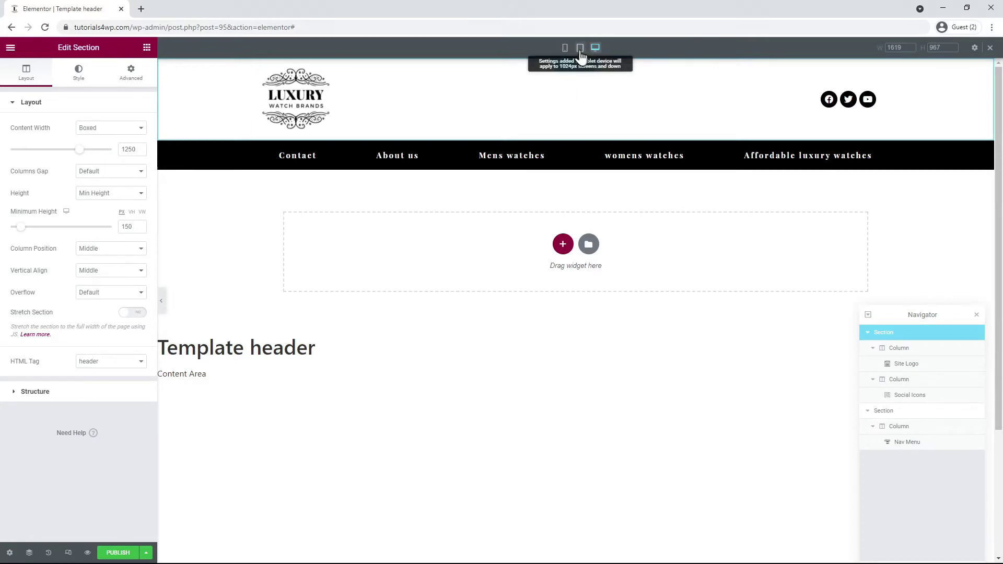
pyautogui.click(580, 48)
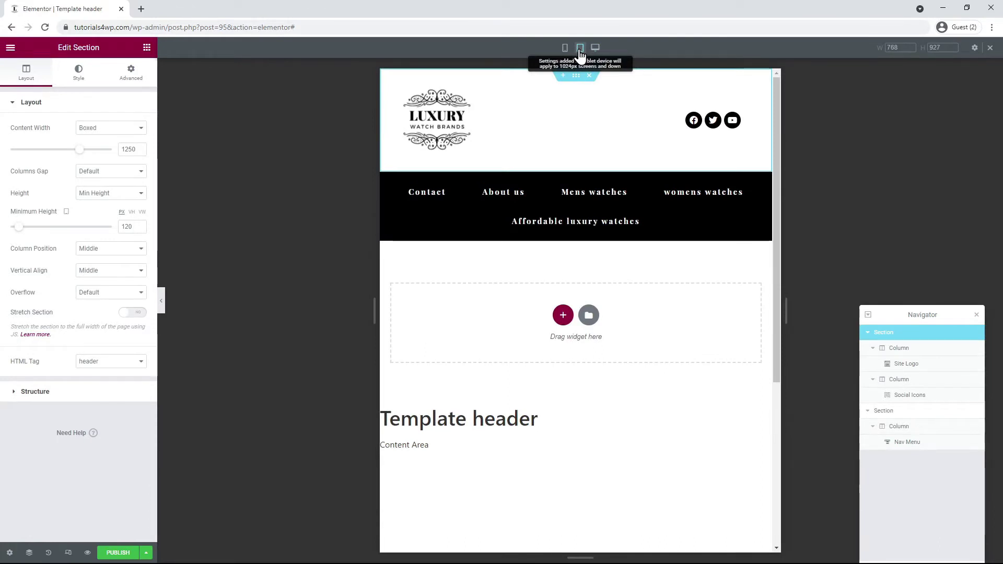
pyautogui.click(580, 51)
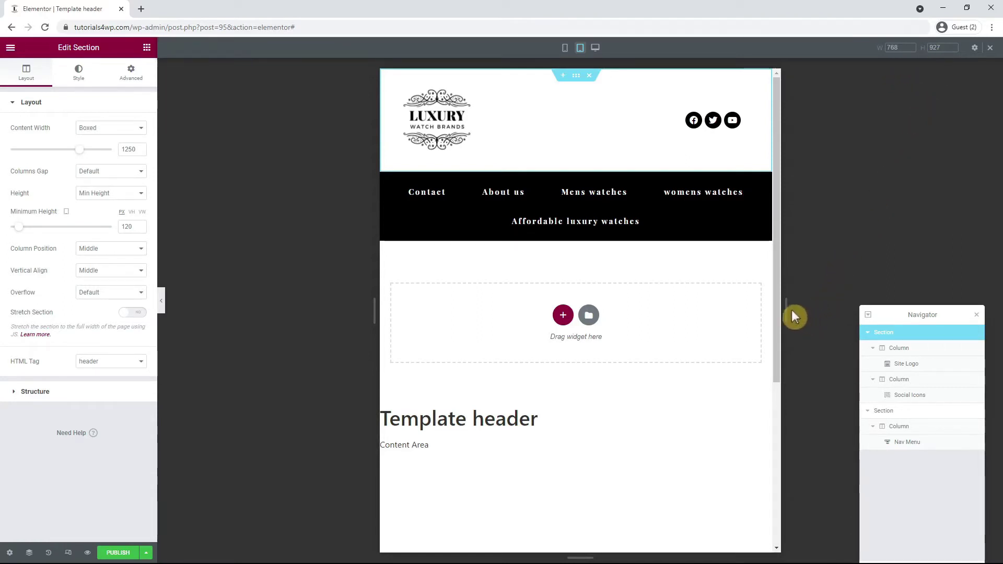
pyautogui.moveTo(786, 309); pyautogui.dragTo(946, 325)
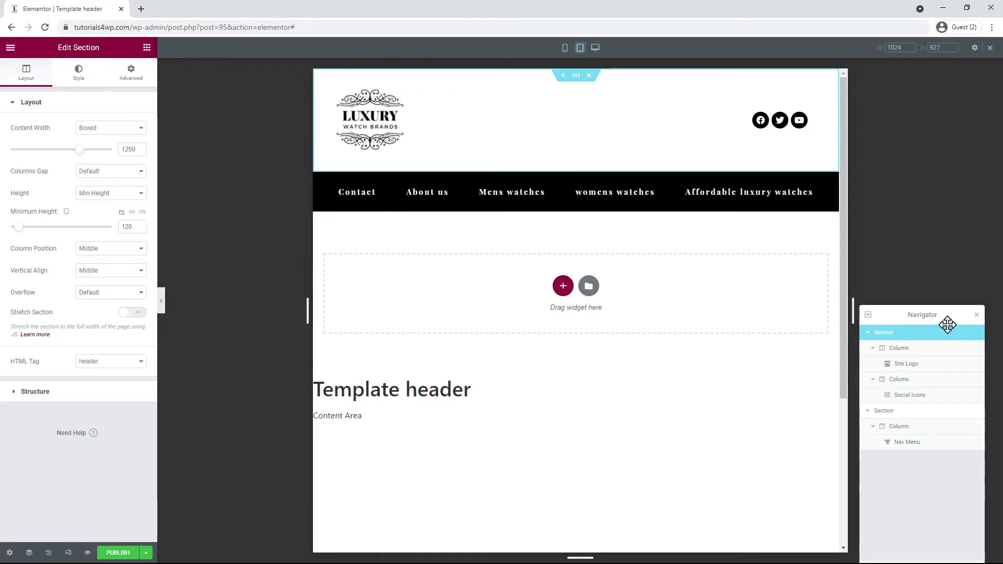
pyautogui.moveTo(947, 325); pyautogui.dragTo(732, 332)
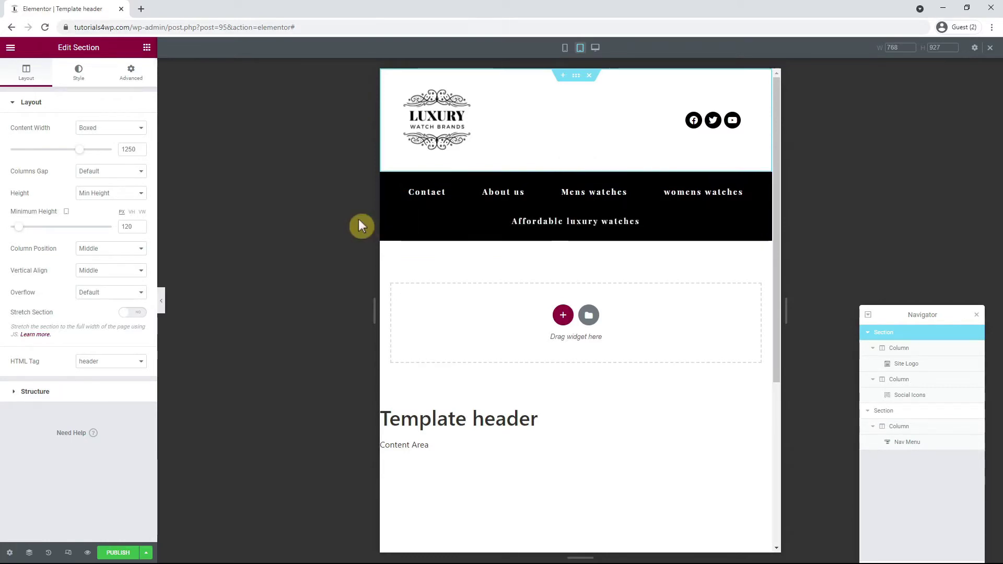
# Step: Set the navigation menu's mobile dropdown breakpoint to Tablet (< 1025px) and collapse the opened dropdown in the preview
pyautogui.click(529, 204)
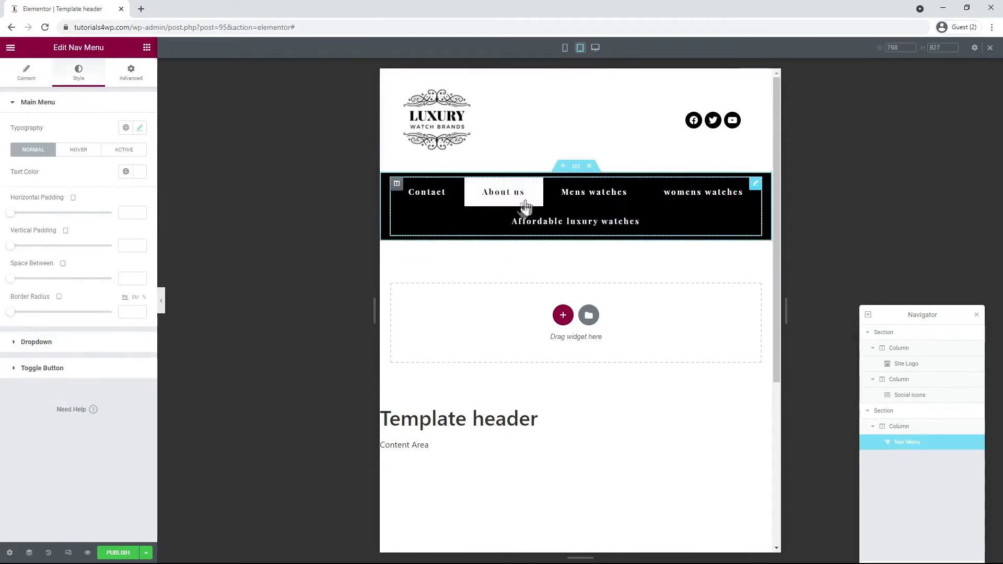
pyautogui.click(22, 72)
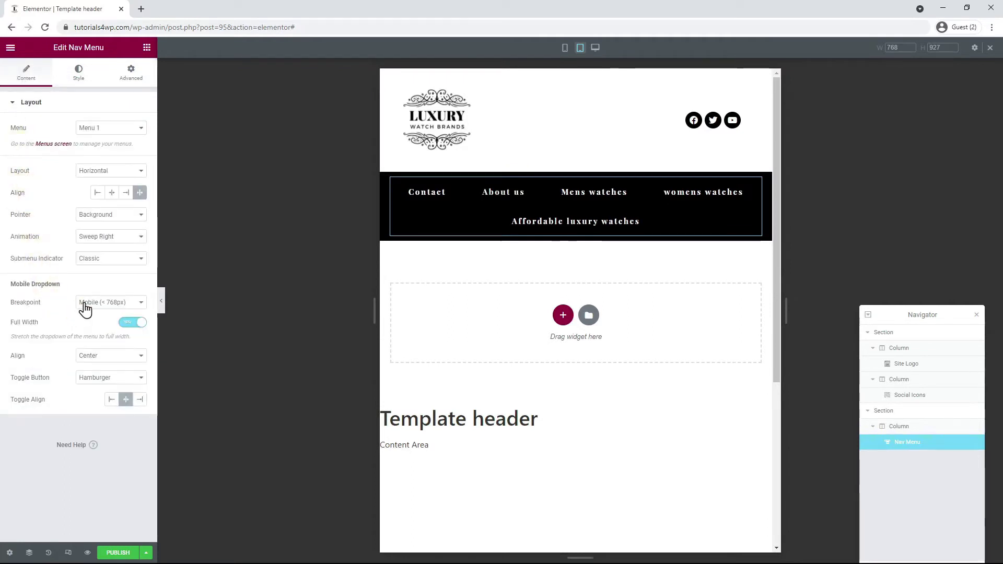
pyautogui.click(120, 321)
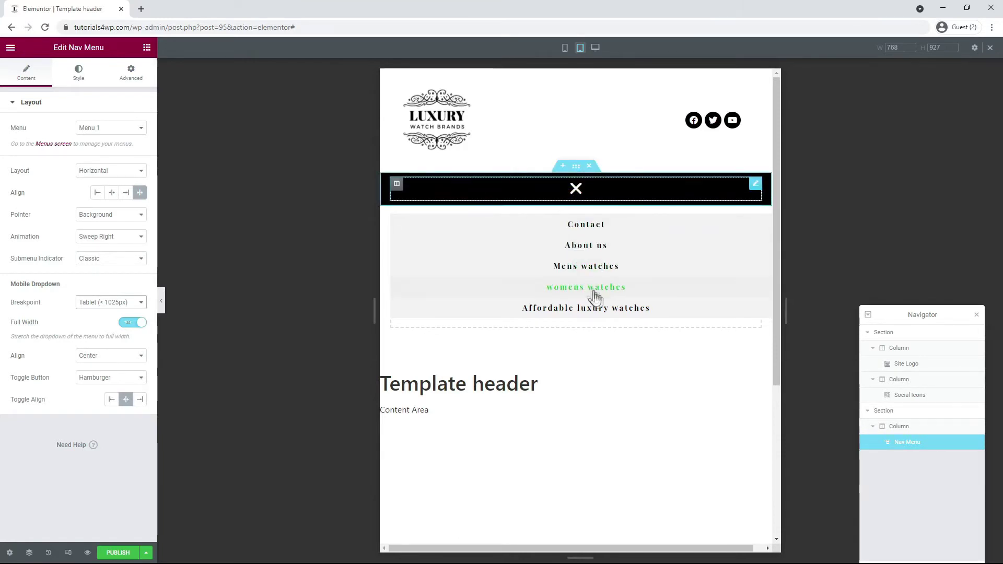
pyautogui.click(621, 219)
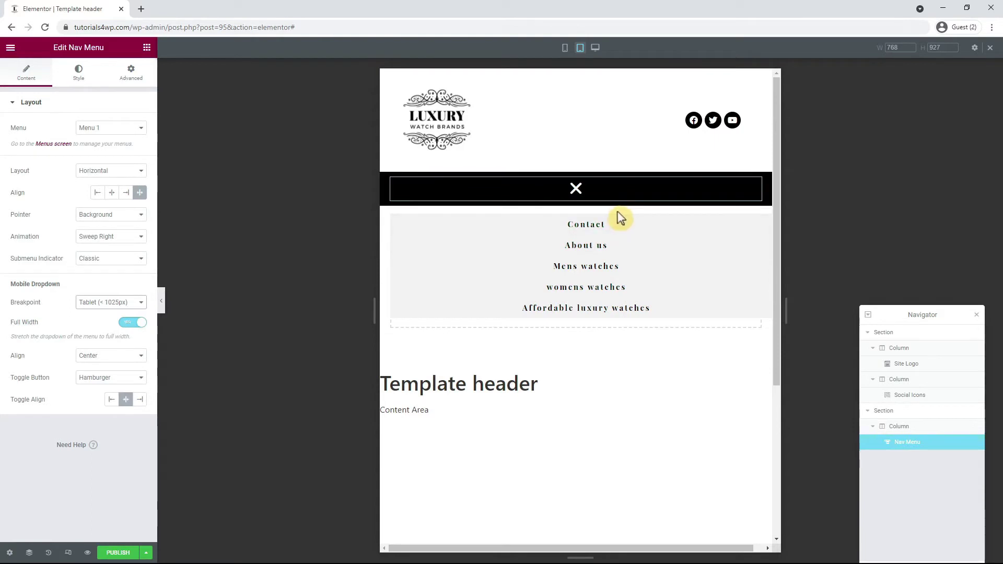
pyautogui.click(575, 189)
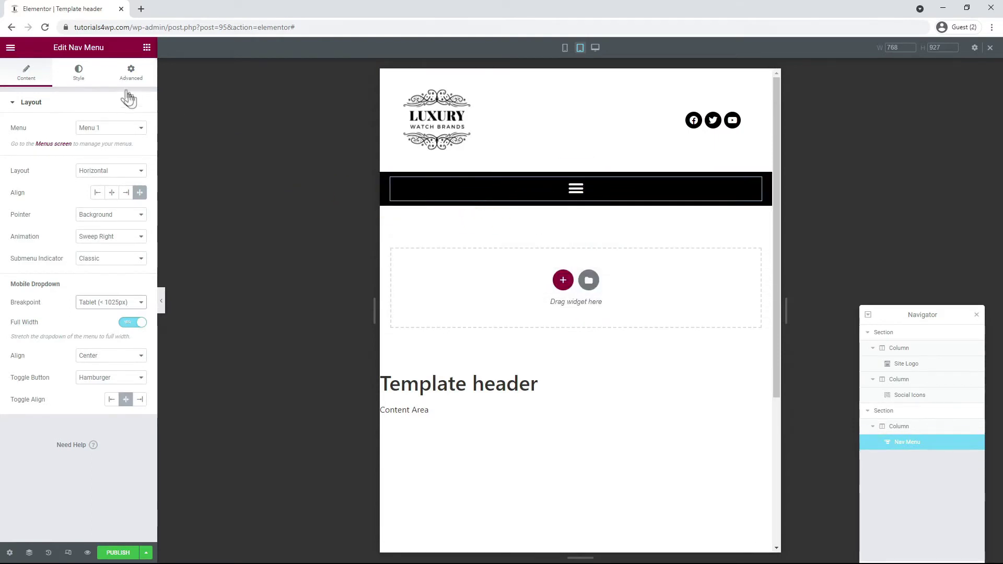
# Step: Set the hover color of the menu's toggle button to light grey (#DFDDDD) and expand the dropdown in the tablet preview
pyautogui.click(84, 80)
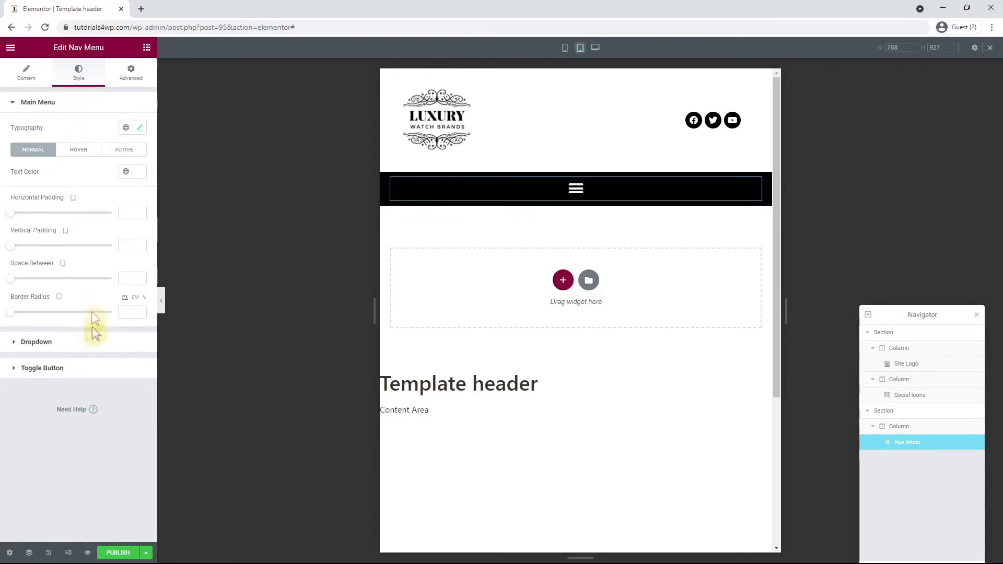
pyautogui.click(76, 372)
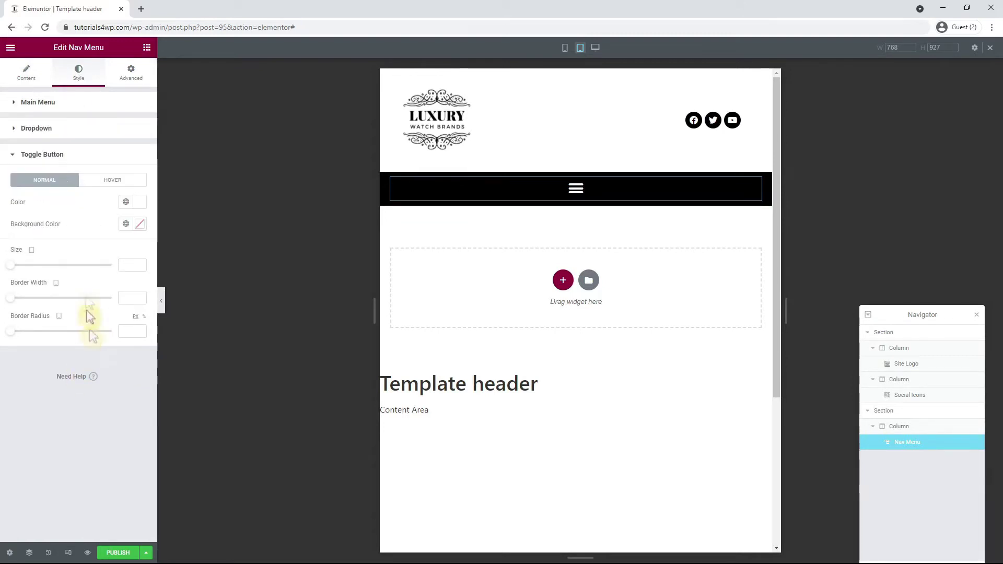
pyautogui.click(115, 181)
pyautogui.click(139, 204)
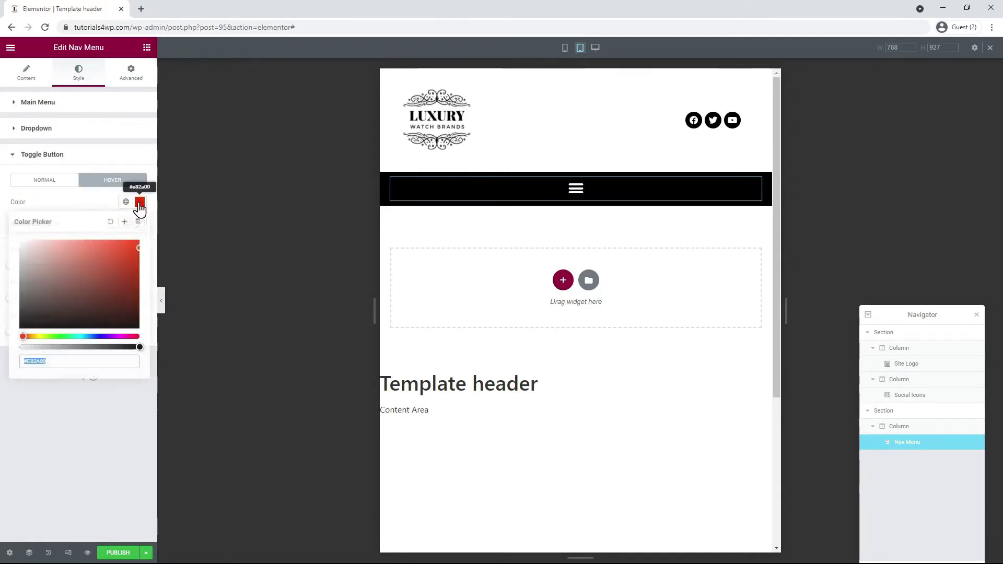
pyautogui.write('#DFDDDD')
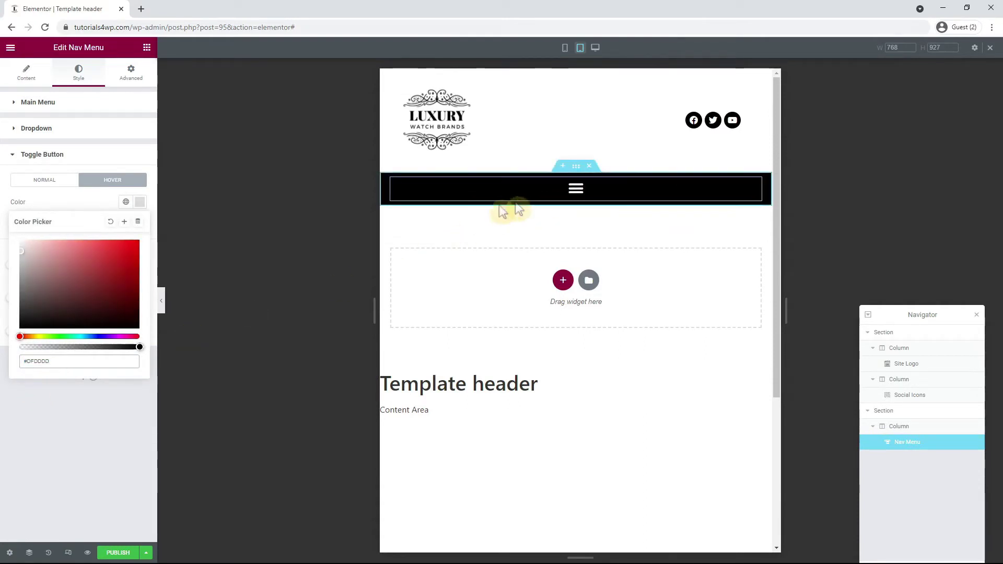
pyautogui.click(575, 196)
pyautogui.click(576, 193)
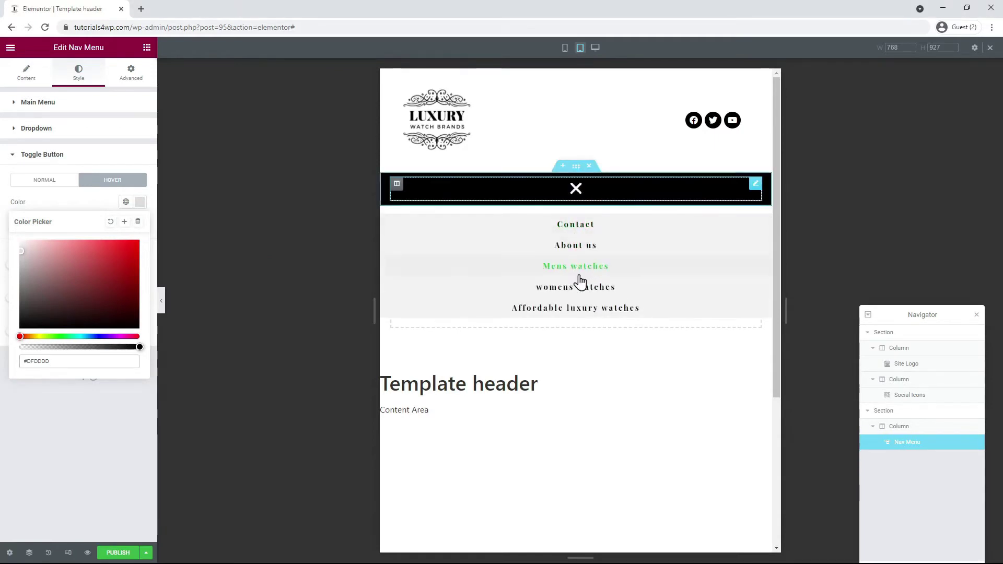
# Step: Set the hover text color of the navigation menu's dropdown to black (#000000)
pyautogui.click(82, 129)
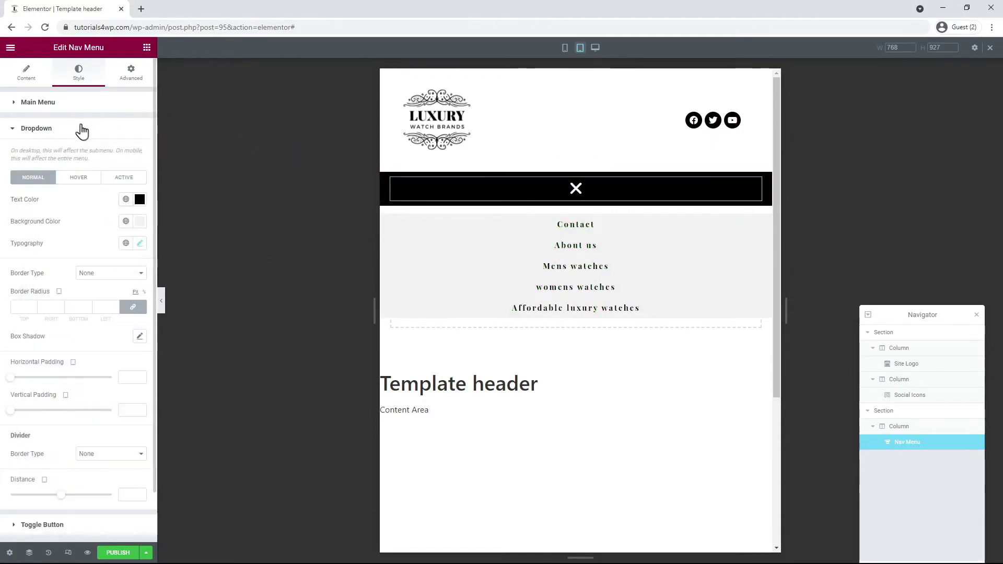
pyautogui.click(81, 179)
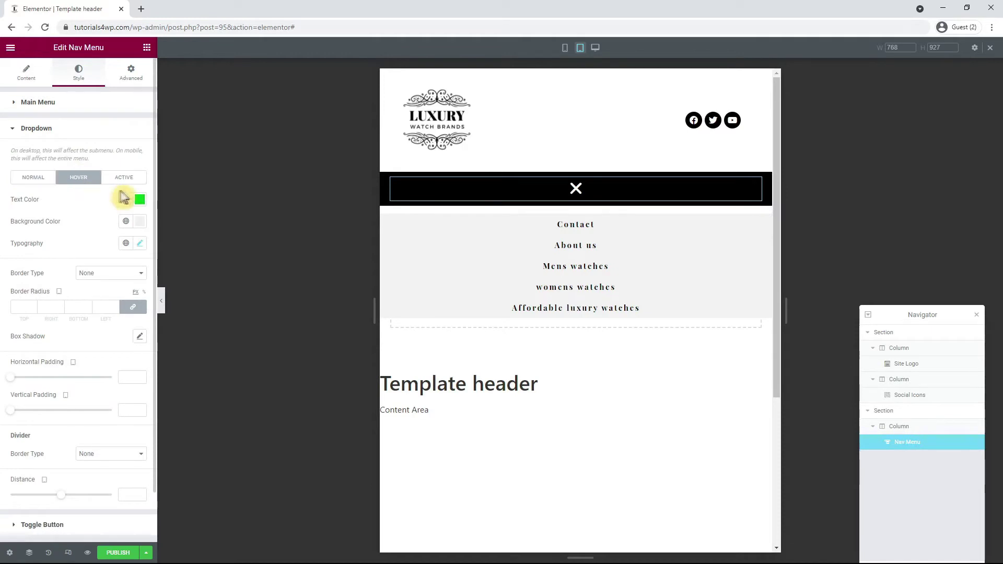
pyautogui.click(139, 200)
pyautogui.moveTo(70, 266); pyautogui.dragTo(7, 347)
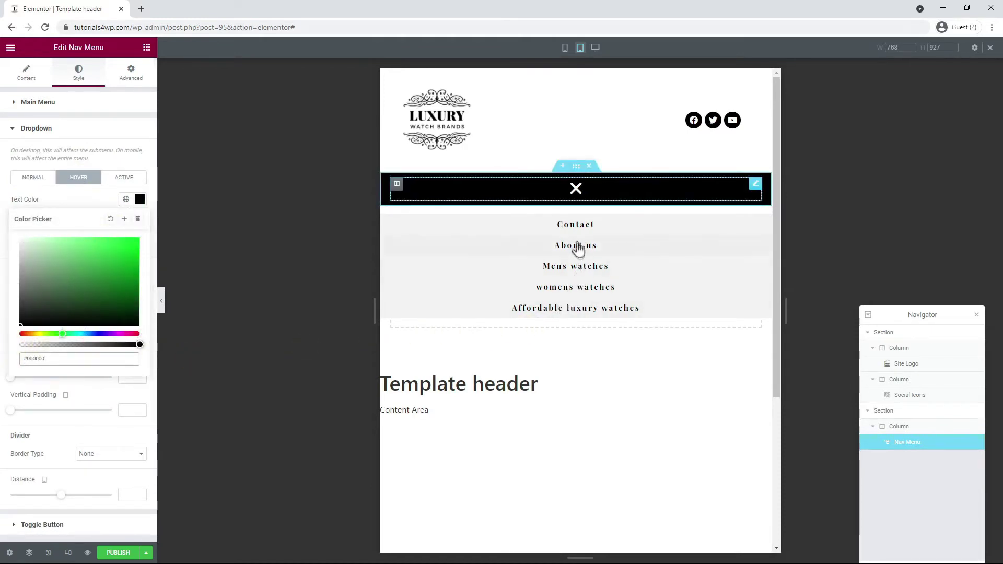
# Step: In the mobile view, set the width of the column holding the site logo to 50%
pyautogui.click(564, 48)
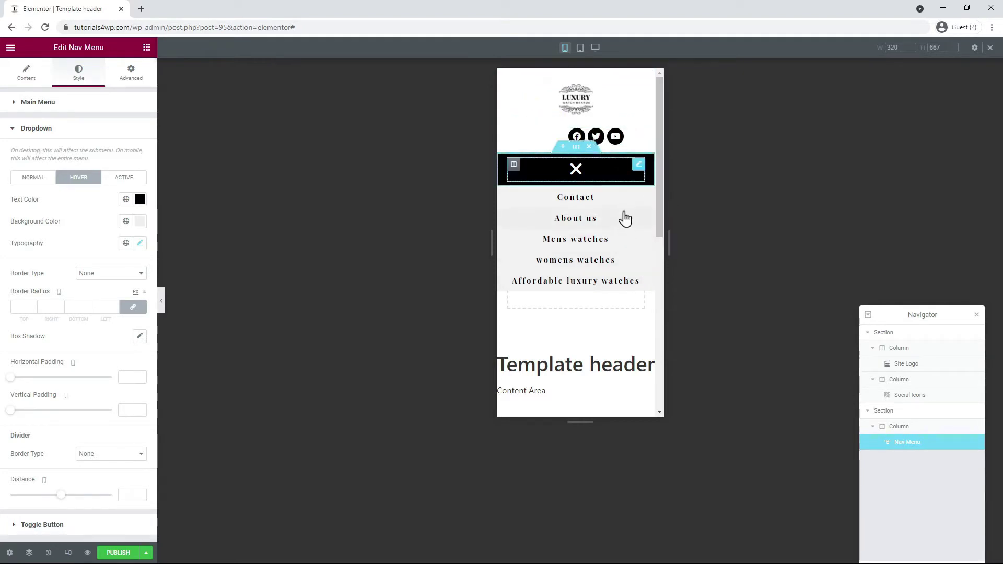
pyautogui.click(605, 135)
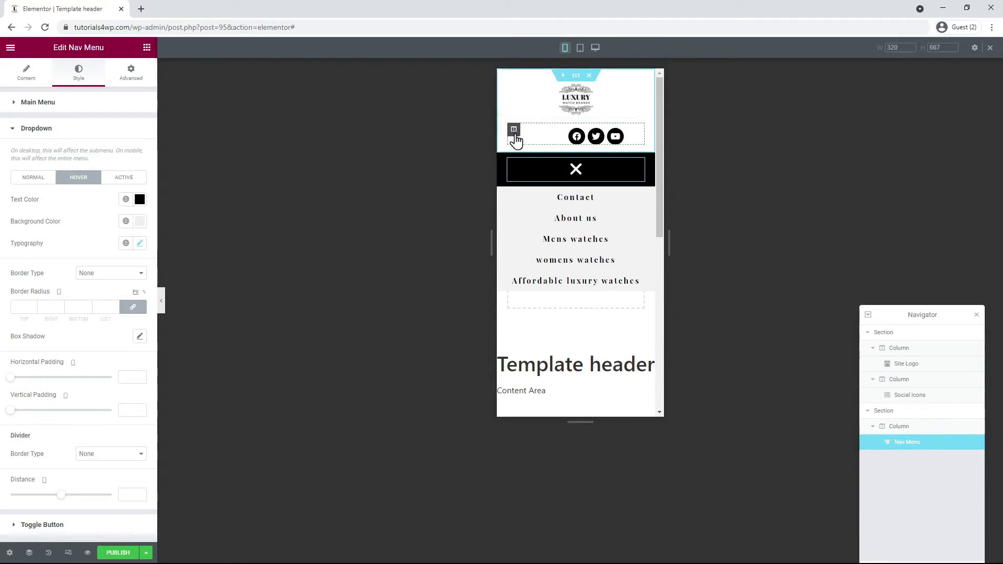
pyautogui.click(539, 152)
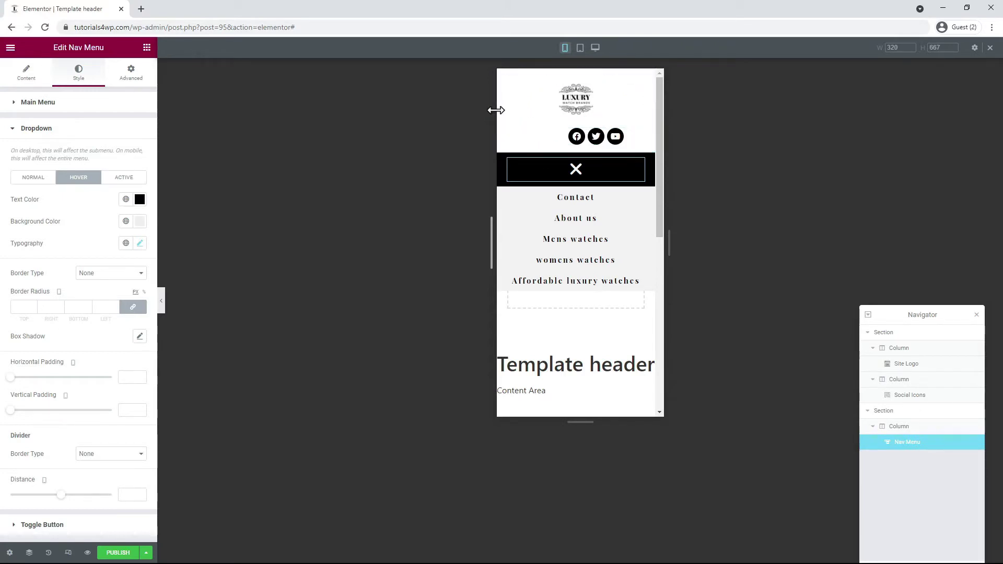
pyautogui.click(511, 114)
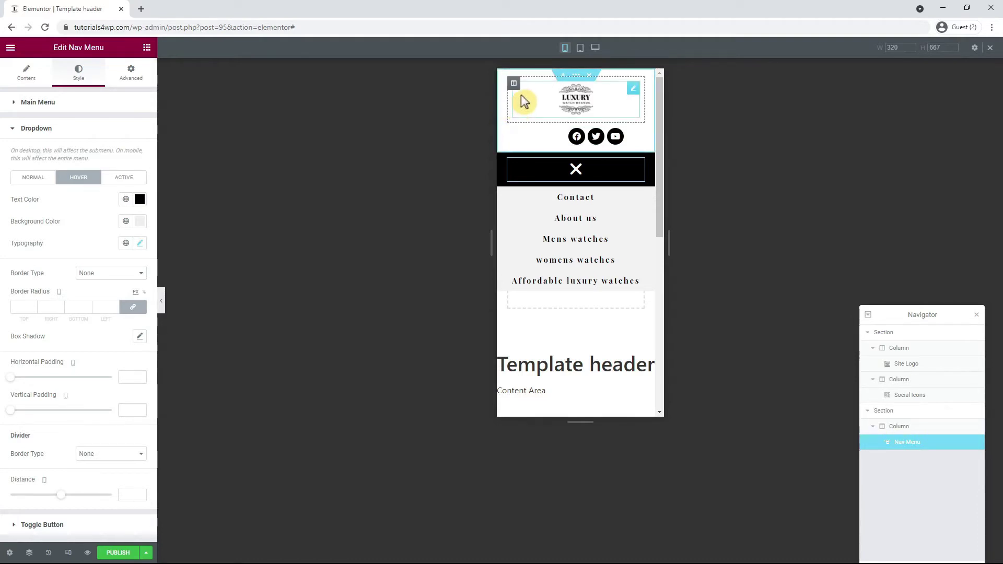
pyautogui.click(513, 88)
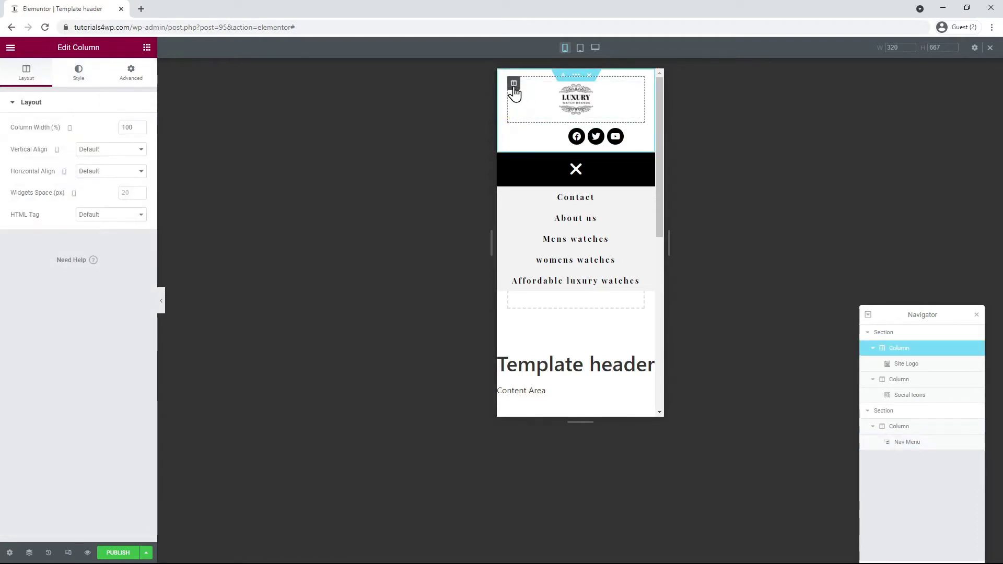
pyautogui.moveTo(136, 128); pyautogui.dragTo(113, 130)
pyautogui.write('50')
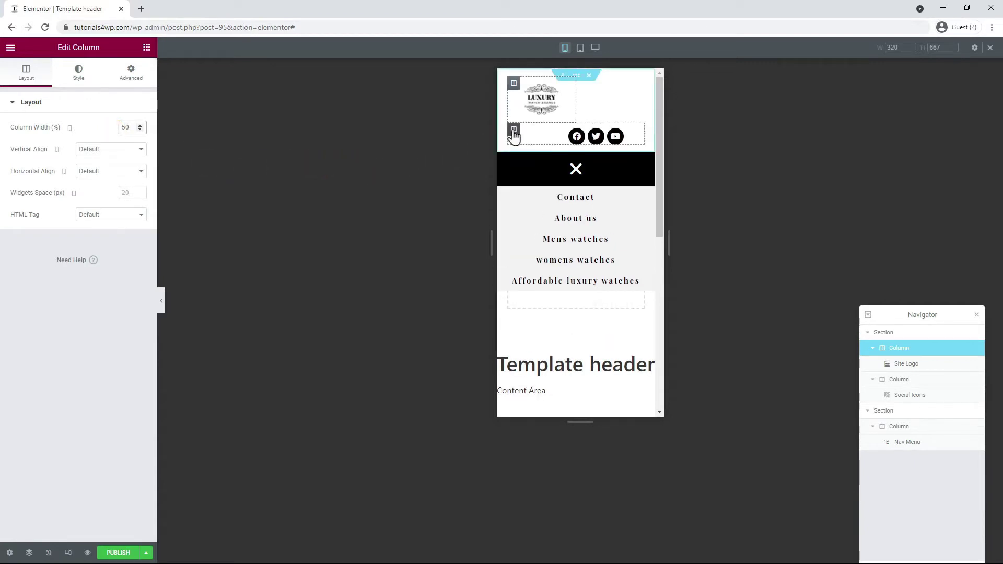
# Step: In the mobile view, set the width of the column holding the social icons to 50%
pyautogui.click(513, 129)
pyautogui.moveTo(134, 129); pyautogui.dragTo(121, 128)
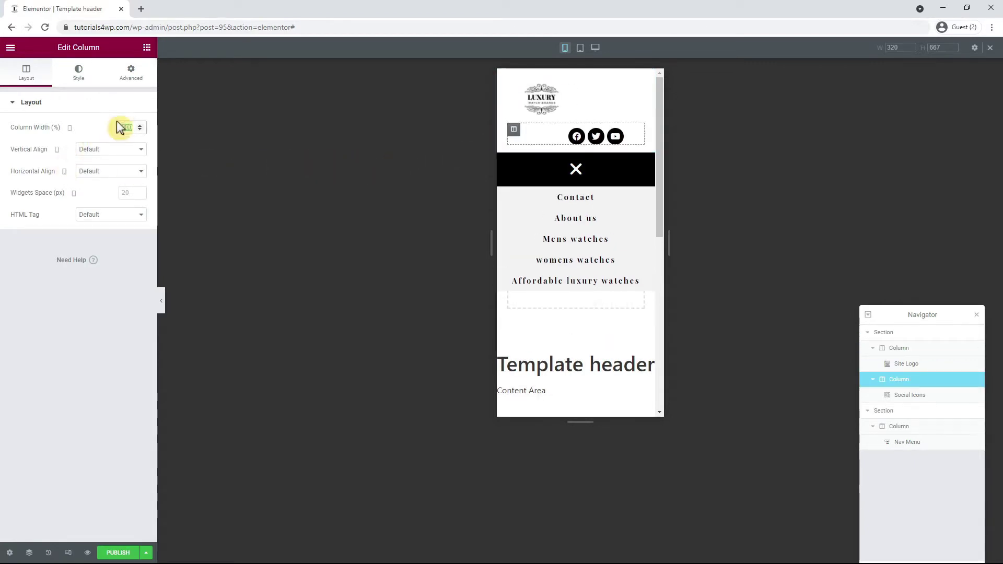
pyautogui.write('50')
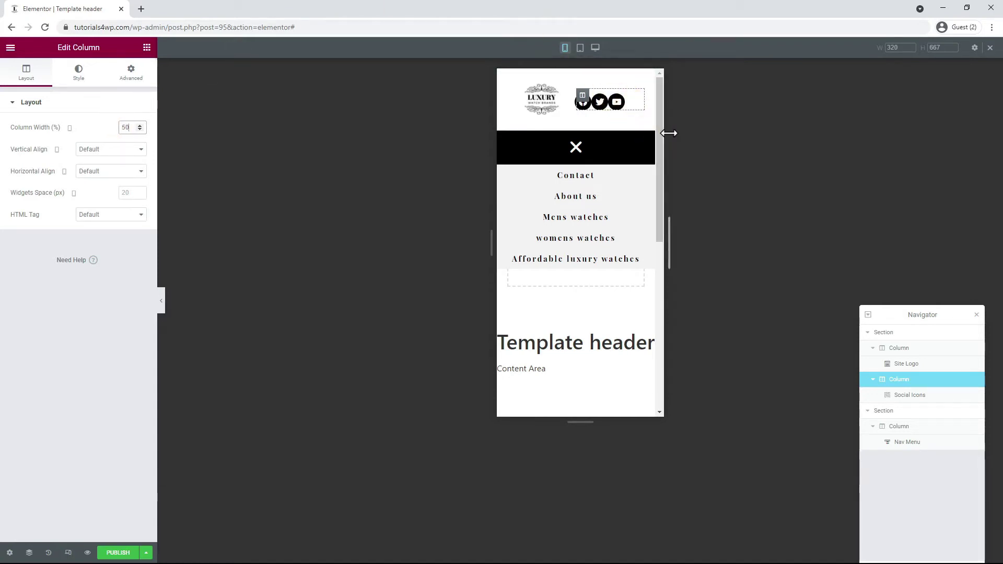
# Step: Set the social icons' mobile size to 12 and their margins to 0 on all sides
pyautogui.click(620, 112)
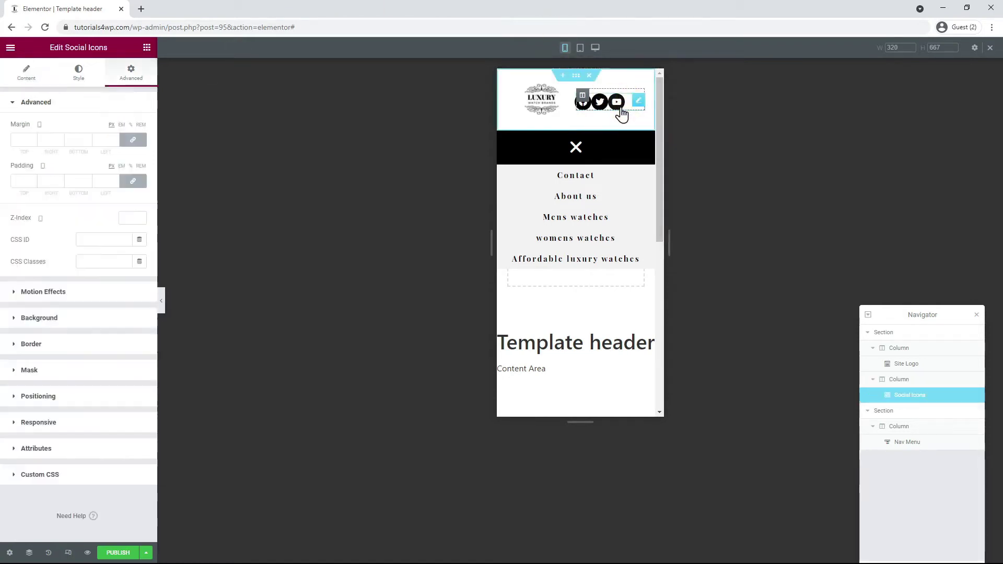
pyautogui.click(78, 78)
pyautogui.click(125, 208)
pyautogui.write('12')
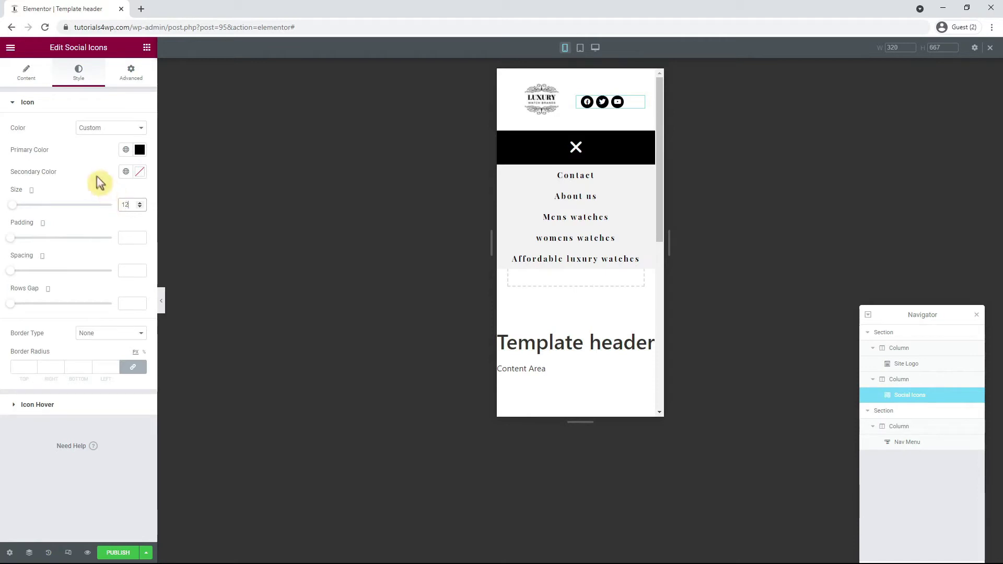
pyautogui.click(129, 74)
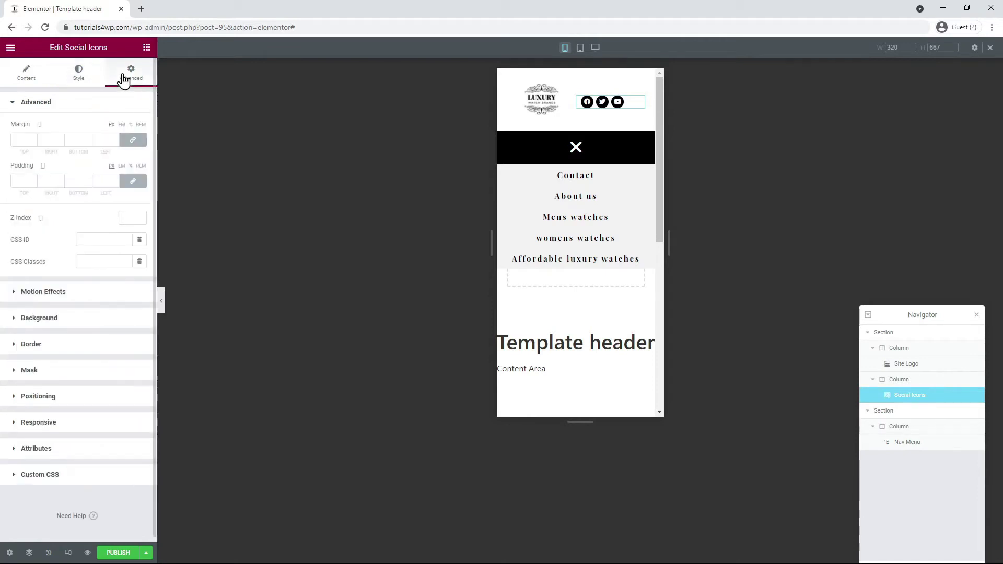
pyautogui.click(137, 143)
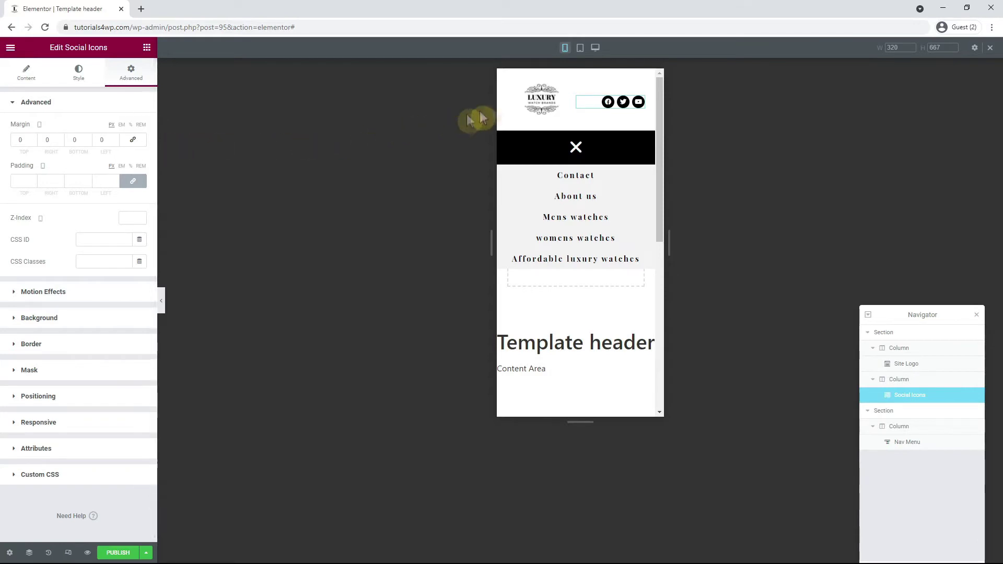
# Step: Set the site logo's mobile width to 100 px and align the logo left
pyautogui.click(537, 109)
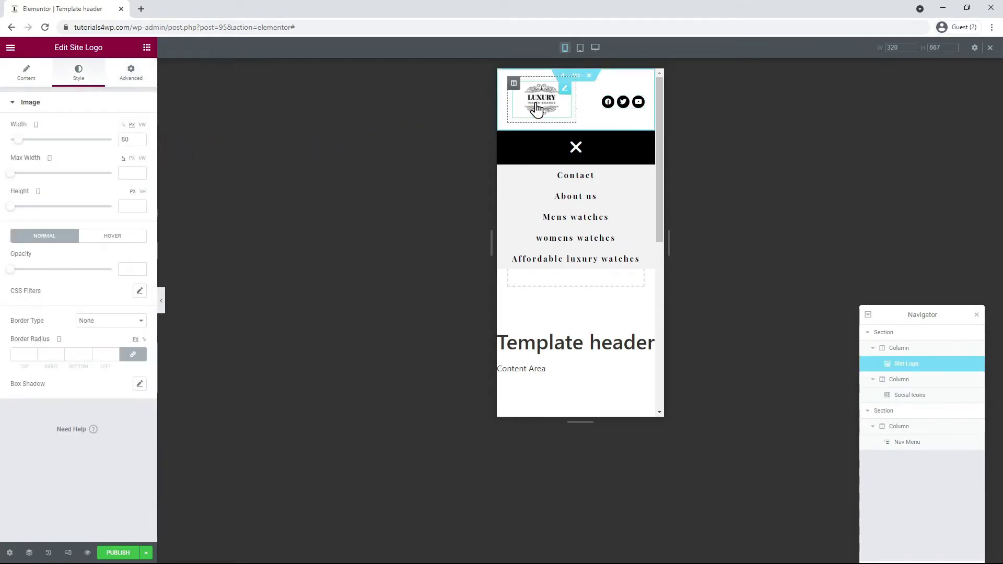
pyautogui.doubleClick(125, 140)
pyautogui.write('100')
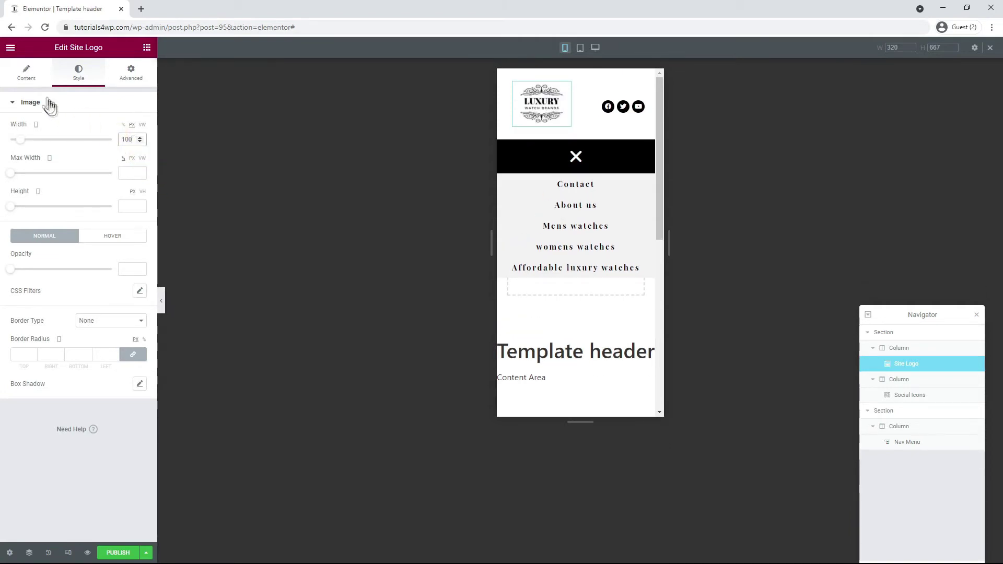
pyautogui.click(29, 74)
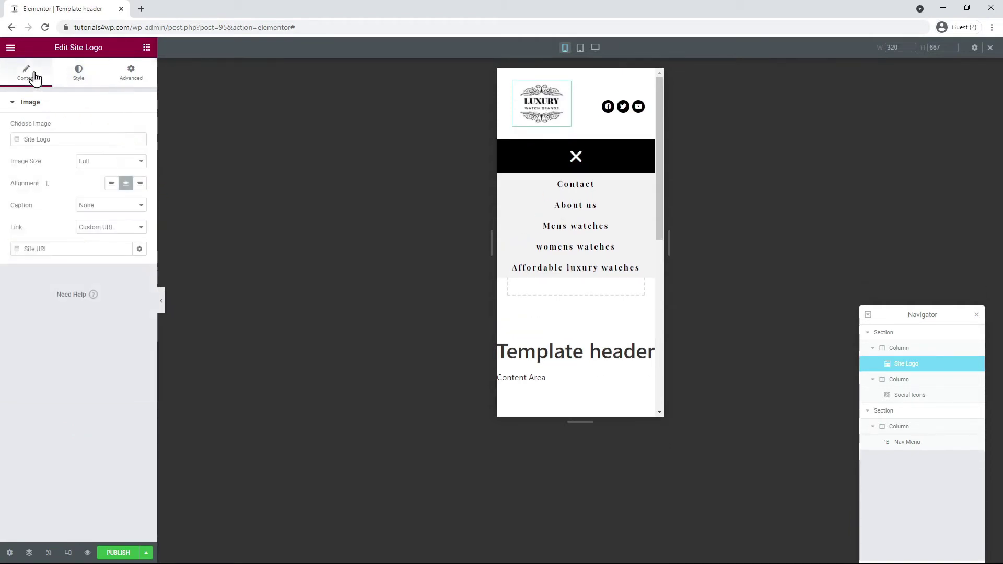
pyautogui.click(111, 186)
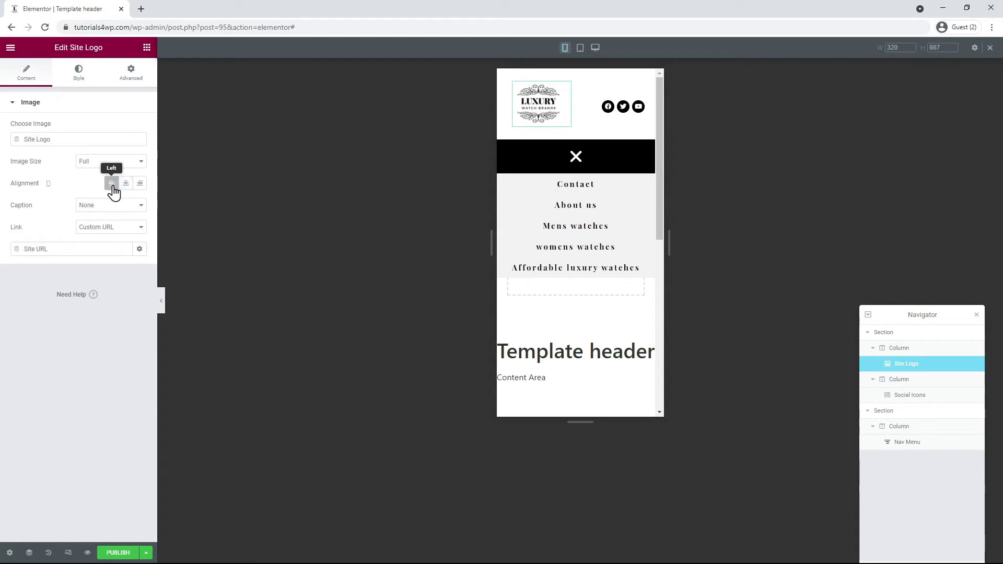
# Step: Set the mobile padding of the site logo's column to 0 on all sides
pyautogui.click(513, 85)
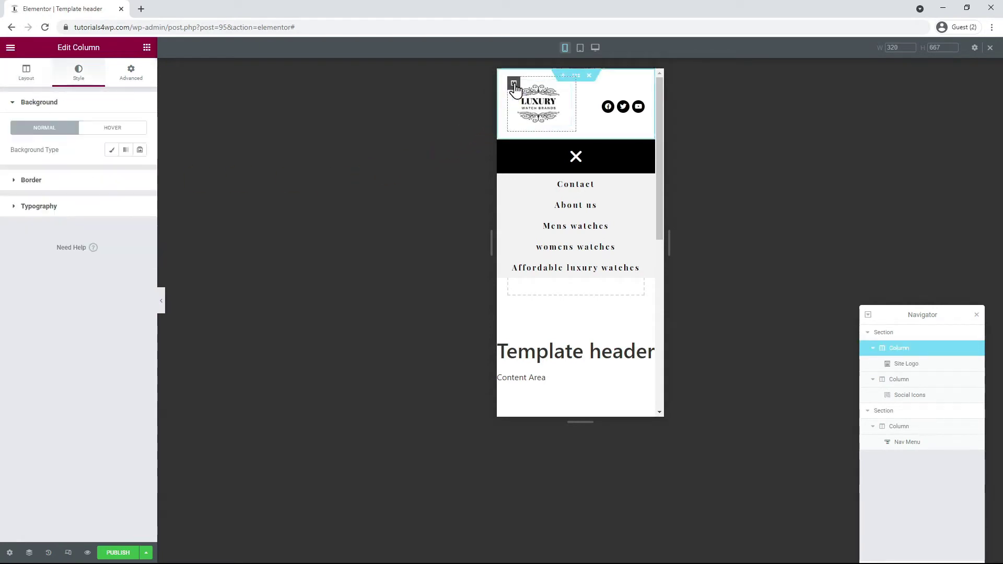
pyautogui.click(148, 78)
pyautogui.click(134, 182)
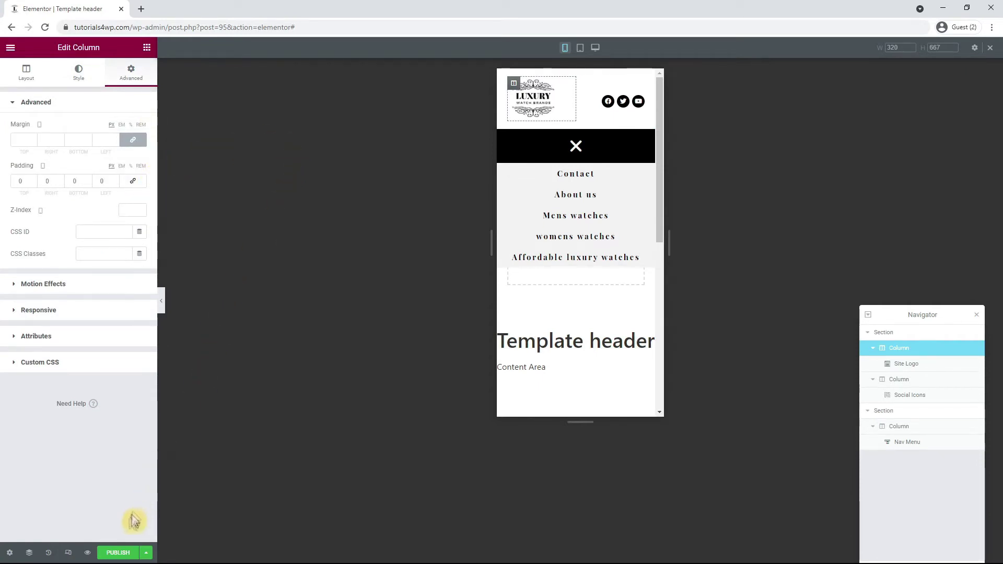
# Step: Publish the header template with a display condition that includes the entire site
pyautogui.click(115, 552)
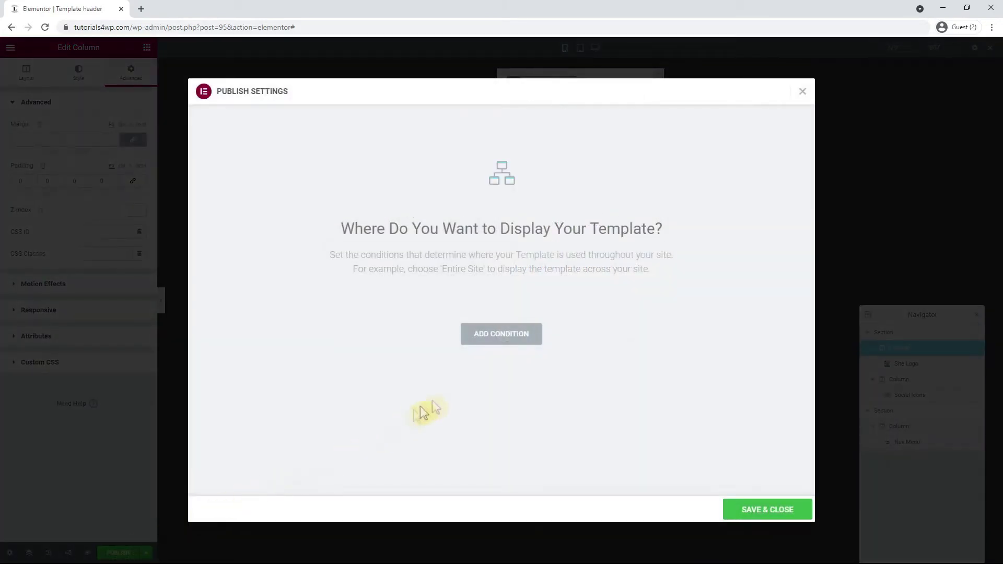
pyautogui.click(496, 331)
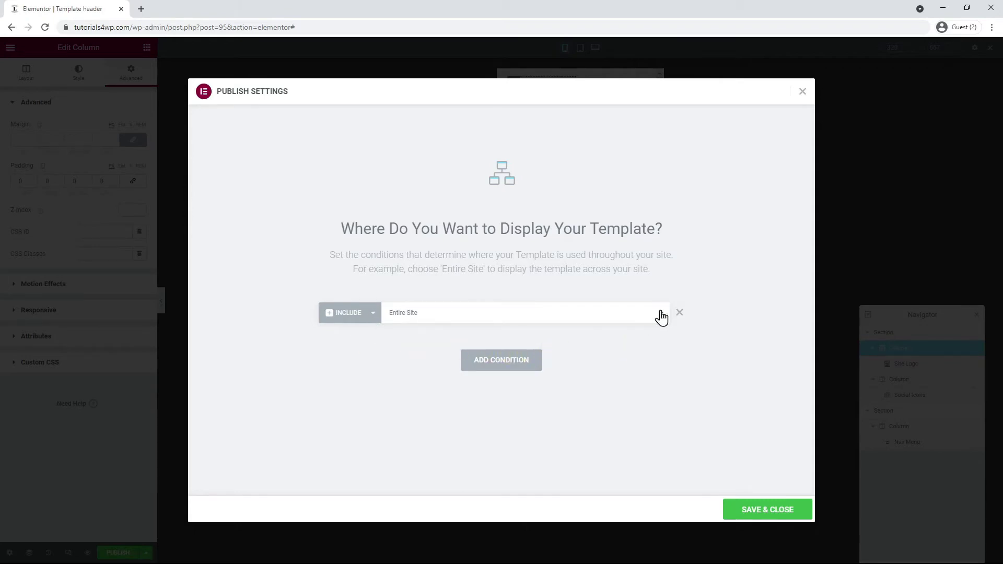
pyautogui.click(782, 506)
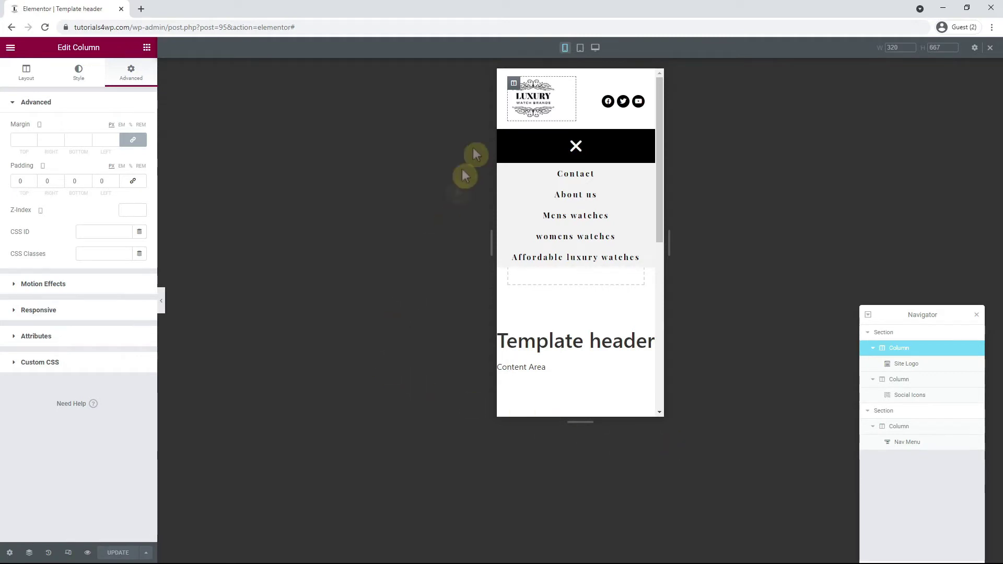
# Step: Switch the preview to desktop and add a new footer template in the Theme Builder
pyautogui.click(595, 48)
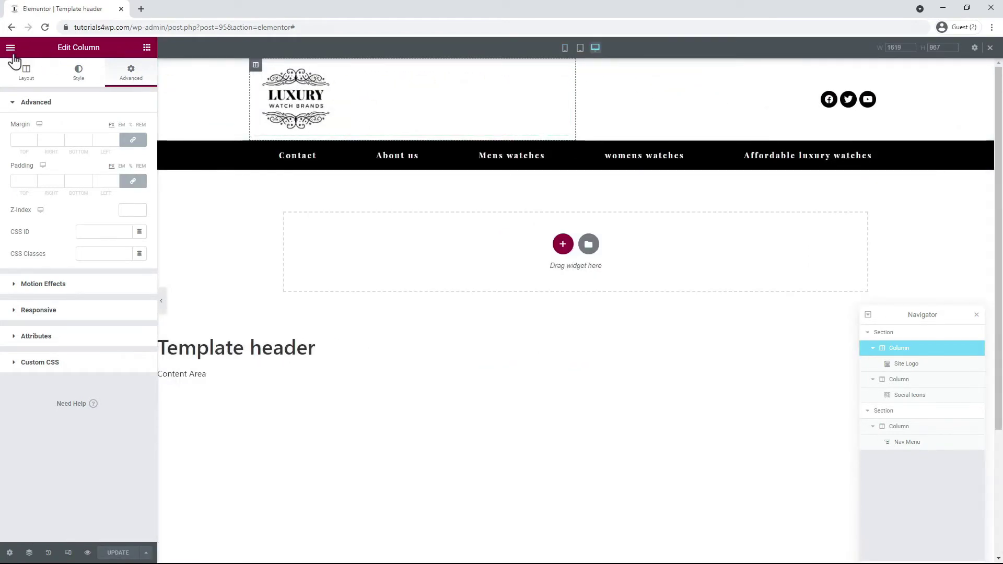
pyautogui.click(10, 48)
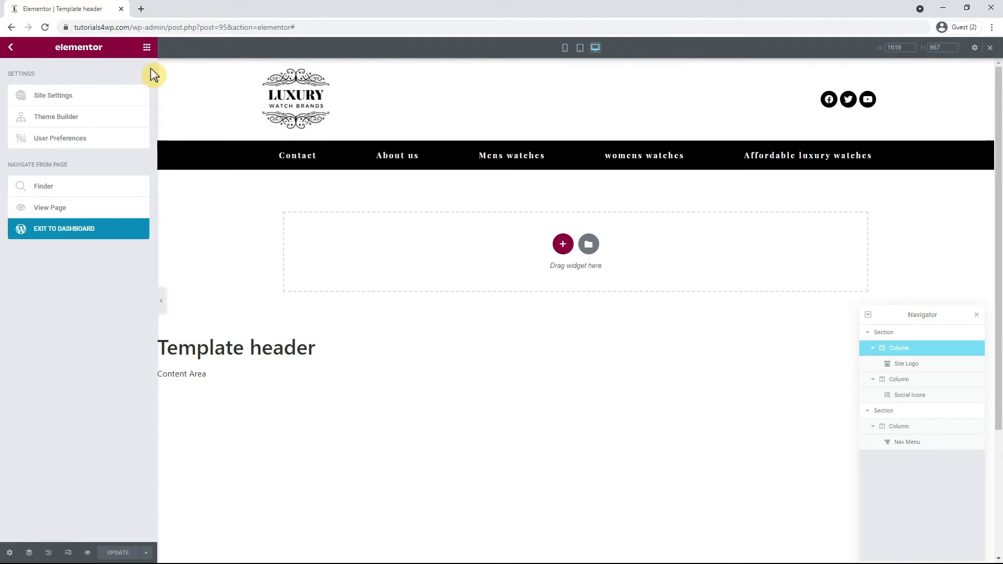
pyautogui.click(146, 49)
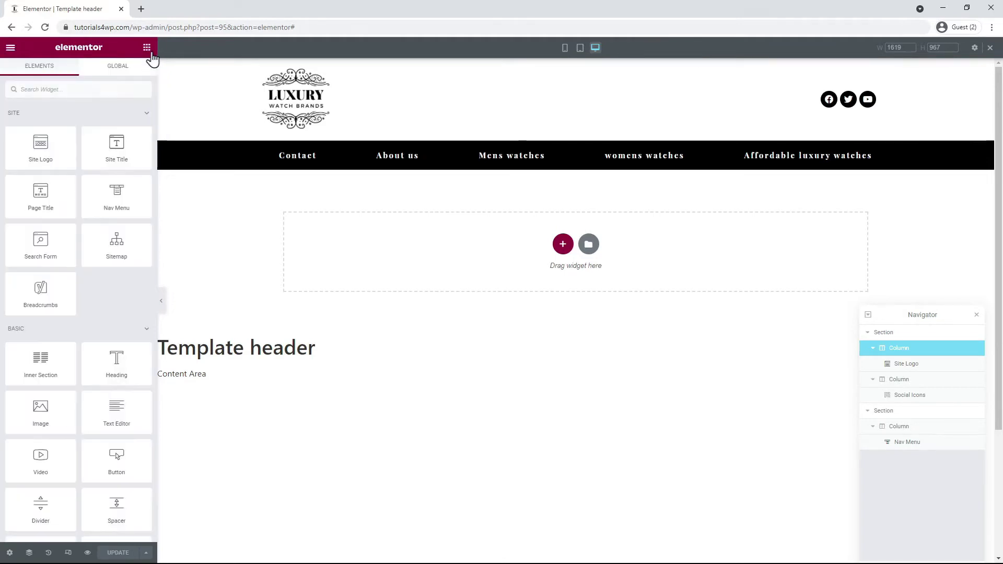
pyautogui.click(10, 48)
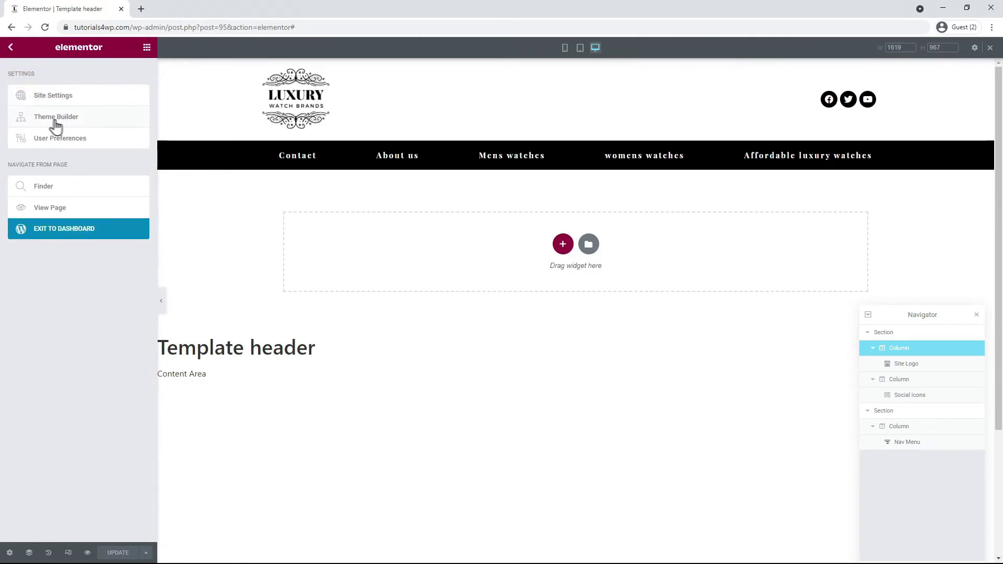
pyautogui.click(85, 120)
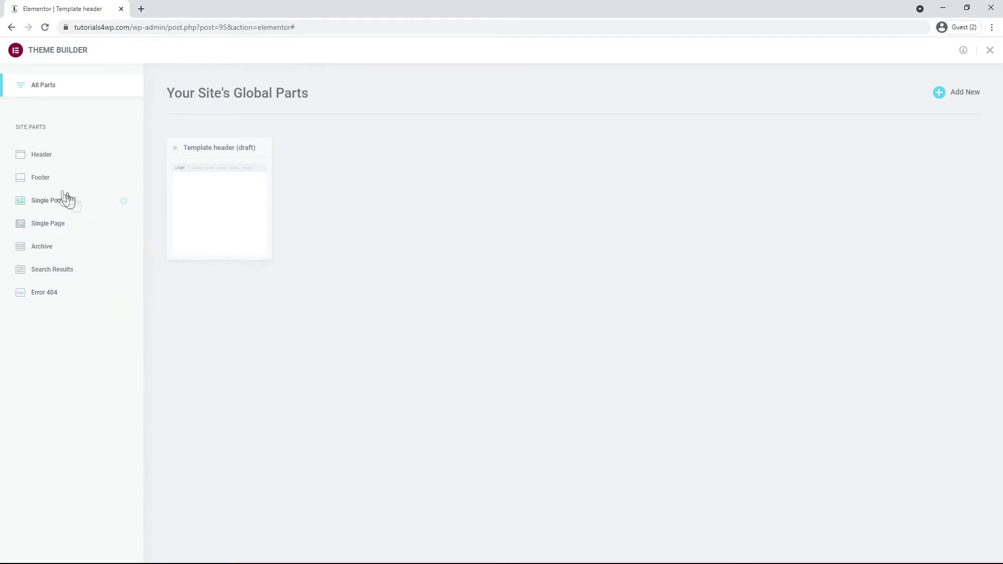
pyautogui.click(45, 187)
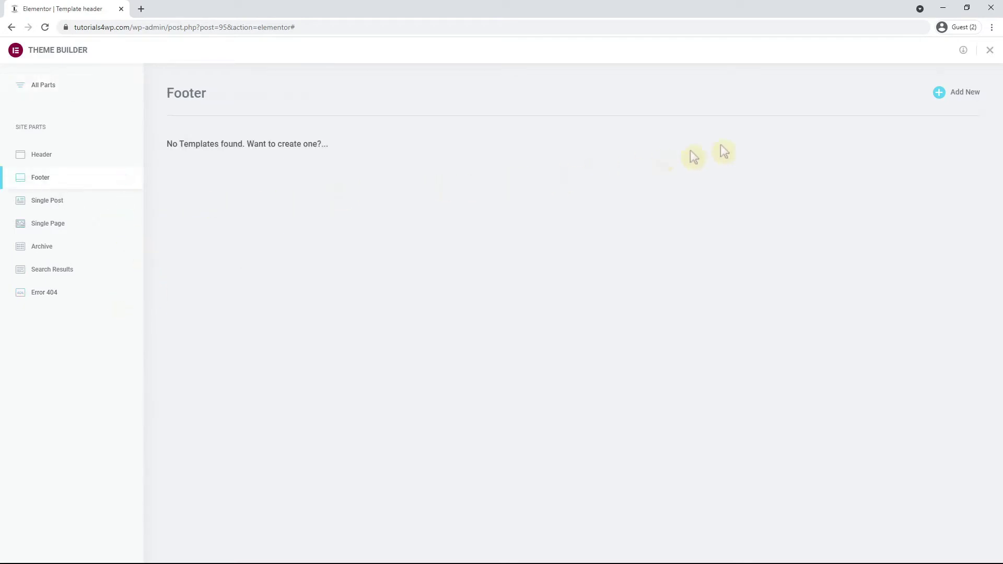
pyautogui.click(962, 98)
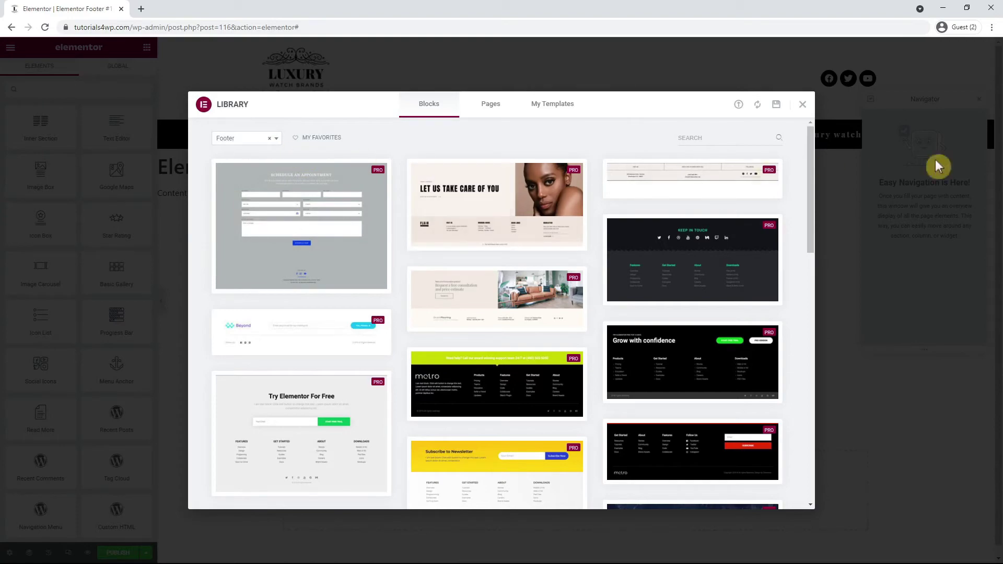
# Step: Insert the "A Magazine About The Good Life" footer block from the template library
pyautogui.moveTo(813, 168); pyautogui.dragTo(726, 434)
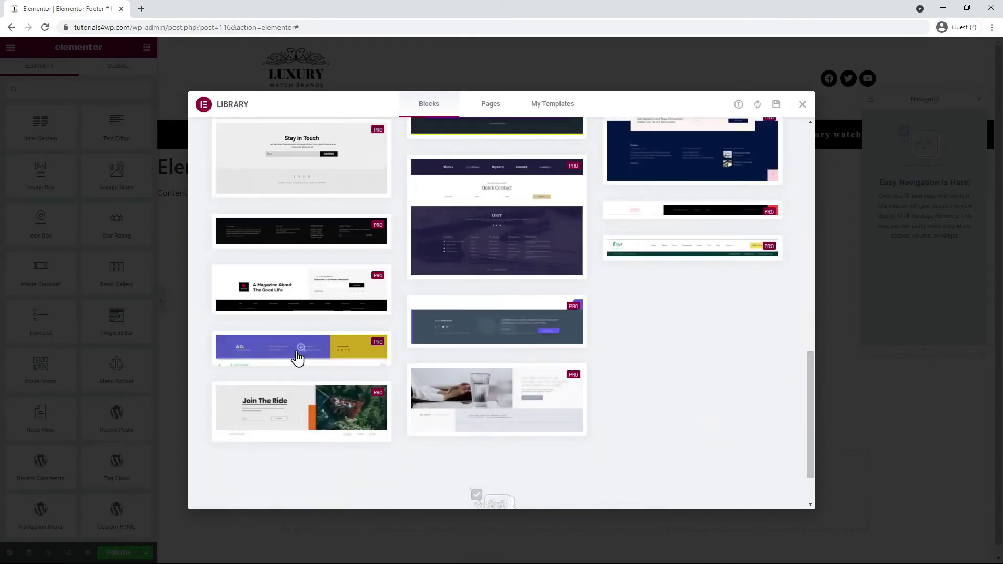
pyautogui.click(269, 295)
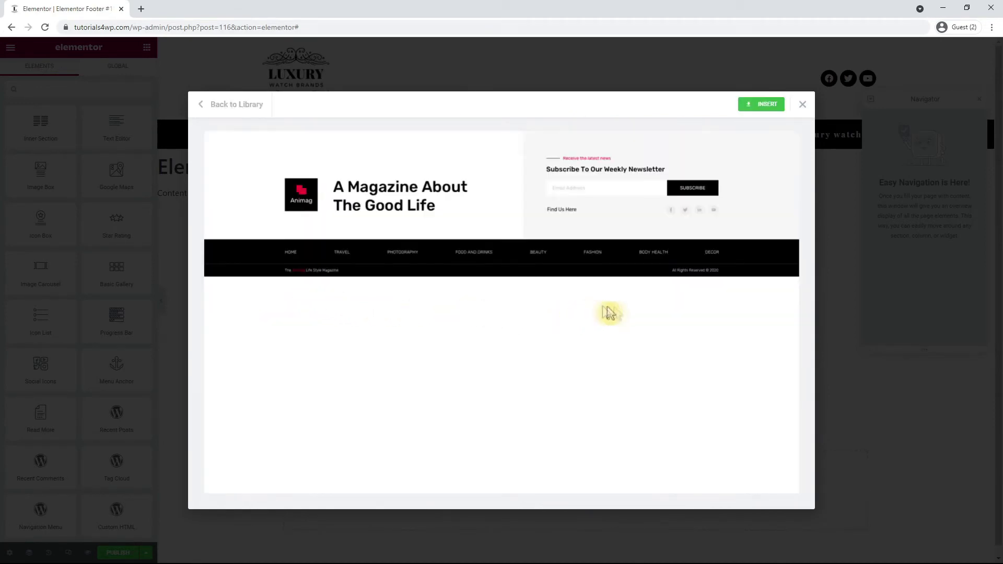
pyautogui.click(766, 108)
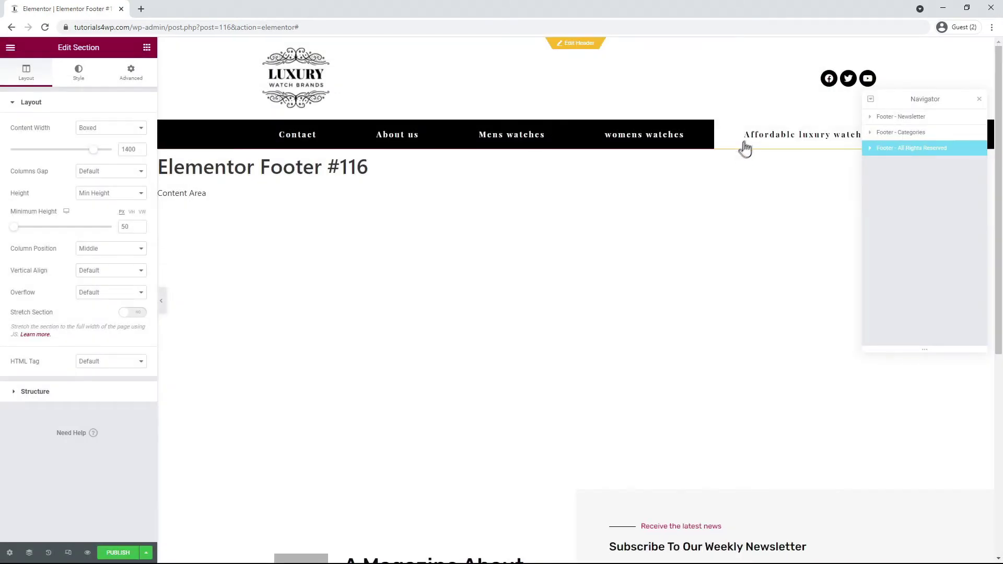
# Step: Set the Footer - Newsletter section's content width to Boxed at 1250
pyautogui.scroll(-7, 734, 235)
pyautogui.scroll(3, 737, 239)
pyautogui.moveTo(907, 99); pyautogui.dragTo(898, 46)
pyautogui.scroll(-1, 769, 182)
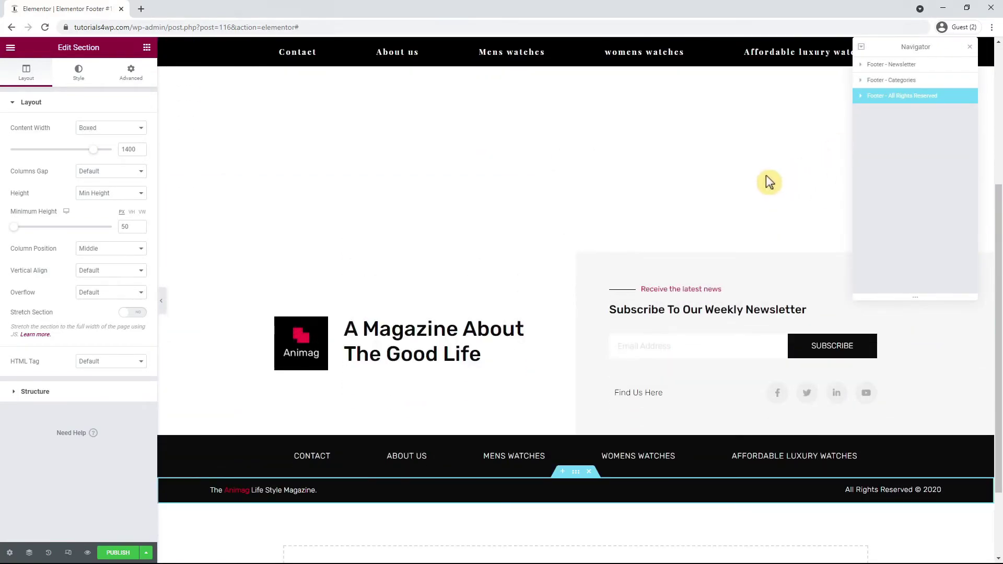
pyautogui.click(701, 150)
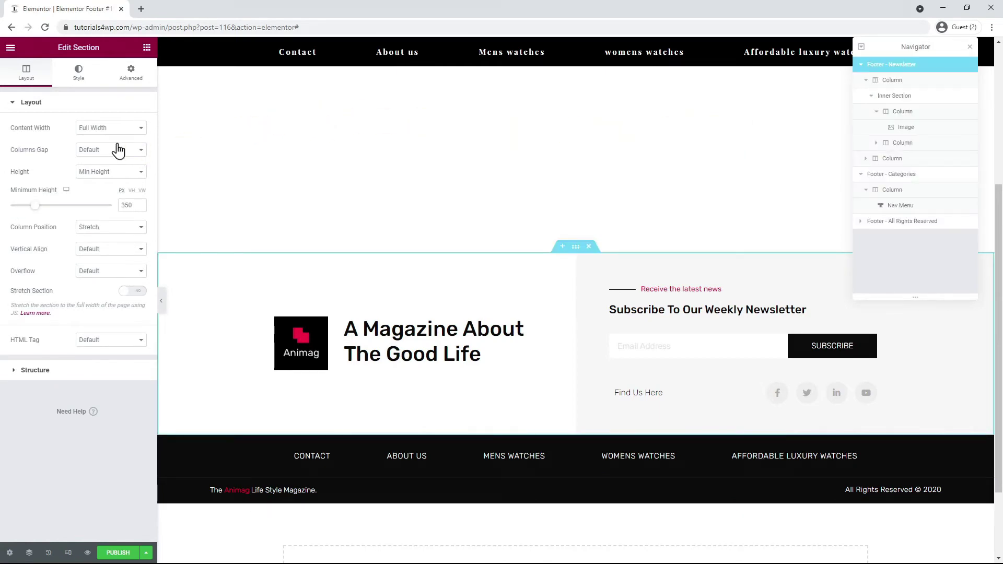
pyautogui.click(102, 135)
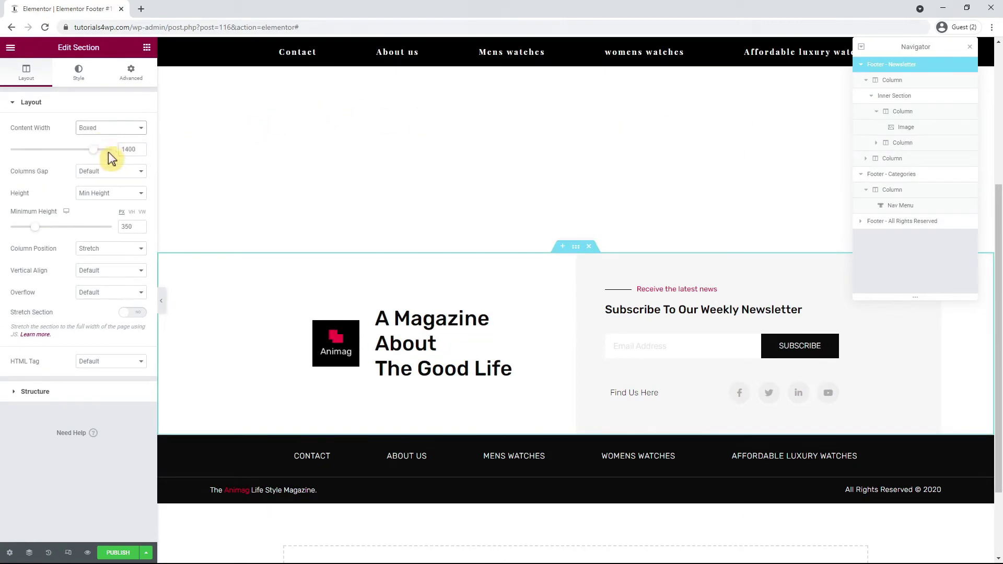
pyautogui.moveTo(123, 149); pyautogui.dragTo(156, 150)
pyautogui.write('1250')
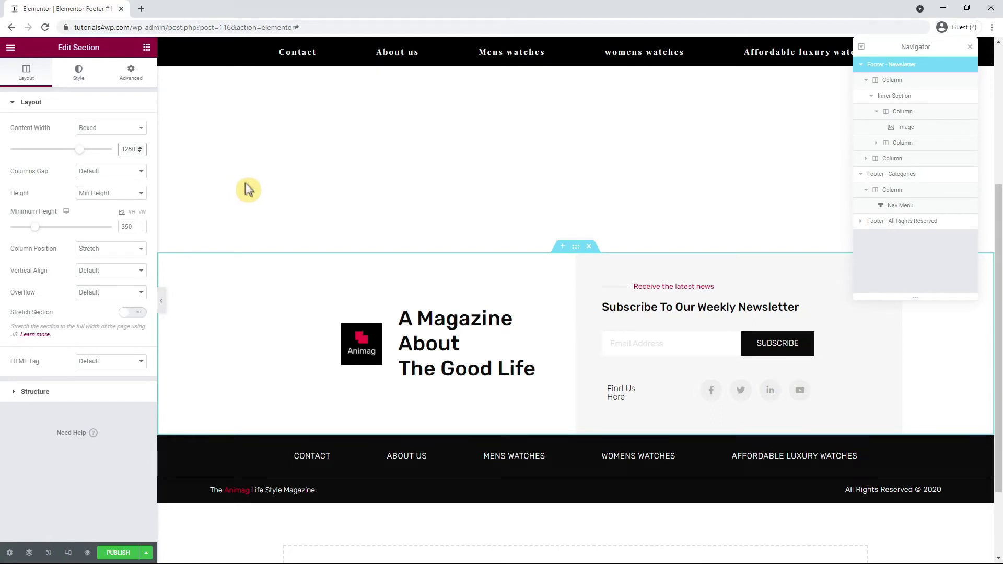
# Step: Switch the newsletter section's content width to Full Width and back to Boxed to compare the layouts
pyautogui.click(94, 159)
pyautogui.click(104, 140)
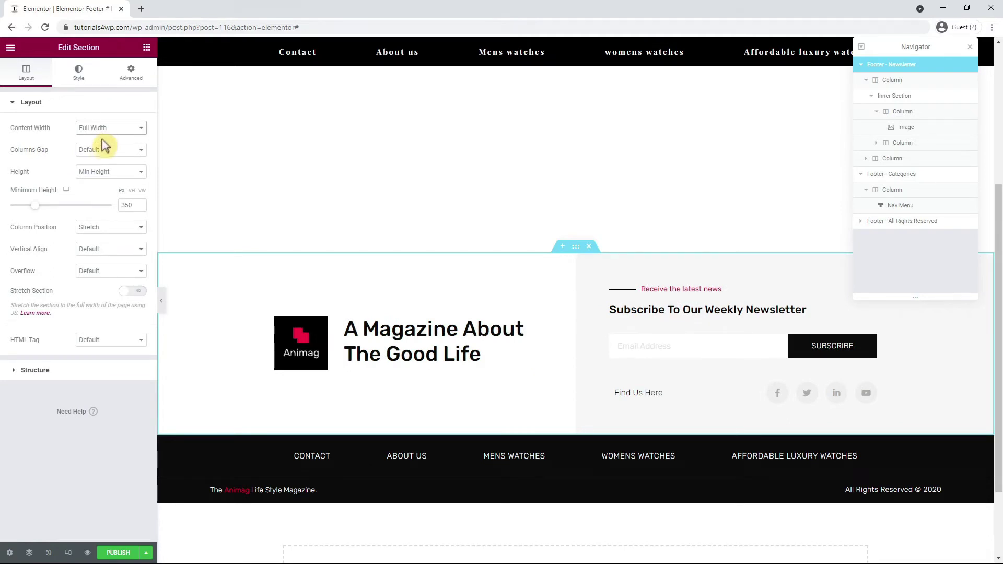
pyautogui.click(104, 148)
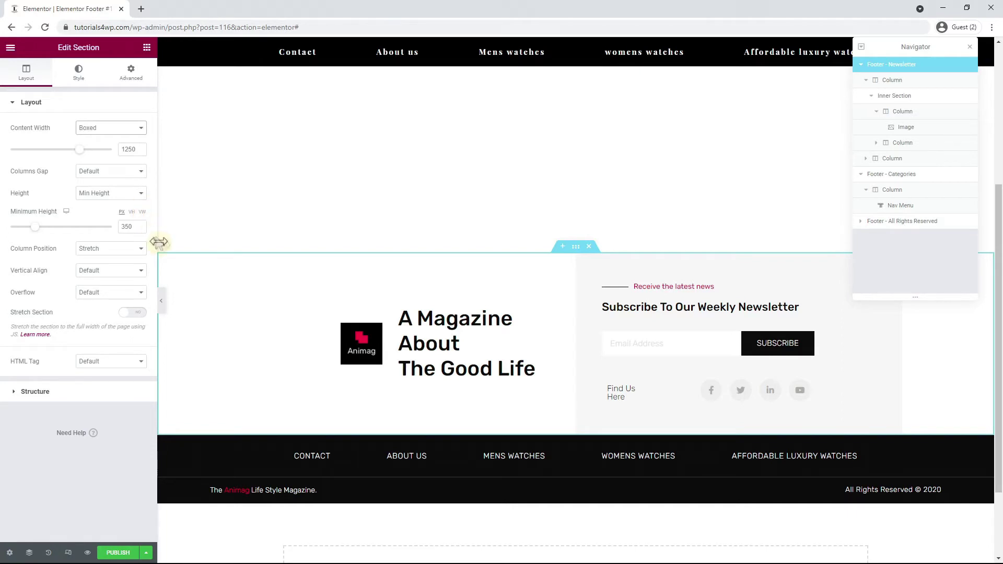
# Step: Try to change the boxed content width of the Footer - Categories section
pyautogui.click(577, 436)
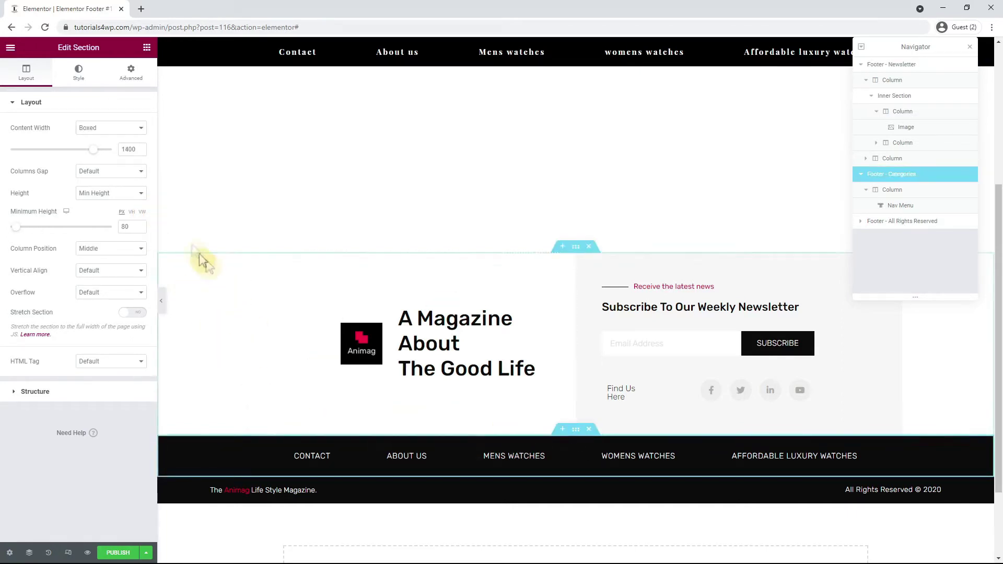
pyautogui.doubleClick(129, 150)
pyautogui.write('1')
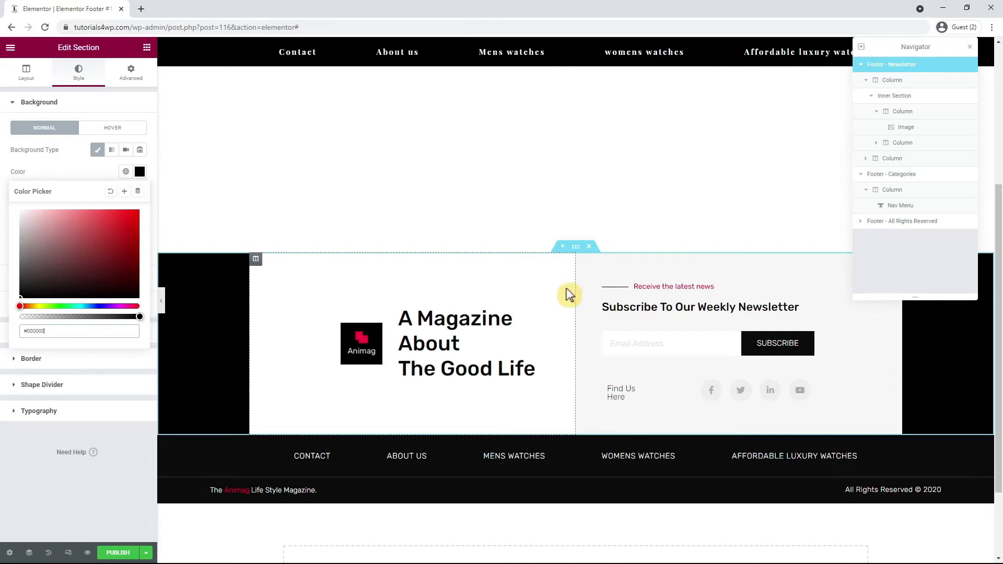
# Step: Set the background colour of the newsletter section's column holding the magazine heading to black, #000000
pyautogui.click(256, 260)
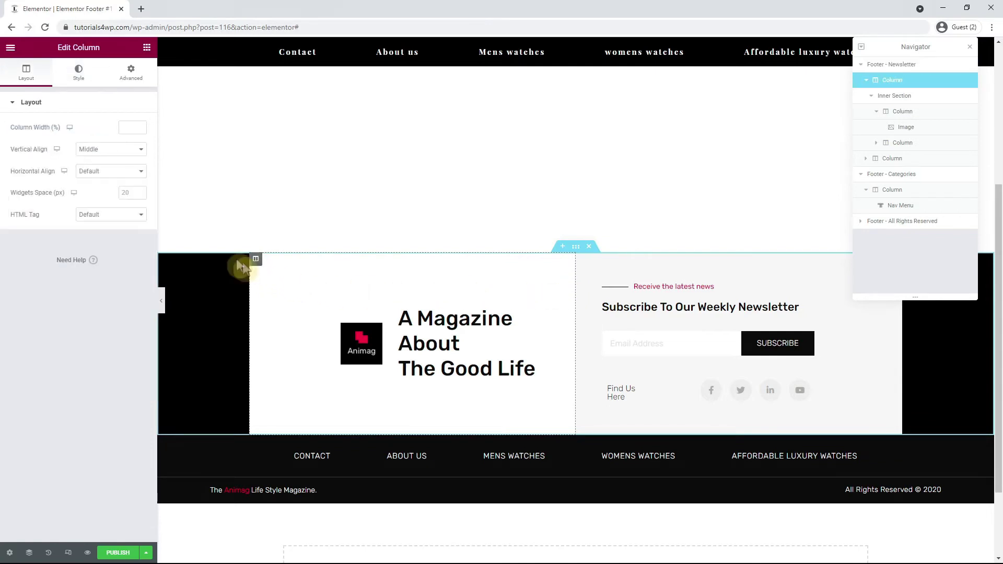
pyautogui.click(78, 72)
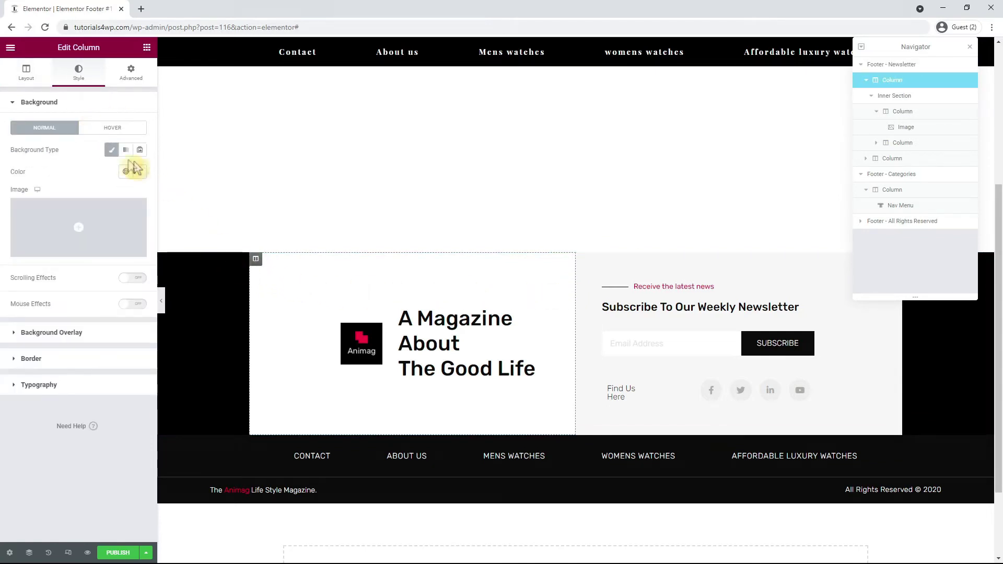
pyautogui.click(139, 172)
pyautogui.moveTo(83, 235); pyautogui.dragTo(14, 313)
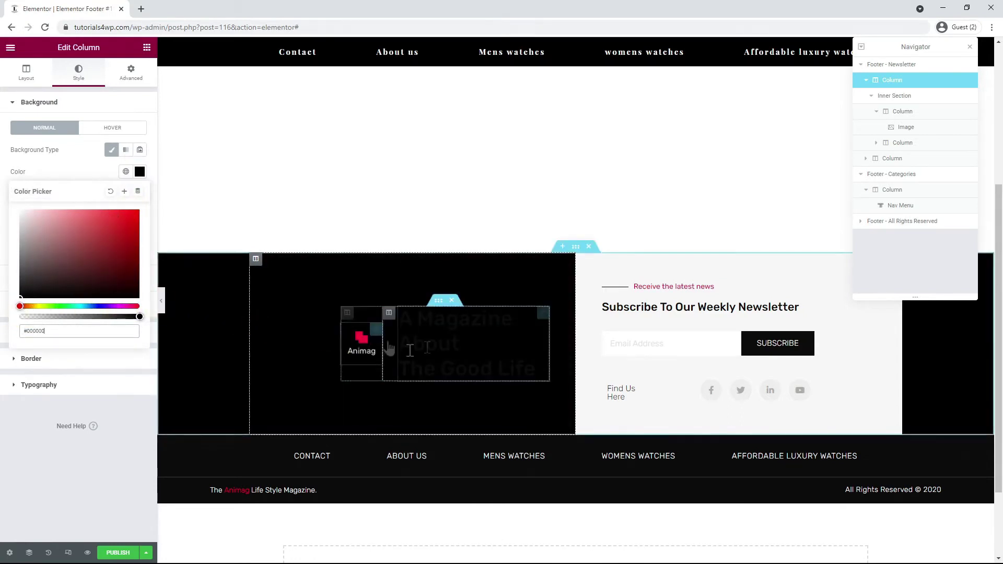
# Step: Replace the "A Magazine About The Good Life" heading text with "Add text"
pyautogui.click(431, 343)
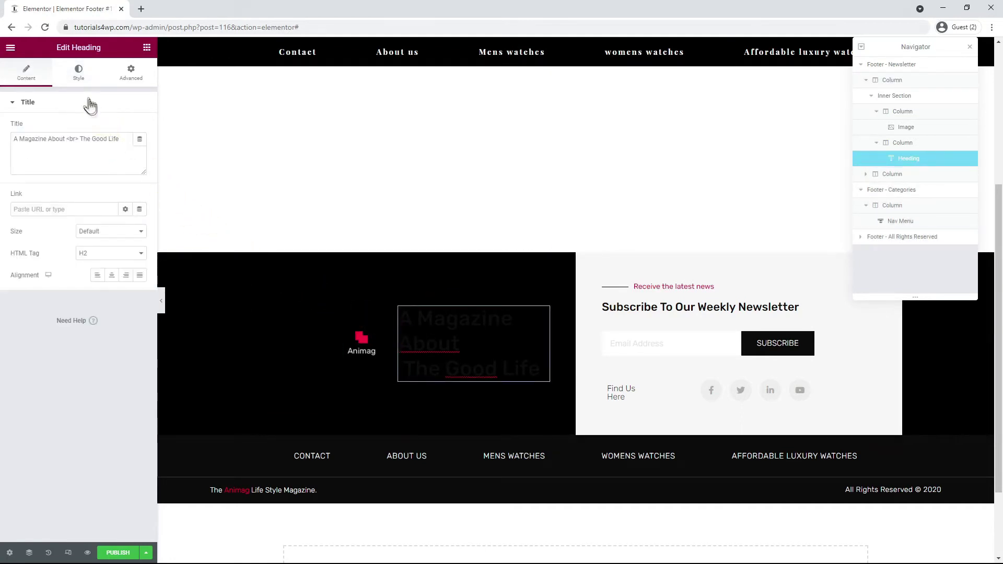
pyautogui.tripleClick(466, 340)
pyautogui.write('N')
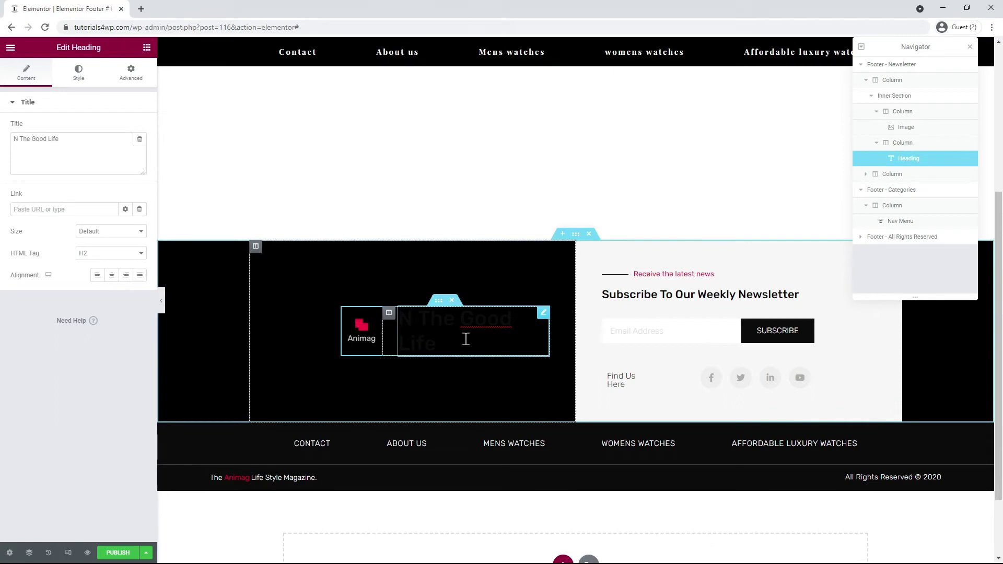
pyautogui.moveTo(61, 139); pyautogui.dragTo(11, 145)
pyautogui.write('Add text')
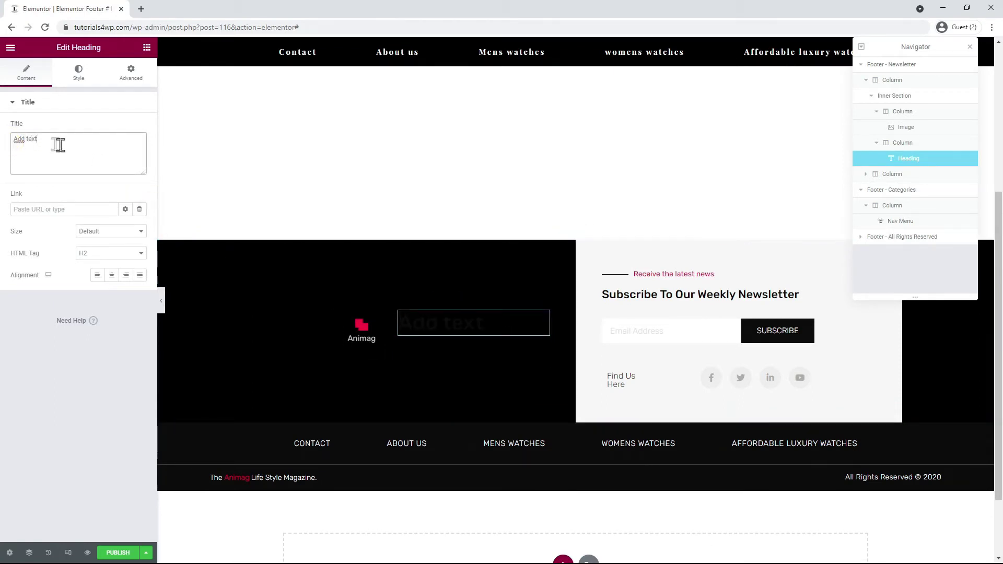
# Step: Delete the heading beside the Animag logo together with its inner column
pyautogui.rightClick(474, 323)
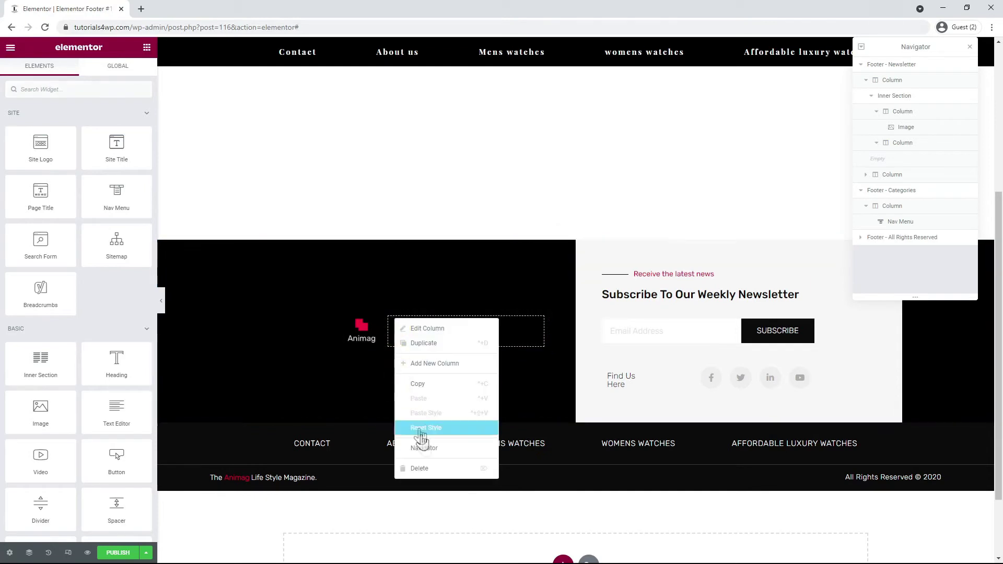
pyautogui.click(443, 473)
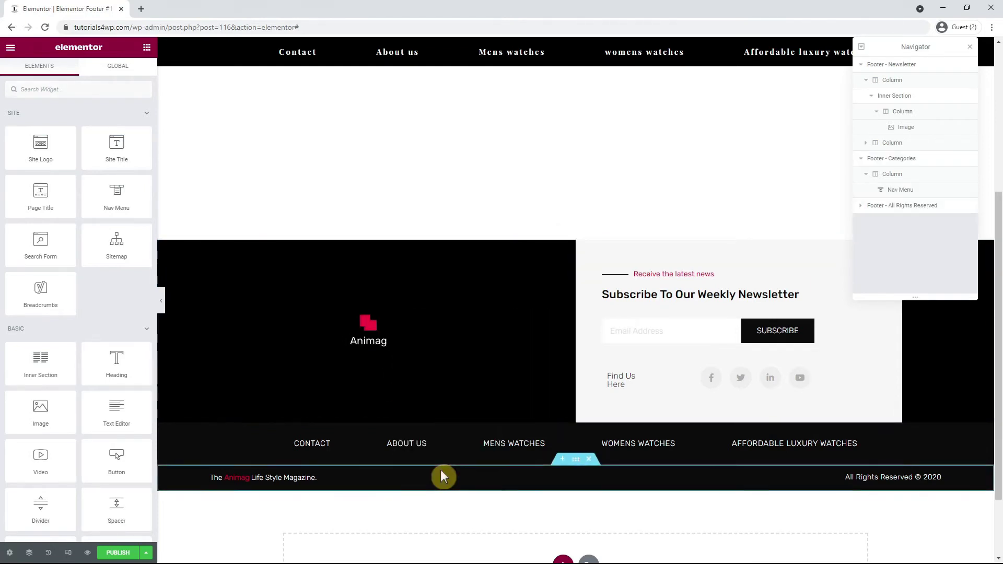
# Step: Choose luxury-watch-brands-logo-white.png from the media library as the replacement for the Animag logo
pyautogui.click(379, 346)
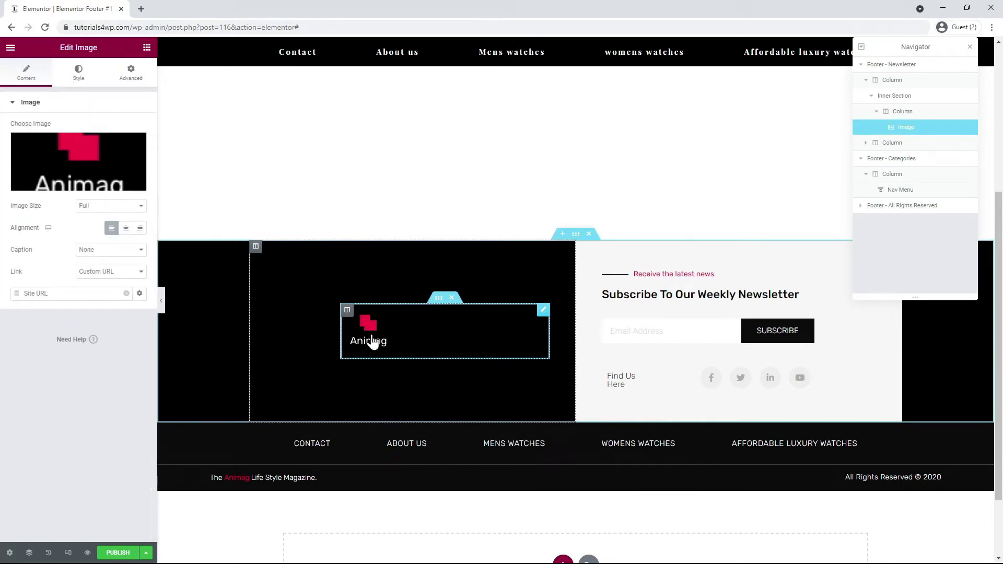
pyautogui.click(56, 167)
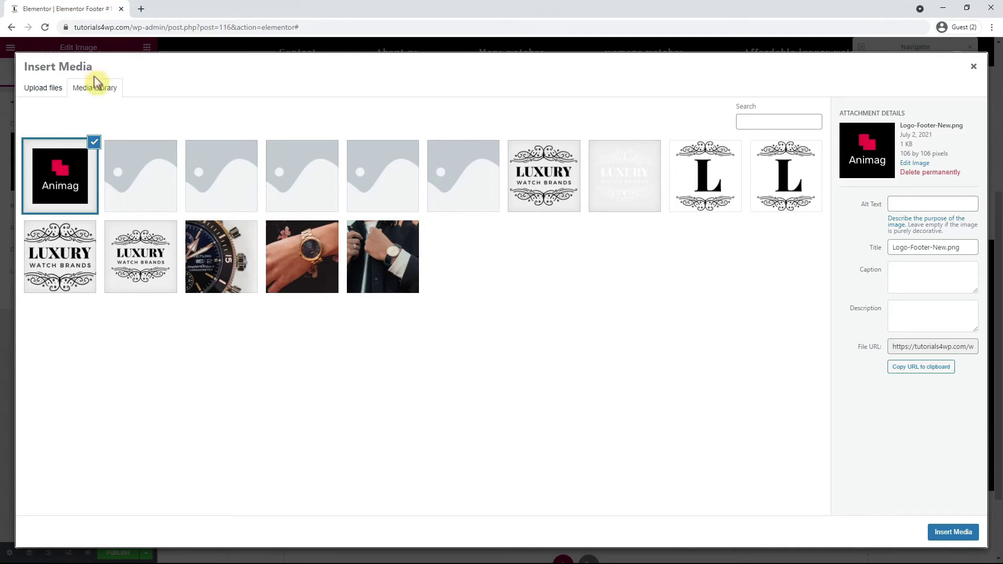
pyautogui.click(620, 194)
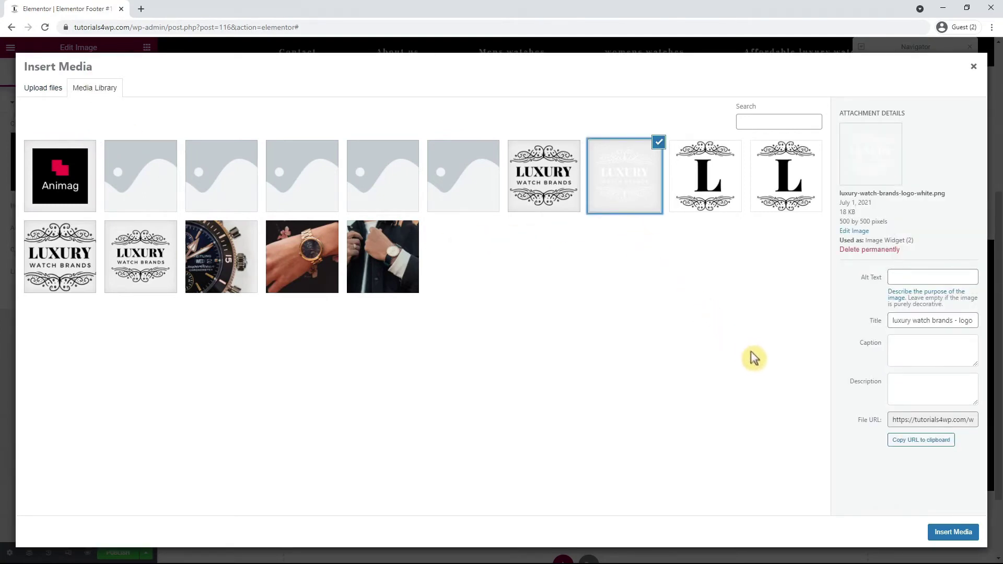
# Step: Fill the logo's alt text, caption and description with "luxury watch brands - logo white" and insert it into the footer
pyautogui.tripleClick(917, 319)
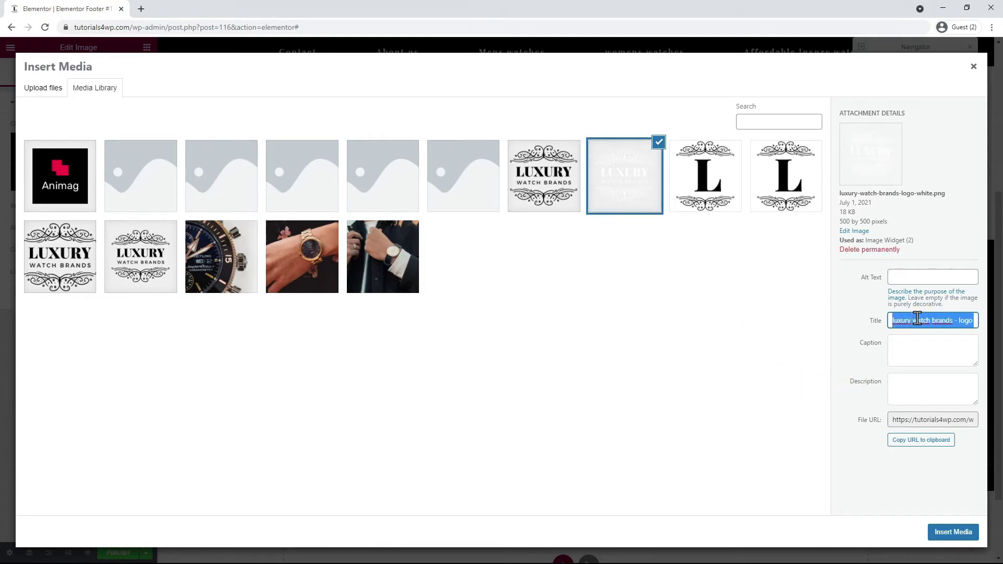
pyautogui.click(920, 277)
pyautogui.write('luxury watch brands - logo white')
pyautogui.click(902, 346)
pyautogui.write('luxury watch brands - logo white')
pyautogui.click(905, 385)
pyautogui.write('luxury watch brands - logo white')
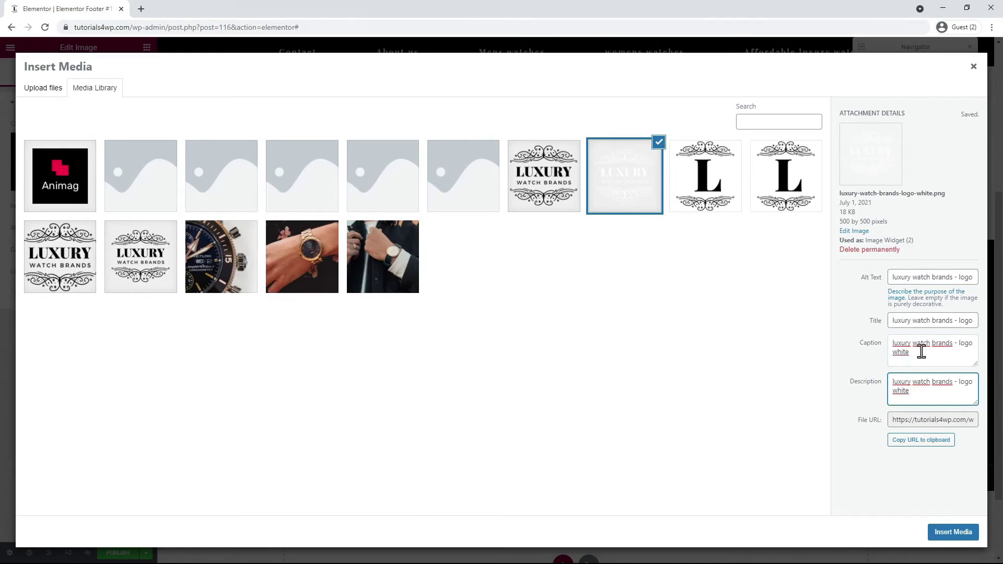
pyautogui.click(953, 531)
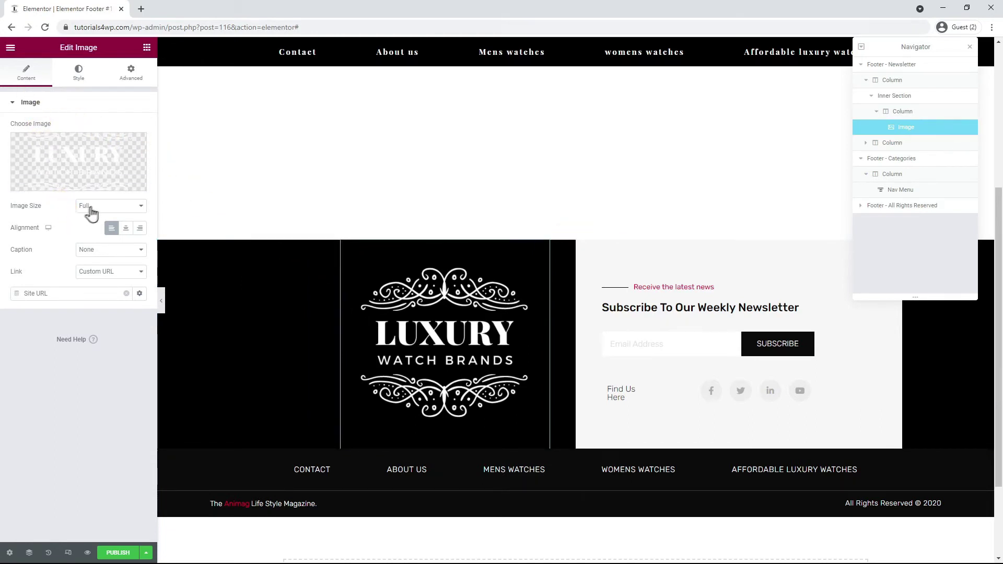
# Step: Set the footer logo's width to 157 px
pyautogui.click(78, 73)
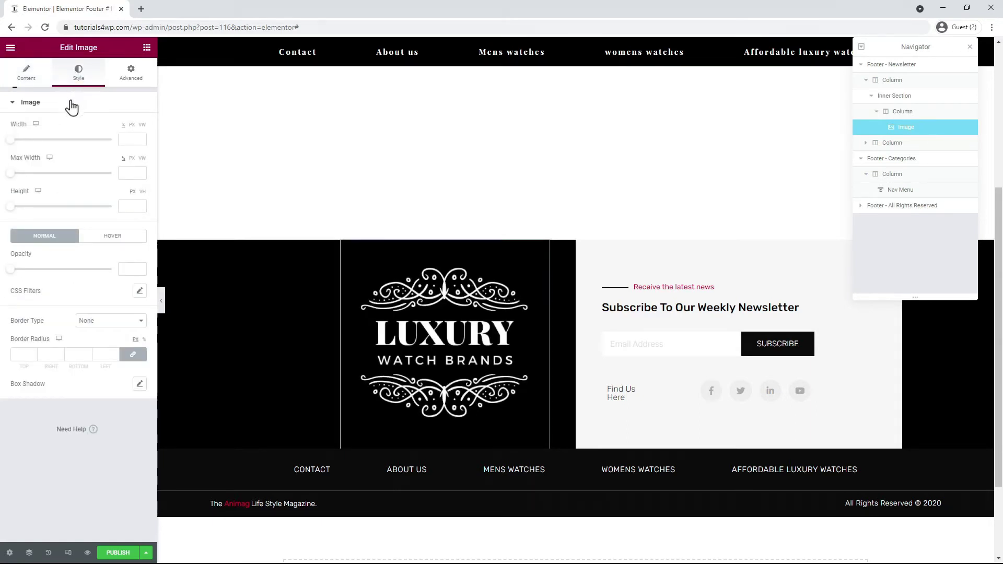
pyautogui.click(131, 124)
pyautogui.click(130, 139)
pyautogui.write('157')
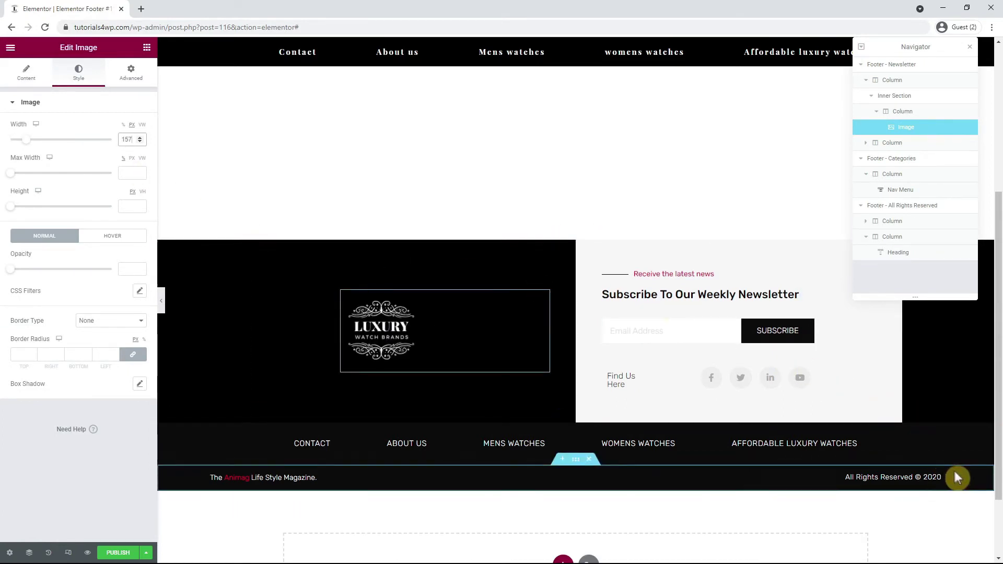
# Step: Move the "All Rights Reserved" heading beneath the footer logo and align it left
pyautogui.moveTo(926, 478); pyautogui.dragTo(445, 340)
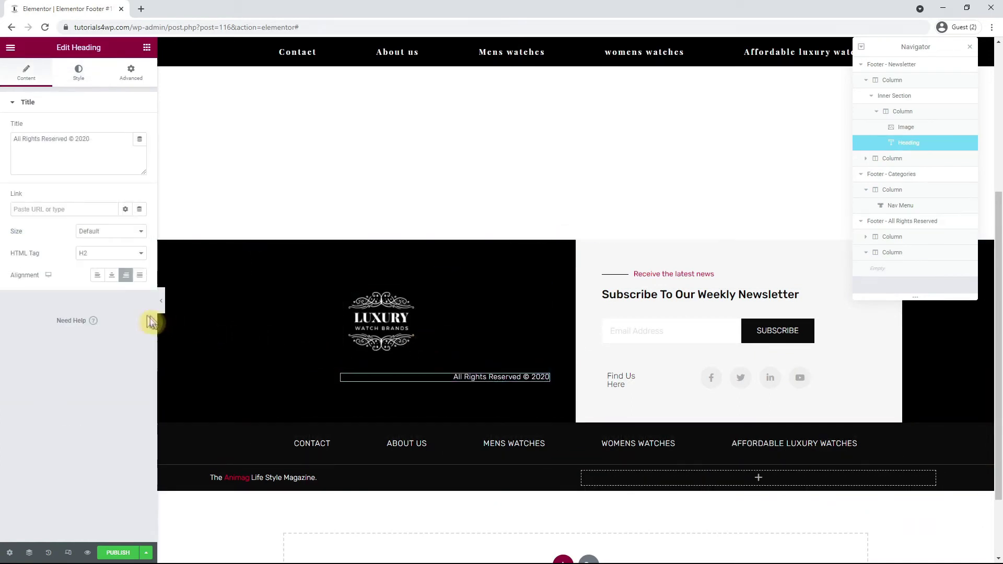
pyautogui.click(99, 277)
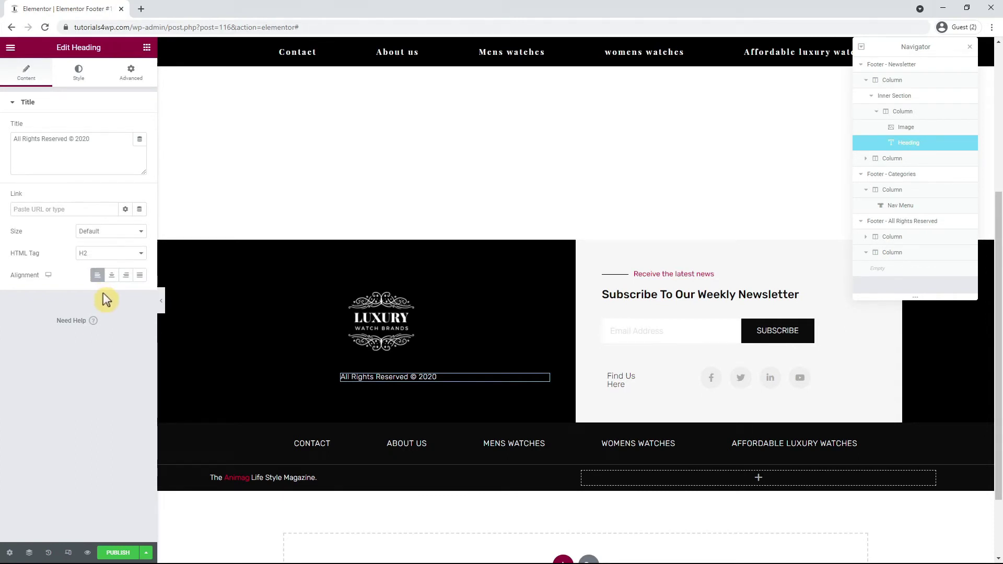
# Step: Give the "All Rights Reserved" heading a left padding of 25 px, with 0 on the other three sides
pyautogui.click(130, 76)
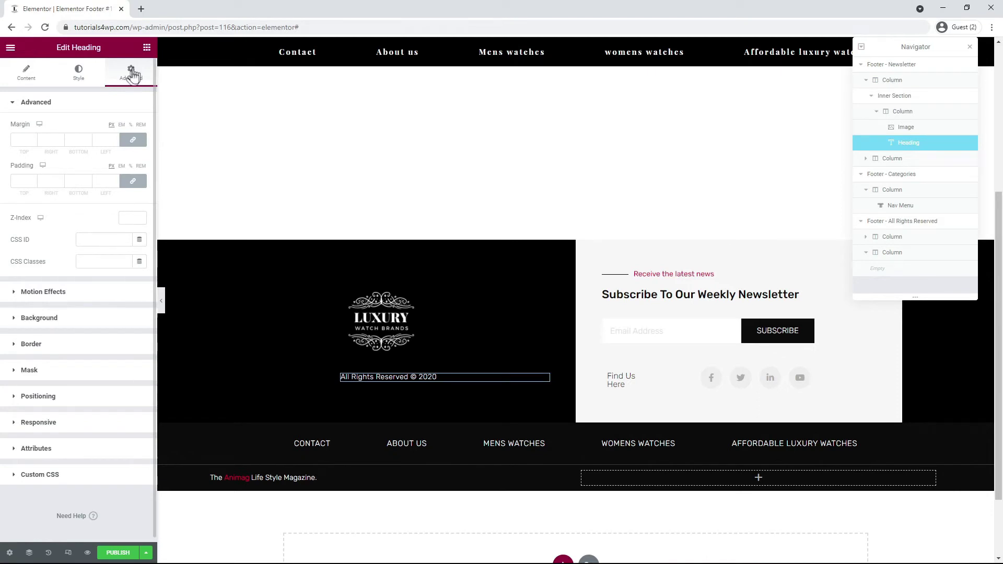
pyautogui.click(100, 182)
pyautogui.write('25')
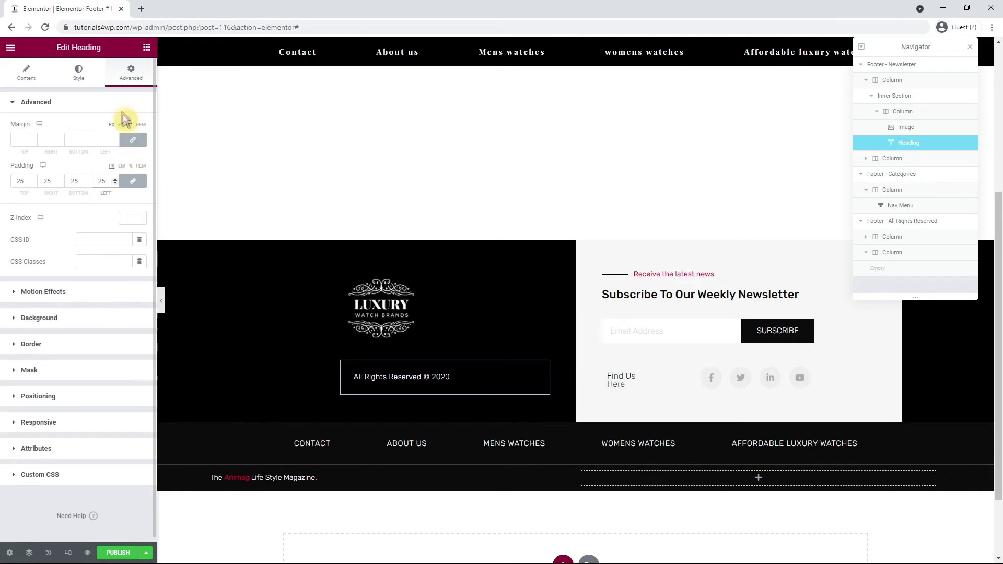
pyautogui.click(133, 181)
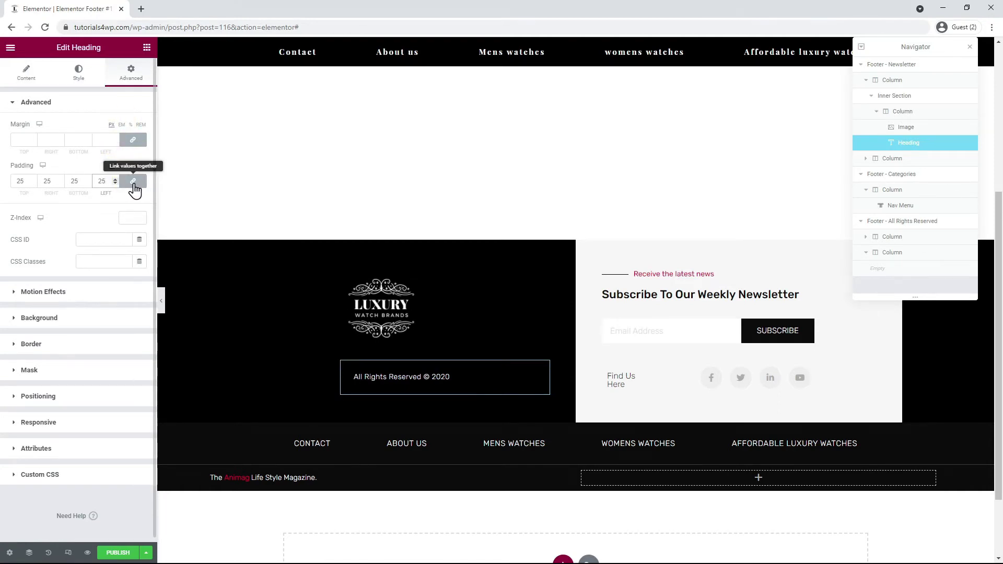
pyautogui.press('BackSpace')
pyautogui.press('BackSpace')
pyautogui.write('0')
pyautogui.click(134, 181)
pyautogui.doubleClick(101, 181)
pyautogui.write('25')
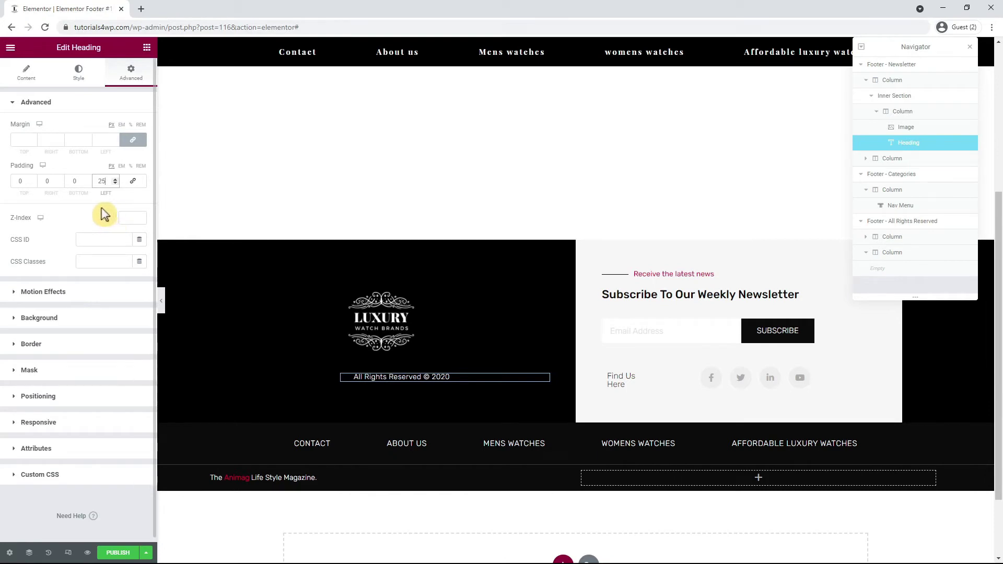
# Step: Try a top padding of 5 px on the "All Rights Reserved" heading and reset it to 0
pyautogui.doubleClick(29, 181)
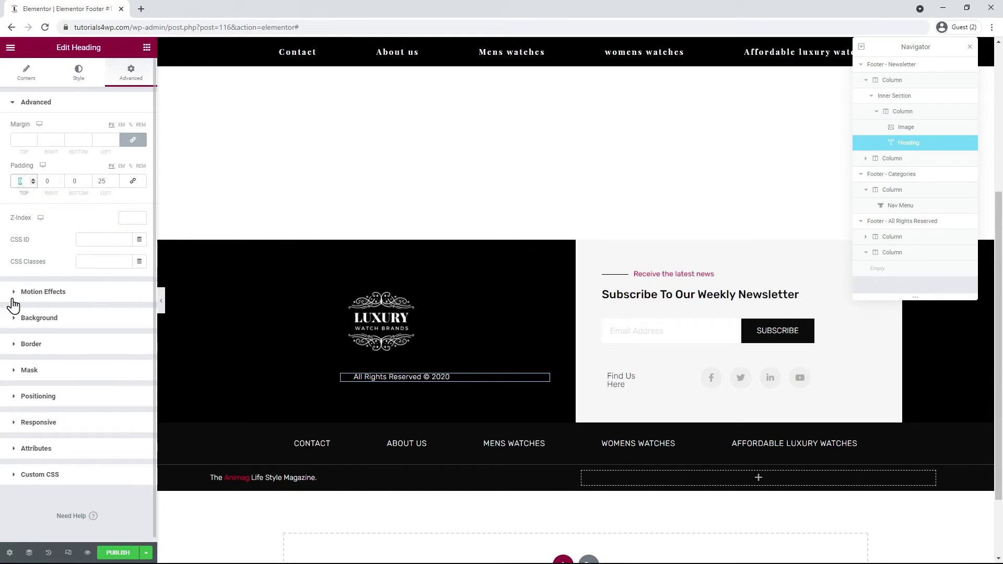
pyautogui.write('5')
pyautogui.press('BackSpace')
pyautogui.write('0')
# Step: Remove the year from the copyright heading so its text reads "All Rights Reserved ©"
pyautogui.click(21, 71)
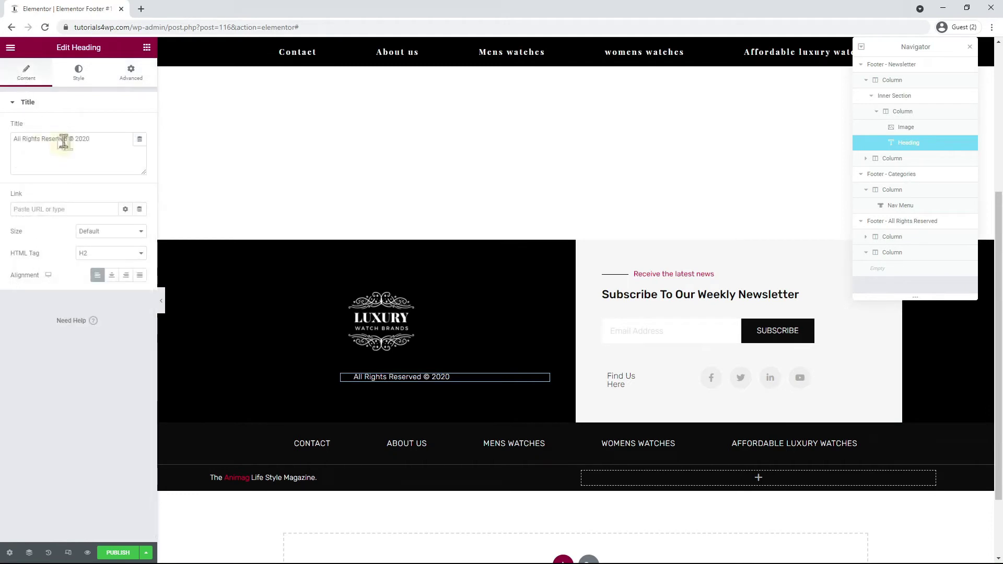
pyautogui.moveTo(100, 139); pyautogui.dragTo(77, 151)
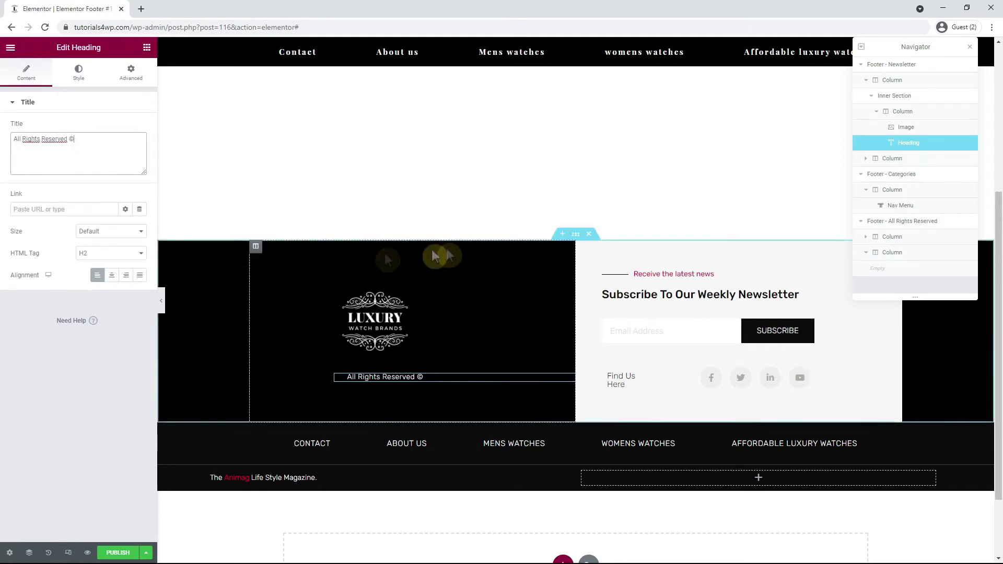
# Step: Set the Footer - Newsletter section's top margin to 0 px
pyautogui.click(577, 235)
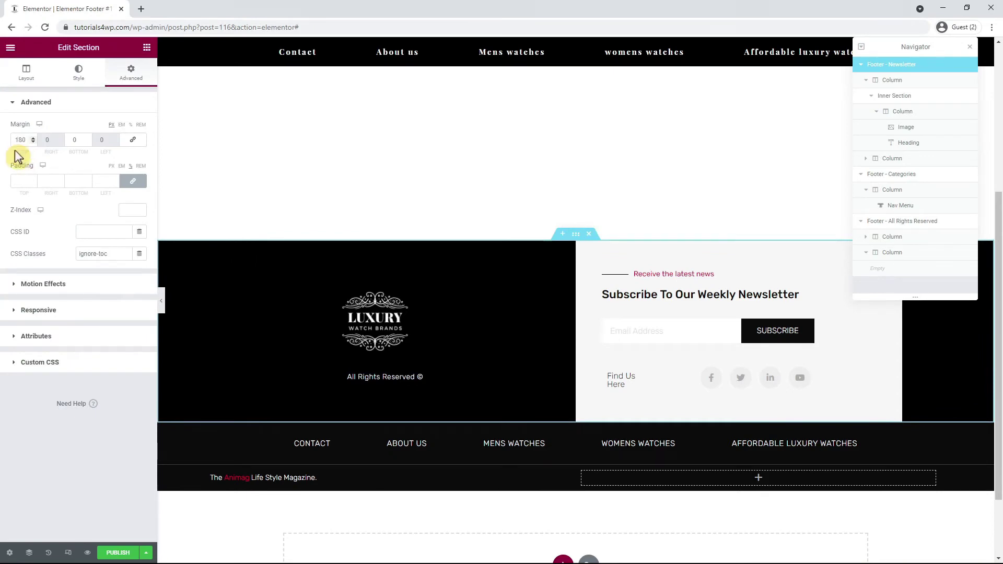
pyautogui.scroll(3, 405, 187)
pyautogui.scroll(-2, 405, 187)
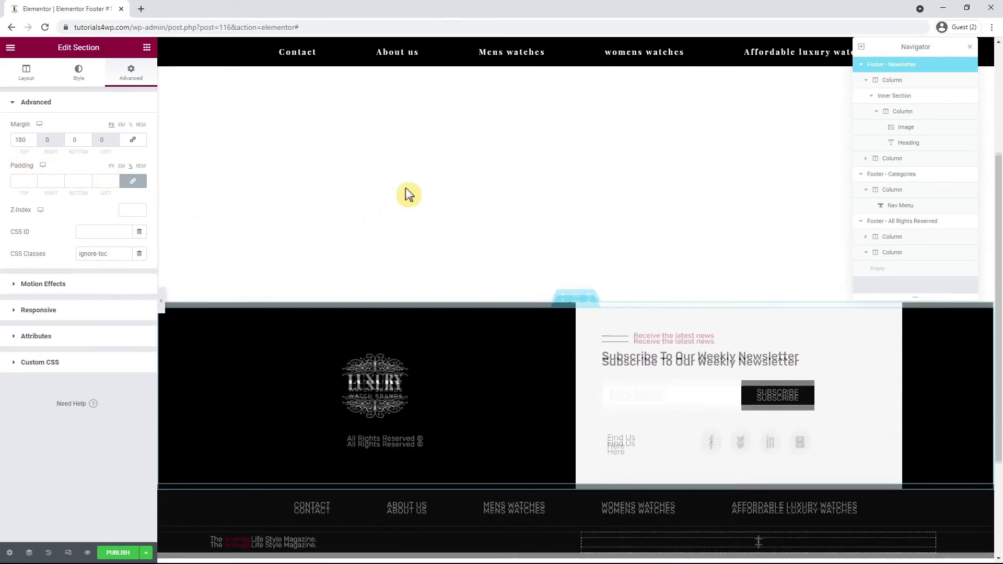
pyautogui.moveTo(15, 140)
pyautogui.mouseDown()
pyautogui.moveTo(38, 163)
pyautogui.moveTo(23, 139)
pyautogui.moveTo(17, 156)
pyautogui.mouseUp()
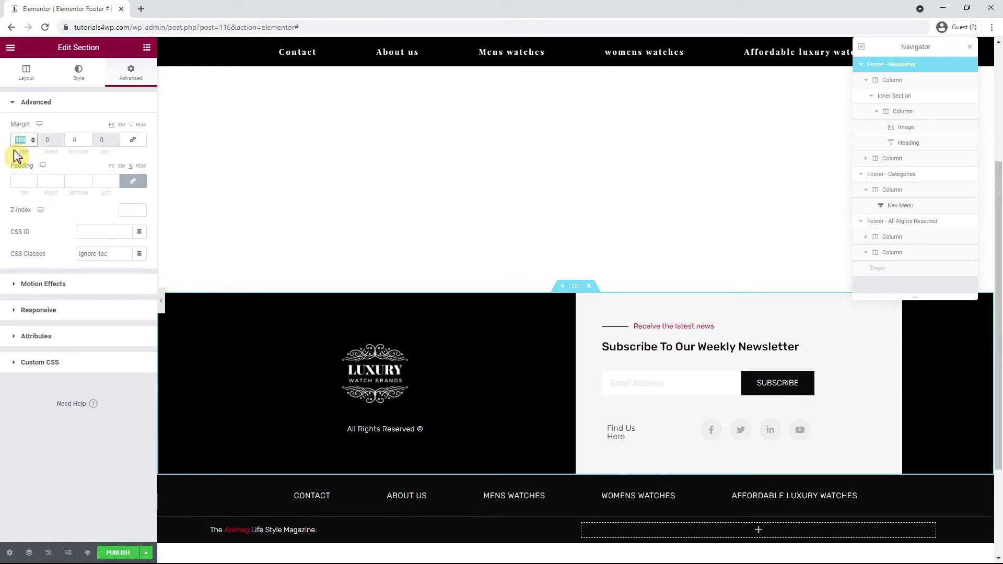
pyautogui.write('0')
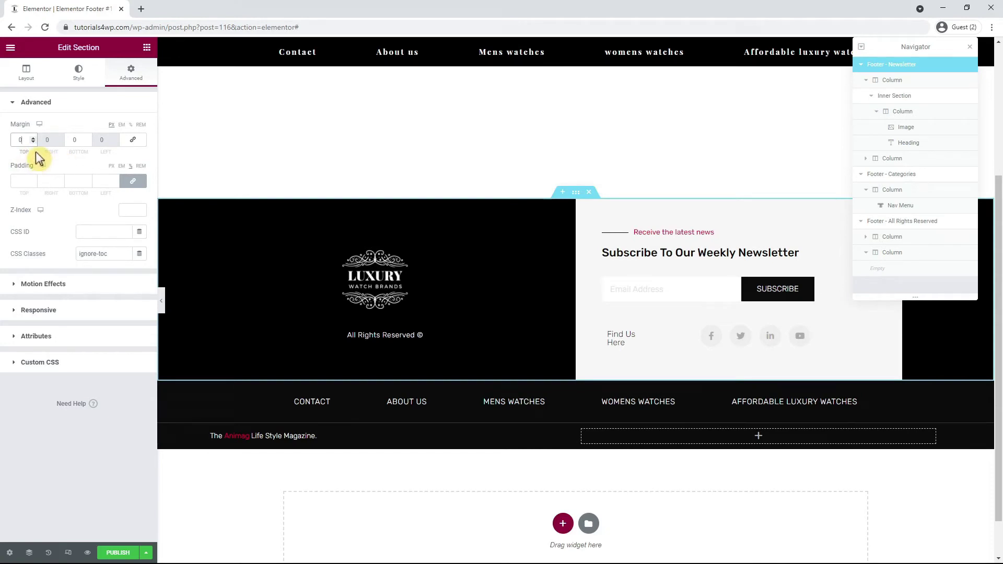
# Step: Try a bottom margin of 20 px on the Footer - Newsletter section and reset it to 0
pyautogui.moveTo(71, 140); pyautogui.dragTo(100, 144)
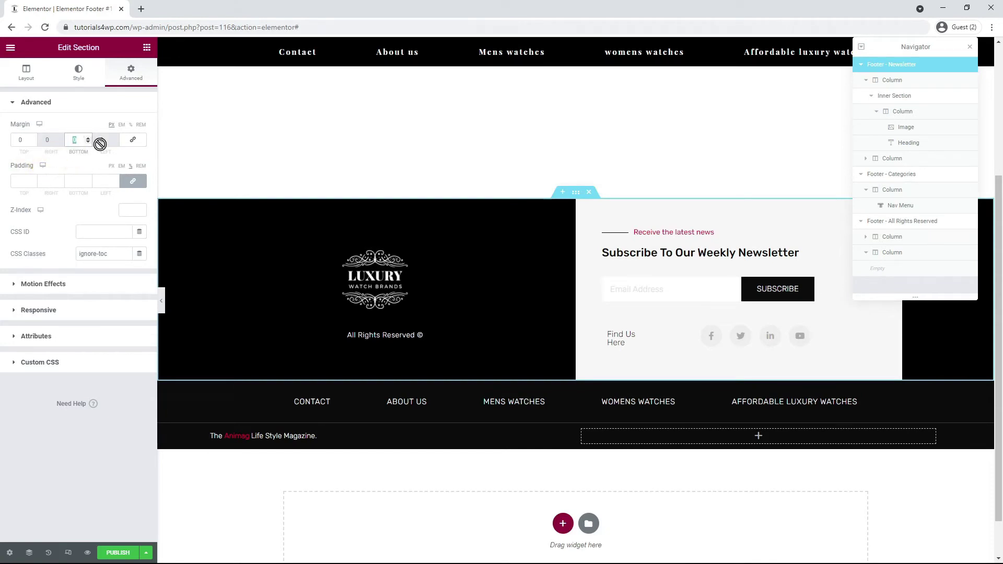
pyautogui.write('20')
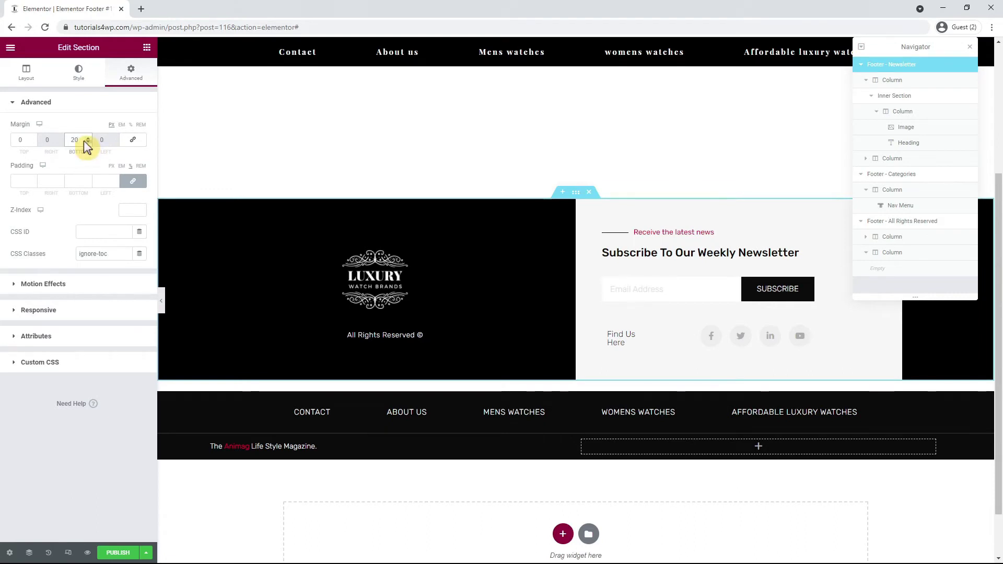
pyautogui.click(76, 144)
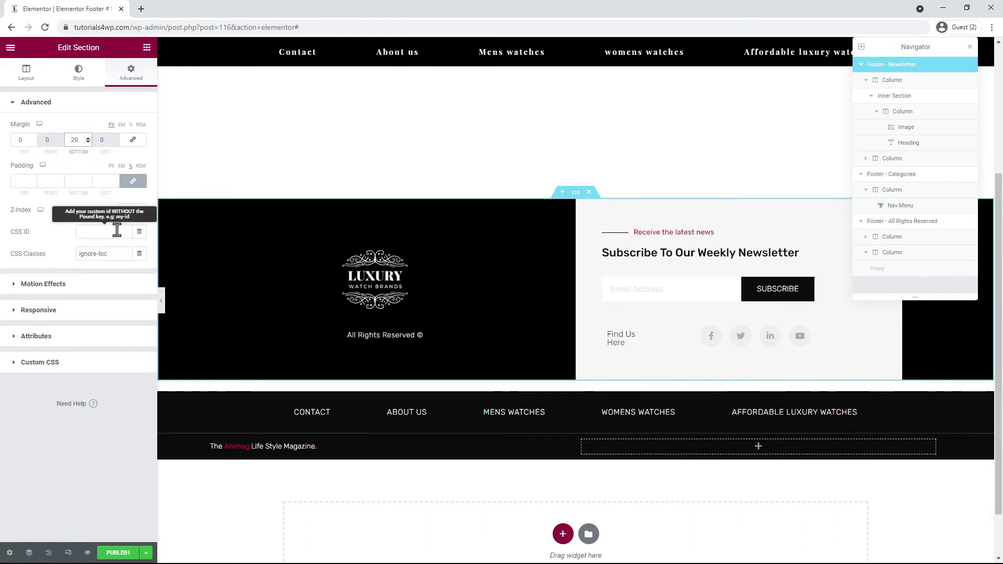
pyautogui.press('BackSpace')
pyautogui.press('BackSpace')
pyautogui.write('0')
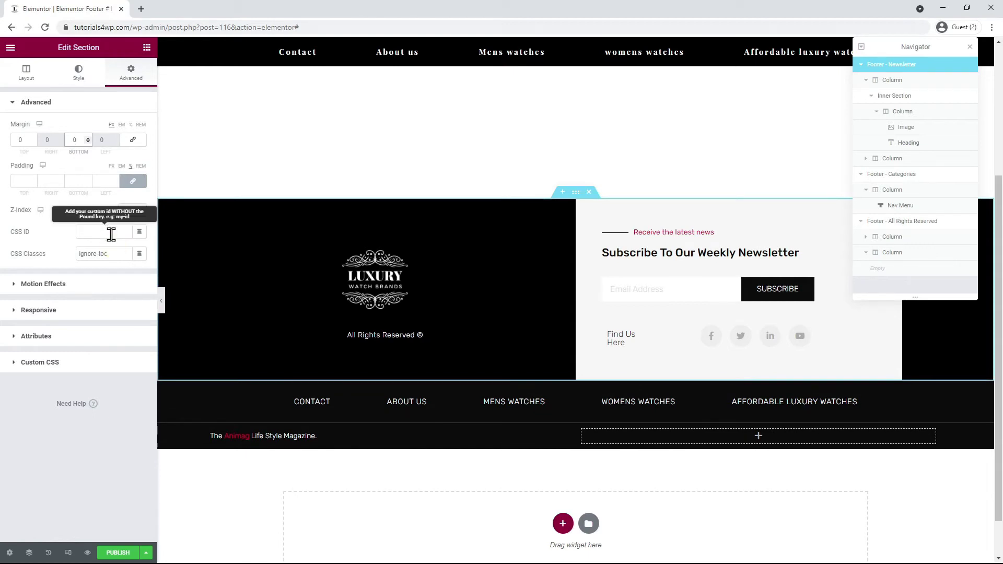
# Step: Set the line color of the "Receive the latest news" divider to white (#FFFFFF)
pyautogui.click(585, 225)
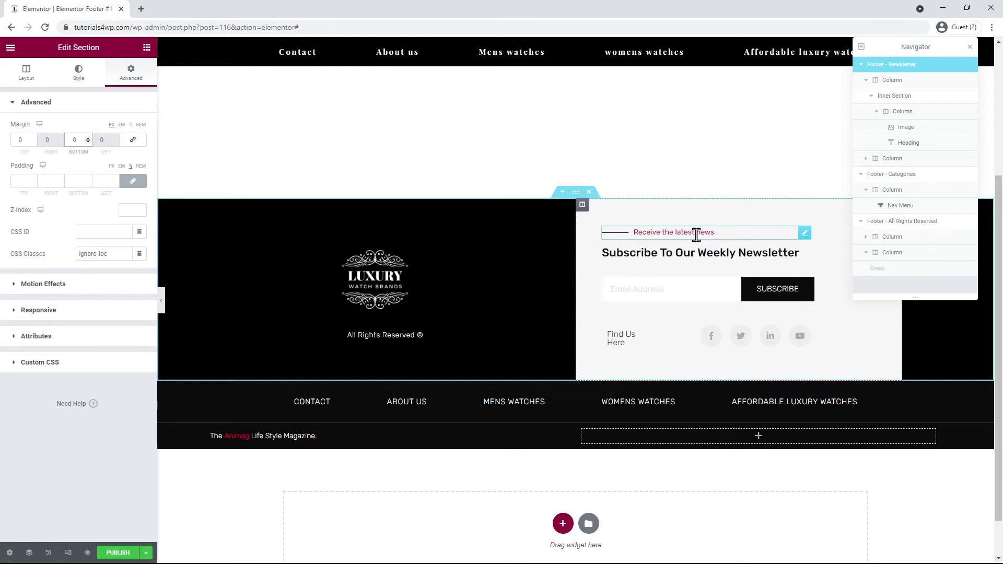
pyautogui.click(727, 238)
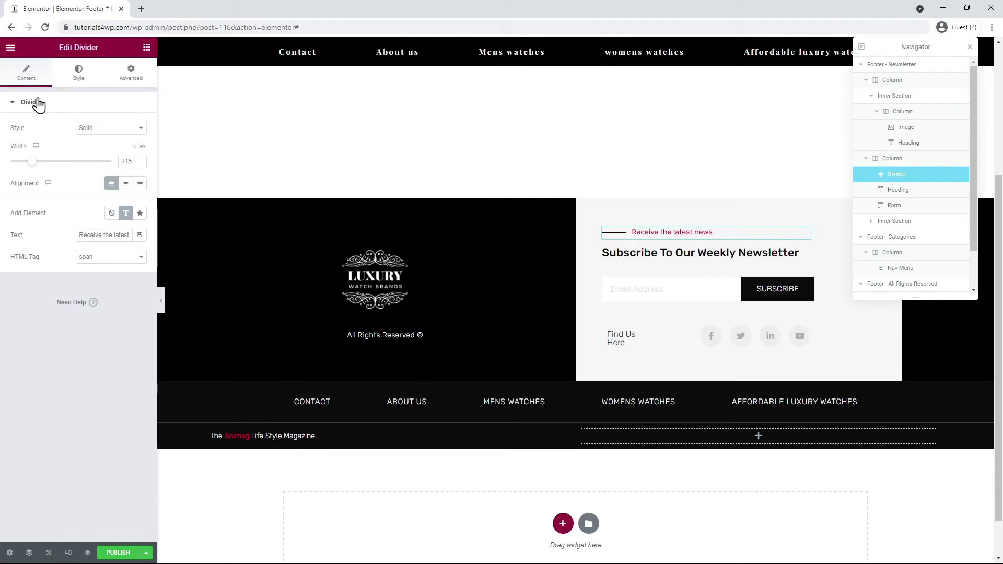
pyautogui.moveTo(78, 236); pyautogui.dragTo(145, 241)
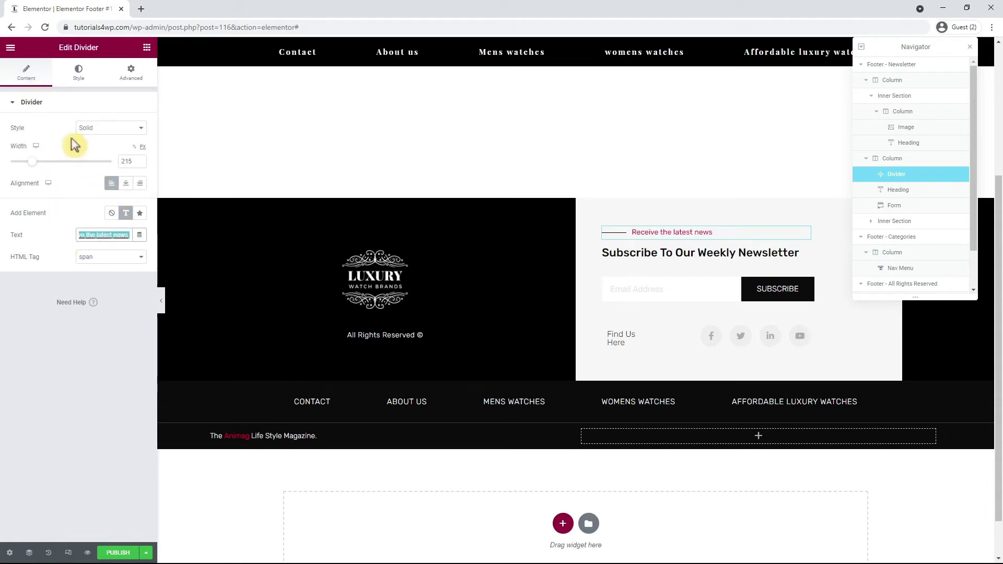
pyautogui.click(79, 83)
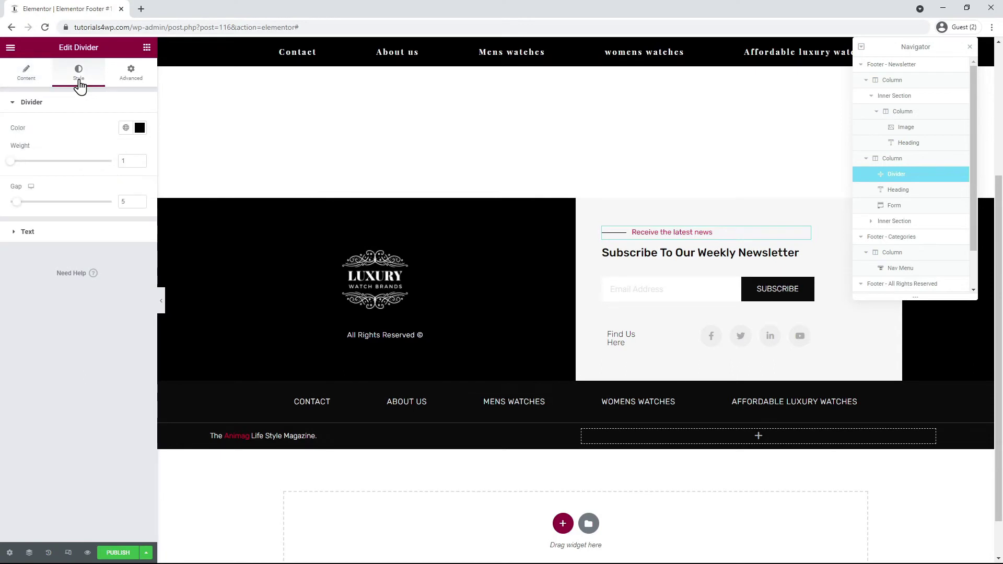
pyautogui.click(140, 128)
pyautogui.moveTo(67, 176); pyautogui.dragTo(2, 169)
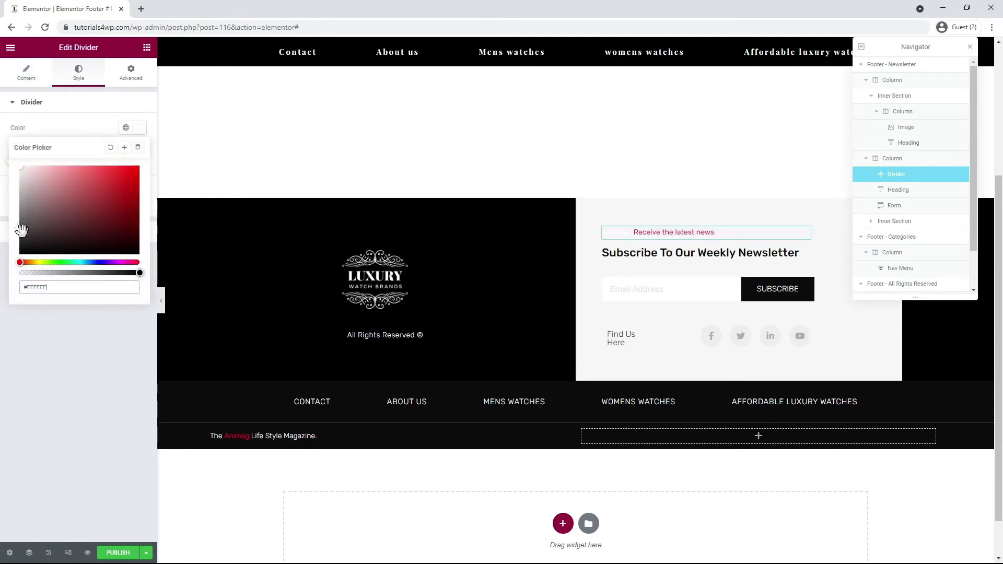
pyautogui.click(73, 357)
# Step: Set the text color of the "Receive the latest news" divider to white (#FFFFFF)
pyautogui.click(87, 241)
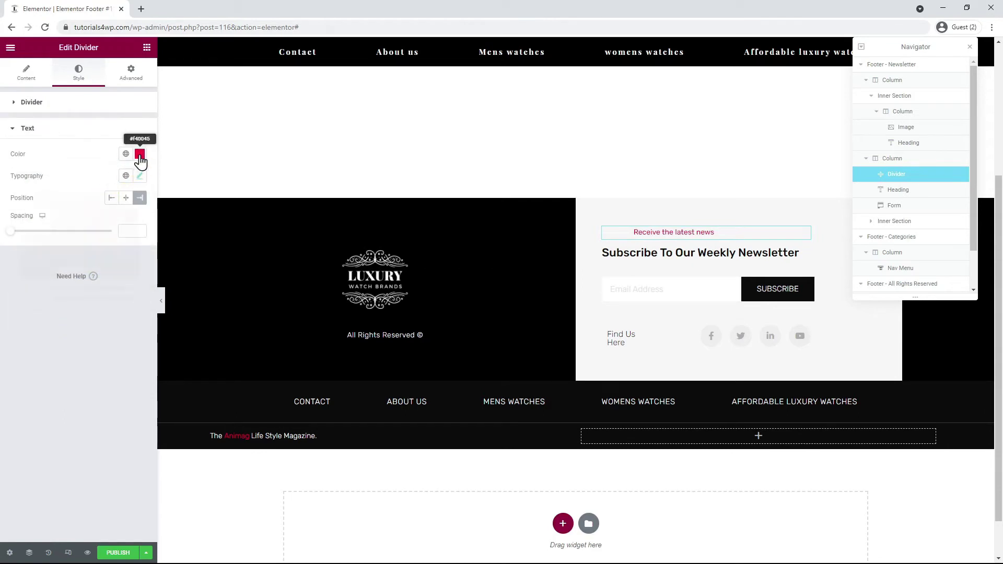
pyautogui.click(139, 153)
pyautogui.moveTo(86, 199); pyautogui.dragTo(3, 189)
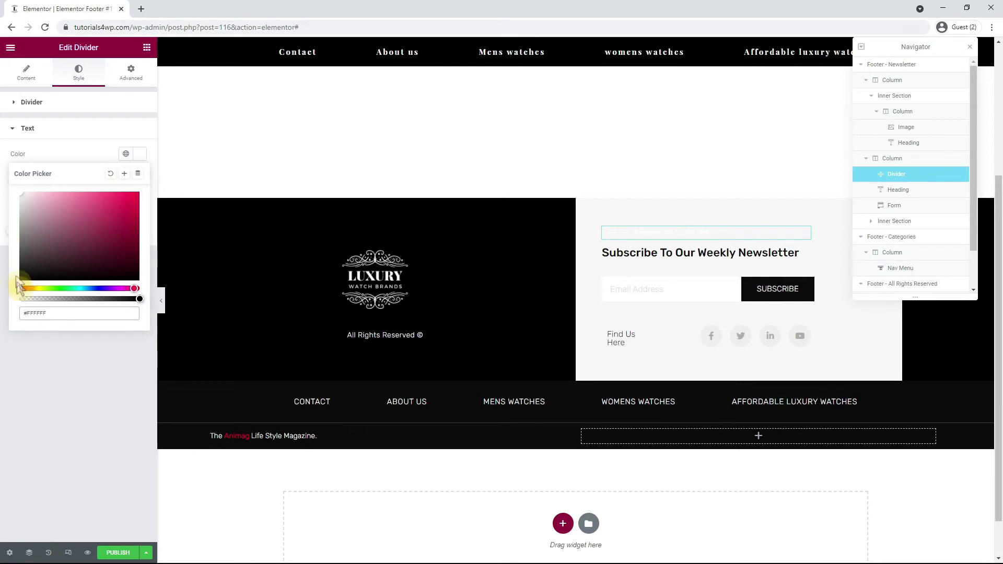
pyautogui.click(69, 363)
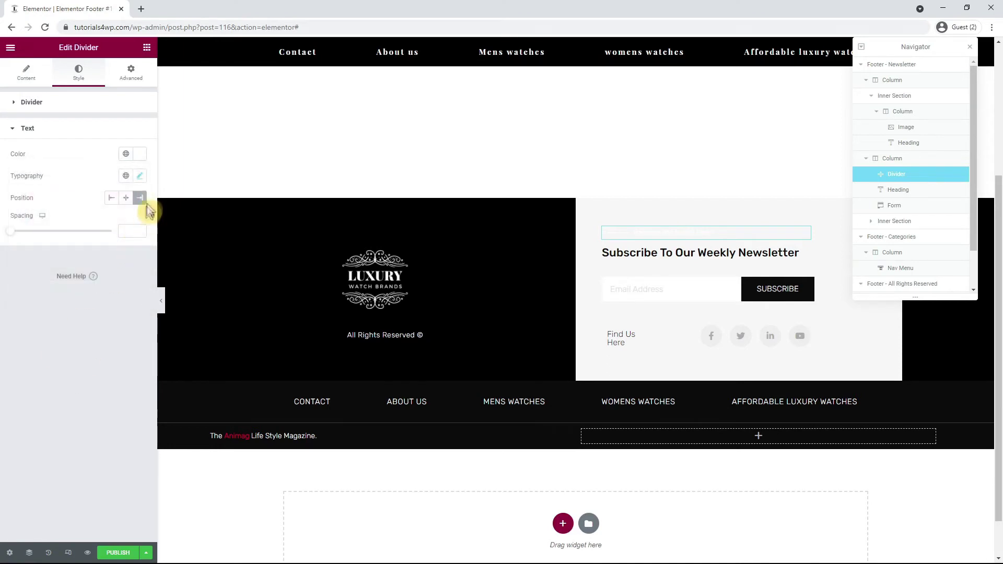
# Step: Set the divider text's font weight to 300 and slightly increase its letter spacing
pyautogui.click(140, 176)
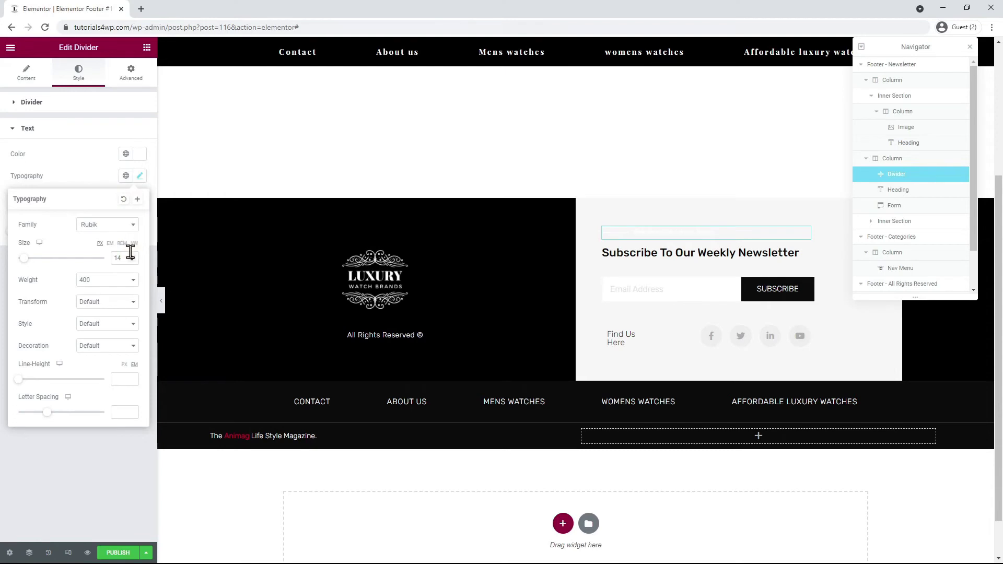
pyautogui.click(121, 284)
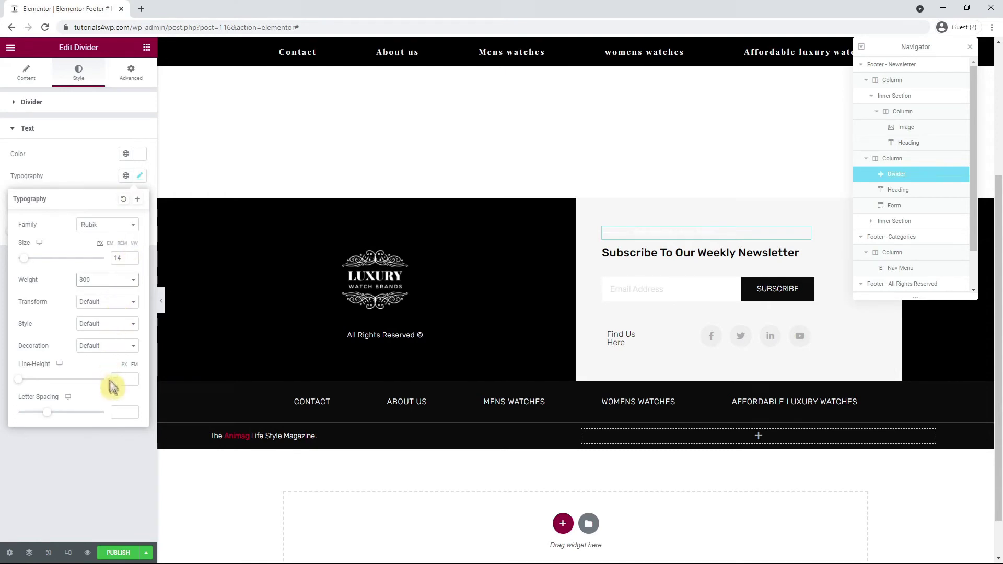
pyautogui.click(131, 410)
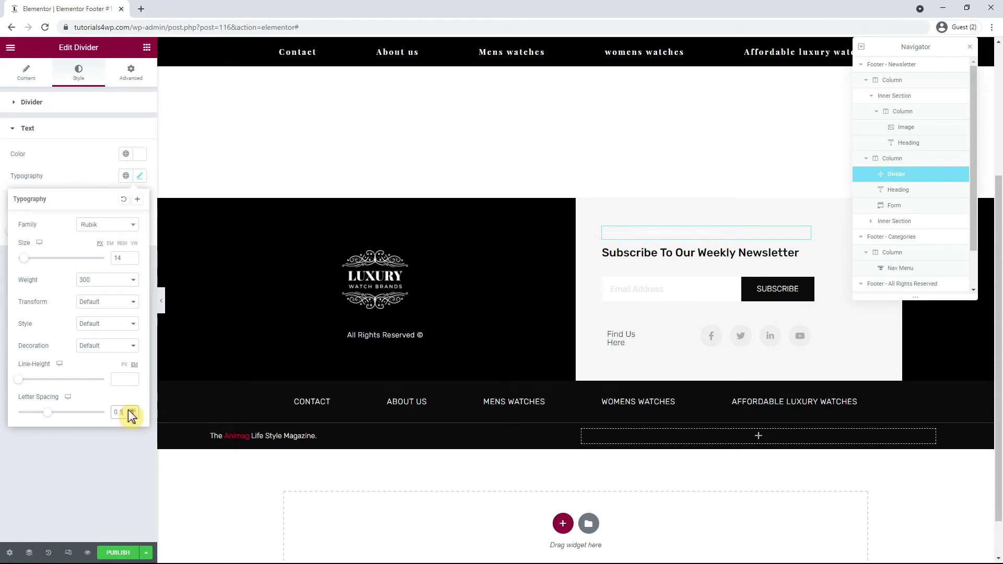
pyautogui.click(95, 441)
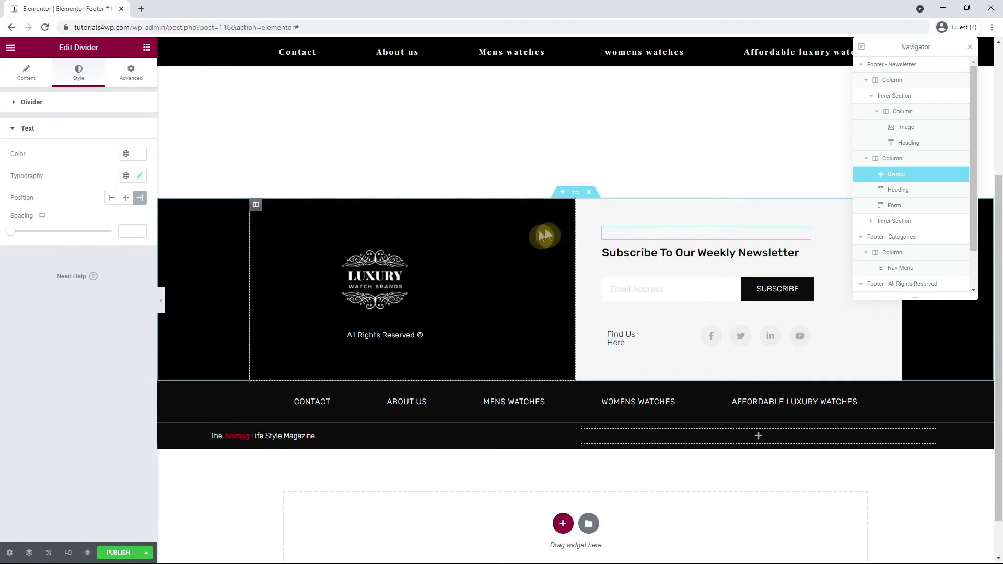
# Step: Remove "Weekly" from the "Subscribe To Our Weekly Newsletter" heading and set its text color to white (#FFFFFF)
pyautogui.click(703, 254)
pyautogui.doubleClick(704, 249)
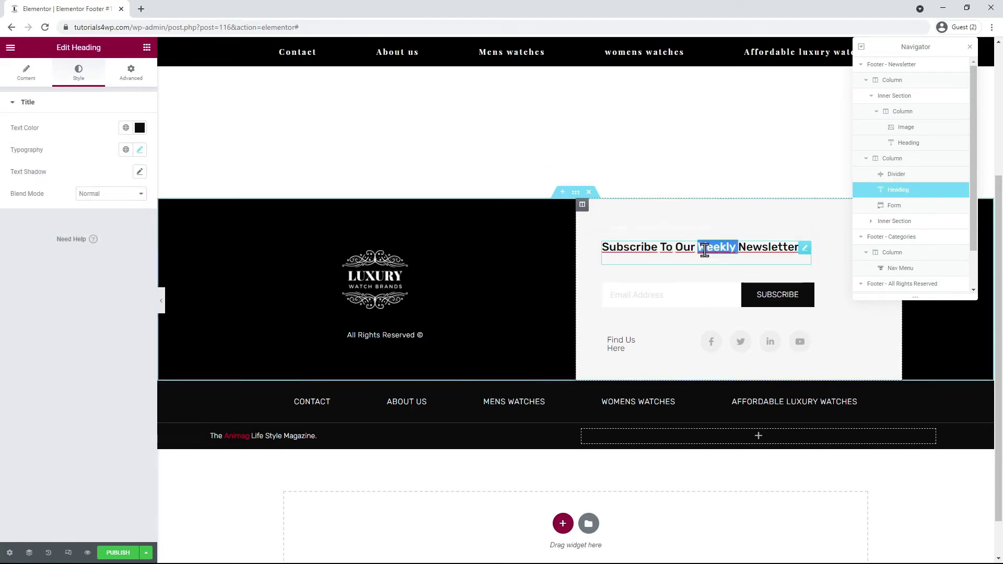
pyautogui.press('BackSpace')
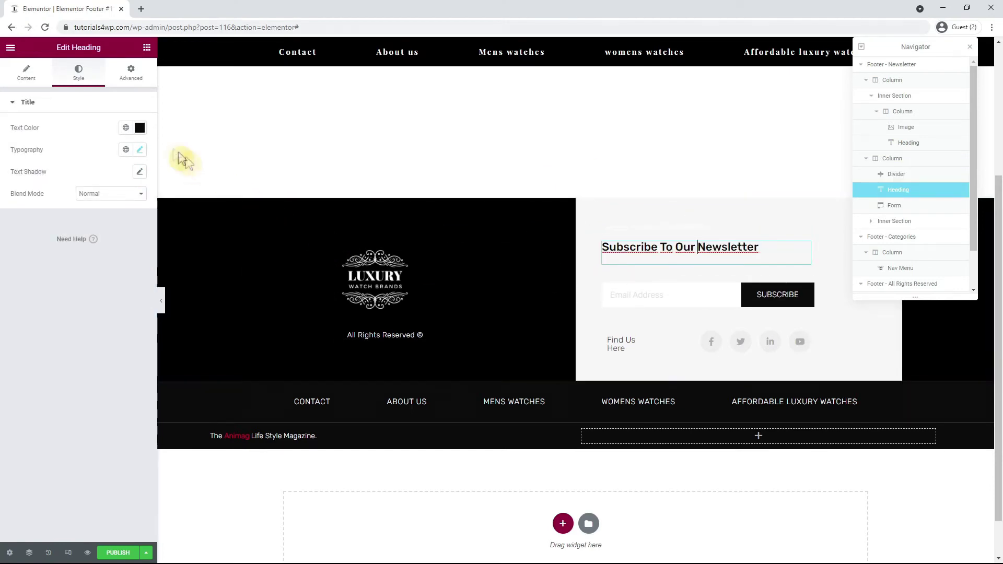
pyautogui.click(139, 128)
pyautogui.moveTo(67, 186); pyautogui.dragTo(5, 152)
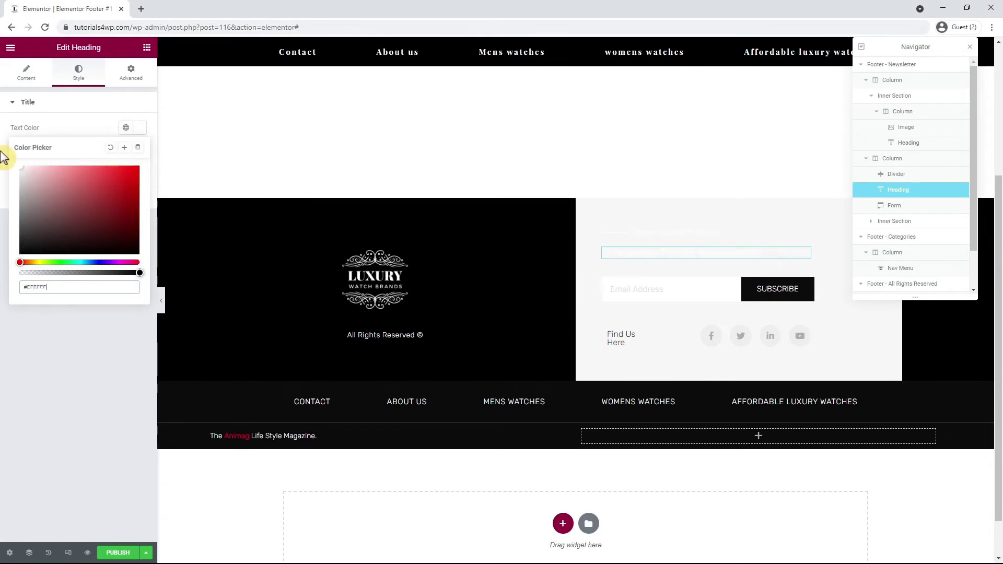
pyautogui.click(70, 357)
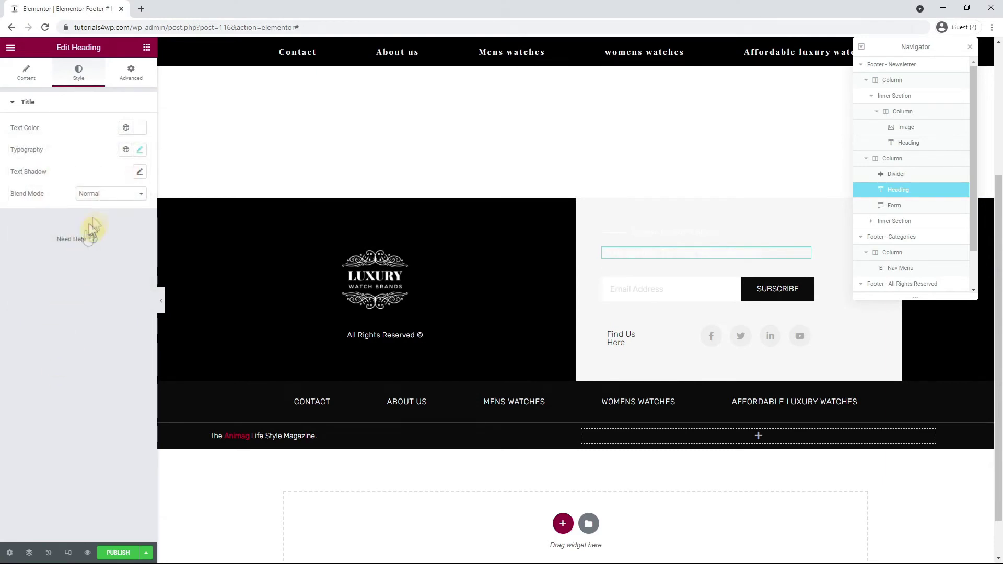
# Step: Set the newsletter heading's typography to Playfair Display in bold weight with a letter spacing of 2.3
pyautogui.click(140, 151)
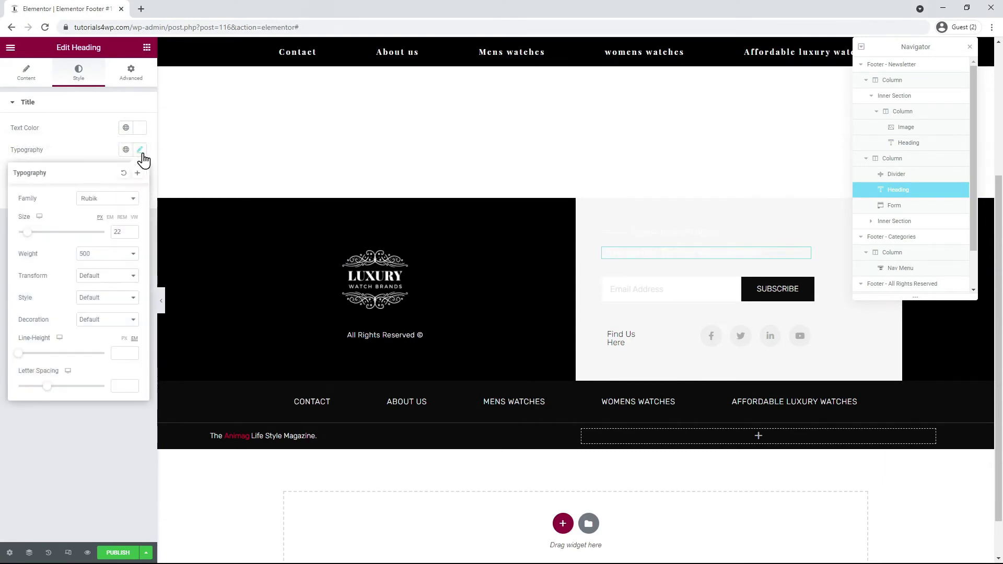
pyautogui.click(122, 200)
pyautogui.write('playf')
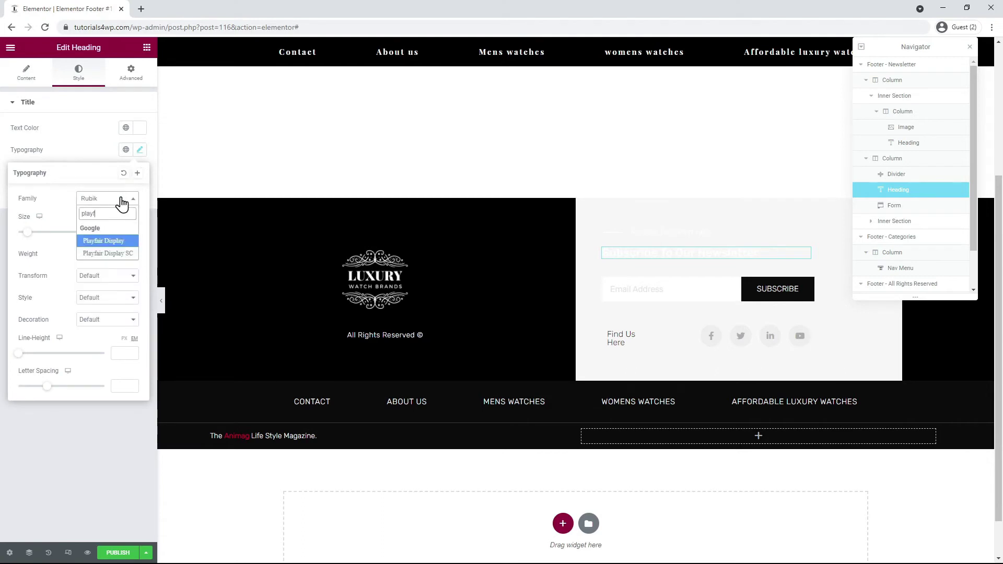
pyautogui.click(113, 241)
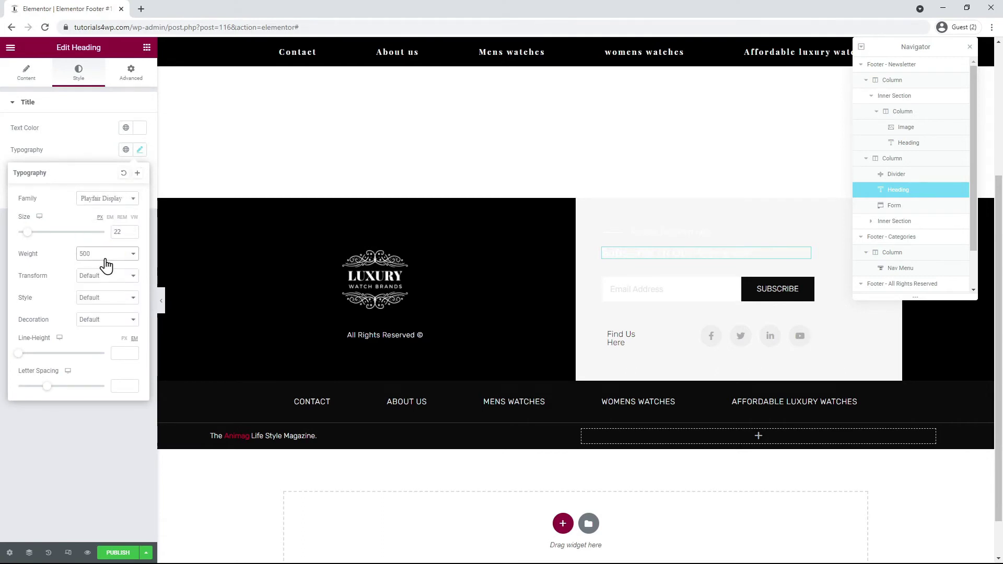
pyautogui.click(114, 385)
pyautogui.write('2.3')
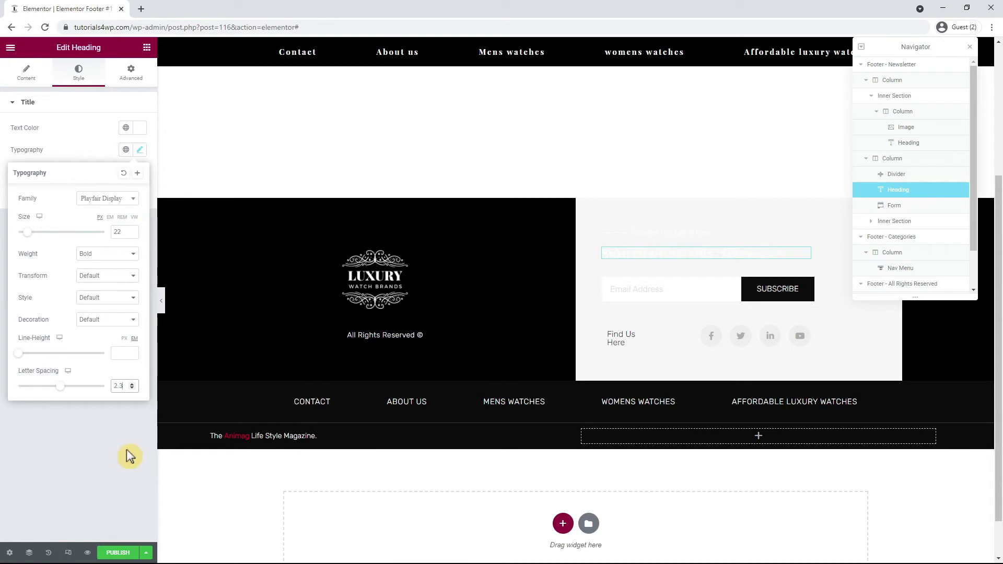
pyautogui.click(126, 449)
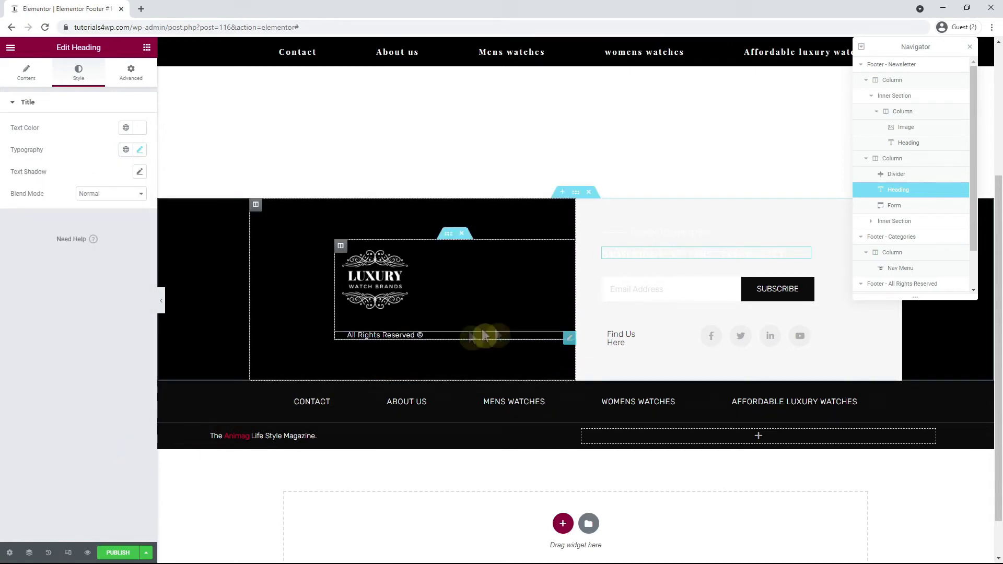
# Step: Set the text color of the "Find Us Here" heading to white (#FFFFFF)
pyautogui.click(621, 335)
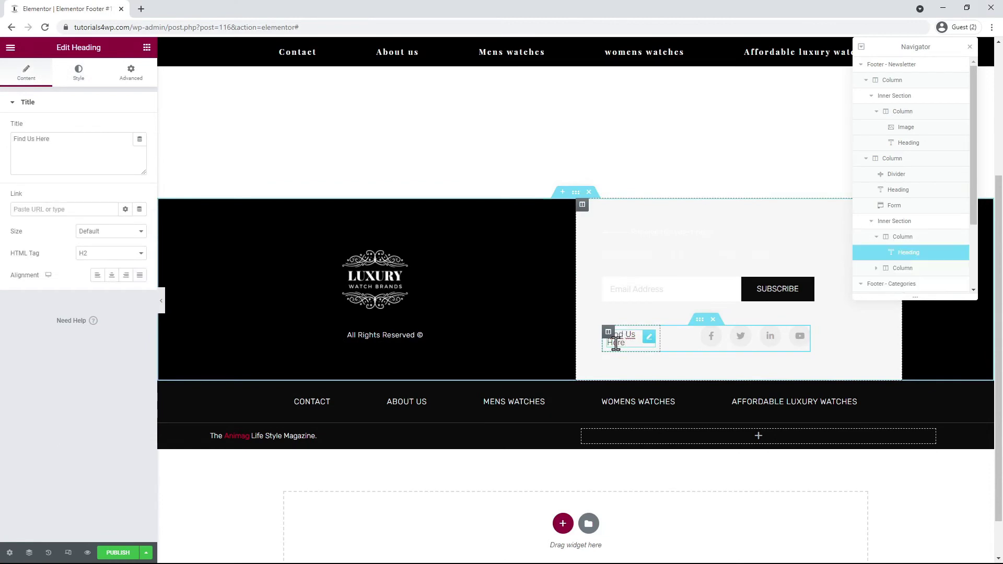
pyautogui.click(78, 73)
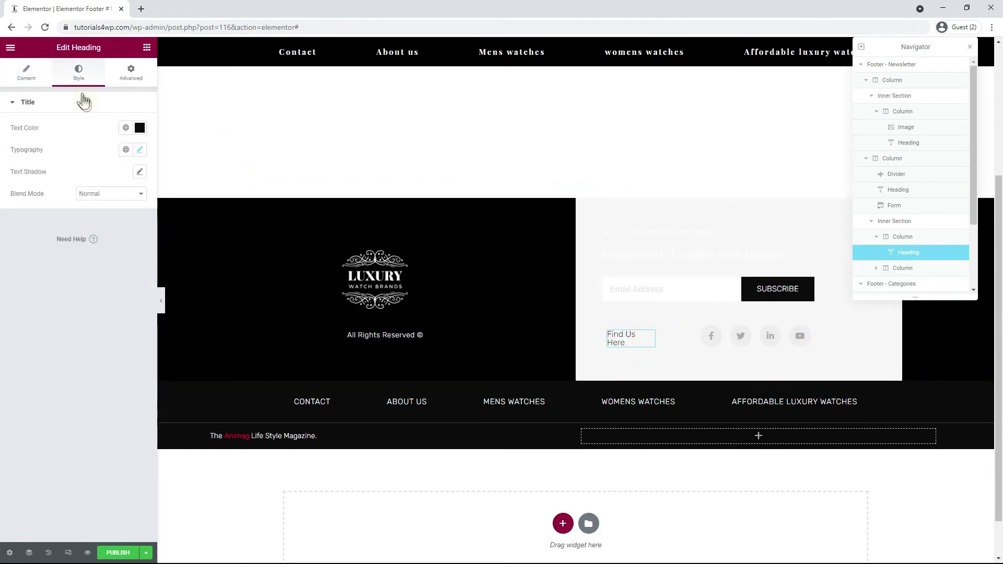
pyautogui.click(138, 127)
pyautogui.moveTo(55, 180); pyautogui.dragTo(1, 156)
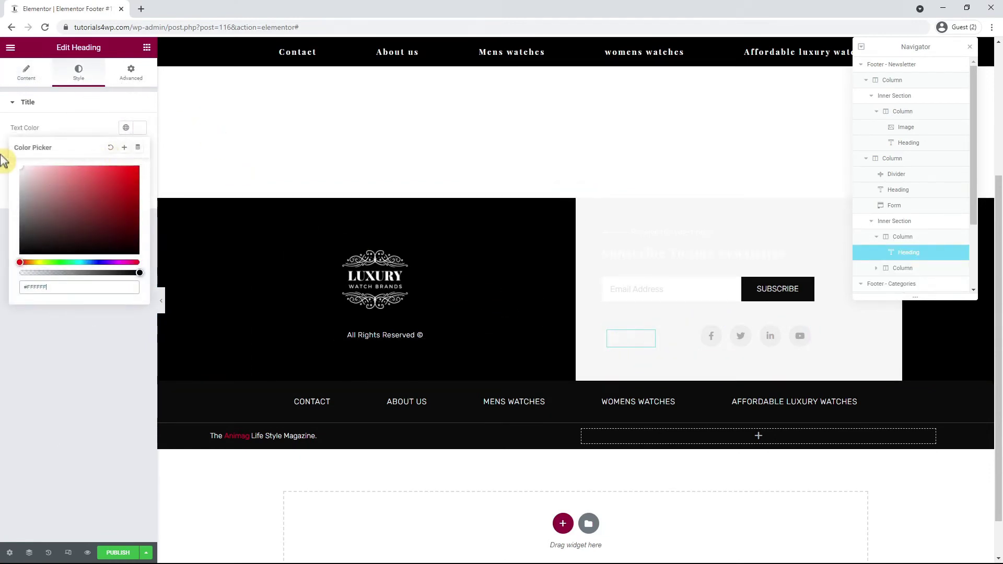
pyautogui.click(60, 334)
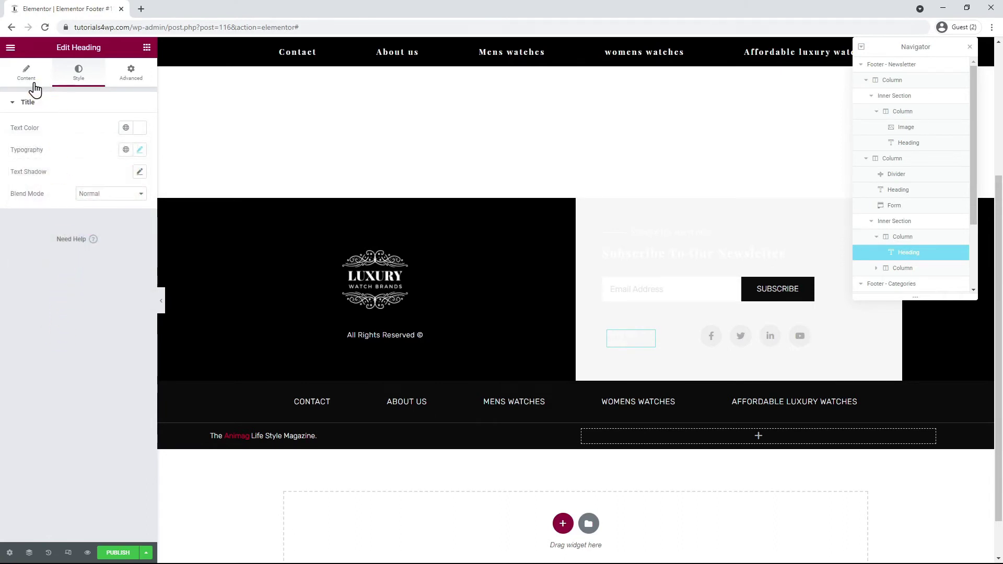
# Step: Set the "Find Us Here" heading's font size to 14 px
pyautogui.click(140, 151)
pyautogui.moveTo(113, 230); pyautogui.dragTo(127, 228)
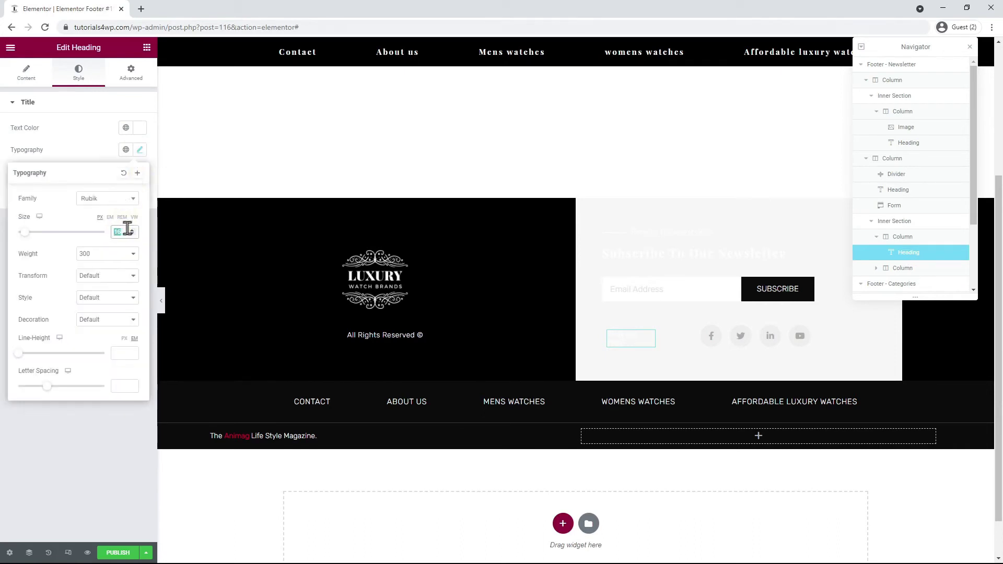
pyautogui.write('1')
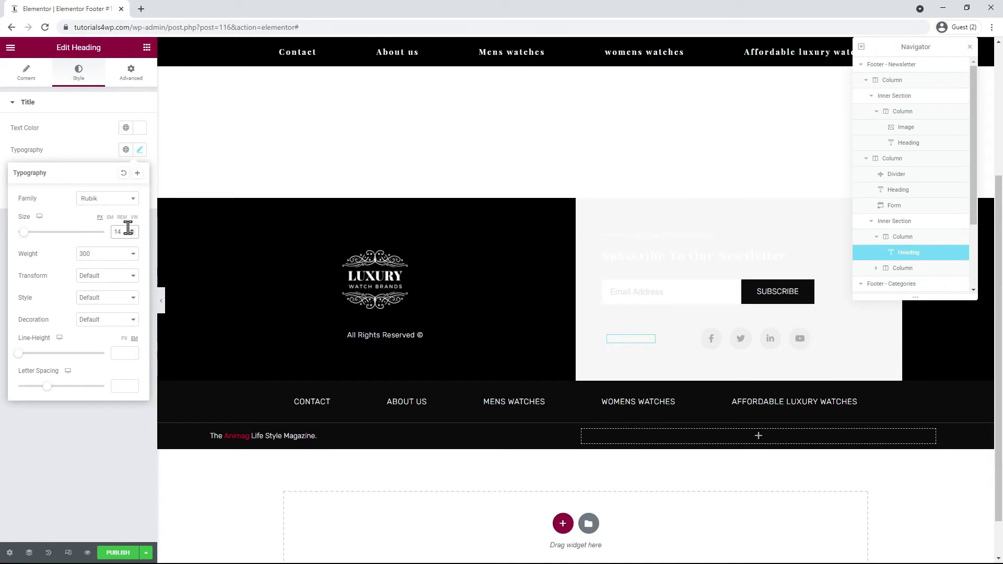
# Step: Change the newsletter signup column's background color to black (#000000)
pyautogui.click(581, 206)
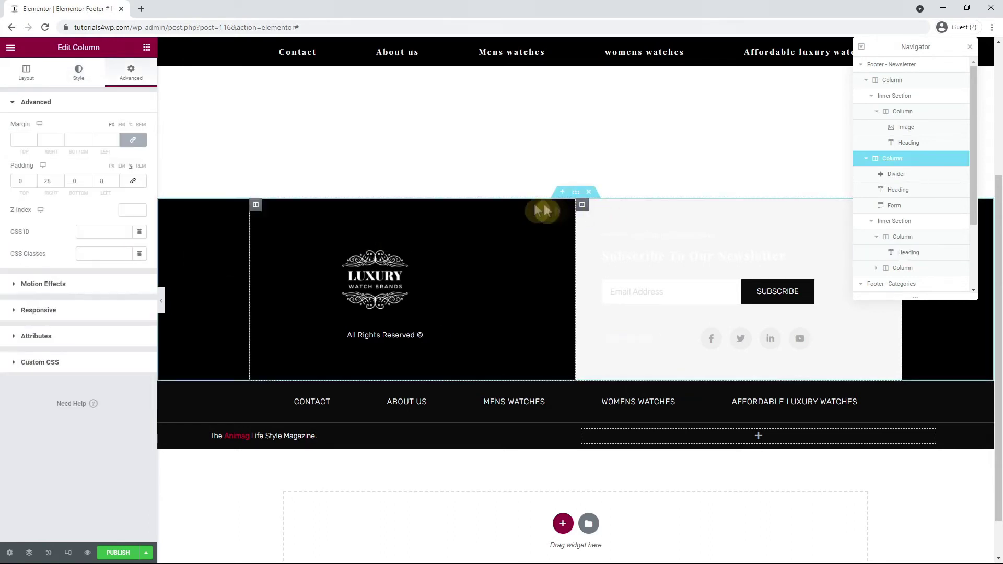
pyautogui.click(79, 72)
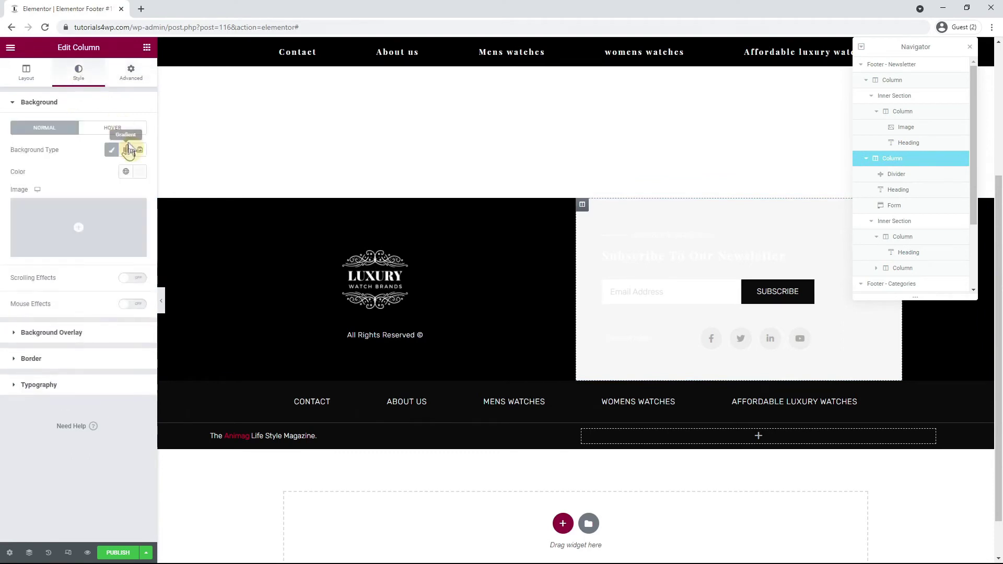
pyautogui.click(139, 172)
pyautogui.moveTo(67, 236); pyautogui.dragTo(12, 319)
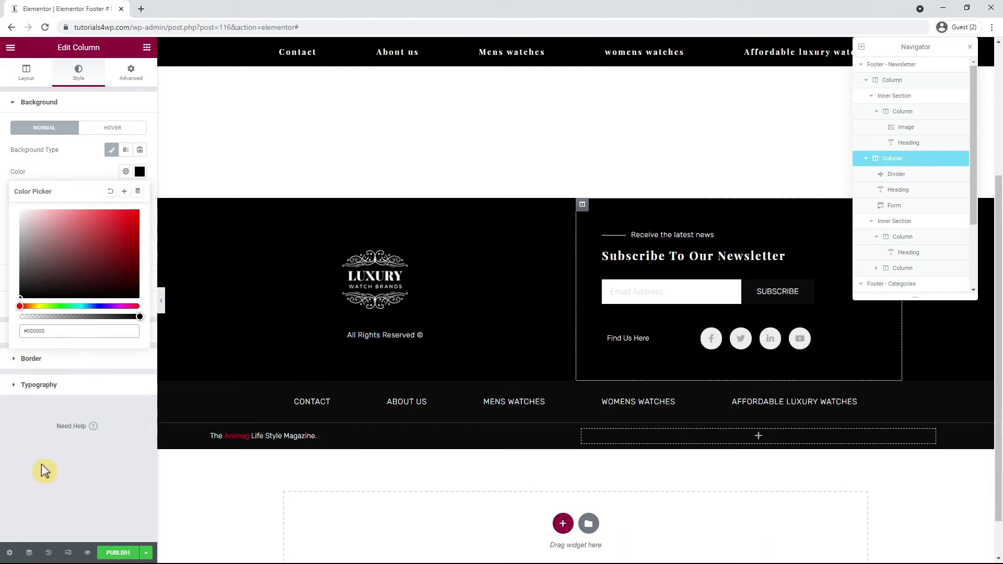
pyautogui.click(85, 472)
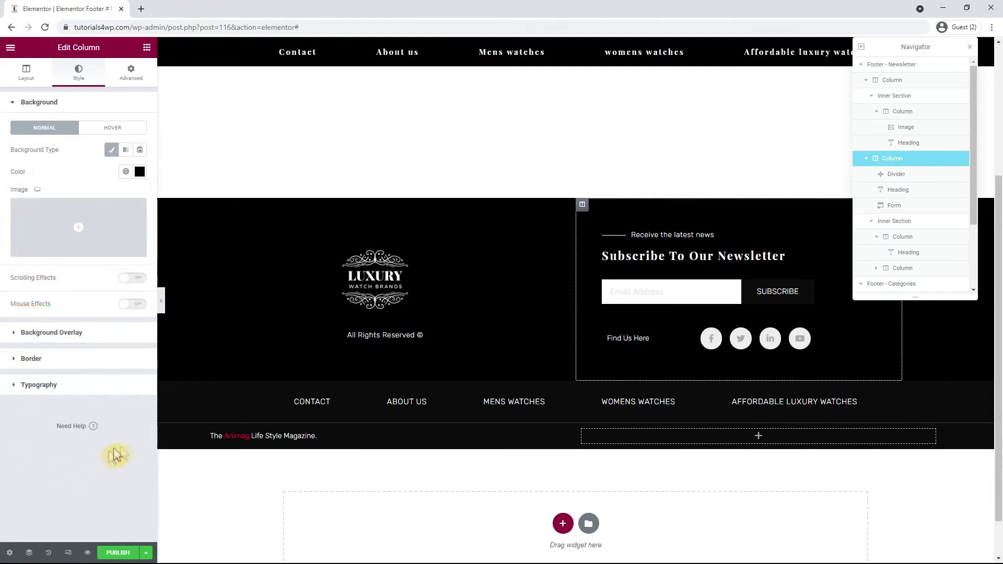
# Step: Set the subscription form's field text color to black (#000000), then open the form's general style settings
pyautogui.click(644, 291)
pyautogui.click(56, 405)
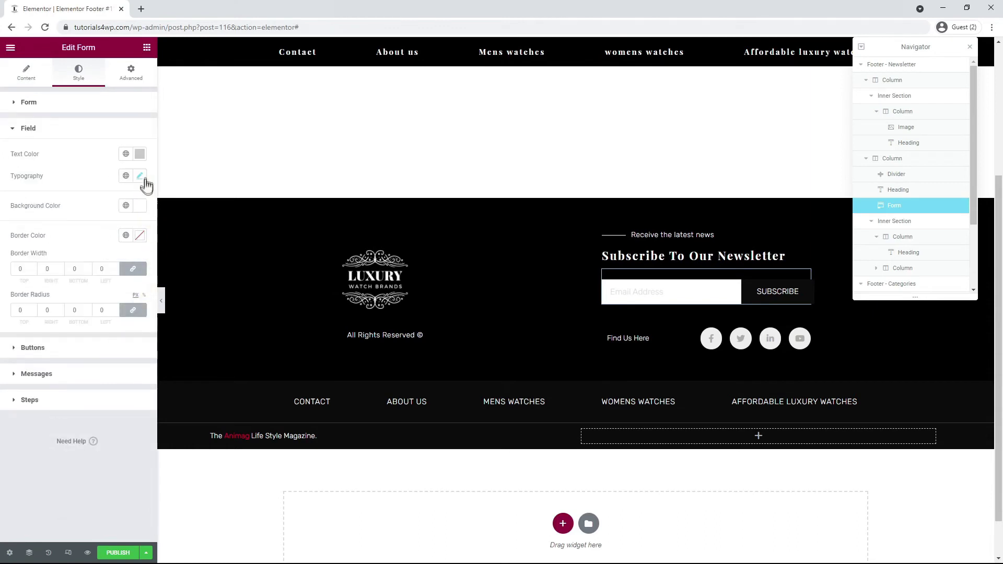
pyautogui.click(140, 154)
pyautogui.moveTo(90, 213); pyautogui.dragTo(7, 325)
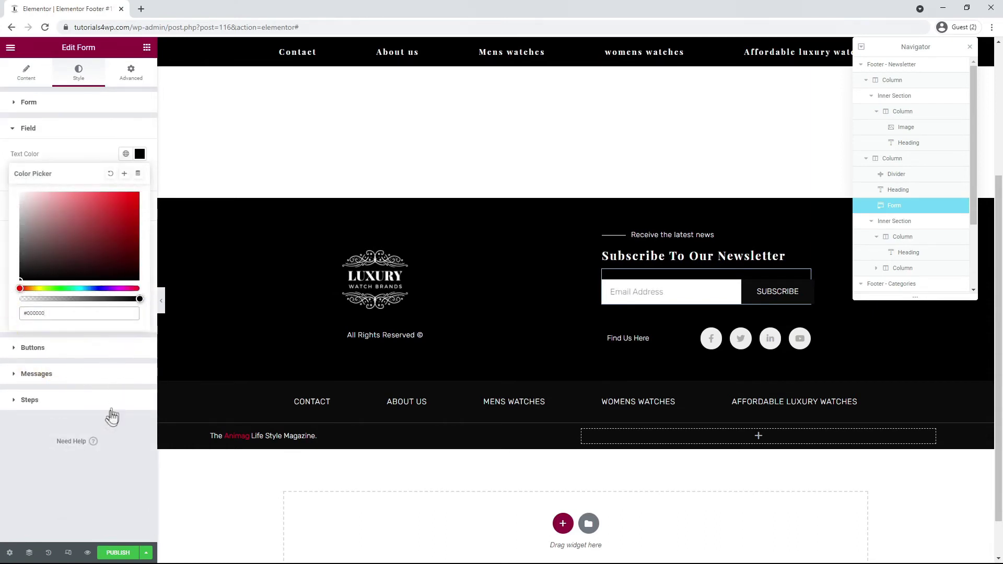
pyautogui.click(37, 484)
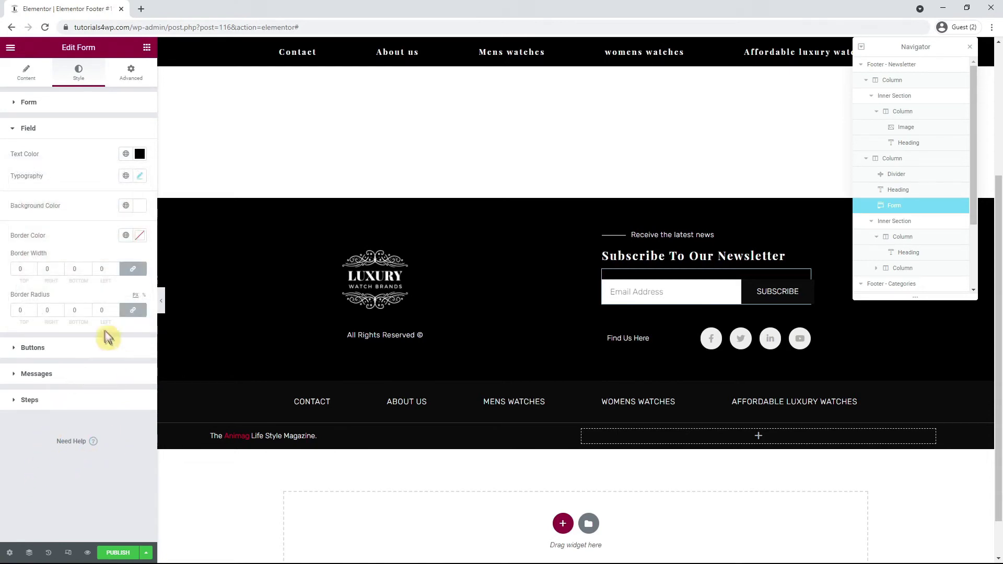
pyautogui.click(41, 107)
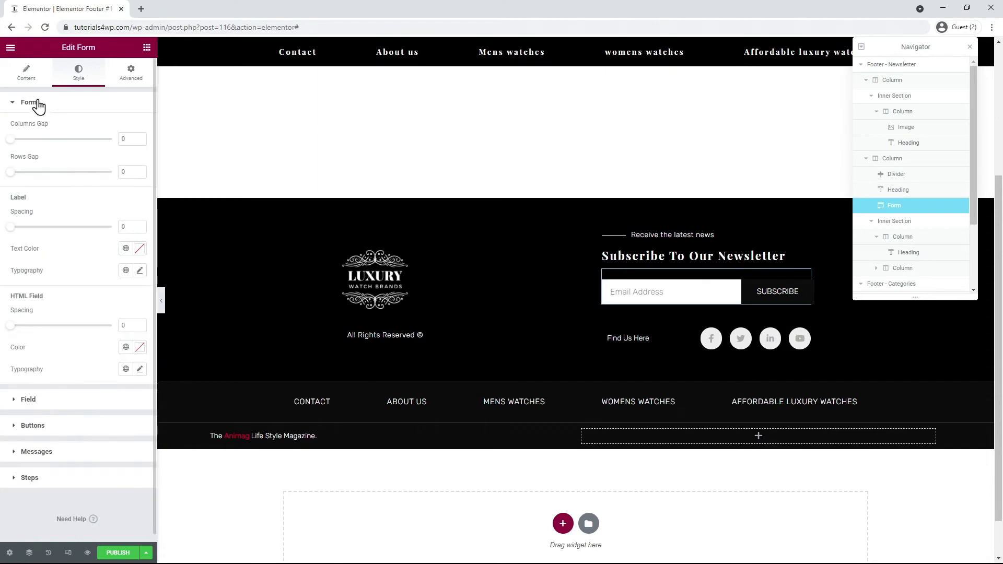
# Step: Review the subscription form's content settings for email, steps, buttons and actions after submit
pyautogui.click(27, 79)
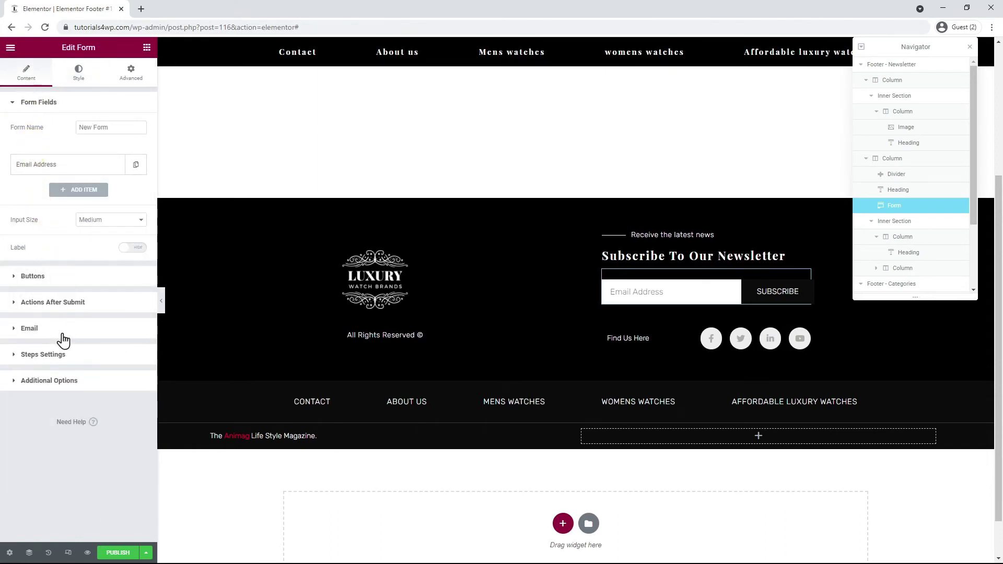
pyautogui.click(71, 327)
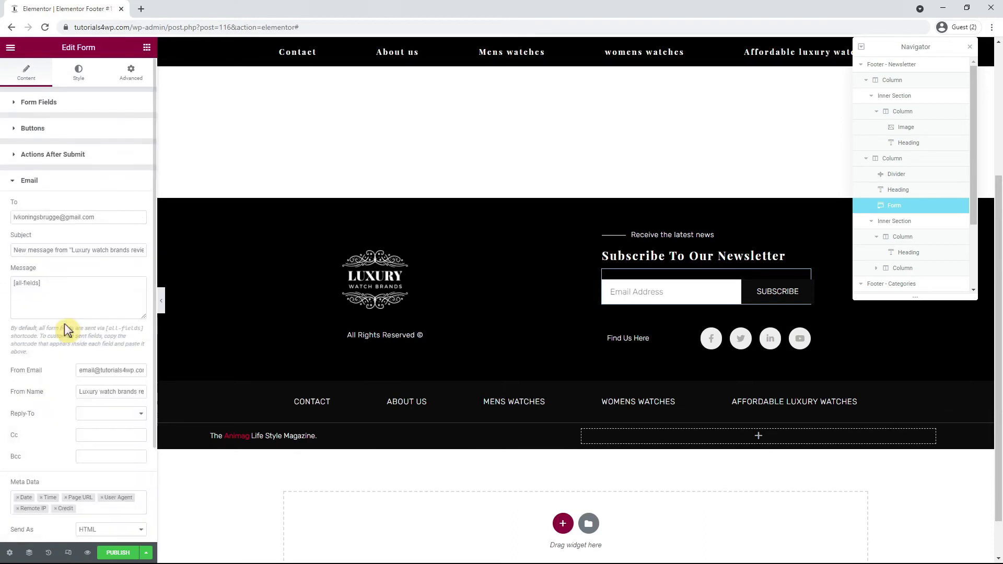
pyautogui.scroll(-2, 84, 308)
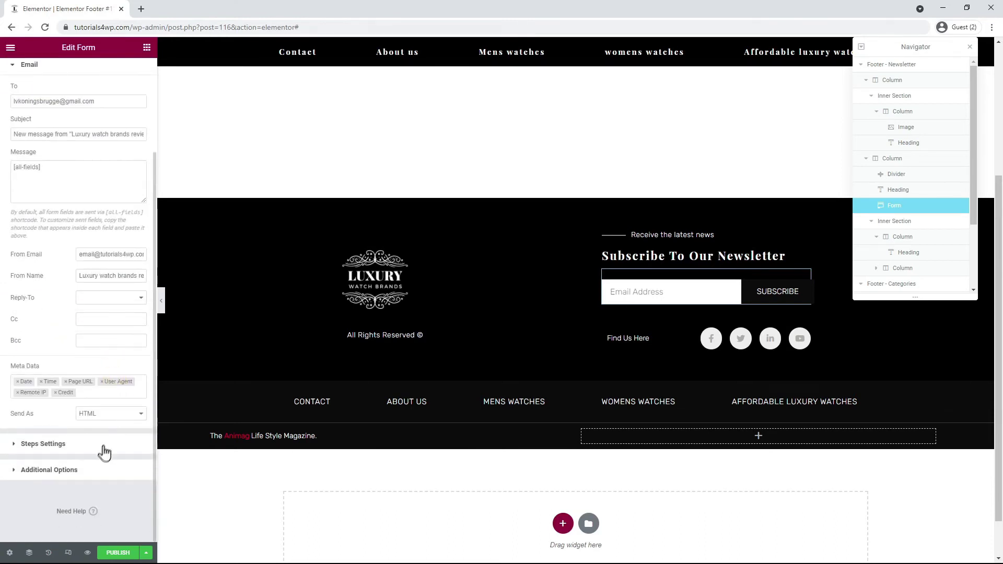
pyautogui.click(81, 449)
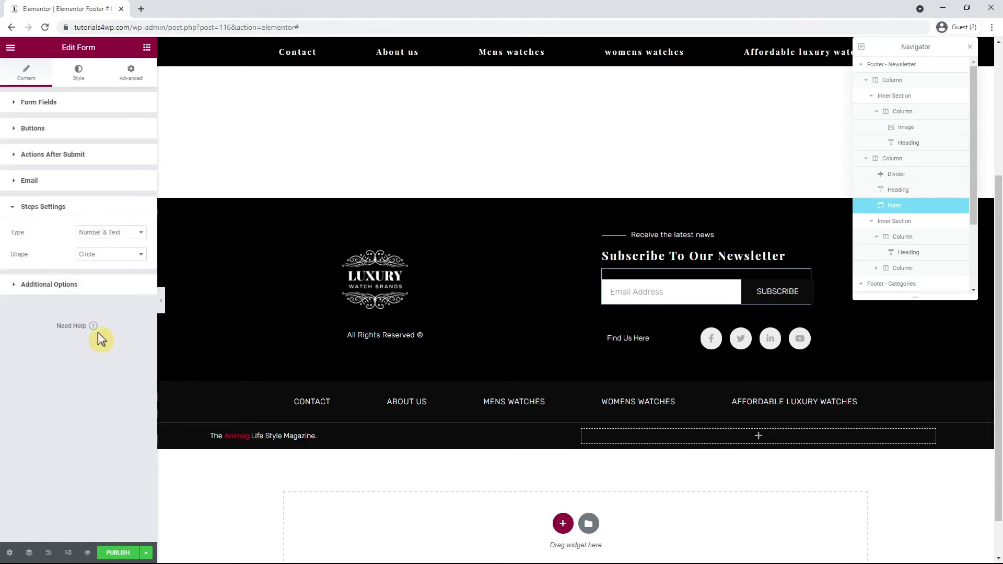
pyautogui.click(70, 129)
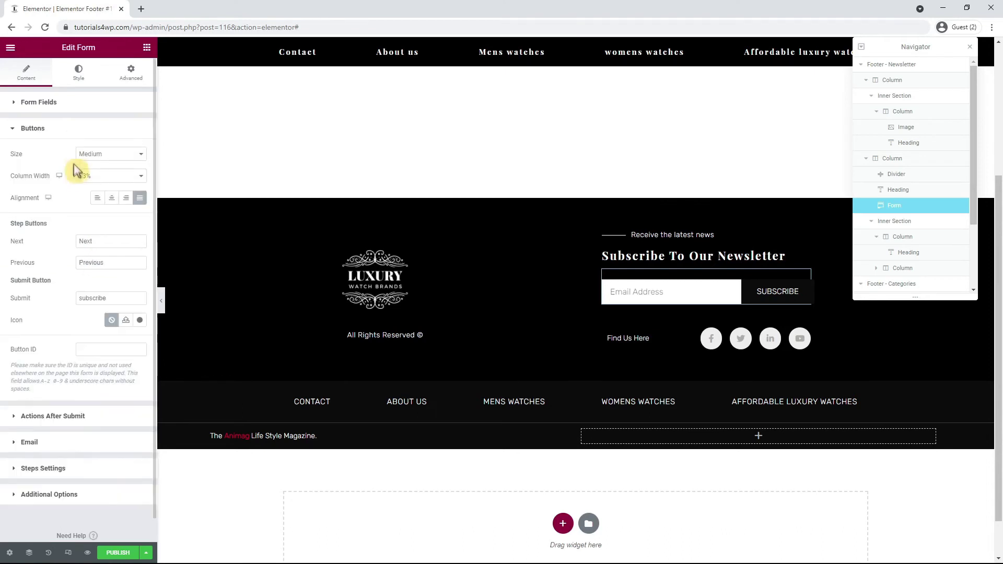
pyautogui.scroll(-1, 73, 173)
pyautogui.click(72, 401)
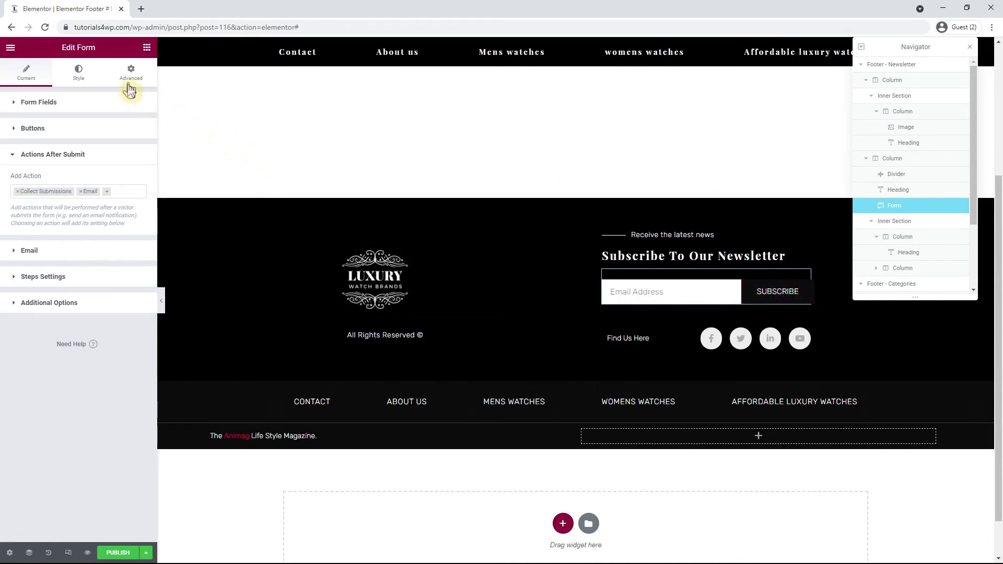
# Step: Give the subscription form a solid border in white (#FFFFFF)
pyautogui.click(130, 75)
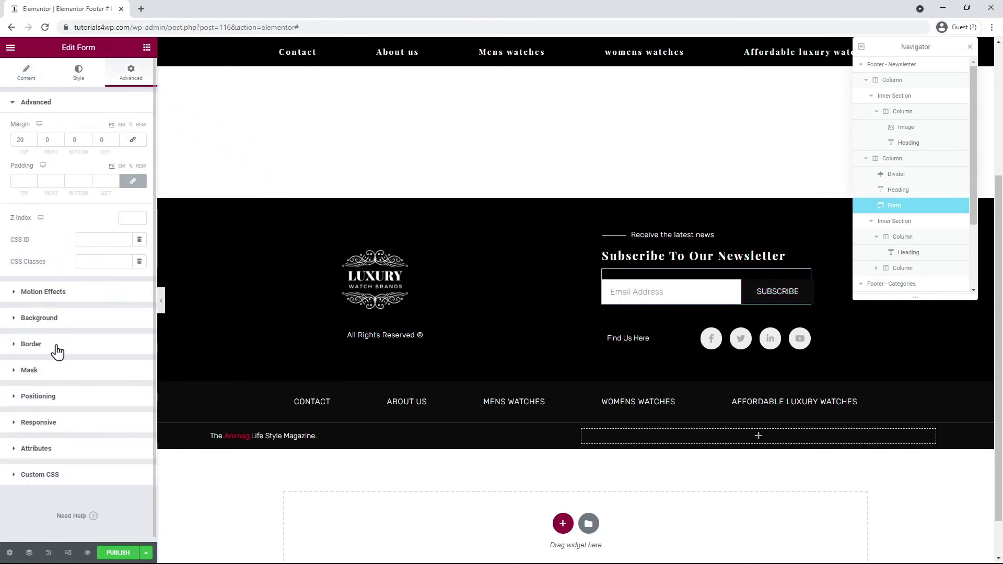
pyautogui.click(56, 349)
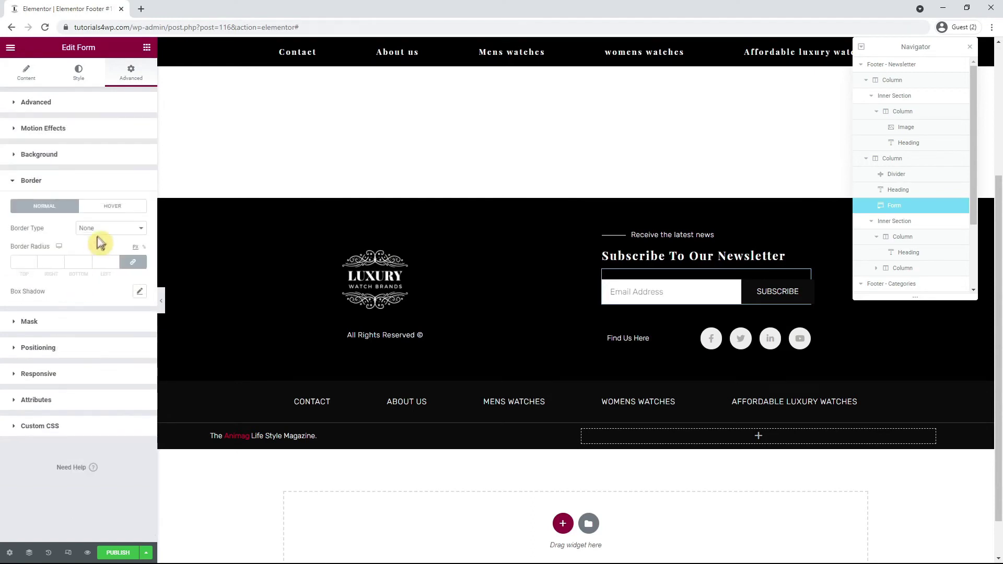
pyautogui.click(104, 228)
pyautogui.click(104, 254)
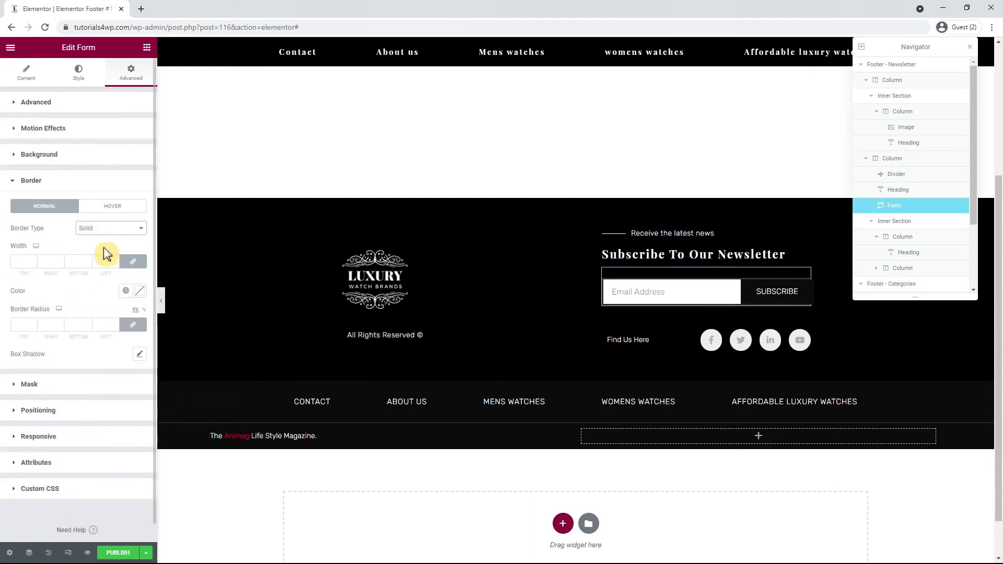
pyautogui.click(139, 291)
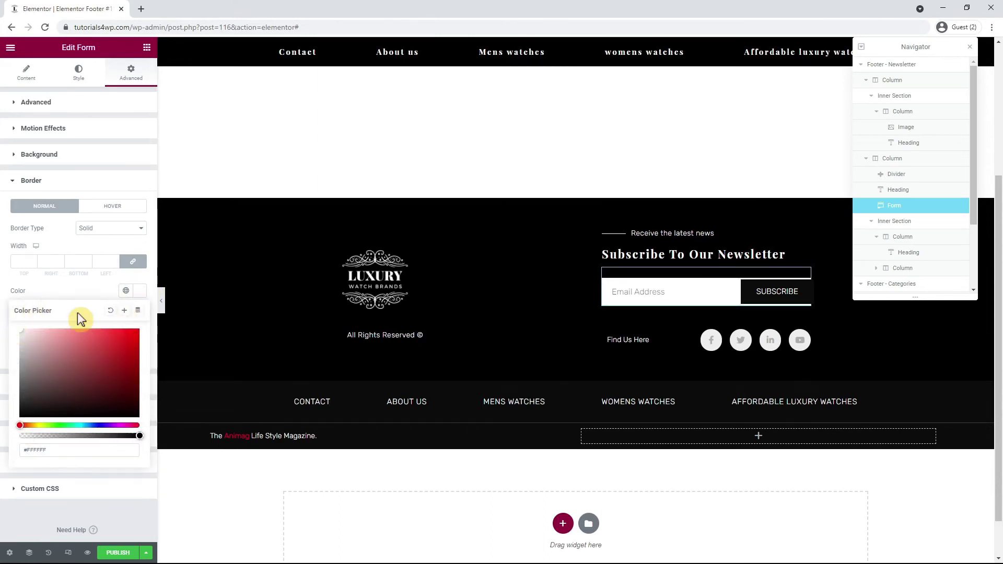
# Step: Set the font weight of the form's Subscribe button to 600
pyautogui.click(78, 78)
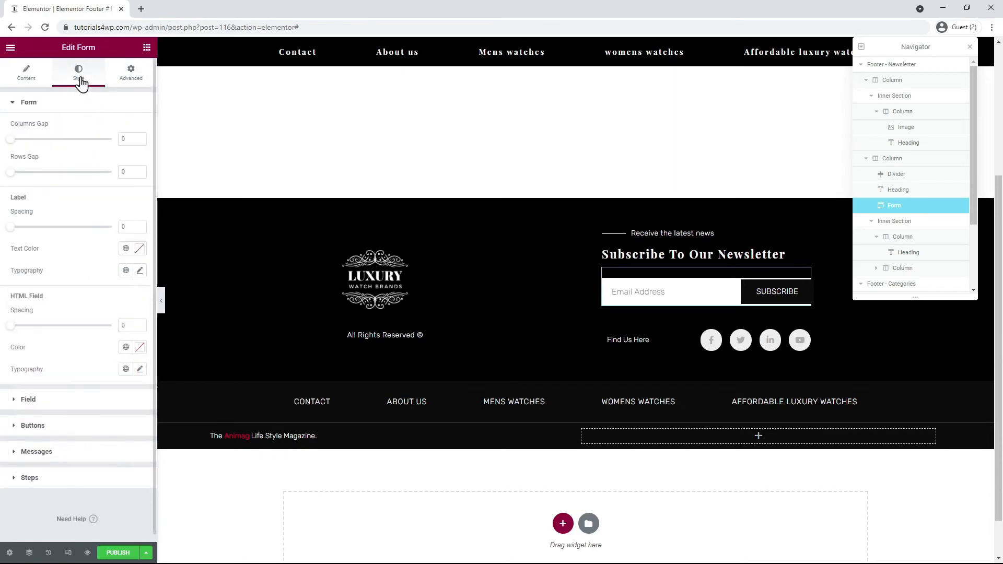
pyautogui.click(59, 426)
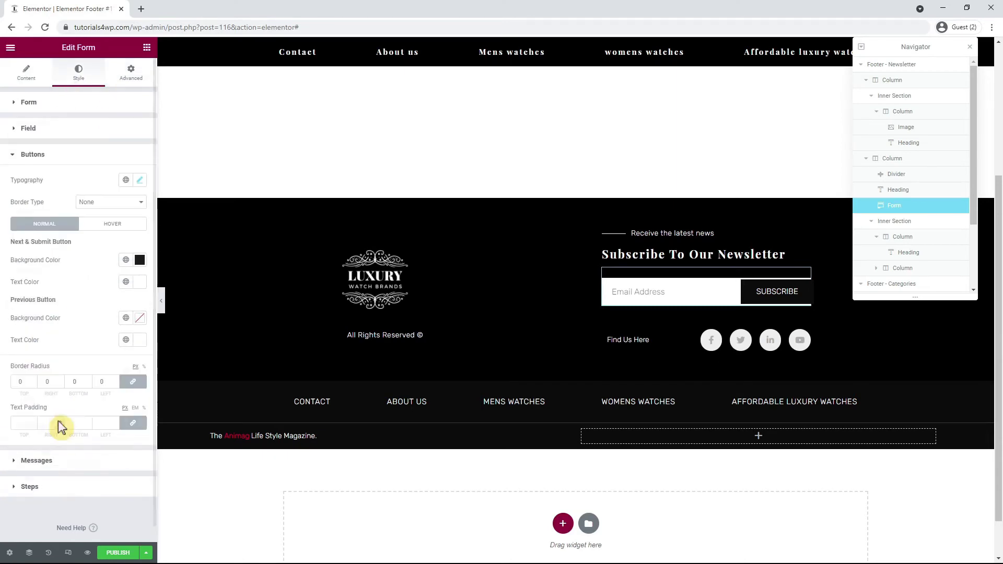
pyautogui.click(139, 179)
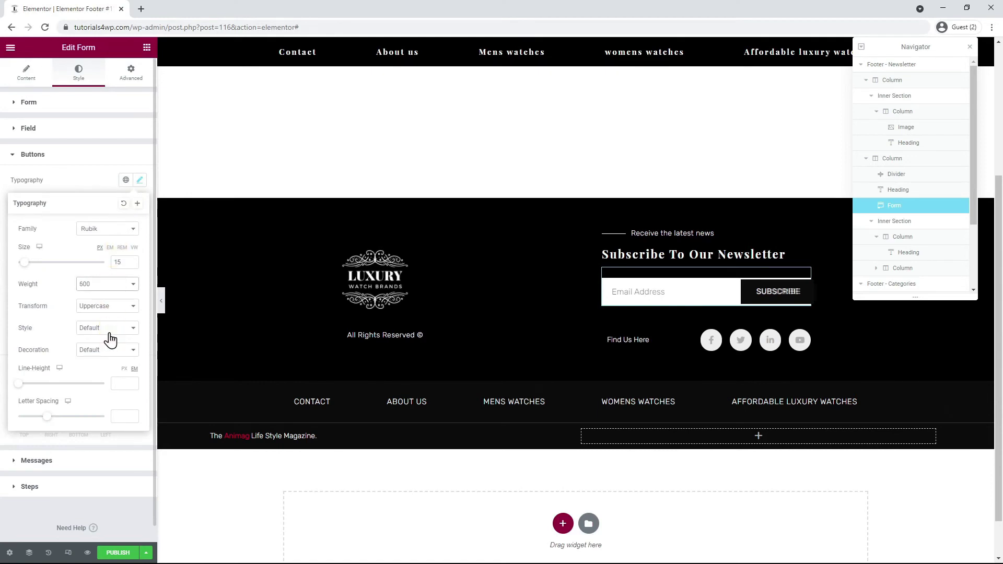
pyautogui.click(98, 181)
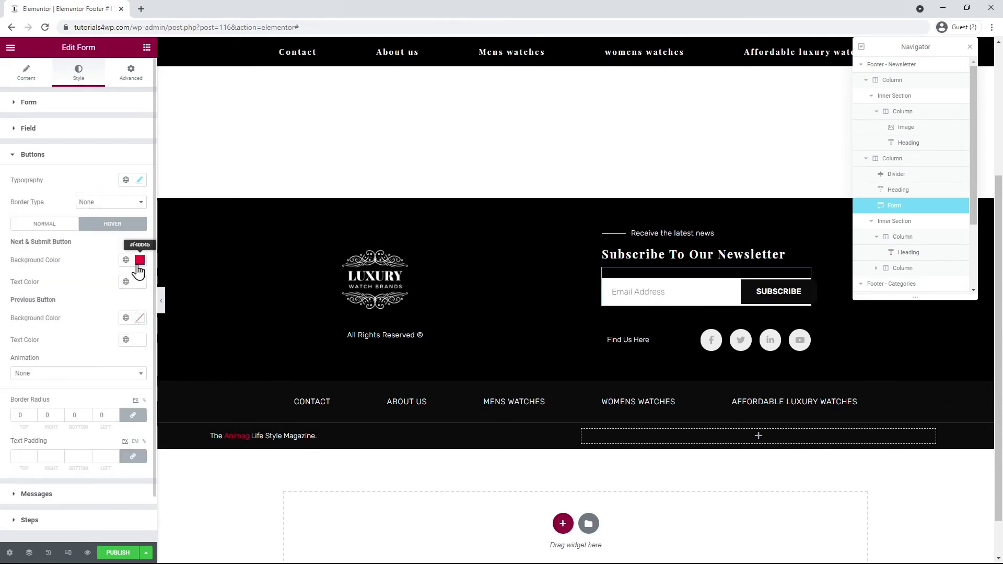
# Step: Change the Subscribe button's hover background color to bright green
pyautogui.click(139, 261)
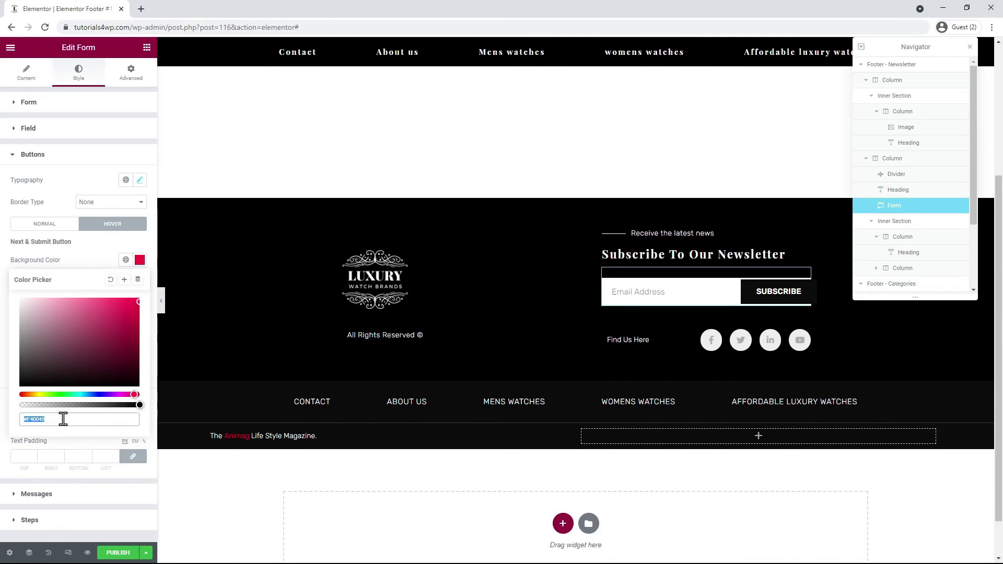
pyautogui.hotkey('ctrl', 'v')
pyautogui.click(103, 254)
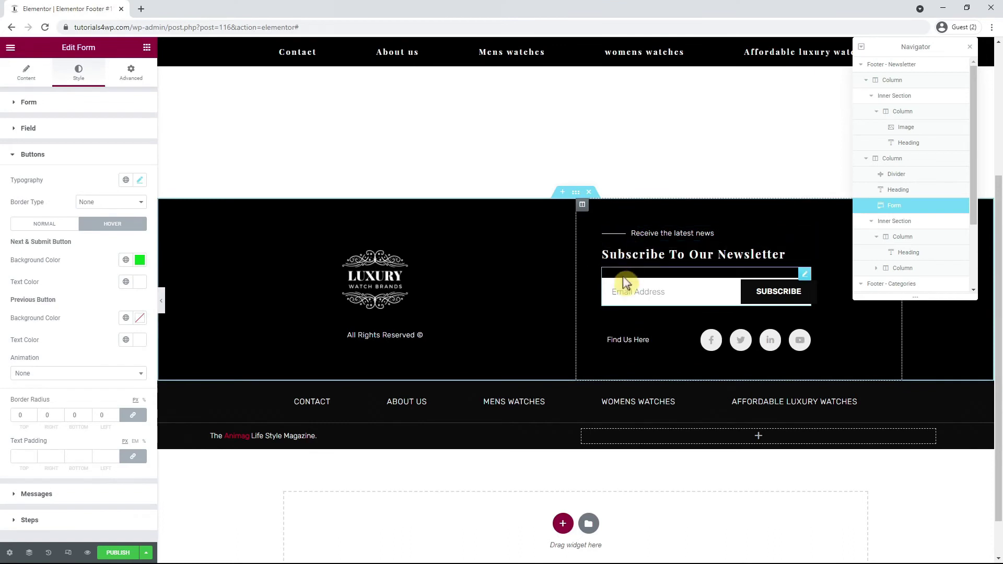
# Step: Set the weight of the "Receive the latest news" divider to 2 and the social icons' size to 12
pyautogui.click(618, 238)
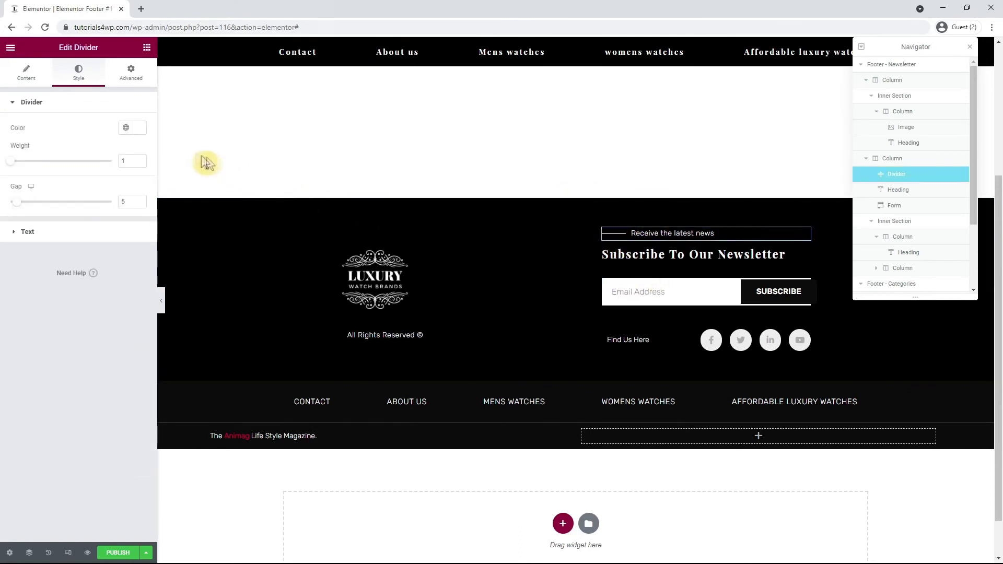
pyautogui.write('2')
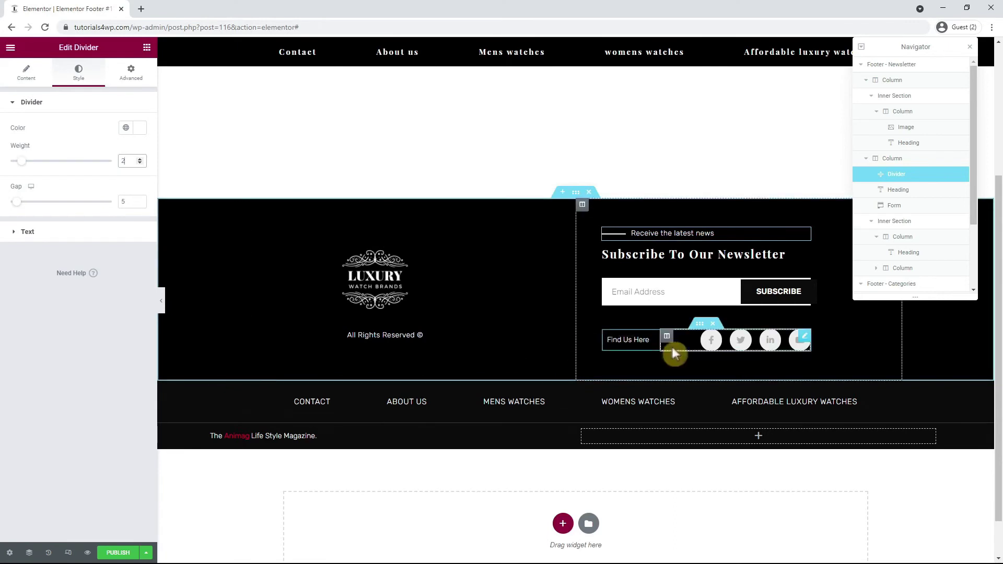
pyautogui.click(735, 344)
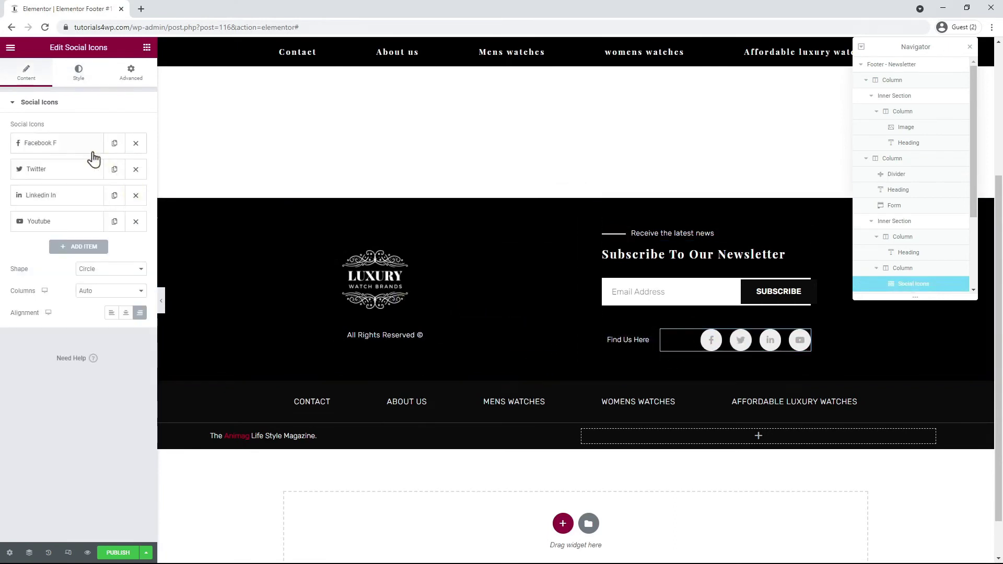
pyautogui.click(79, 69)
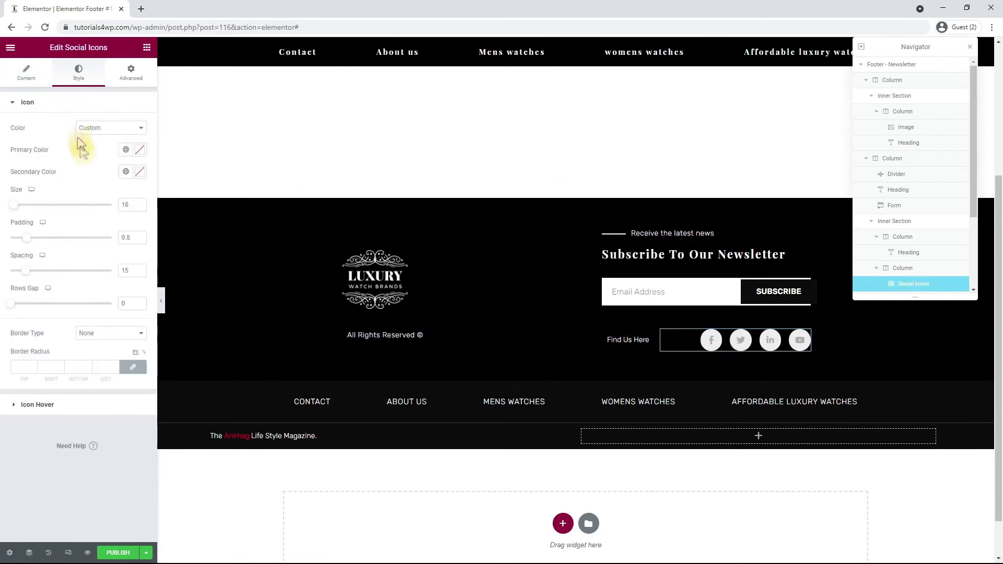
pyautogui.doubleClick(125, 204)
pyautogui.write('12')
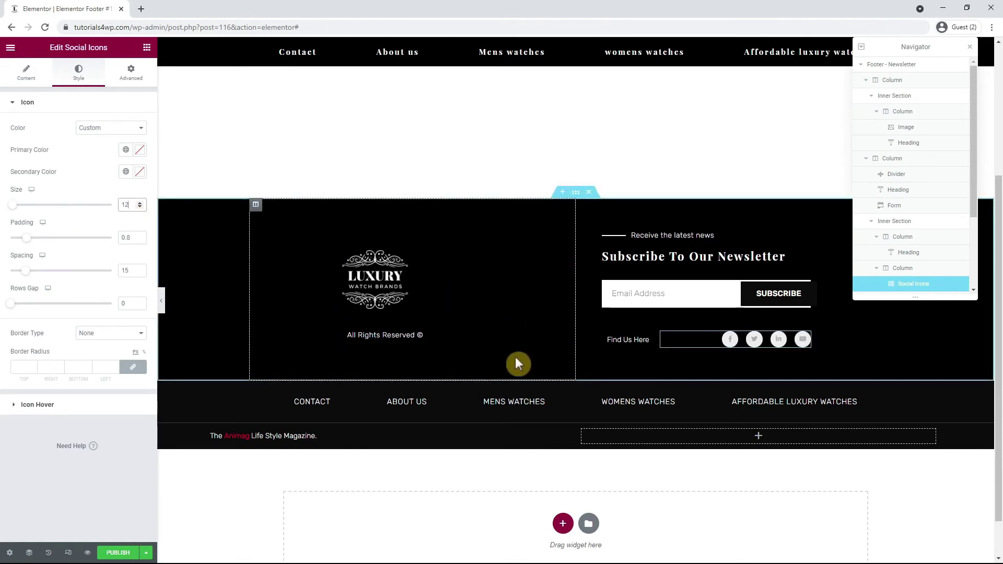
# Step: Remove the LinkedIn item from the social icons and arrange them in 3 columns
pyautogui.click(686, 343)
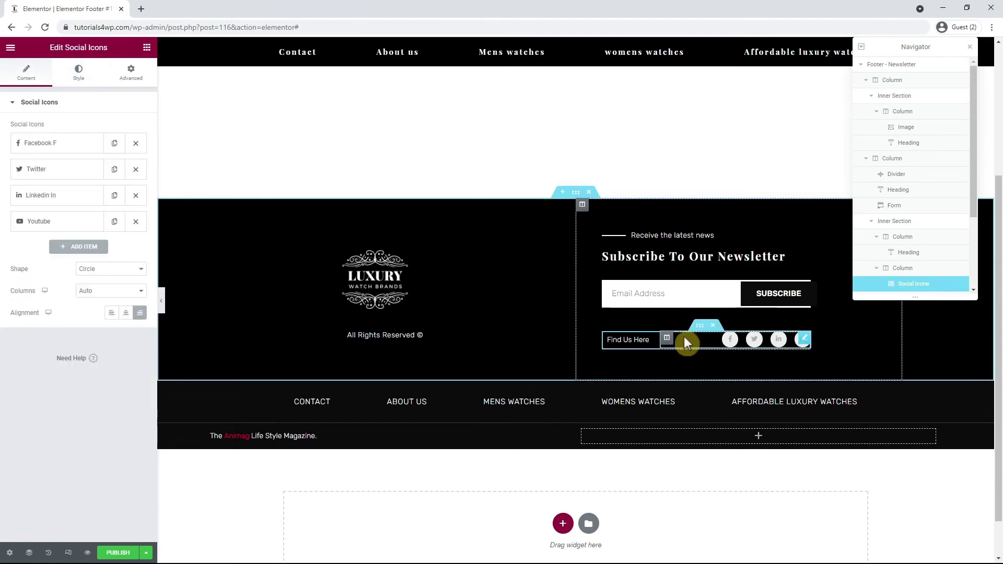
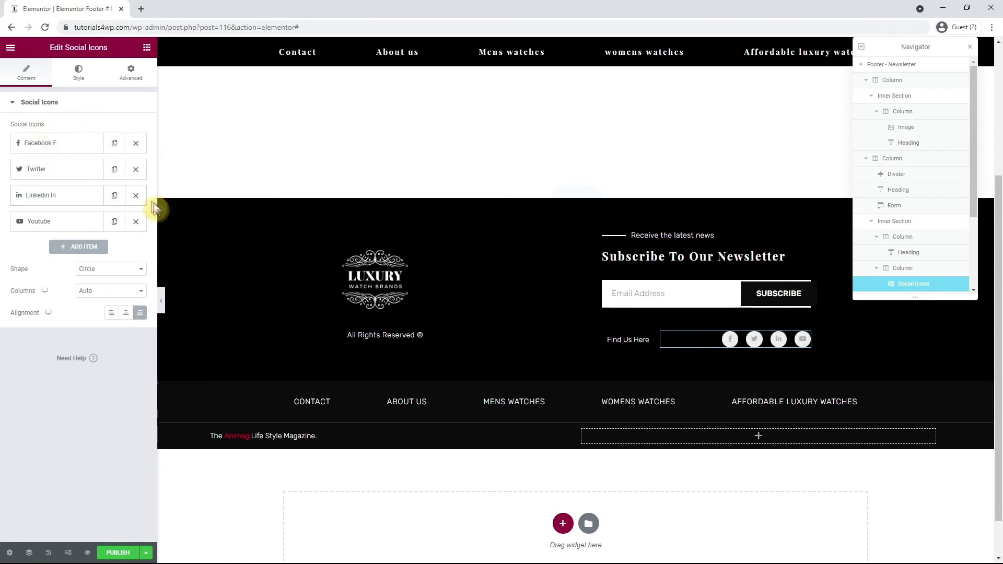
pyautogui.click(136, 195)
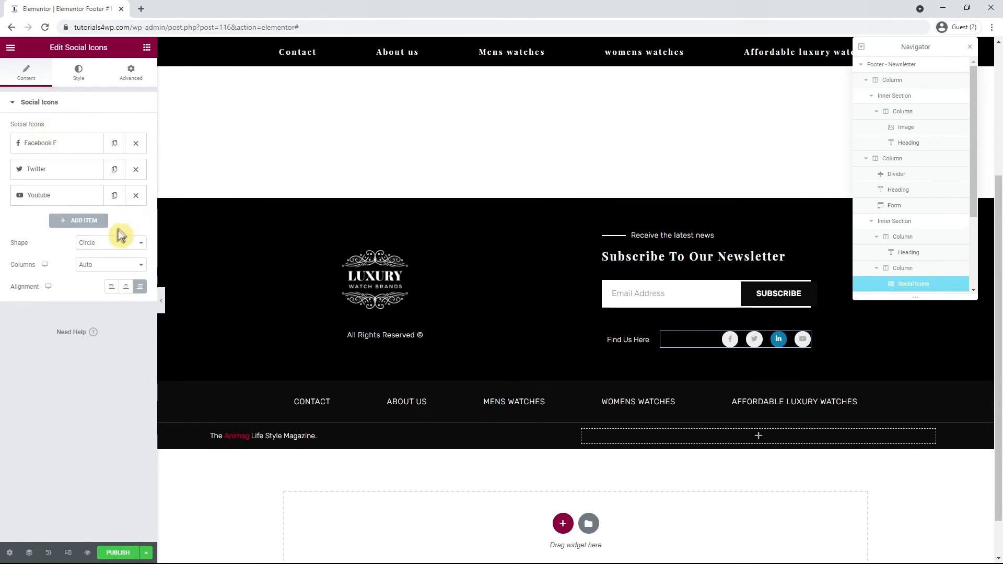
pyautogui.click(95, 296)
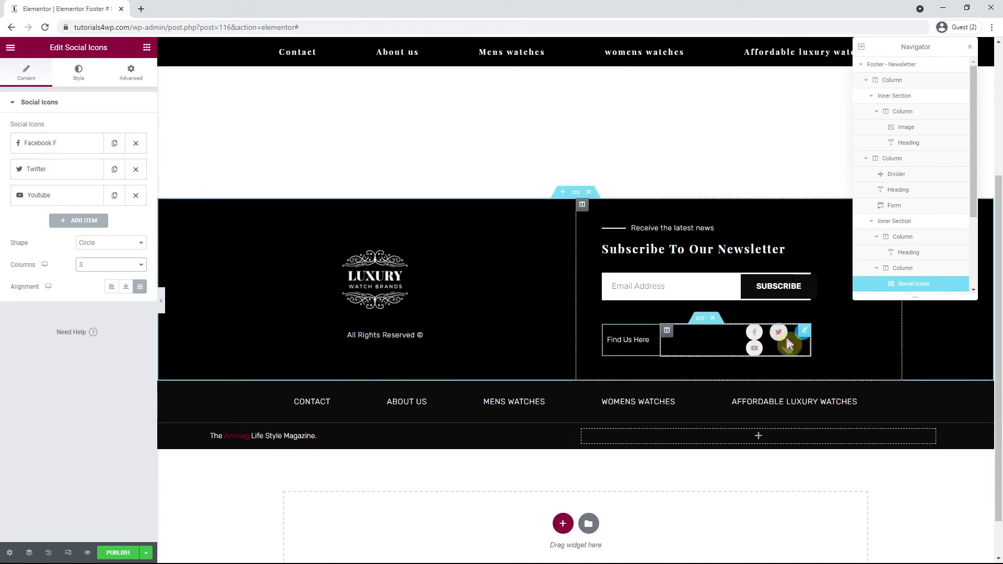
# Step: Publish the footer template with the Entire Site display condition and reload the editor page
pyautogui.click(118, 553)
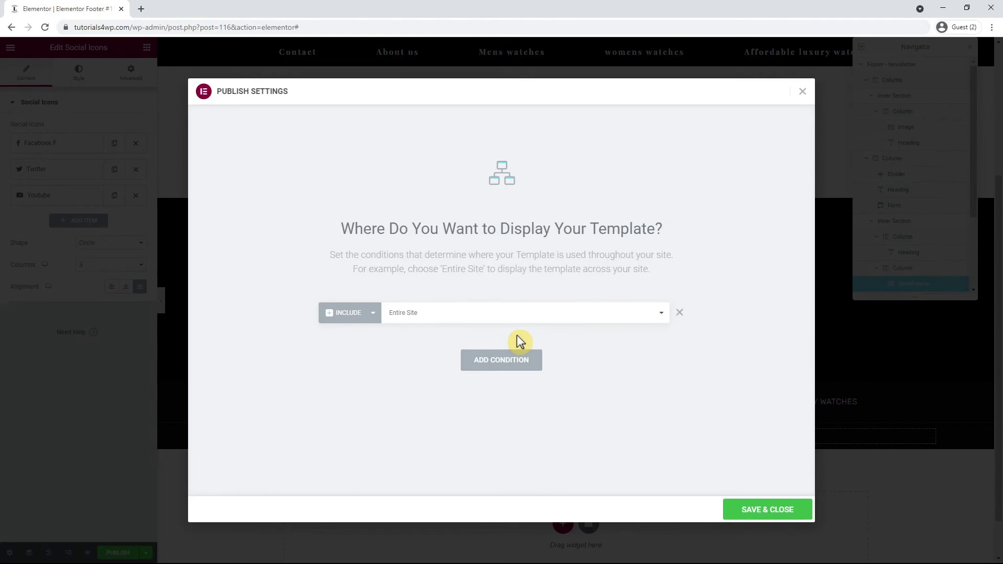
pyautogui.click(763, 509)
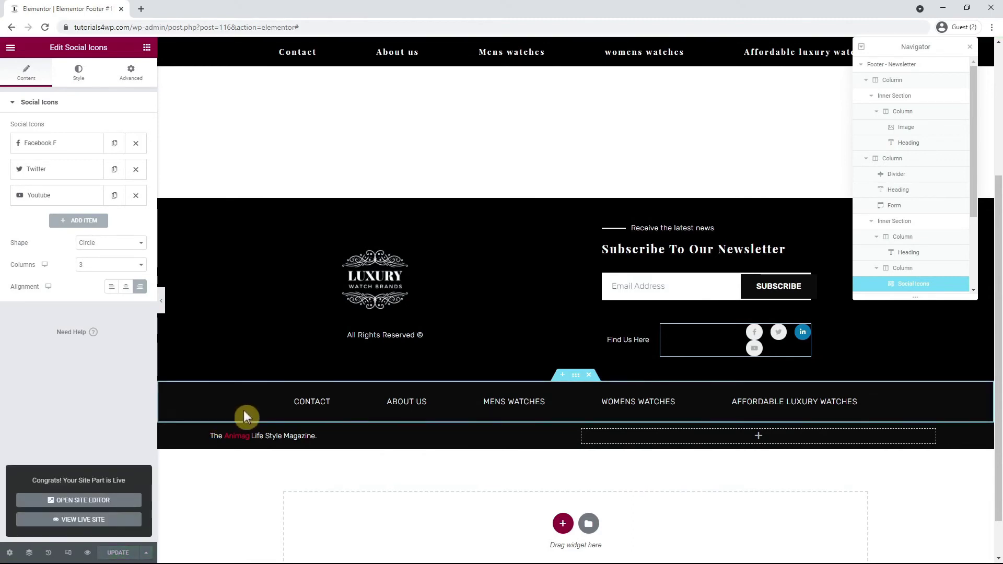
pyautogui.click(186, 26)
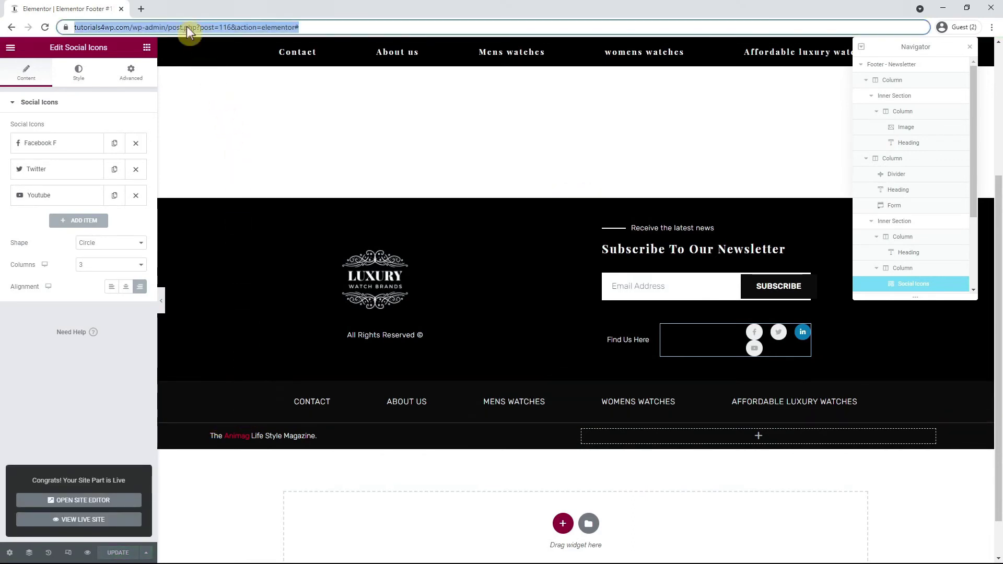
pyautogui.press('Return')
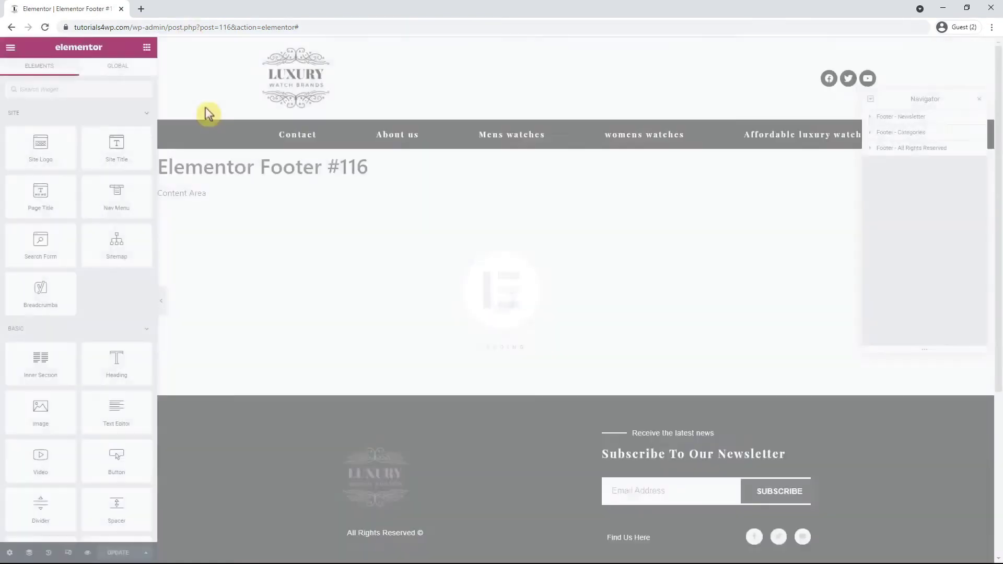
# Step: Change the secondary hover color of the footer's social icons to black
pyautogui.scroll(-3, 742, 324)
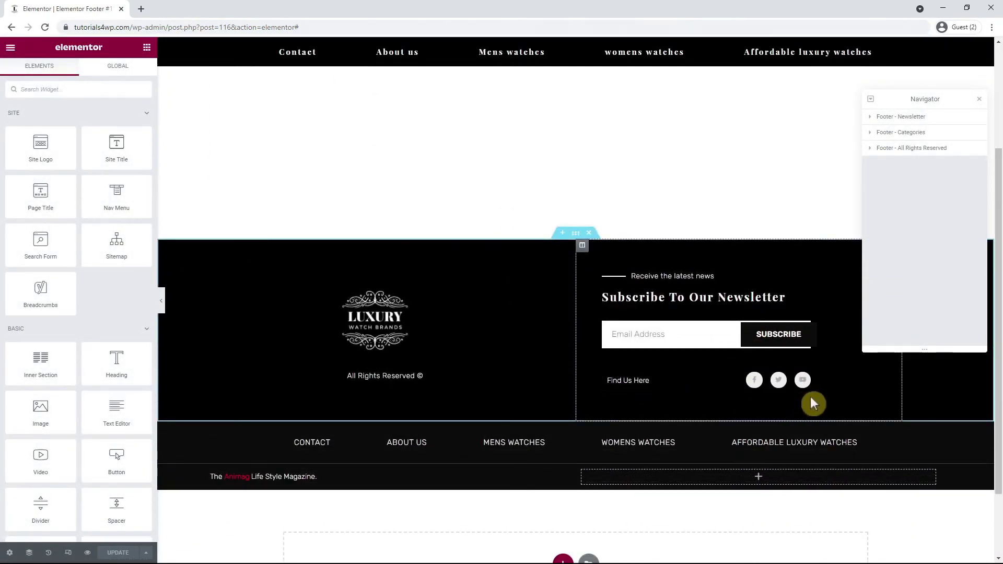
pyautogui.scroll(-1, 813, 402)
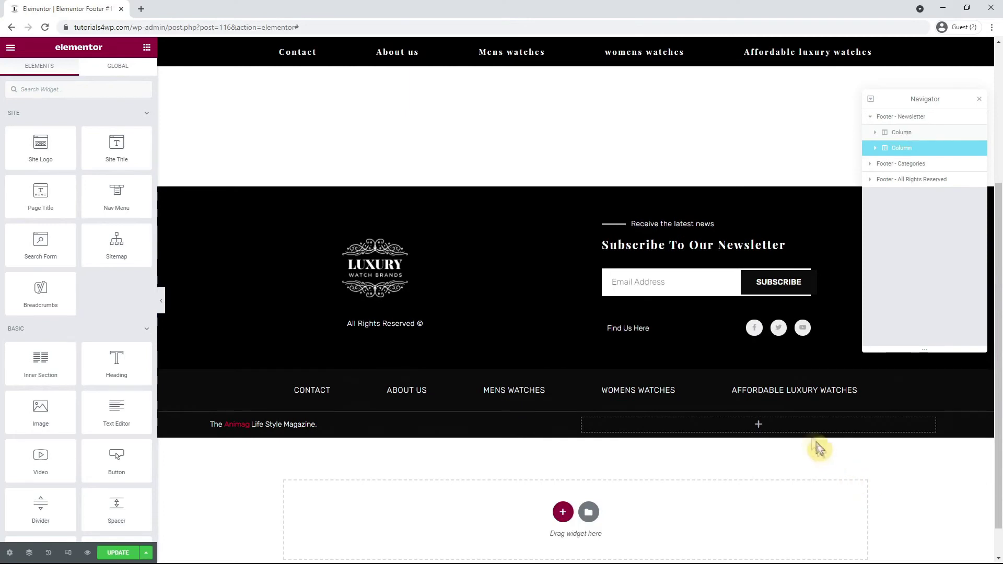
pyautogui.click(790, 337)
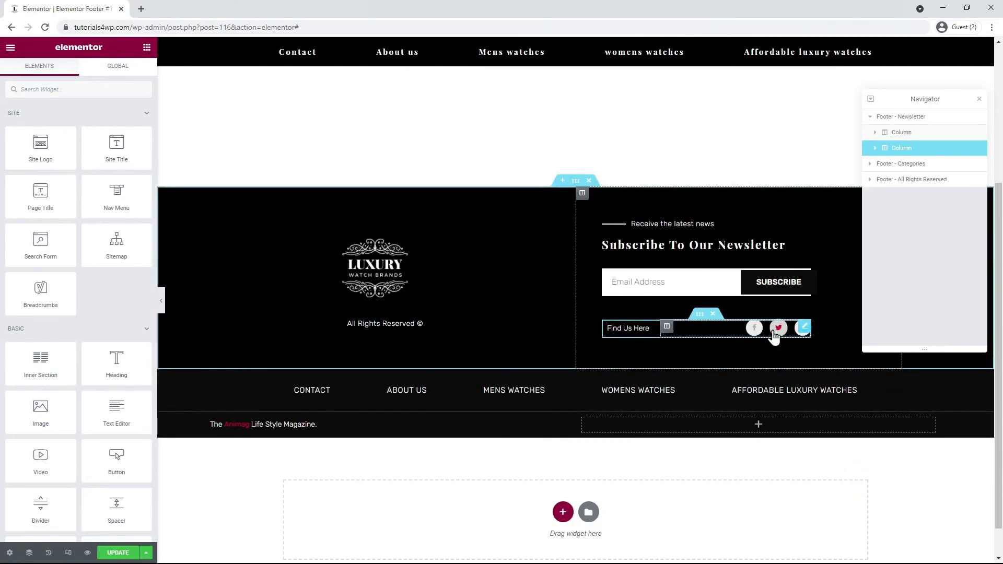
pyautogui.click(775, 337)
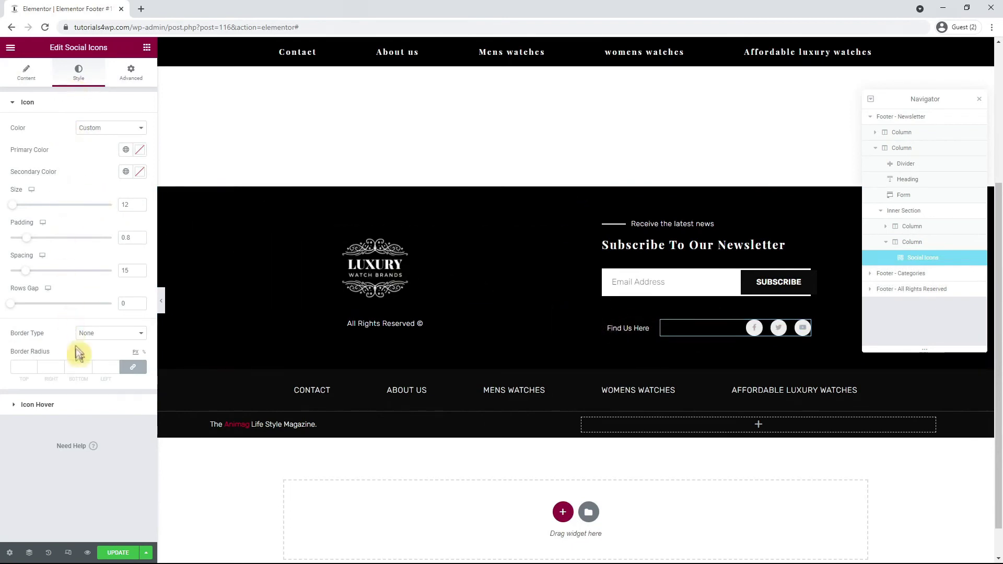
pyautogui.click(82, 406)
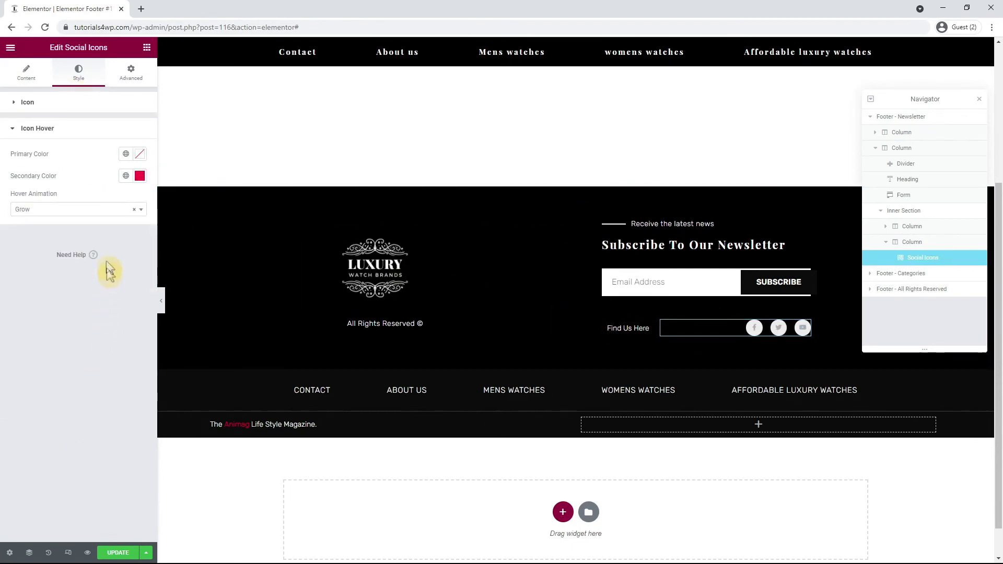
pyautogui.click(139, 176)
pyautogui.moveTo(83, 230); pyautogui.dragTo(18, 347)
pyautogui.click(54, 370)
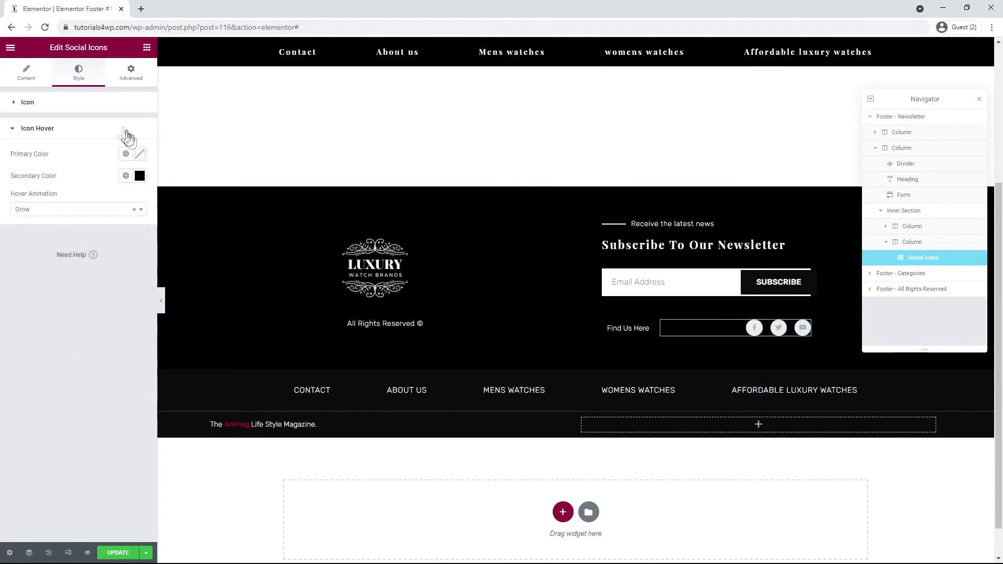
# Step: Set the hover background color of the newsletter form's Subscribe button to green 00CE1B
pyautogui.click(113, 104)
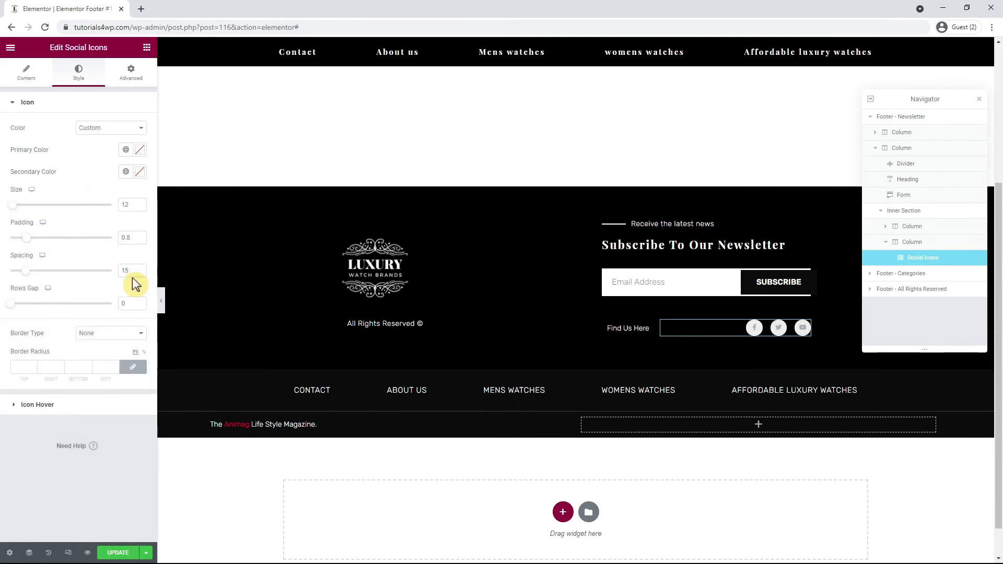
pyautogui.click(685, 282)
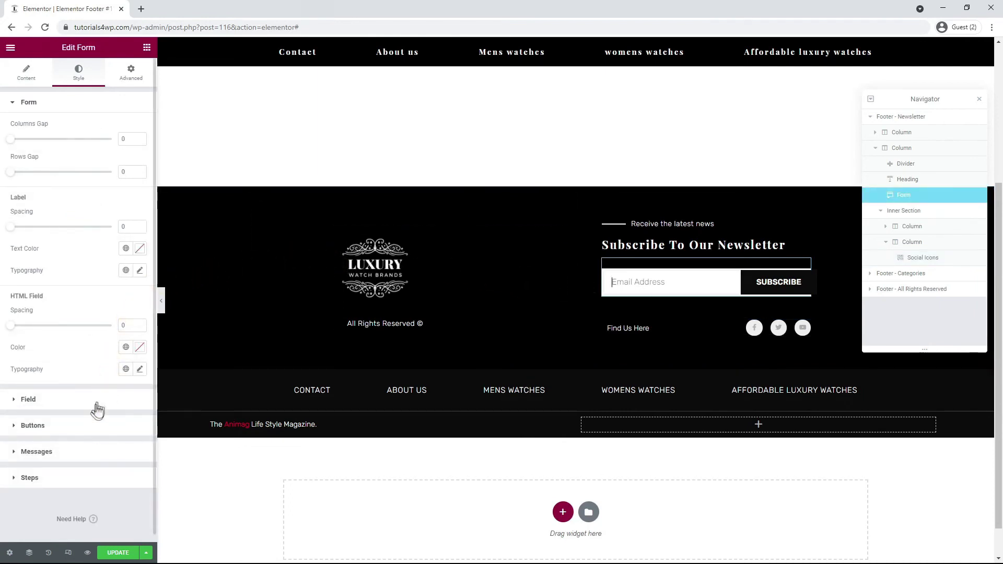
pyautogui.click(94, 428)
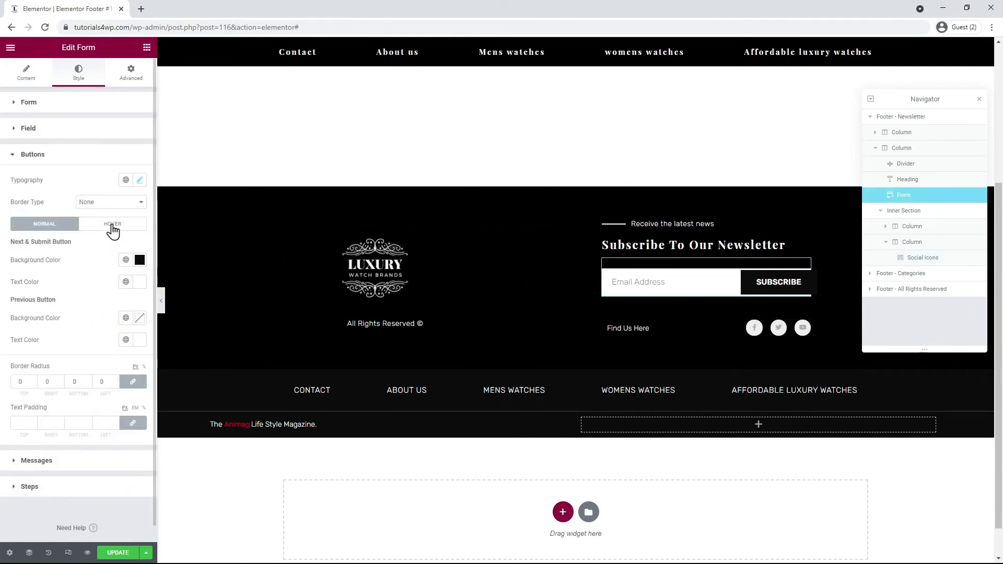
pyautogui.click(111, 225)
pyautogui.click(139, 260)
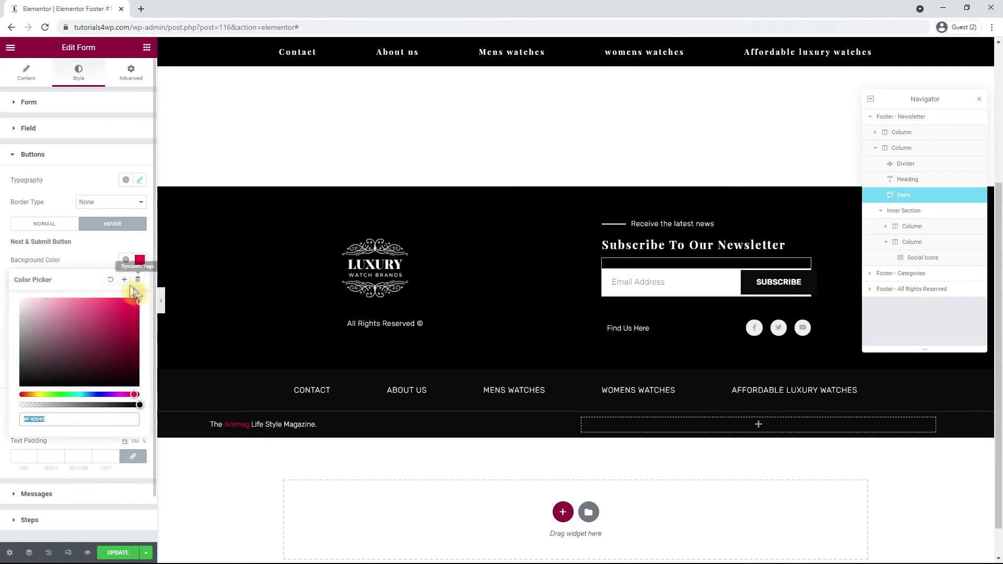
pyautogui.hotkey('ctrl', 'v')
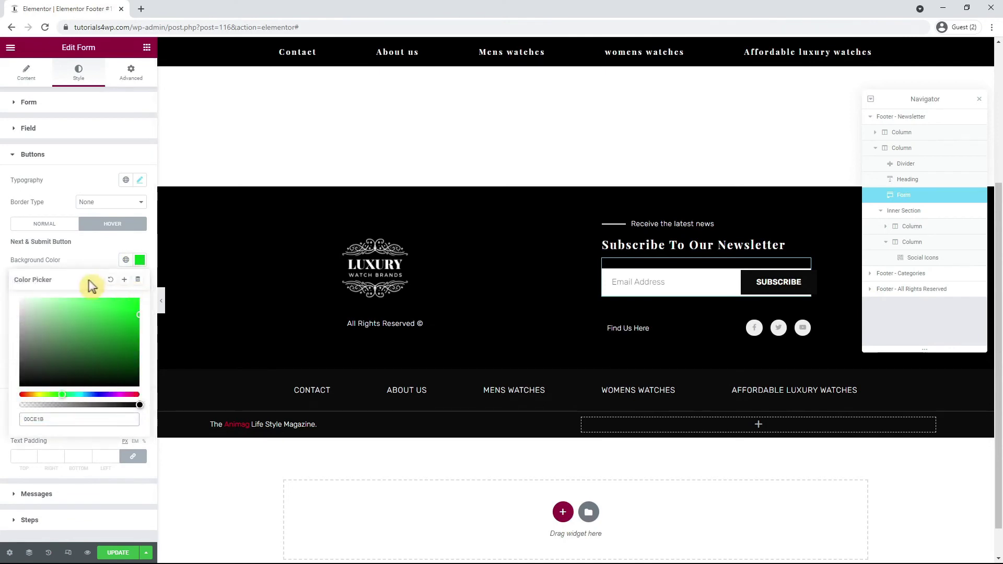
pyautogui.click(83, 243)
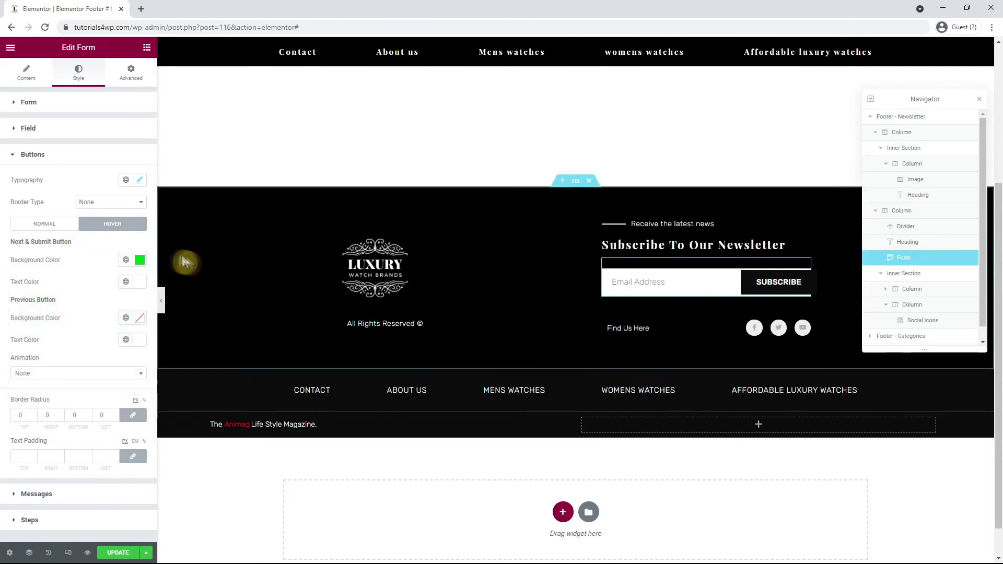
# Step: Set the logo column's left padding to 10%, and the newsletter column's padding to 40 px right and 20 px left
pyautogui.click(256, 193)
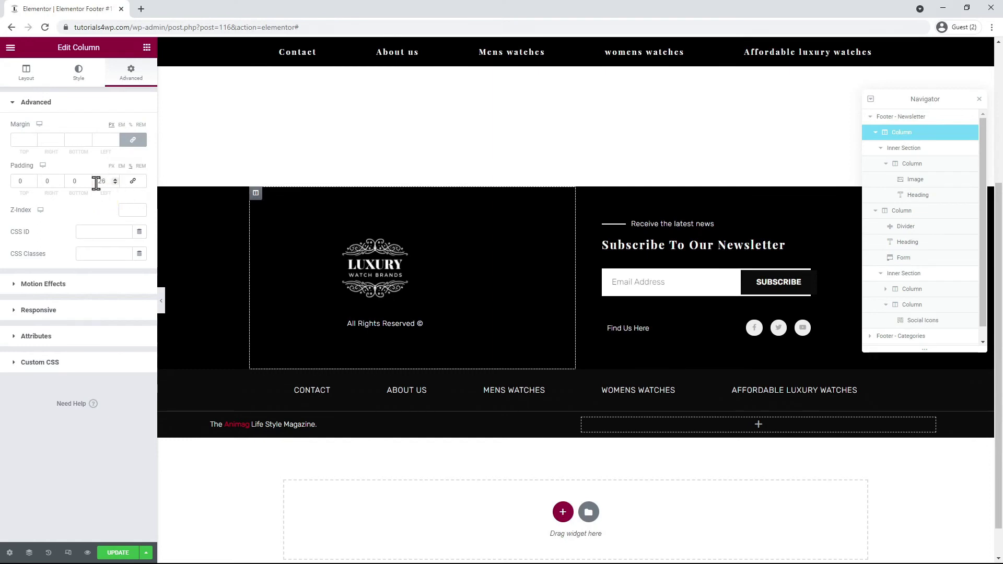
pyautogui.write('10')
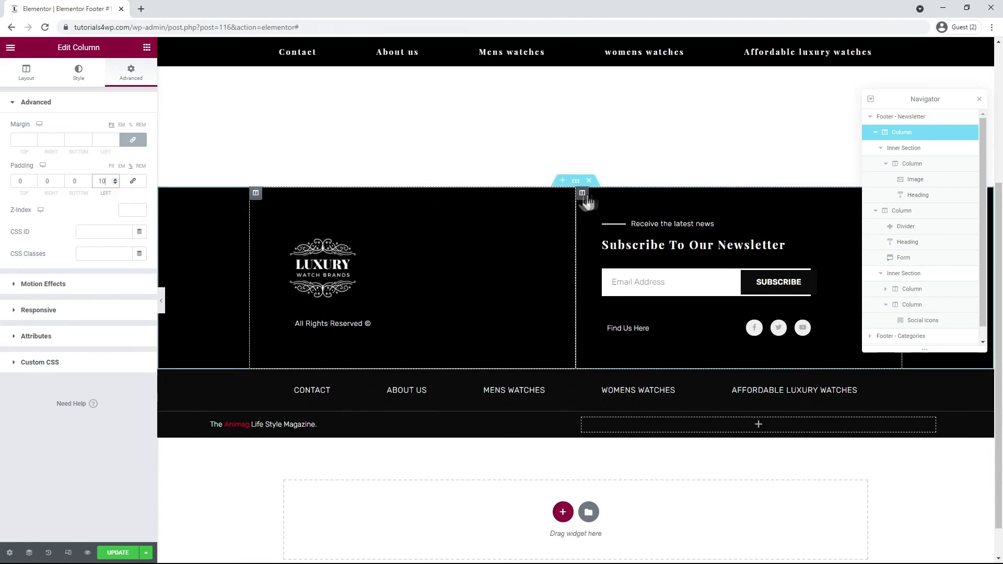
pyautogui.click(581, 194)
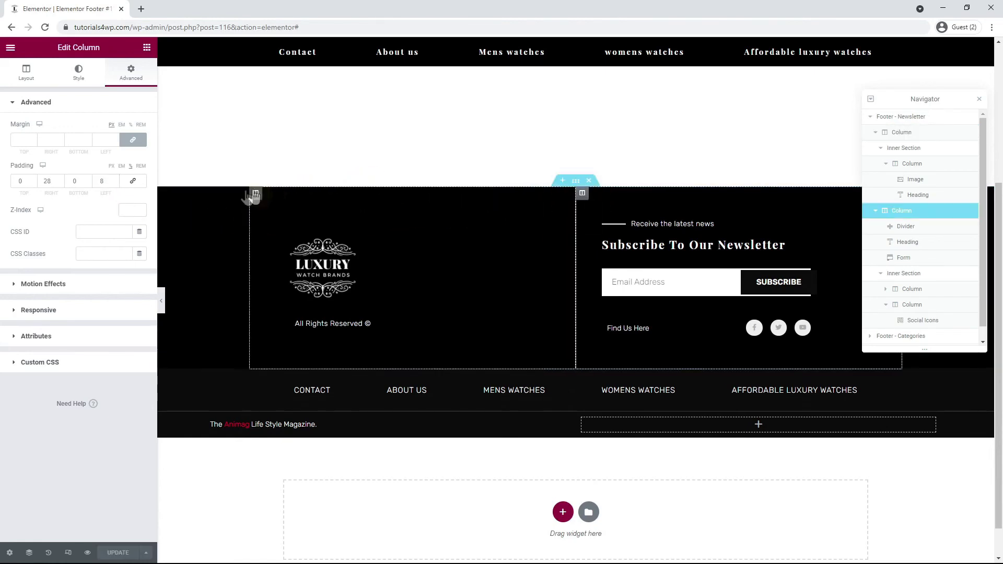
pyautogui.click(133, 181)
pyautogui.click(131, 182)
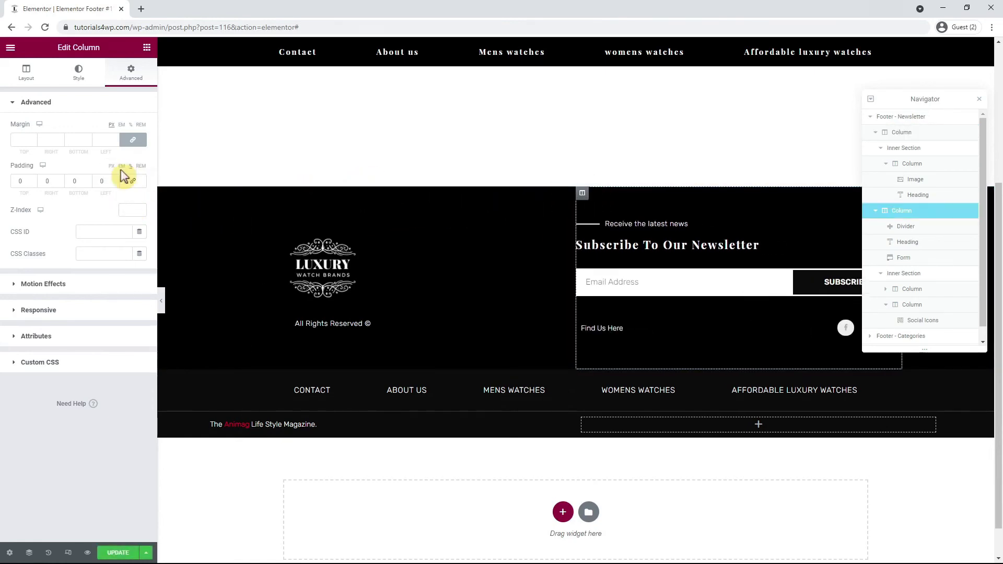
pyautogui.click(112, 168)
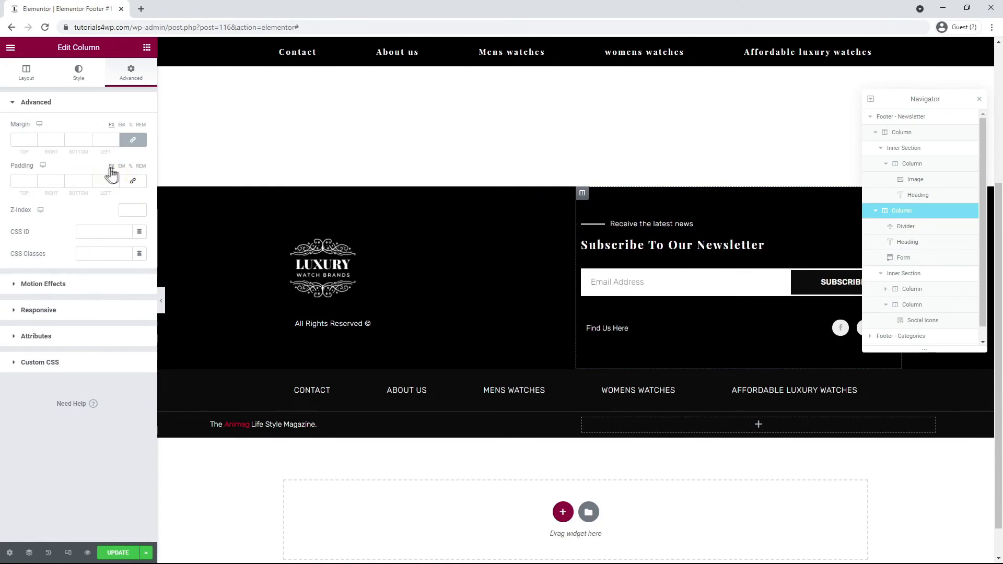
pyautogui.click(52, 182)
pyautogui.write('40')
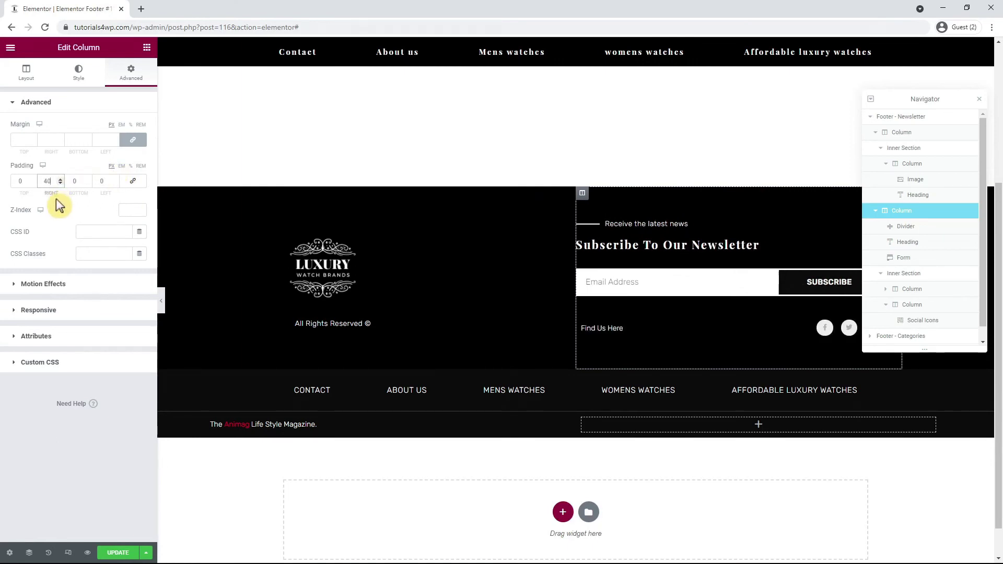
pyautogui.click(76, 188)
pyautogui.click(100, 181)
pyautogui.write('20')
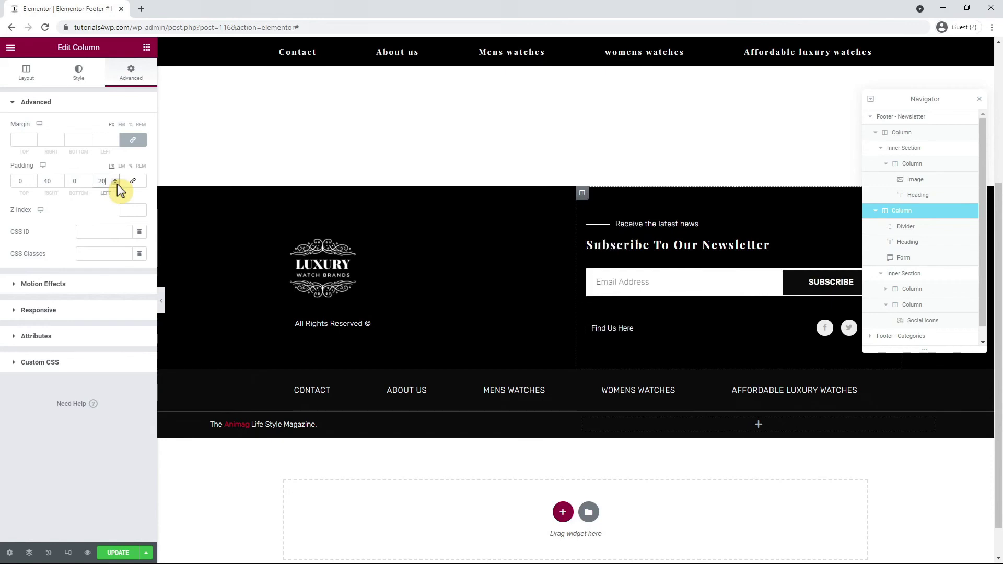
pyautogui.moveTo(895, 101); pyautogui.dragTo(716, 346)
# Step: Set the footer logo image's left and bottom padding to 20 px
pyautogui.click(366, 276)
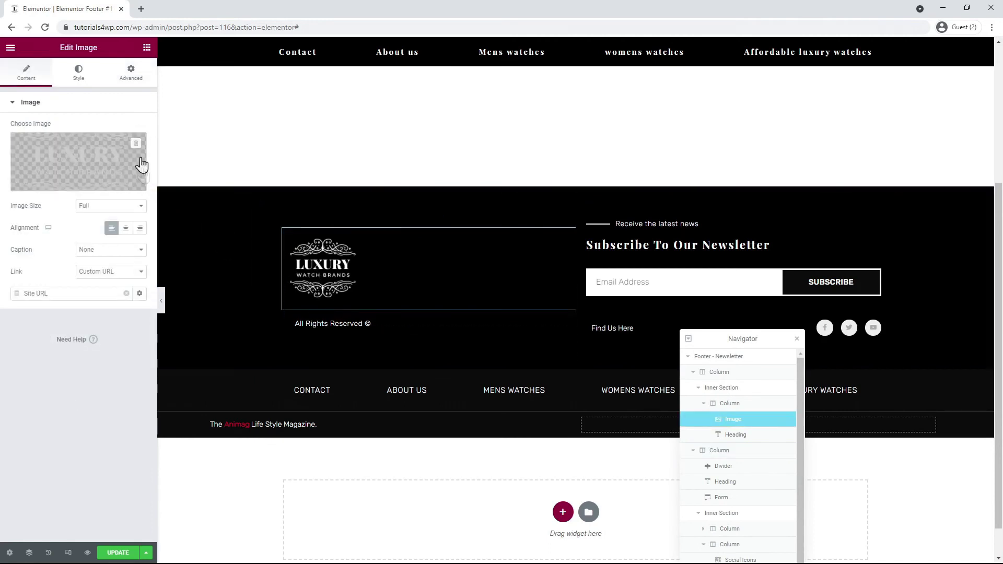
pyautogui.click(137, 76)
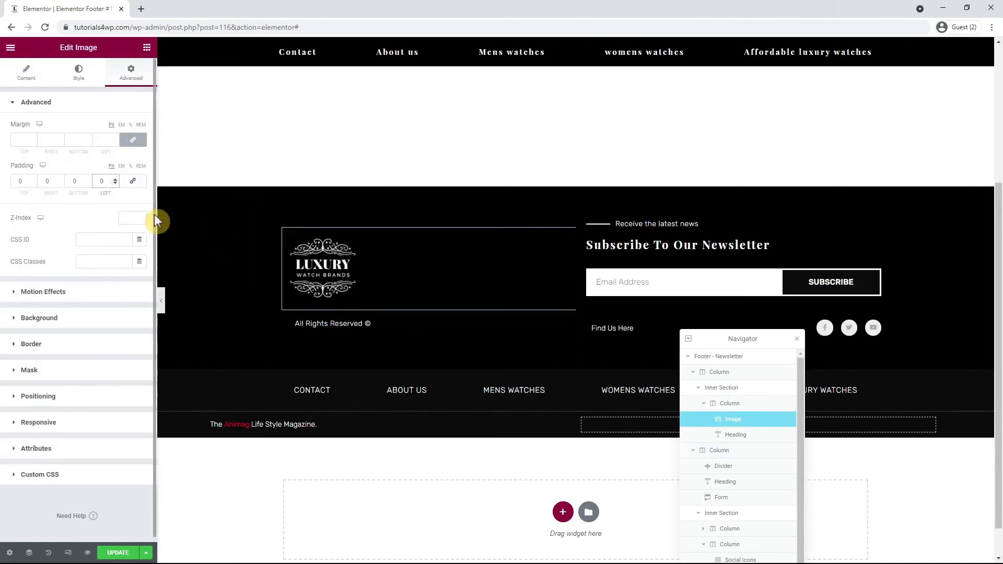
pyautogui.write('2')
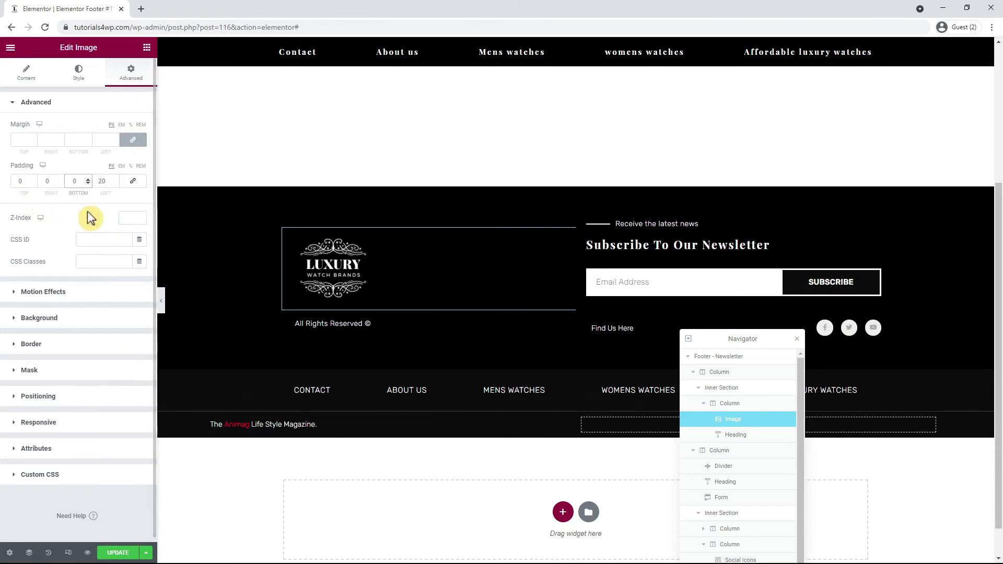
pyautogui.write('2')
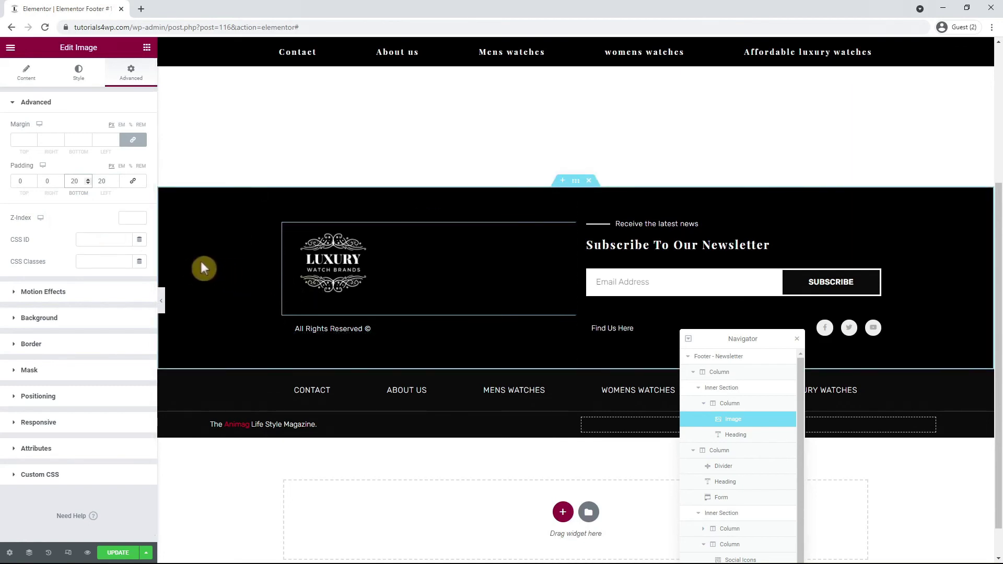
# Step: Check the style and padding settings of the "All Rights Reserved ©" heading
pyautogui.click(332, 328)
pyautogui.click(78, 73)
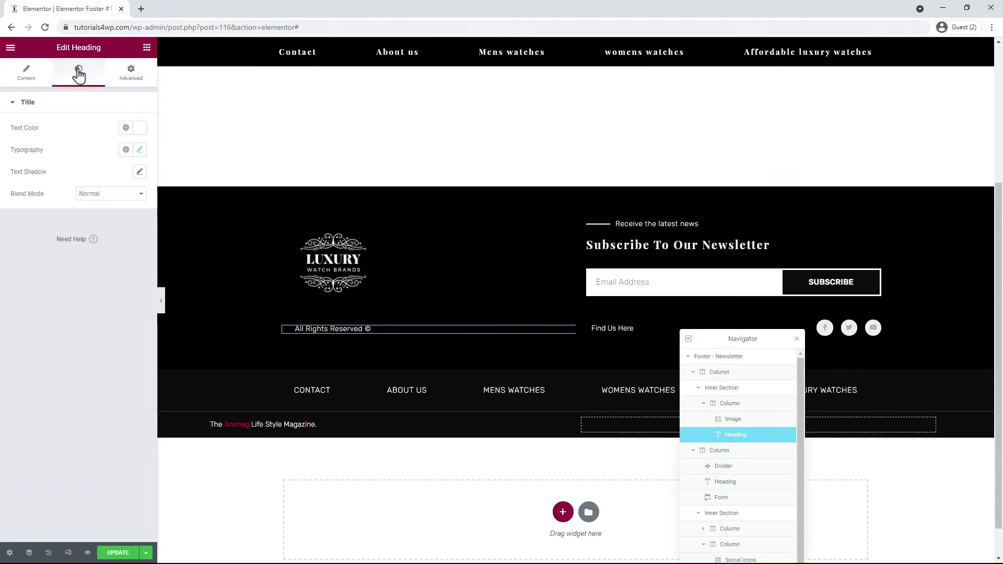
pyautogui.click(131, 77)
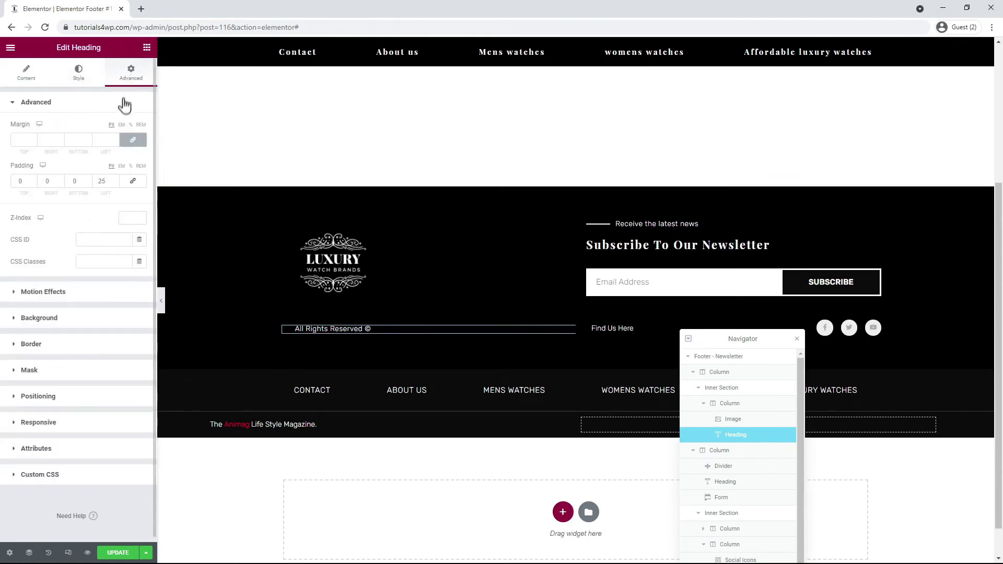
# Step: In the tablet view, reset the footer logo's padding to 0 on all sides and center the image
pyautogui.click(133, 180)
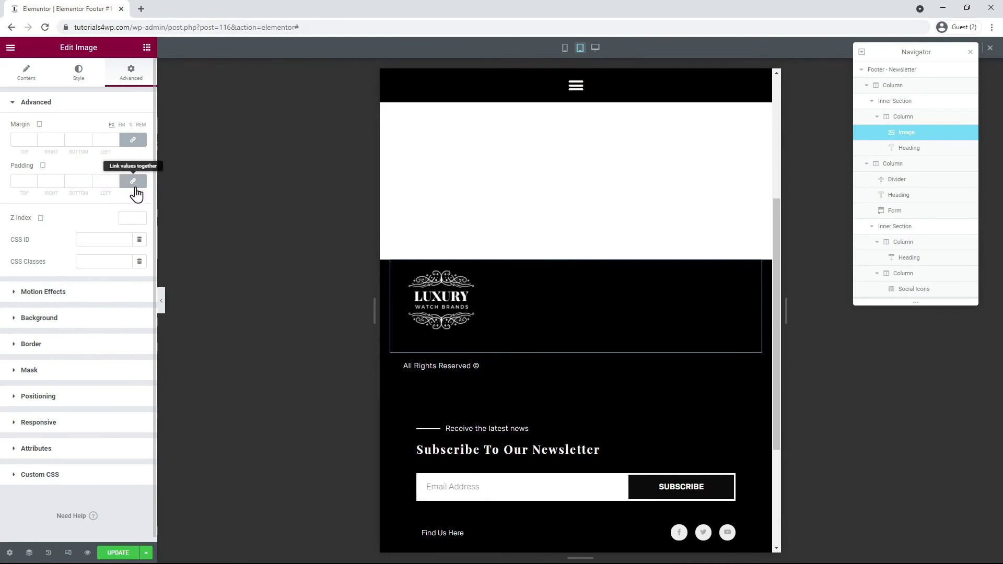
pyautogui.click(135, 187)
pyautogui.click(135, 185)
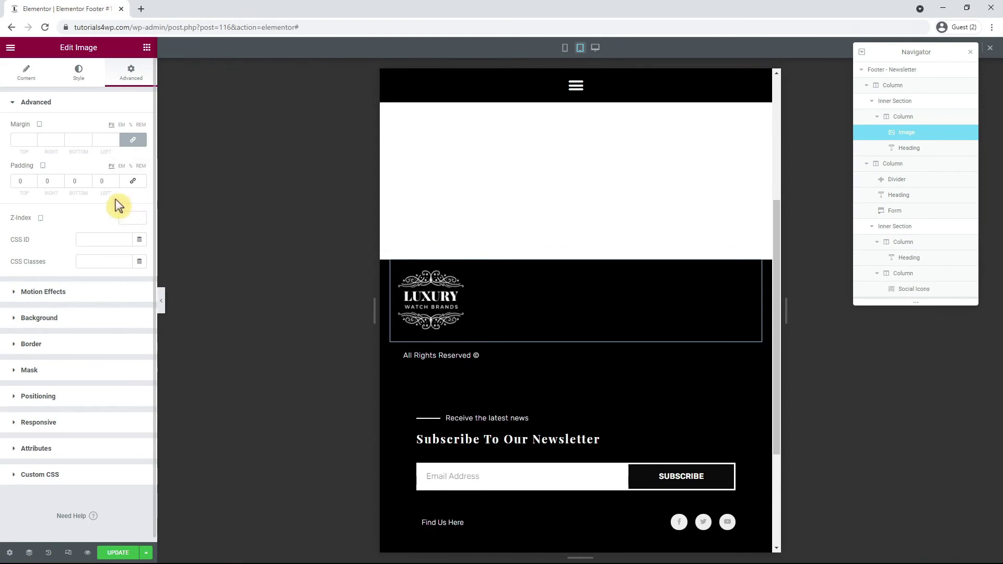
pyautogui.click(18, 81)
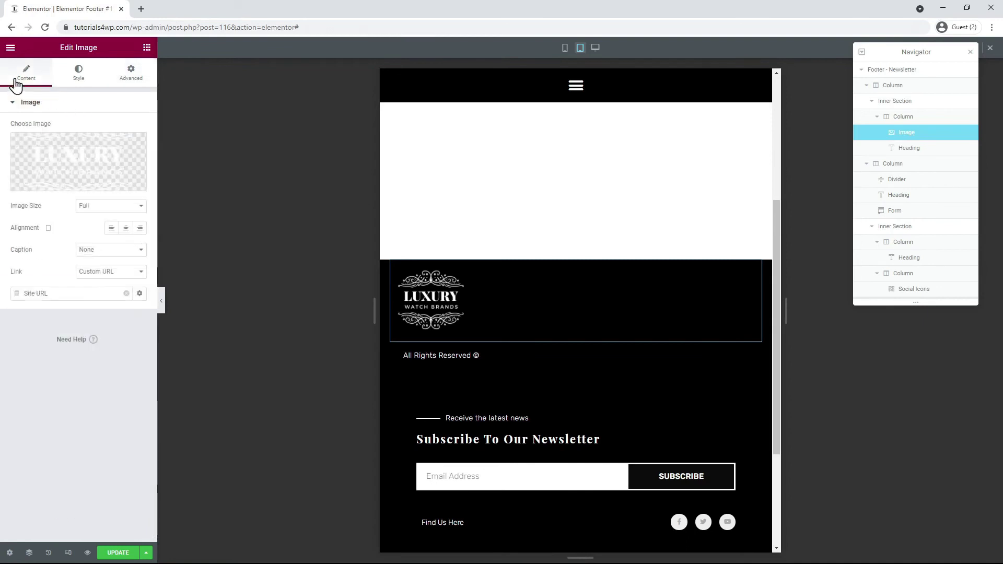
pyautogui.click(125, 227)
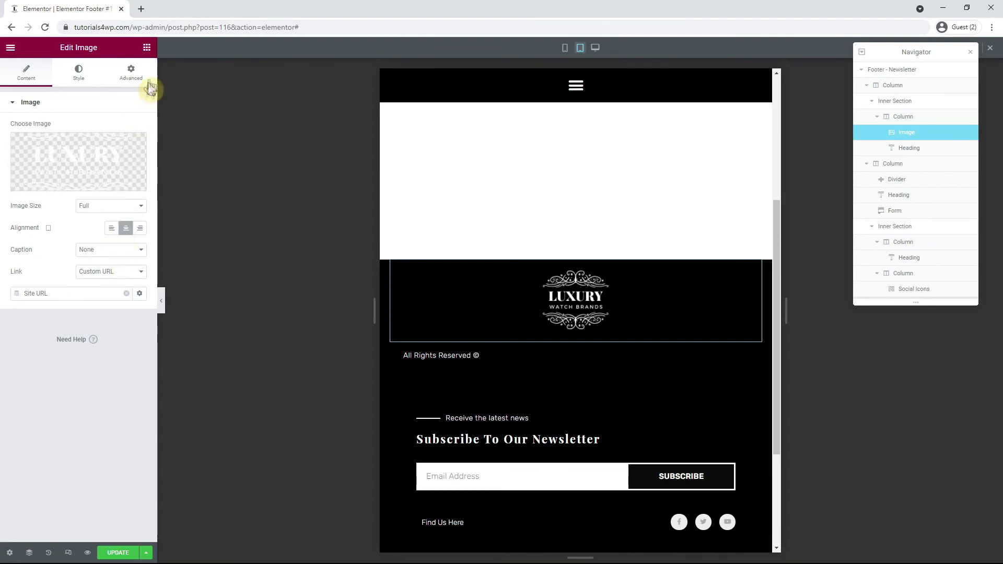
# Step: For tablet, set the logo's top padding to 40 px and the Footer - Newsletter section's top margin to 0
pyautogui.click(134, 75)
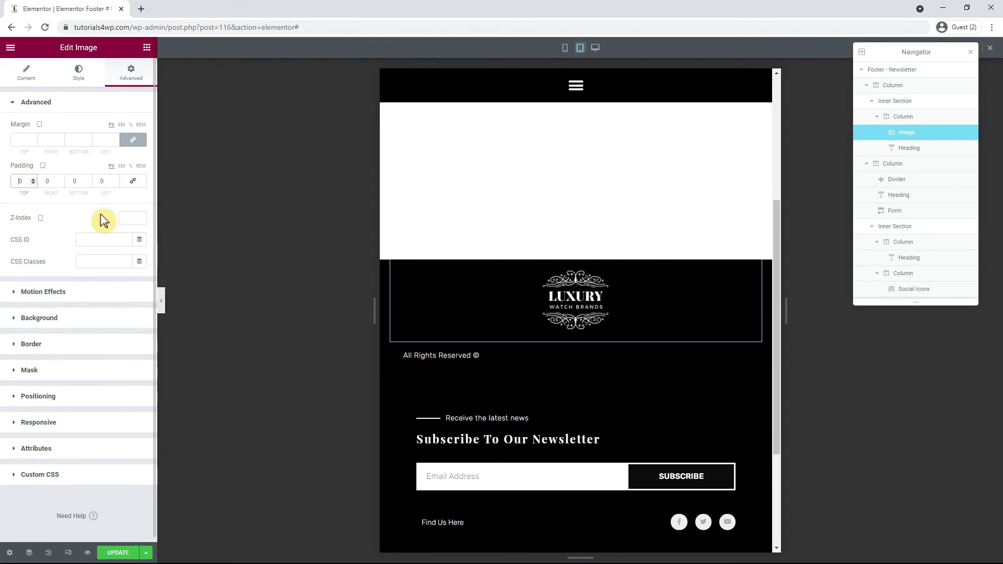
pyautogui.write('4')
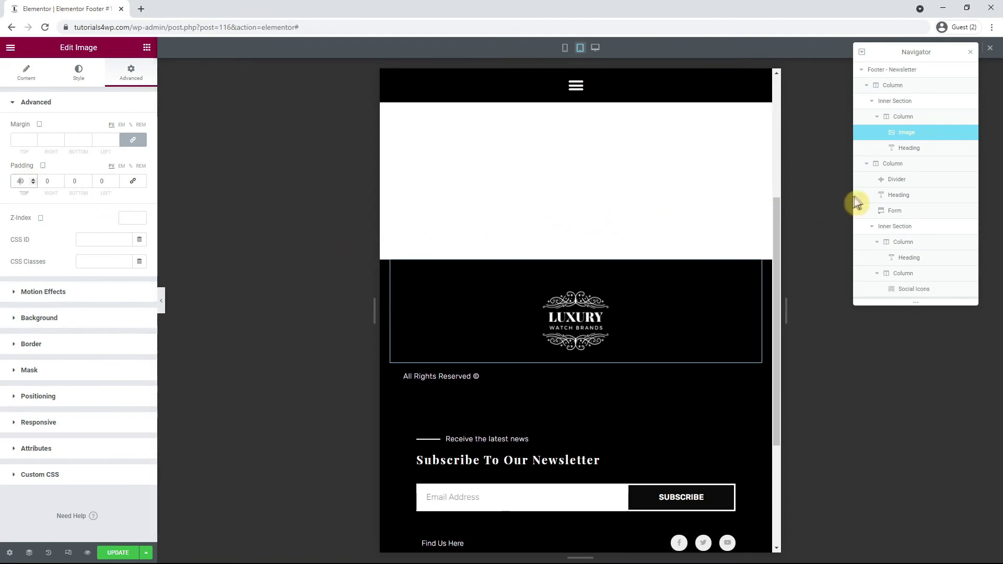
pyautogui.click(917, 73)
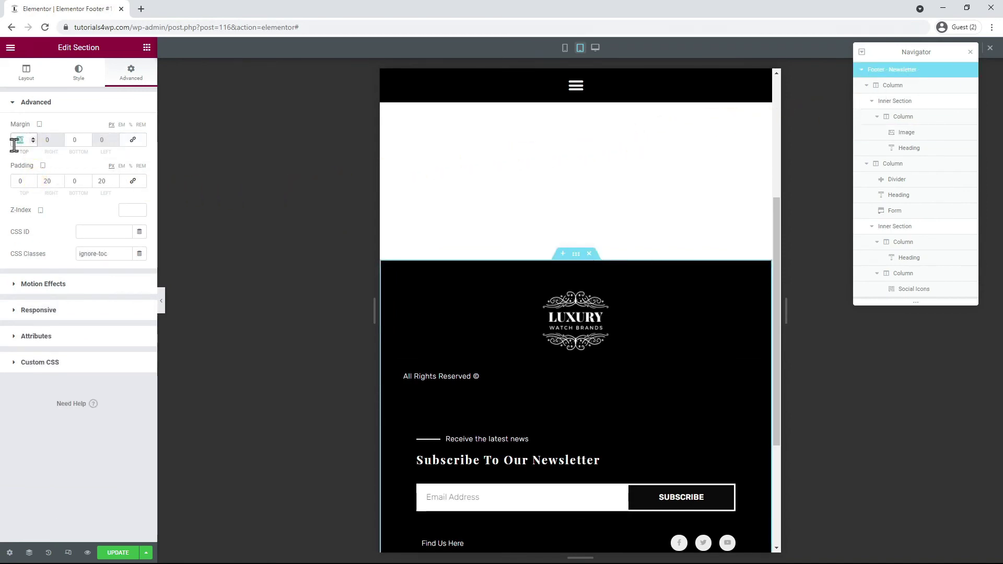
pyautogui.write('0')
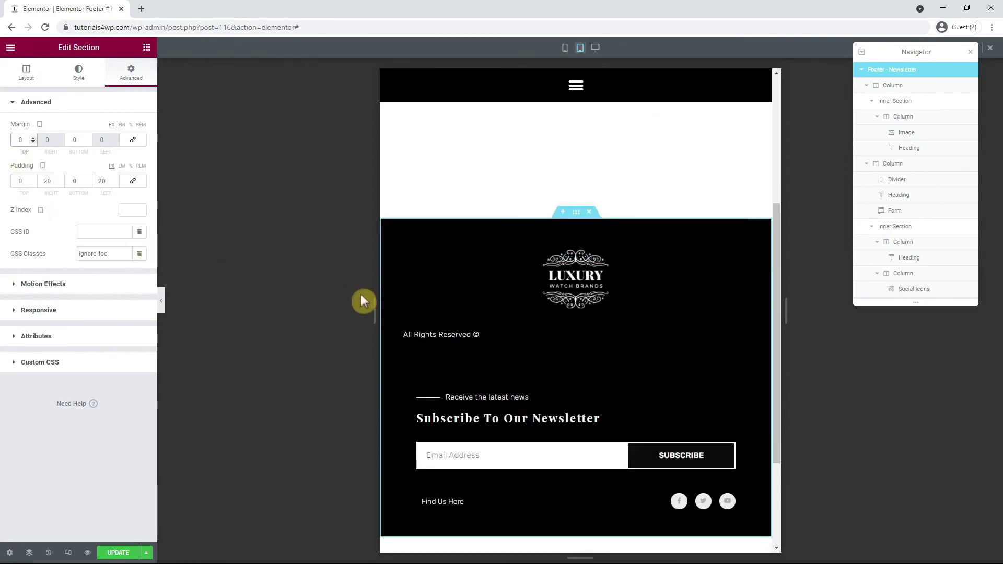
# Step: For tablet, set the "All Rights Reserved ©" heading's padding to 0 on all sides and center its text
pyautogui.click(441, 335)
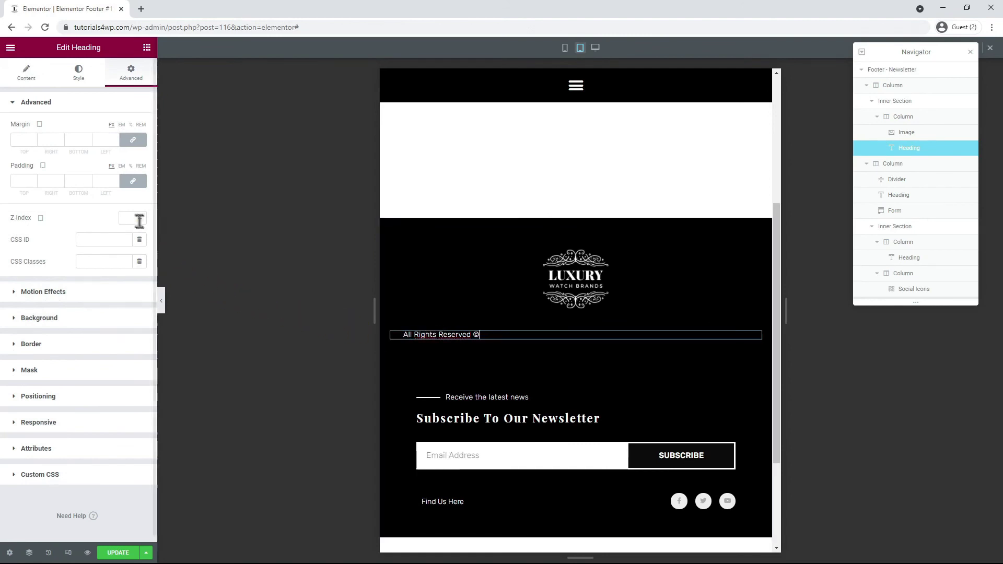
pyautogui.click(134, 182)
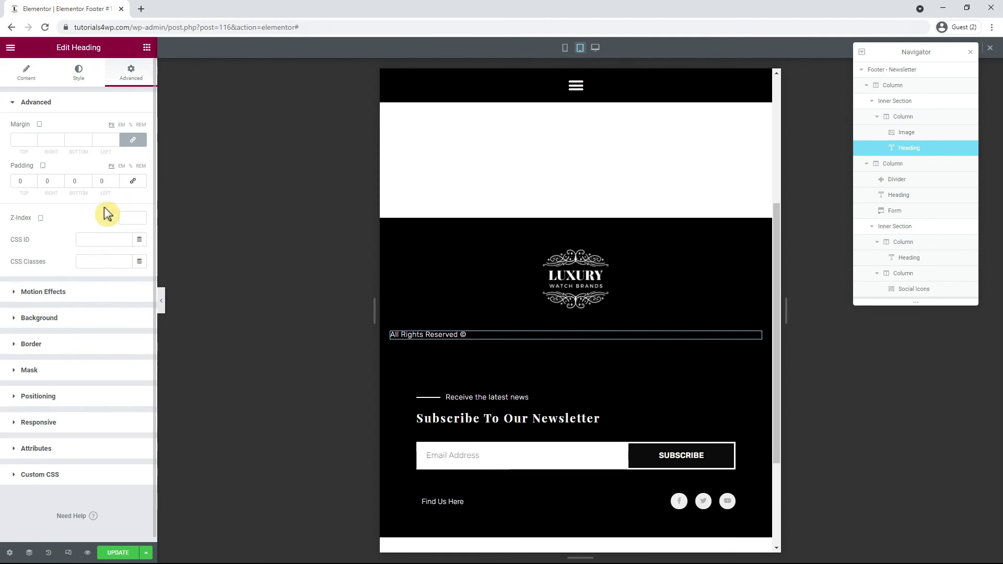
pyautogui.click(20, 77)
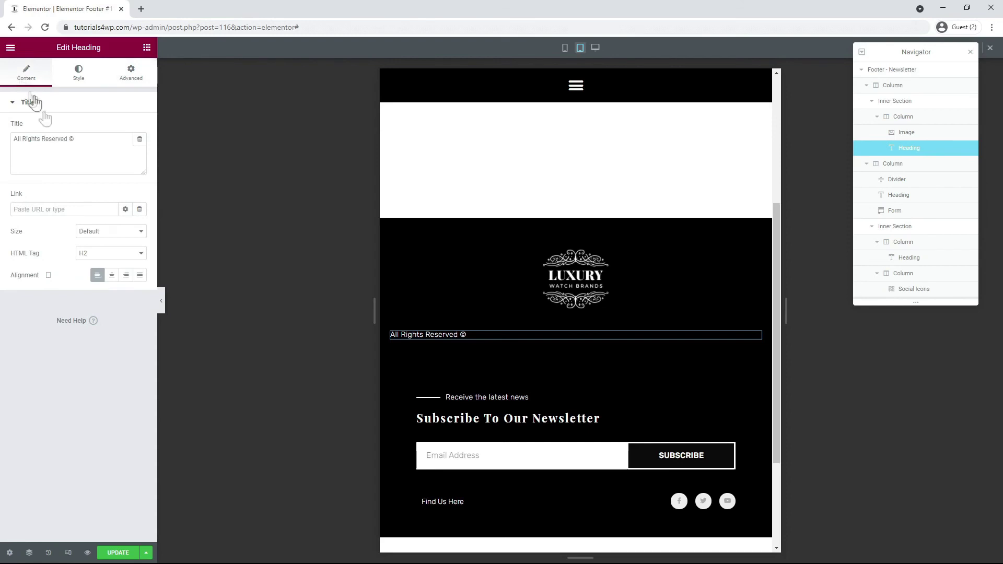
pyautogui.click(112, 277)
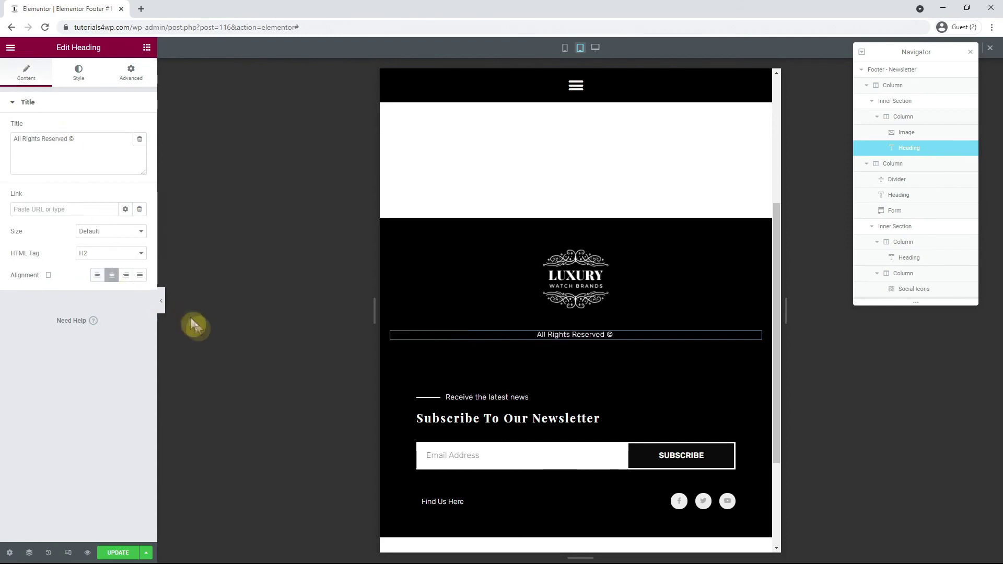
# Step: For tablet, set the newsletter column's right and left margins to 10 px and its padding to 10 px on all sides
pyautogui.click(397, 372)
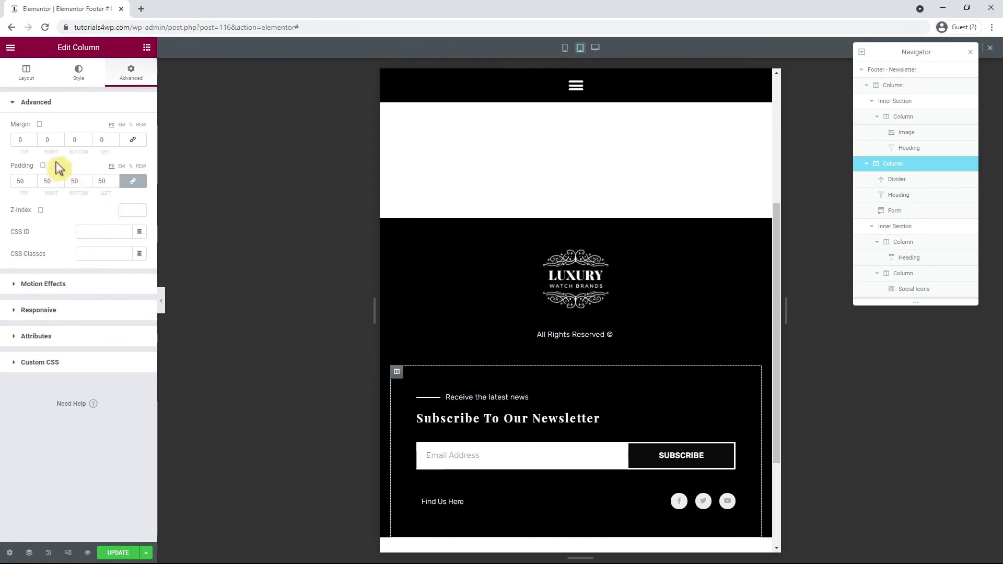
pyautogui.click(46, 140)
pyautogui.write('1')
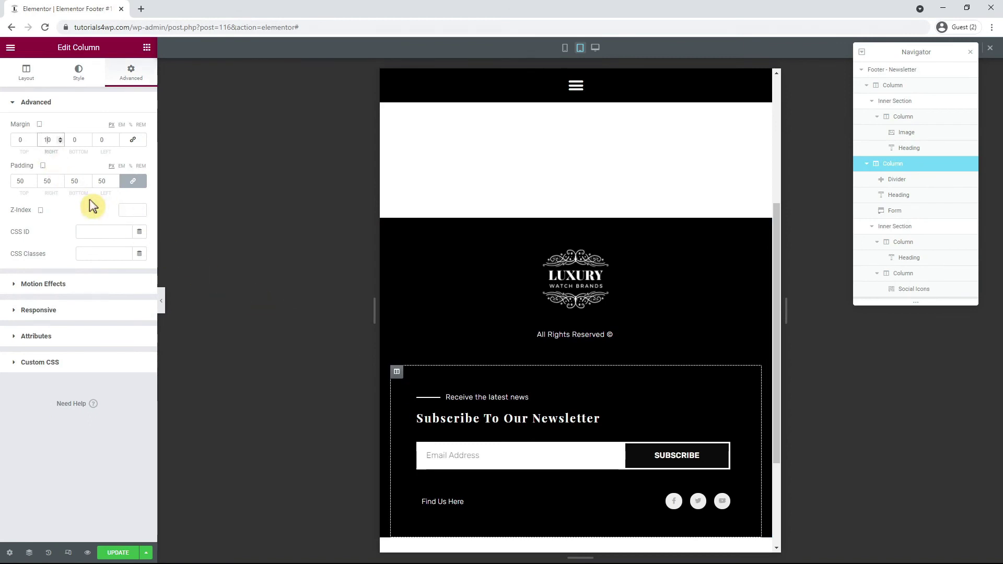
pyautogui.click(96, 139)
pyautogui.write('1')
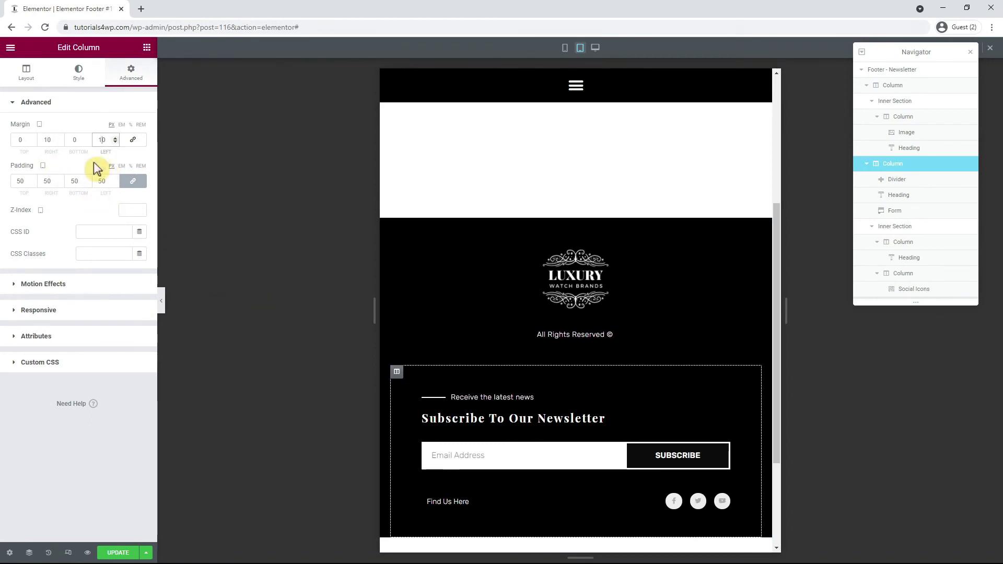
pyautogui.doubleClick(98, 180)
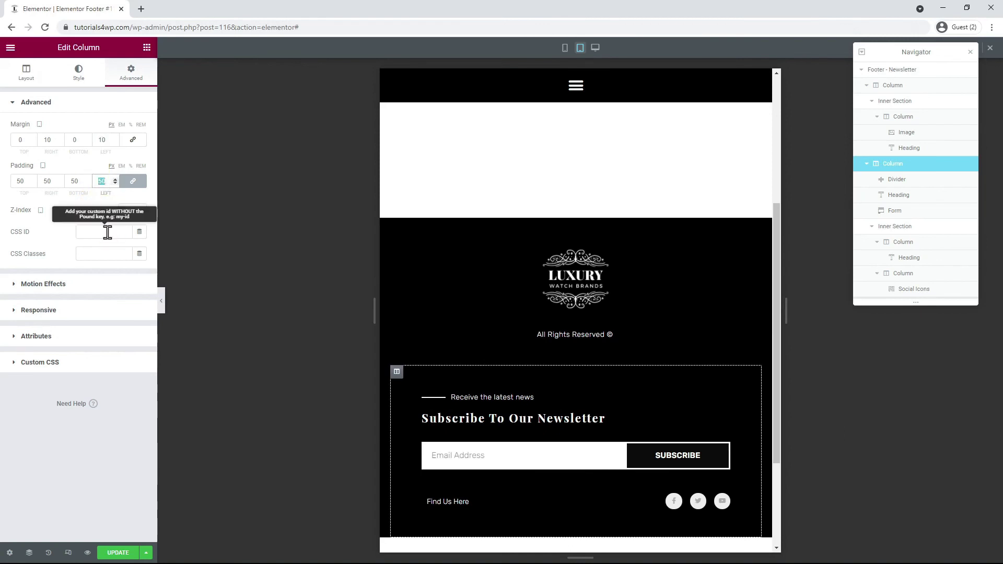
pyautogui.write('10')
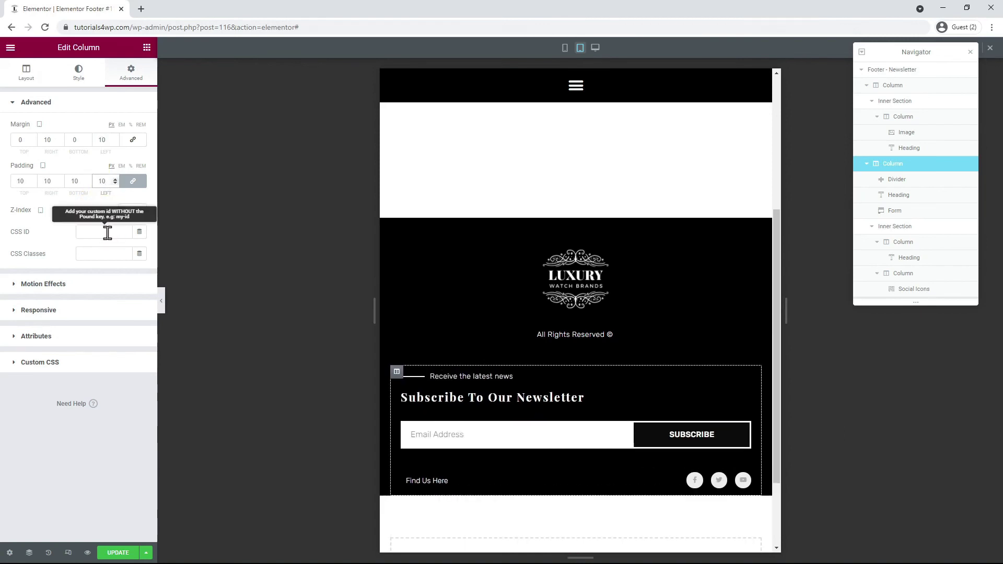
# Step: For tablet, set the newsletter form's top margin to 10 px and the "Find Us Here" inner section's padding to 0 on all sides
pyautogui.scroll(-2, 560, 355)
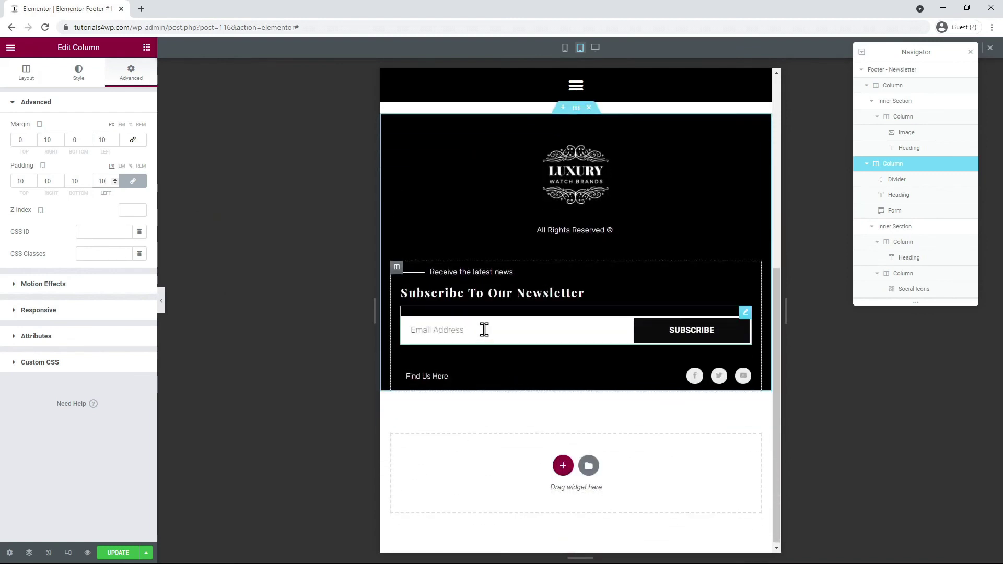
pyautogui.click(484, 330)
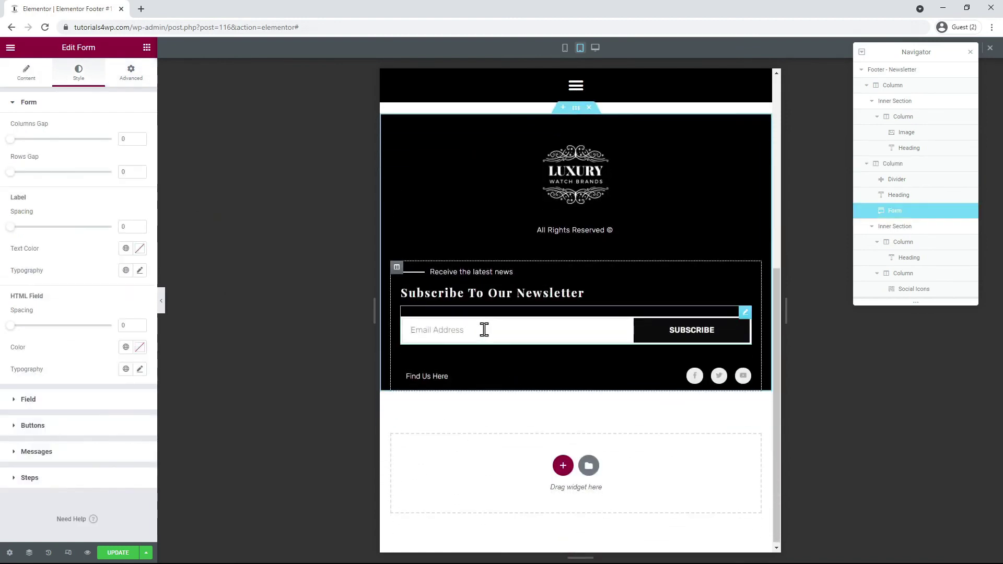
pyautogui.click(133, 73)
pyautogui.click(133, 139)
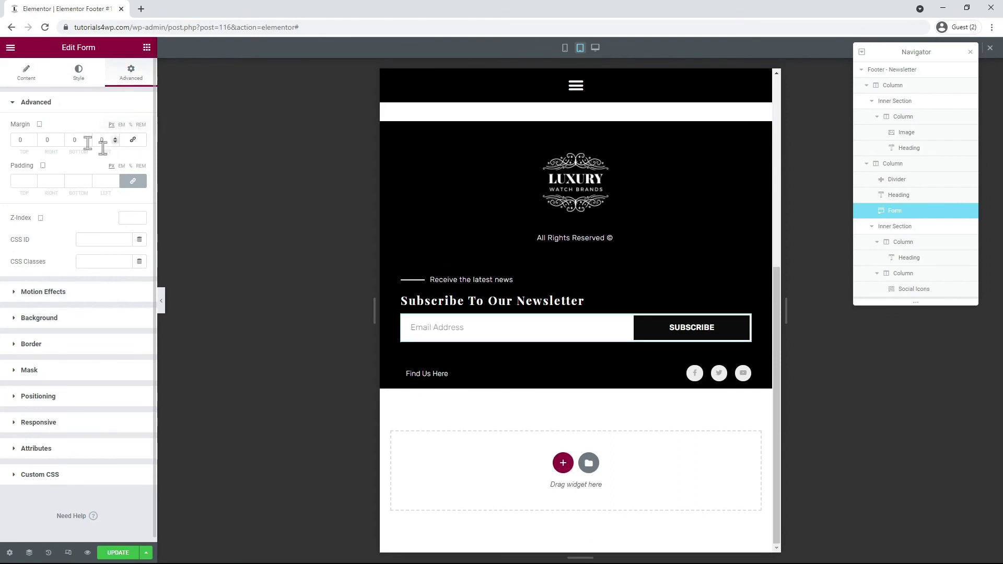
pyautogui.write('1')
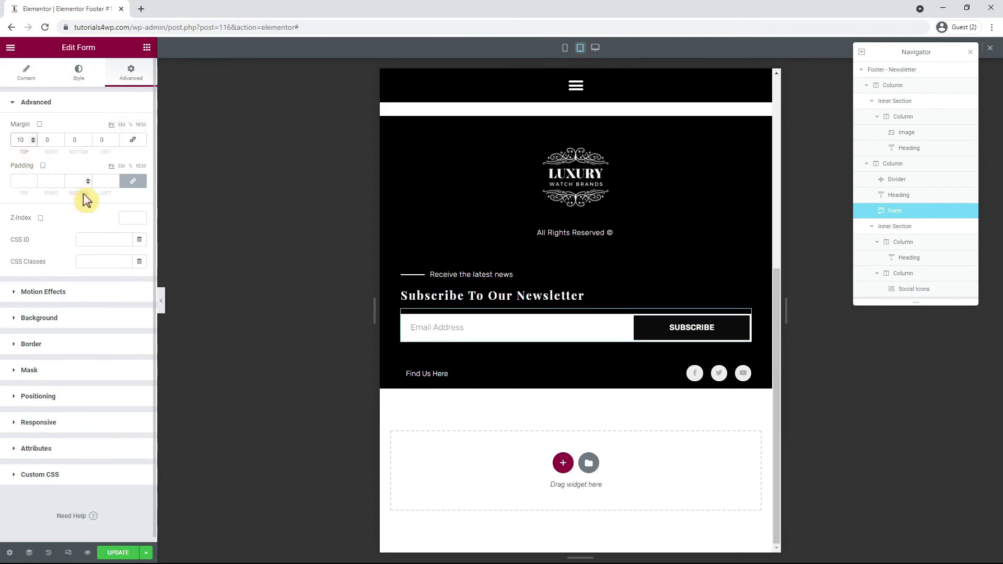
pyautogui.click(571, 366)
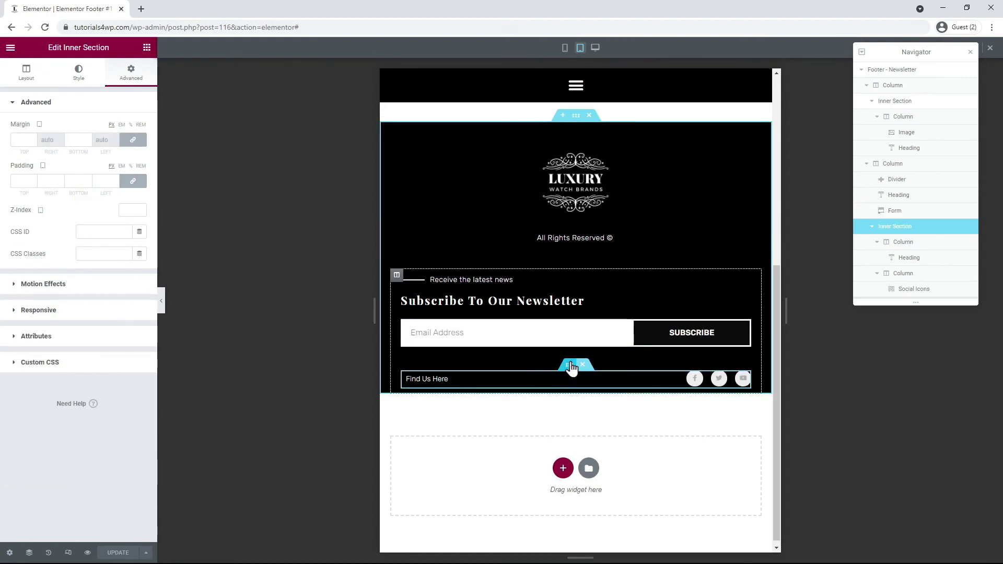
pyautogui.click(141, 184)
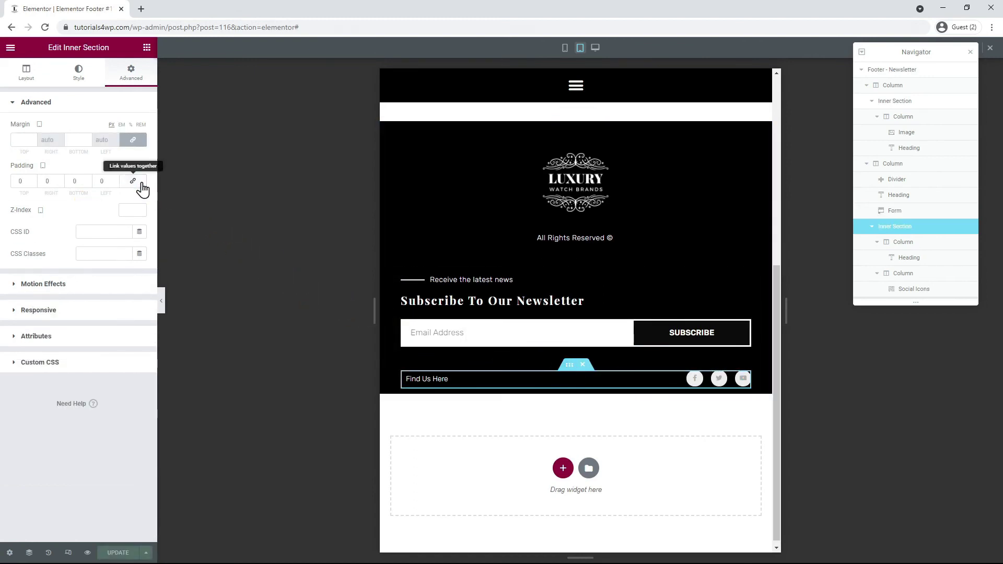
# Step: In the mobile view, right-align the "Find Us Here" heading and the social icons below it
pyautogui.click(565, 47)
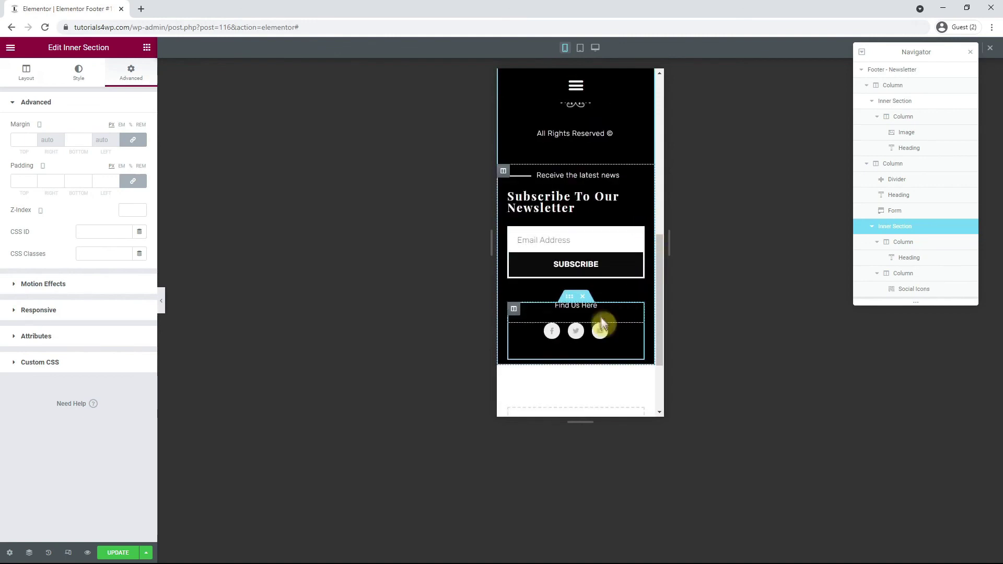
pyautogui.click(597, 308)
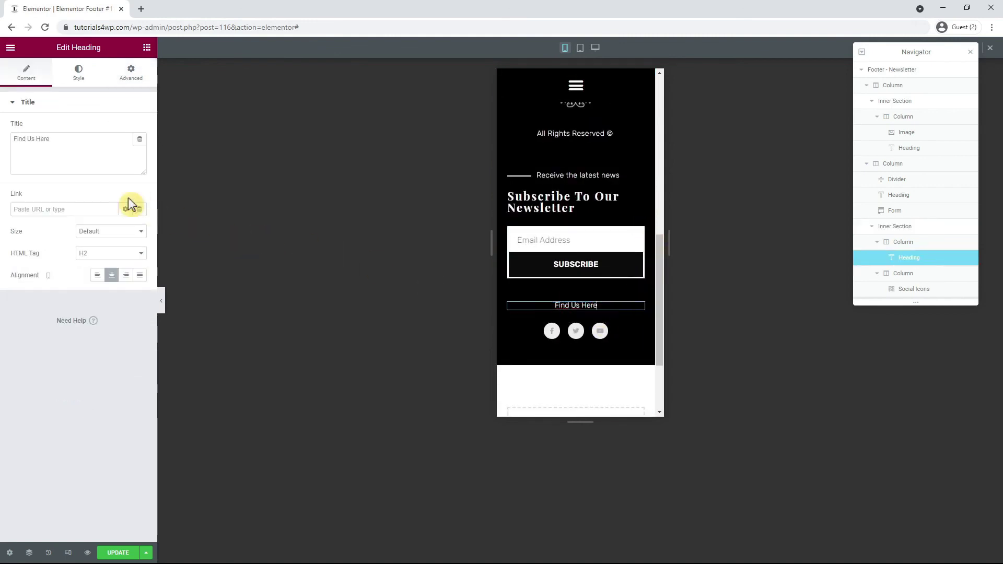
pyautogui.click(127, 278)
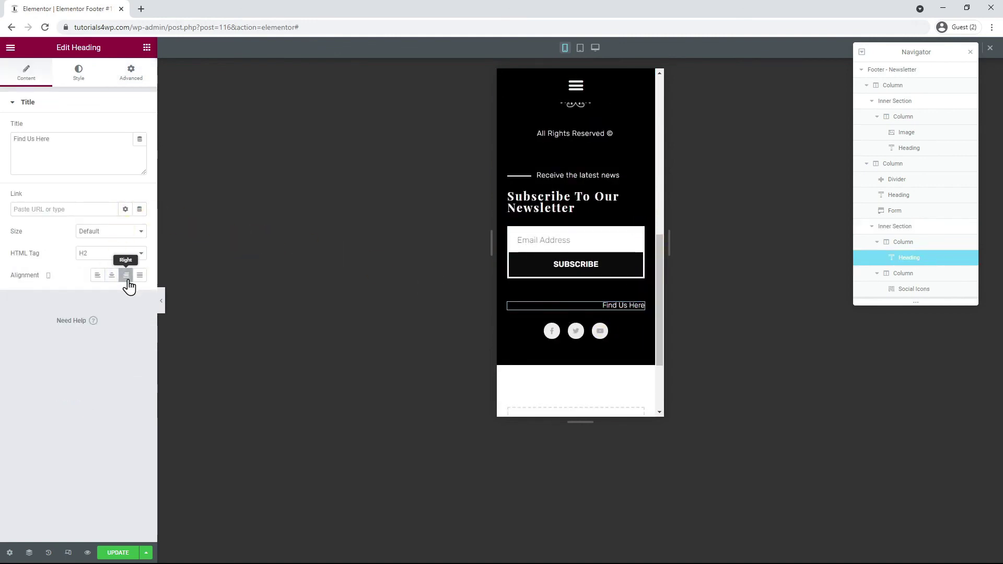
pyautogui.click(576, 331)
pyautogui.click(17, 76)
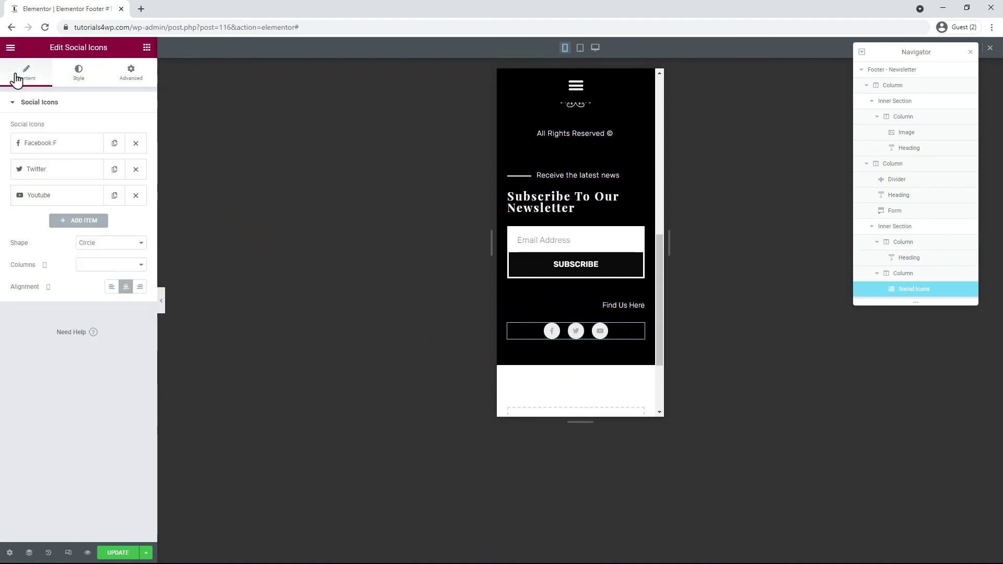
pyautogui.click(140, 287)
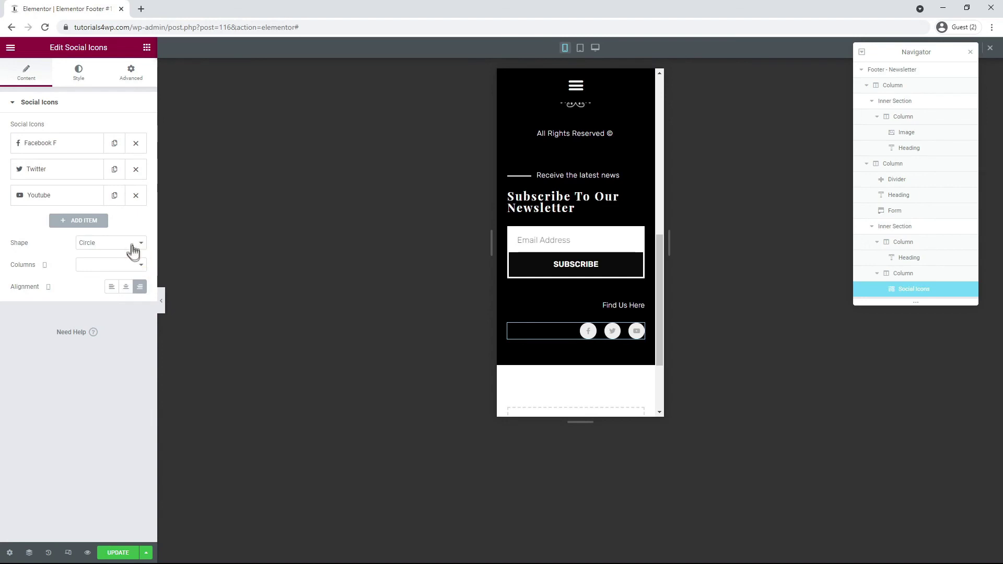
# Step: Set the social icons' mobile size to 8 and update the footer template
pyautogui.click(73, 75)
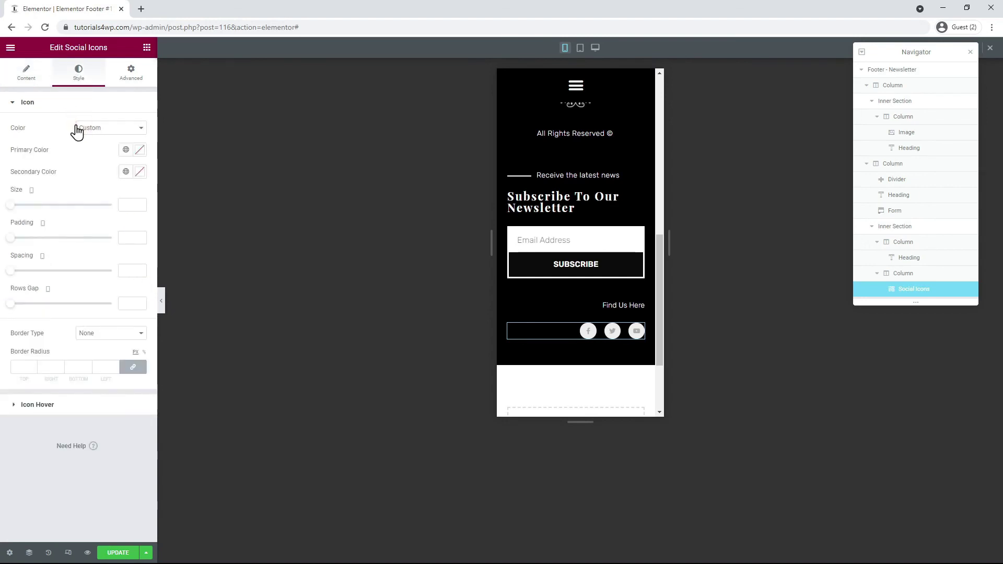
pyautogui.click(128, 205)
pyautogui.write('8')
pyautogui.click(119, 552)
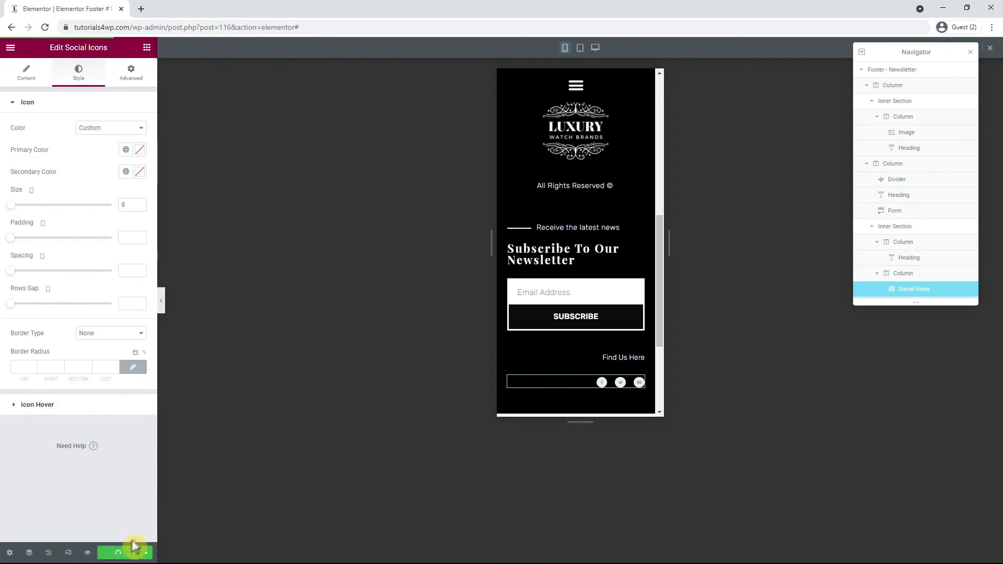
# Step: In the desktop view, switch the logo column's padding unit to px and set its left padding to 10 px
pyautogui.click(595, 48)
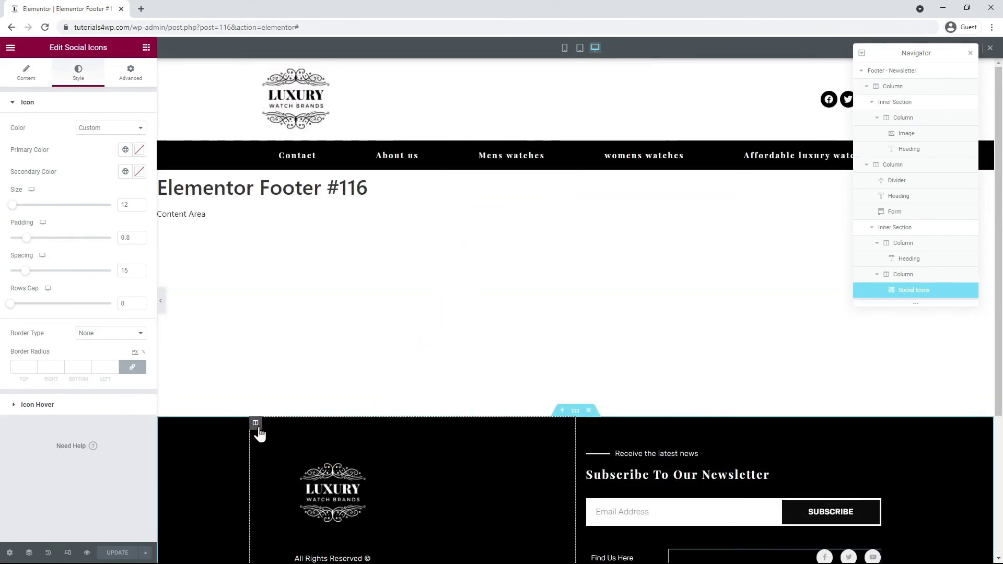
pyautogui.scroll(-3, 268, 446)
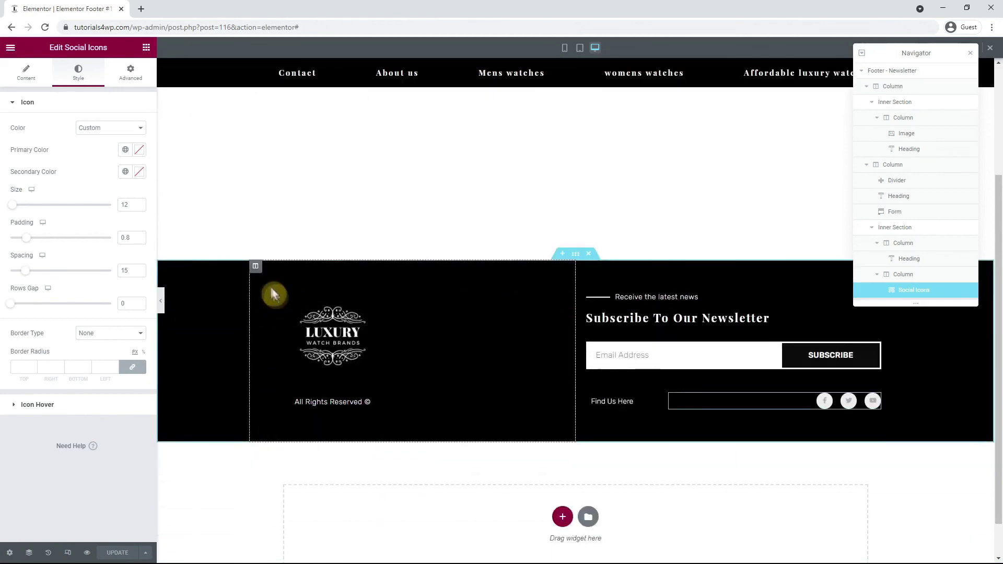
pyautogui.click(256, 266)
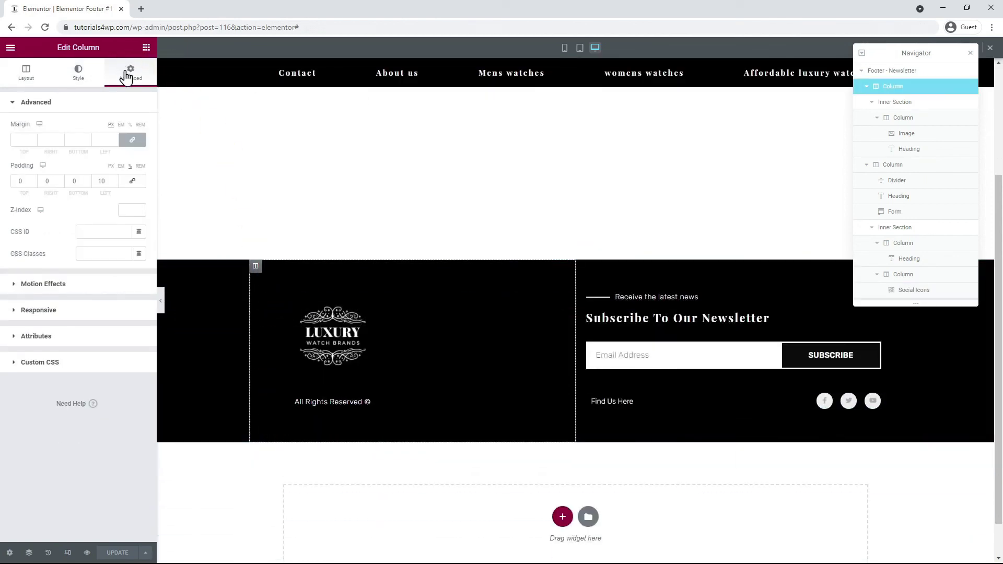
pyautogui.click(111, 166)
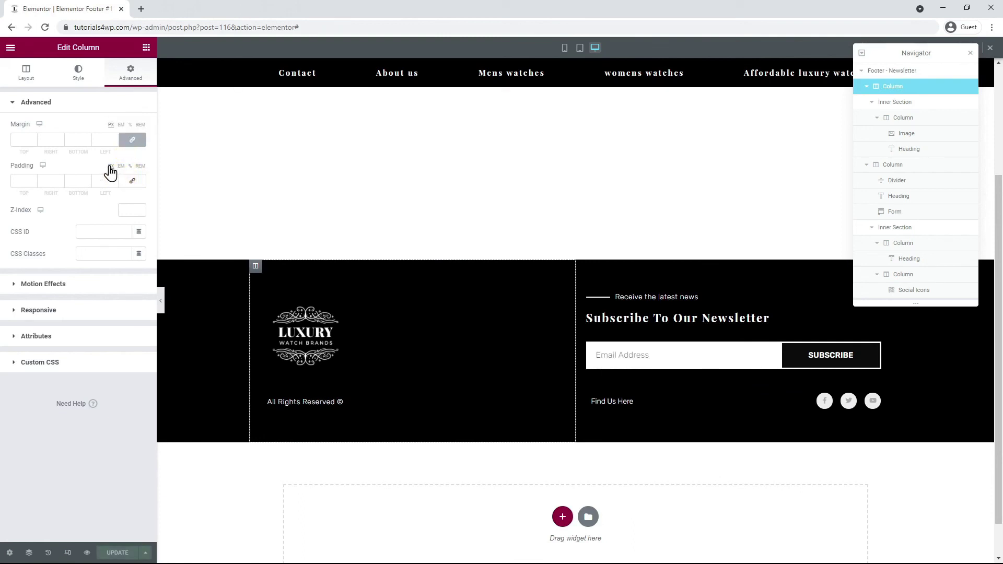
pyautogui.click(115, 182)
pyautogui.write('10')
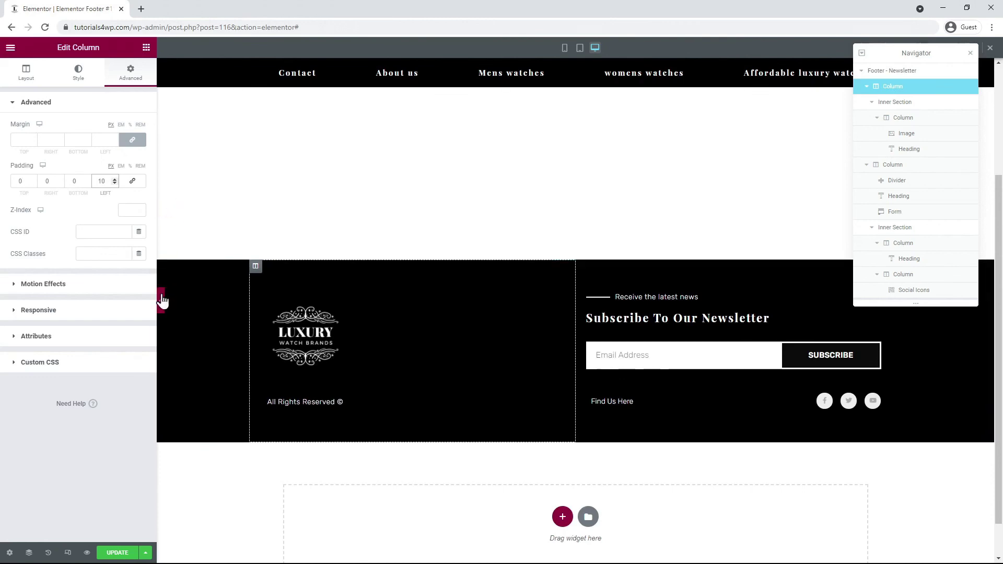
# Step: Check the desktop page layout with the editing panel hidden, and update the footer template
pyautogui.click(161, 299)
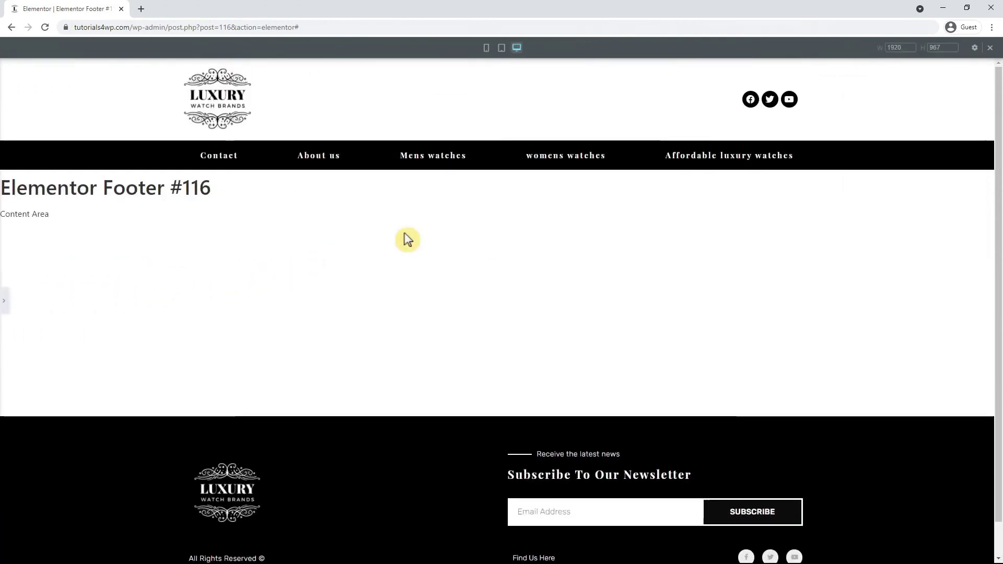
pyautogui.scroll(-1, 83, 262)
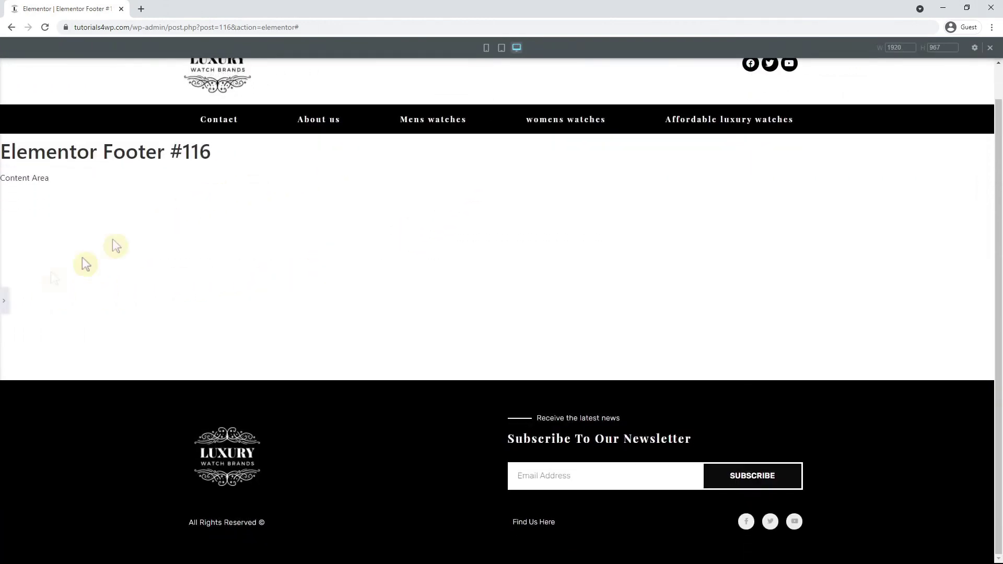
pyautogui.click(7, 302)
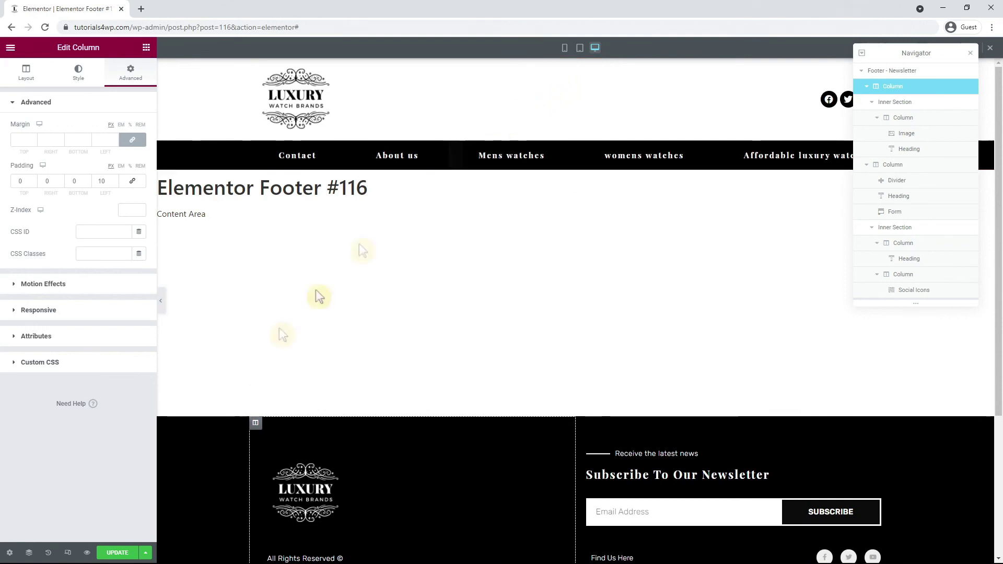
pyautogui.click(118, 554)
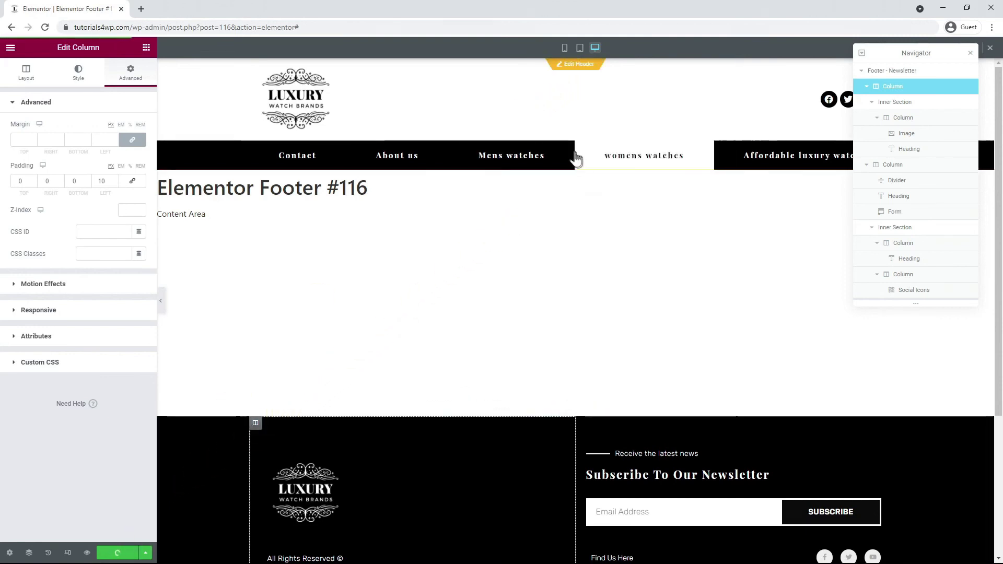
# Step: Switch from the footer to the header, exit to the WordPress dashboard and open the site's menu management page
pyautogui.click(571, 66)
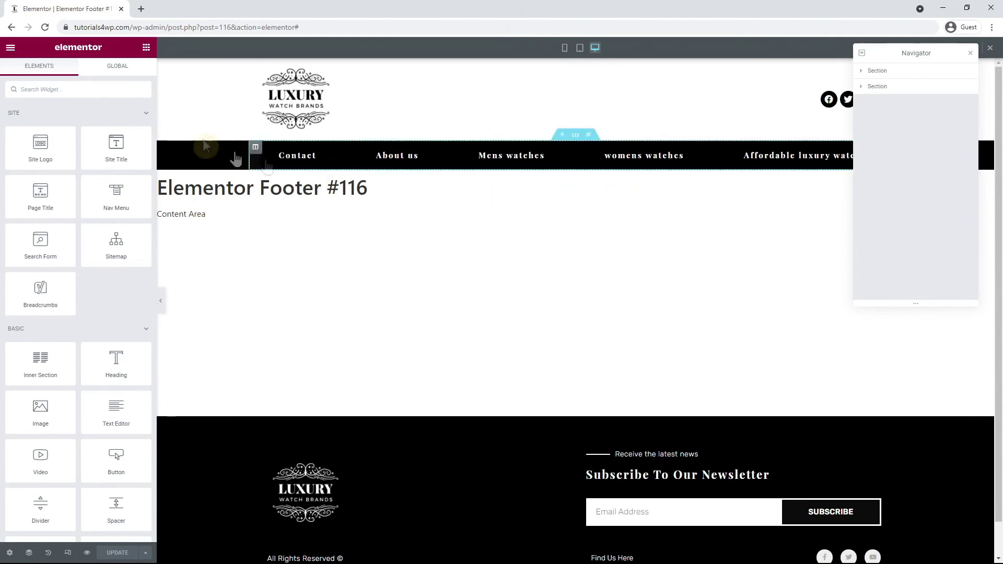
pyautogui.click(13, 49)
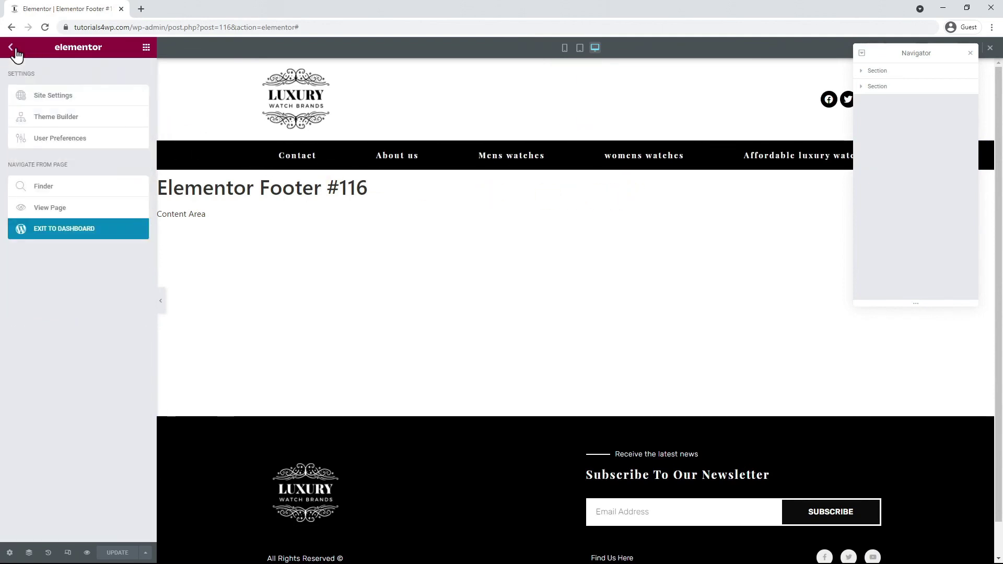
pyautogui.click(79, 235)
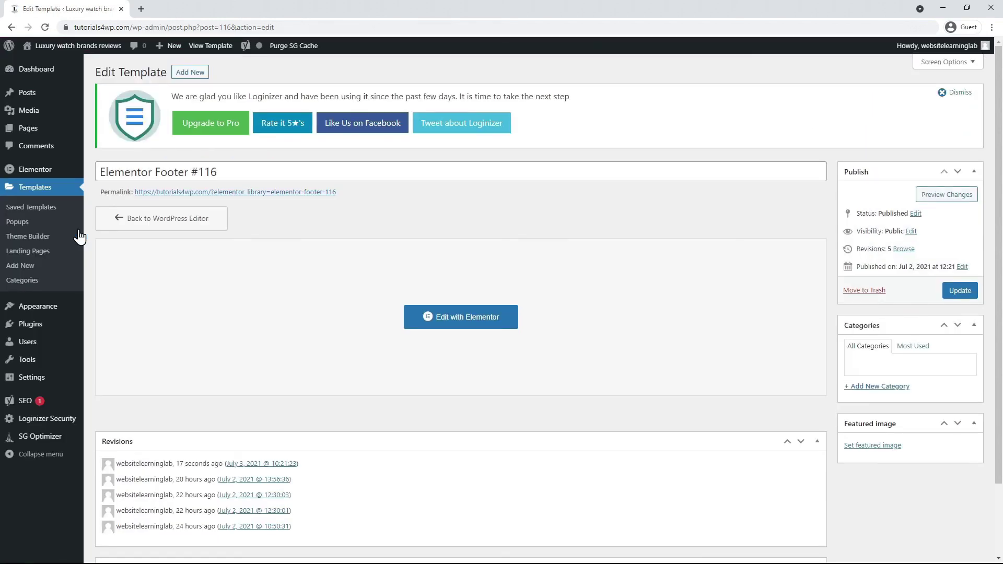
pyautogui.moveTo(59, 309)
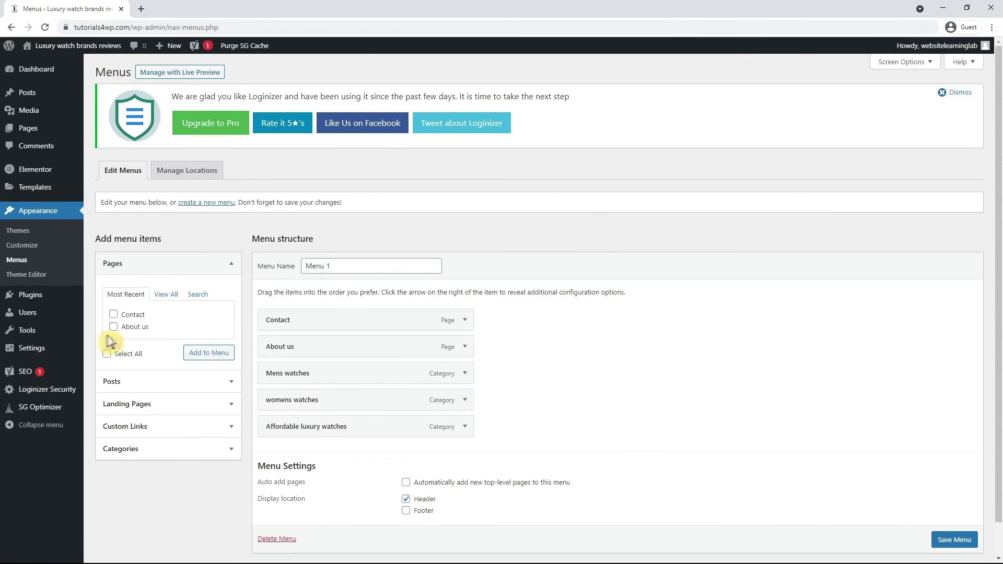
# Step: Change the "womens watches" item's navigation label in Menu 1 to "Womens watches" and save the menu
pyautogui.click(464, 400)
pyautogui.click(268, 437)
pyautogui.press('Delete')
pyautogui.write('Womens watches')
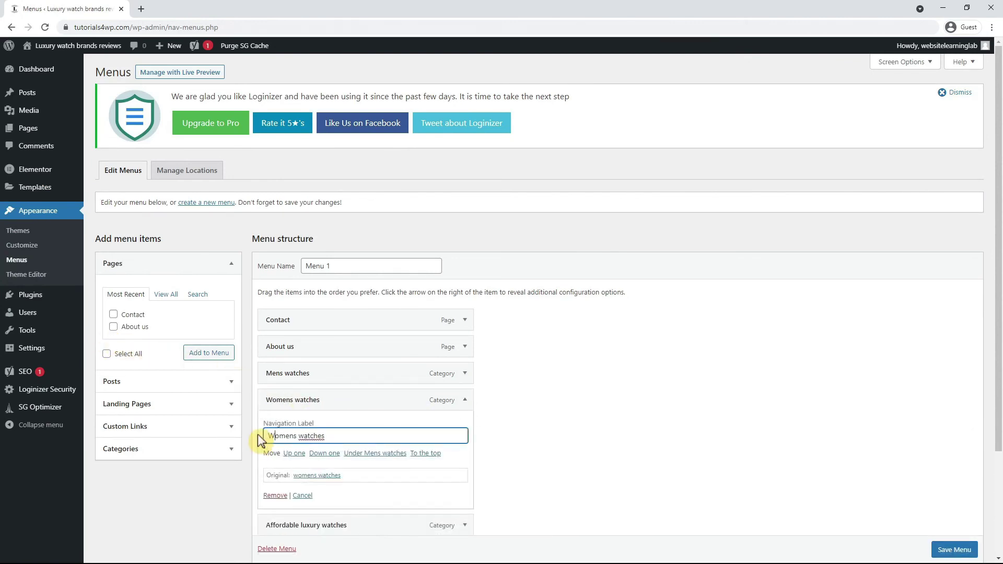
pyautogui.click(944, 552)
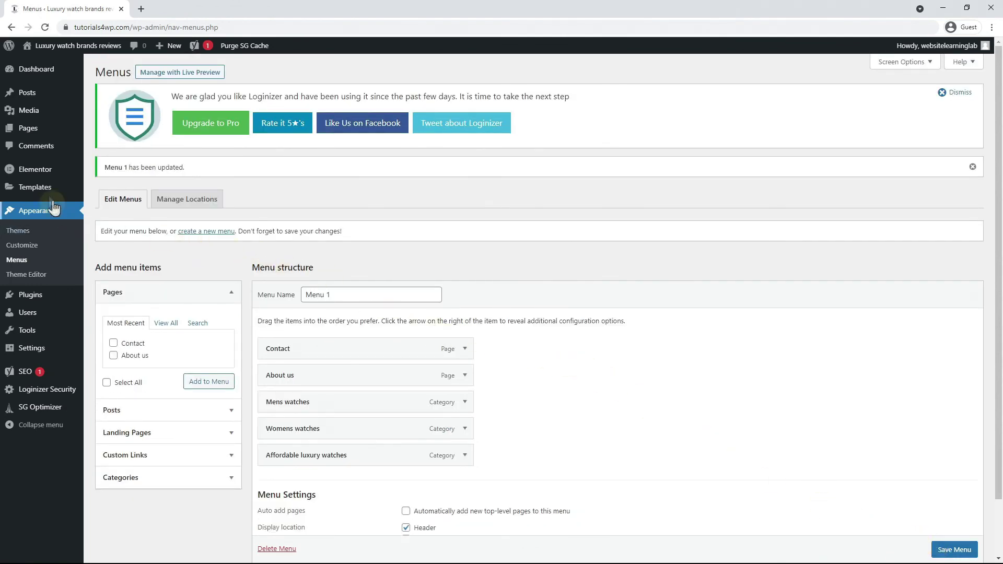
# Step: Open the site-wide "Template header" template for editing in Elementor from the saved header templates
pyautogui.click(42, 187)
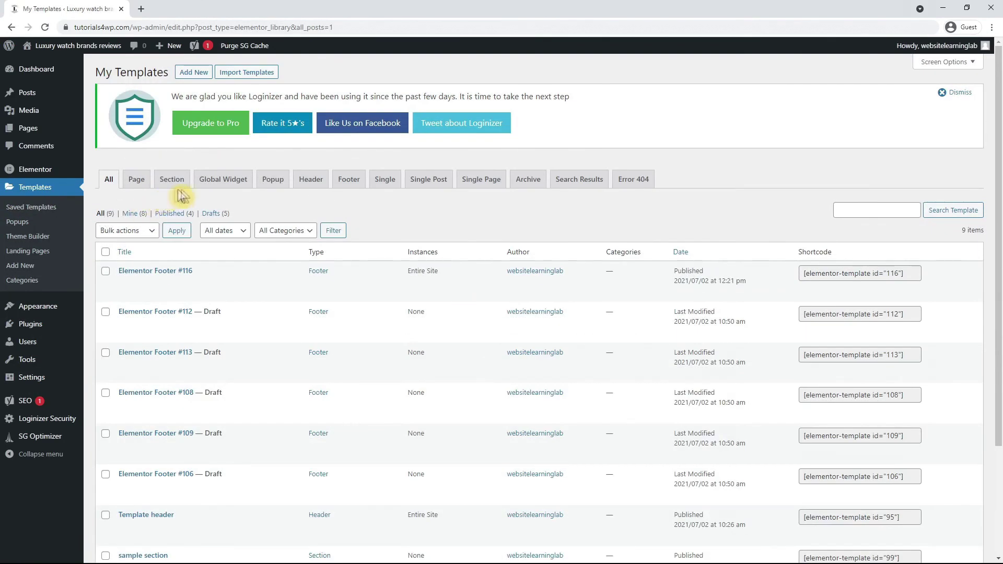
pyautogui.click(311, 181)
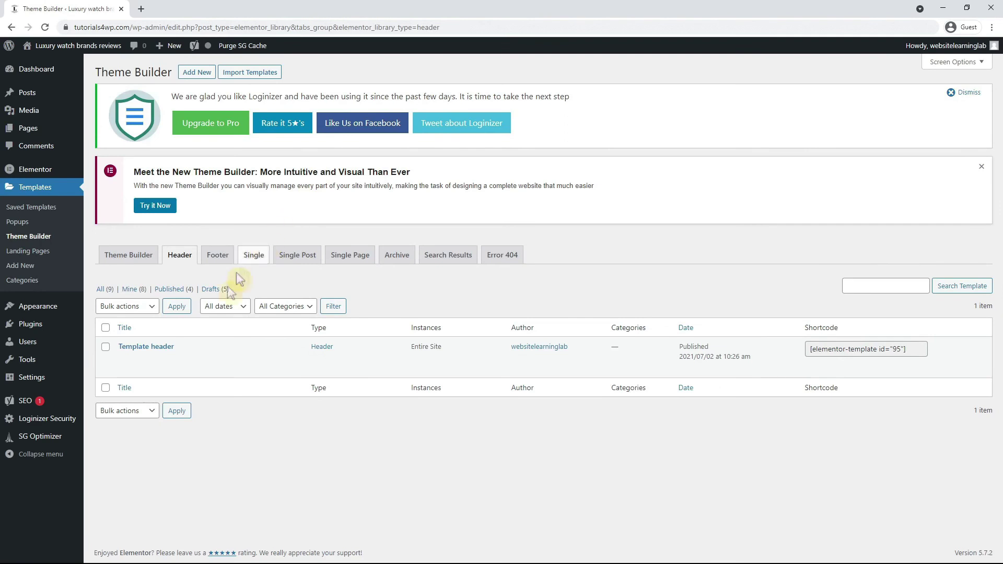
pyautogui.click(134, 369)
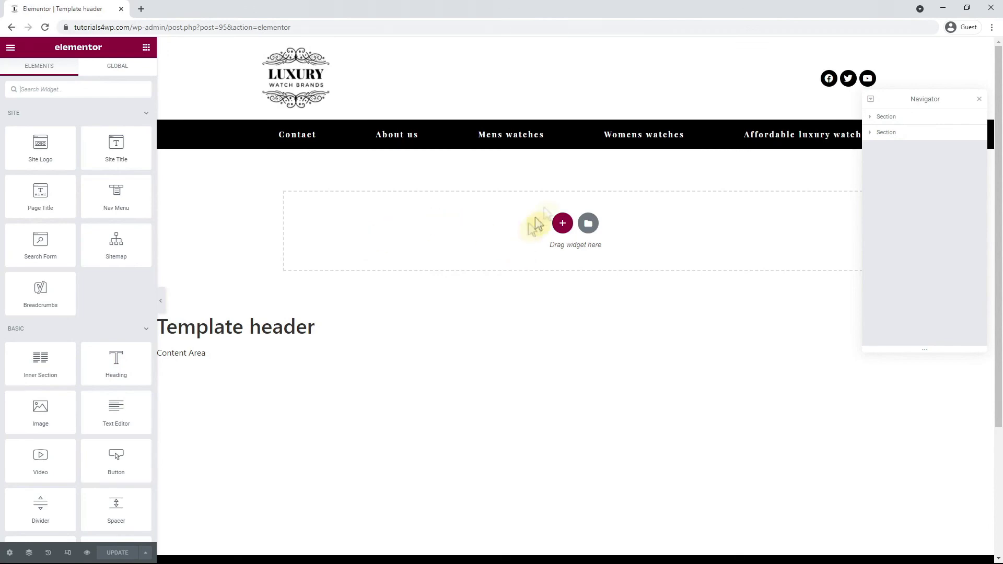
# Step: Switch to editing the footer, set its social icons' spacing to 10, and update the template
pyautogui.scroll(-3, 611, 217)
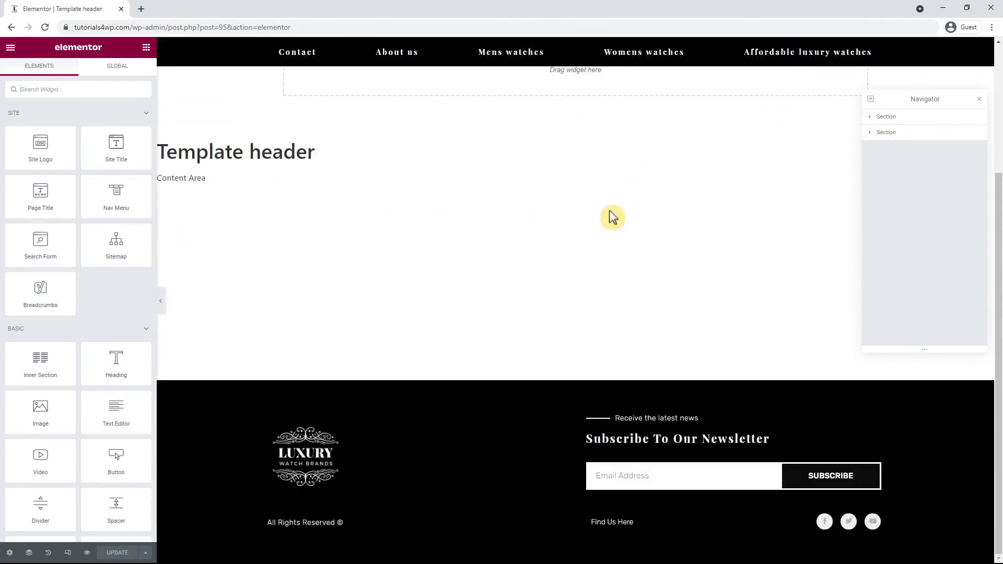
pyautogui.scroll(1, 638, 213)
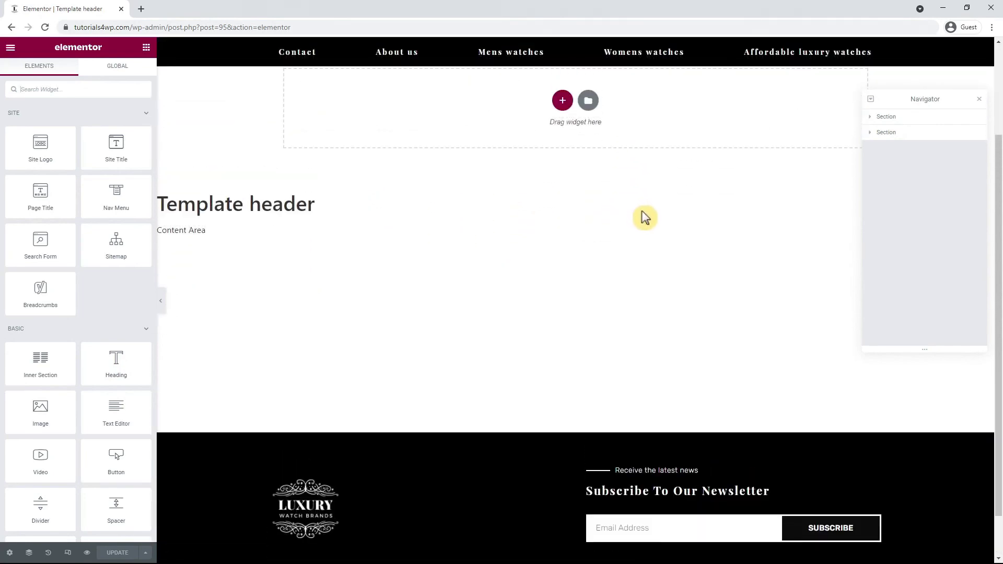
pyautogui.scroll(-1, 645, 218)
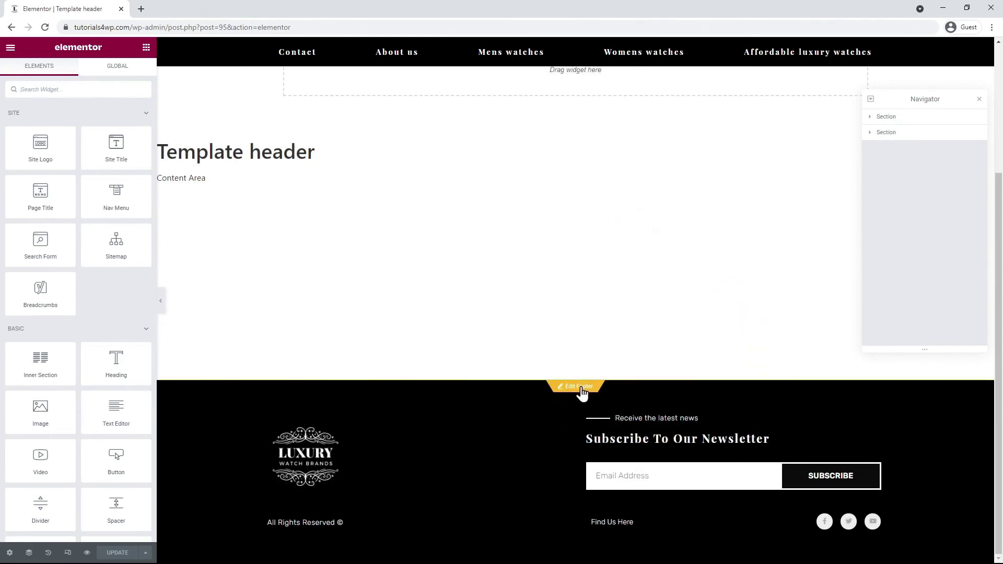
pyautogui.click(564, 389)
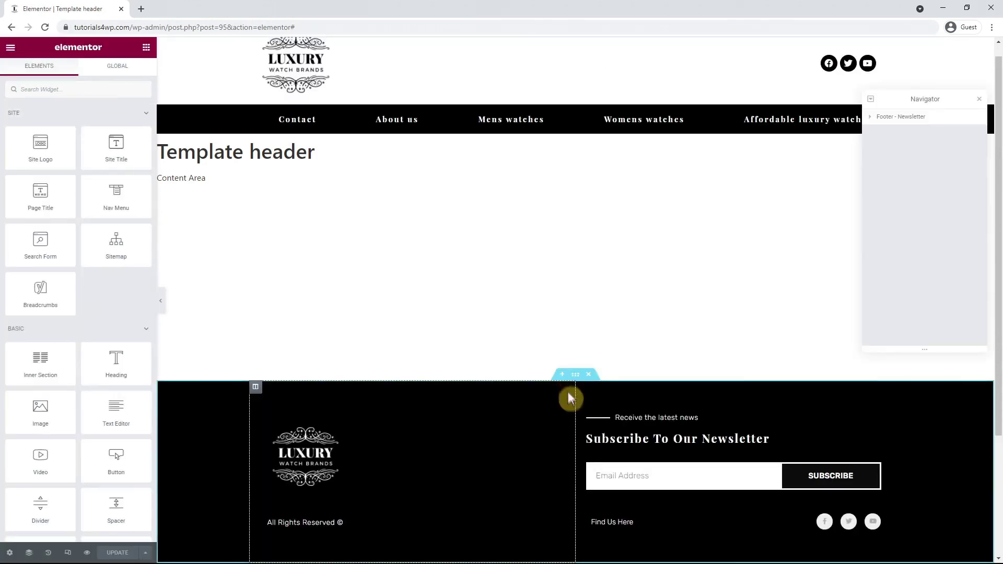
pyautogui.click(826, 522)
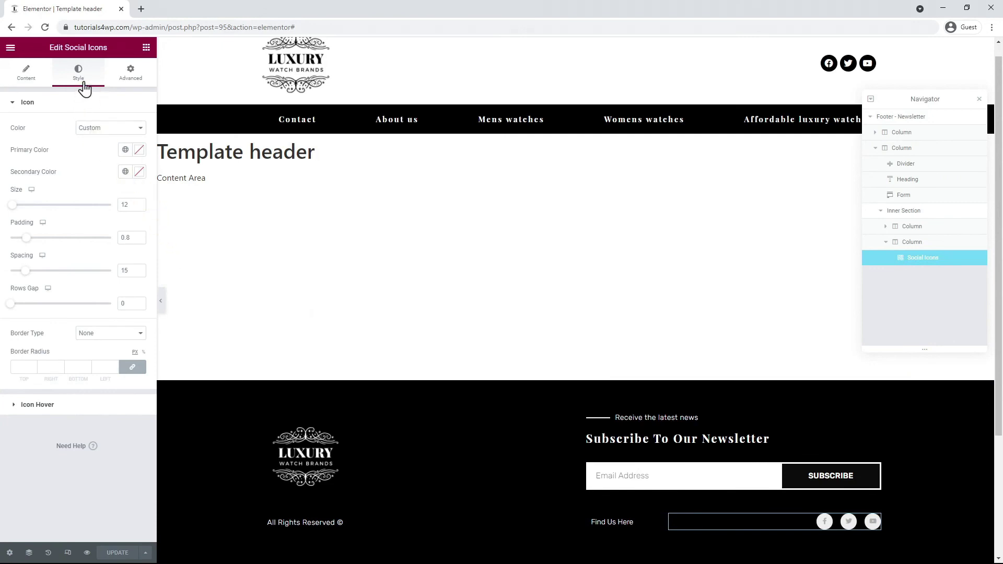
pyautogui.click(125, 271)
pyautogui.write('10')
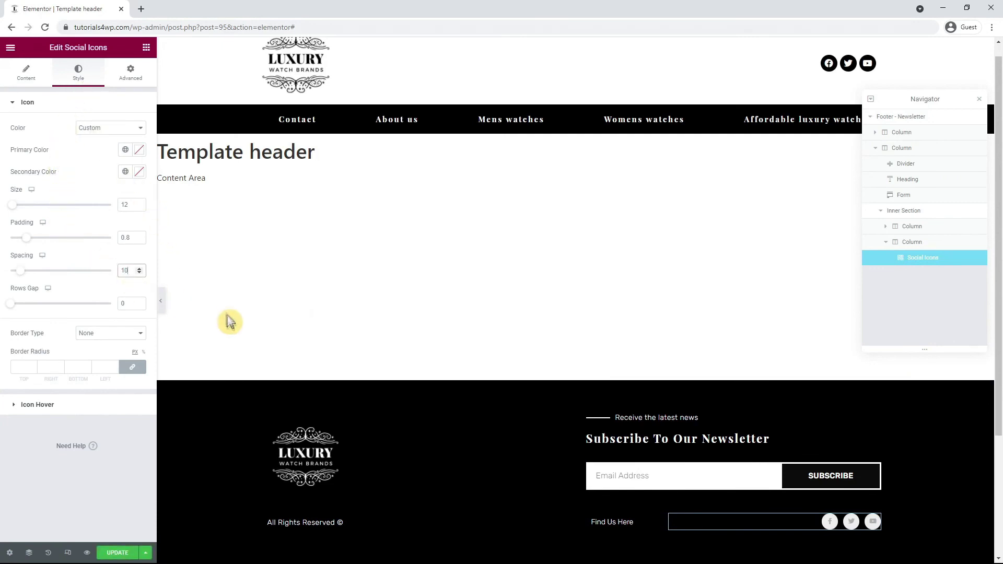
pyautogui.click(117, 555)
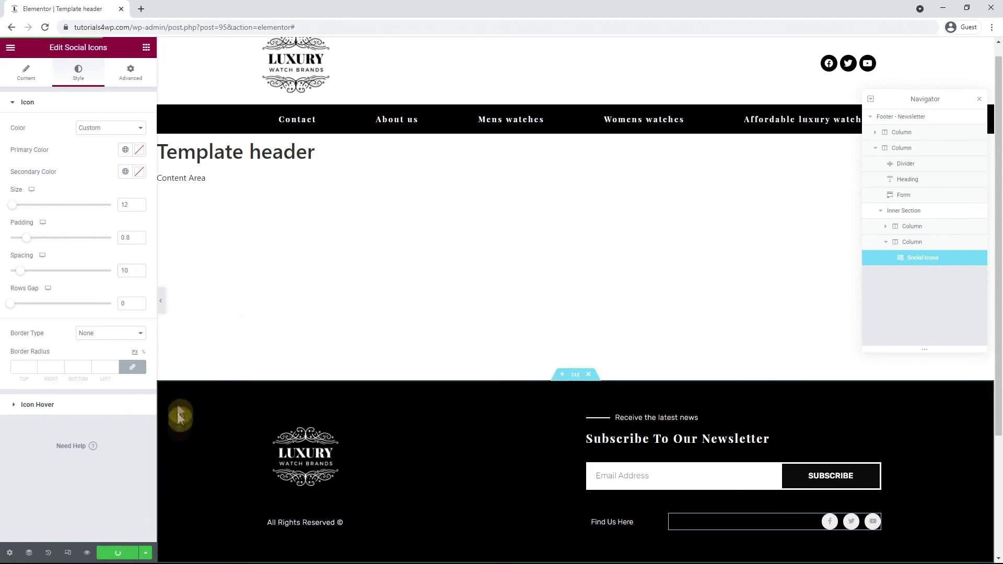
# Step: Check the finished desktop header and footer with the editing panel hidden
pyautogui.click(162, 301)
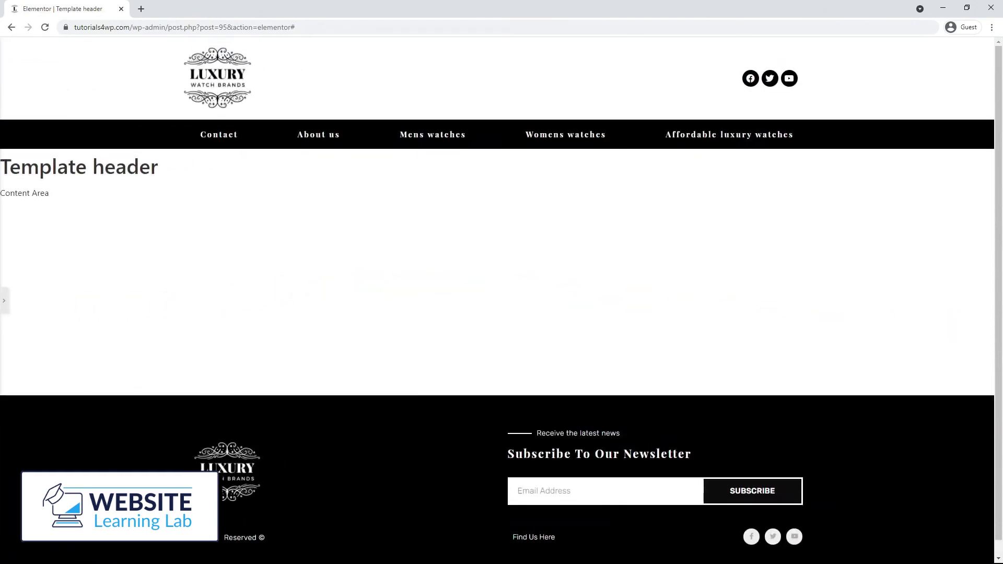
pyautogui.scroll(-1, 828, 354)
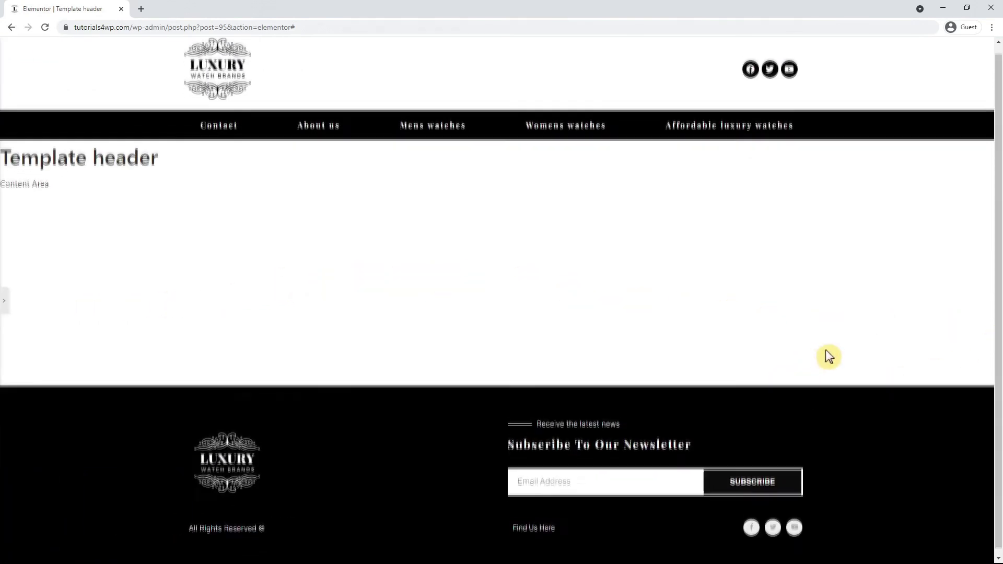
pyautogui.scroll(1, 873, 340)
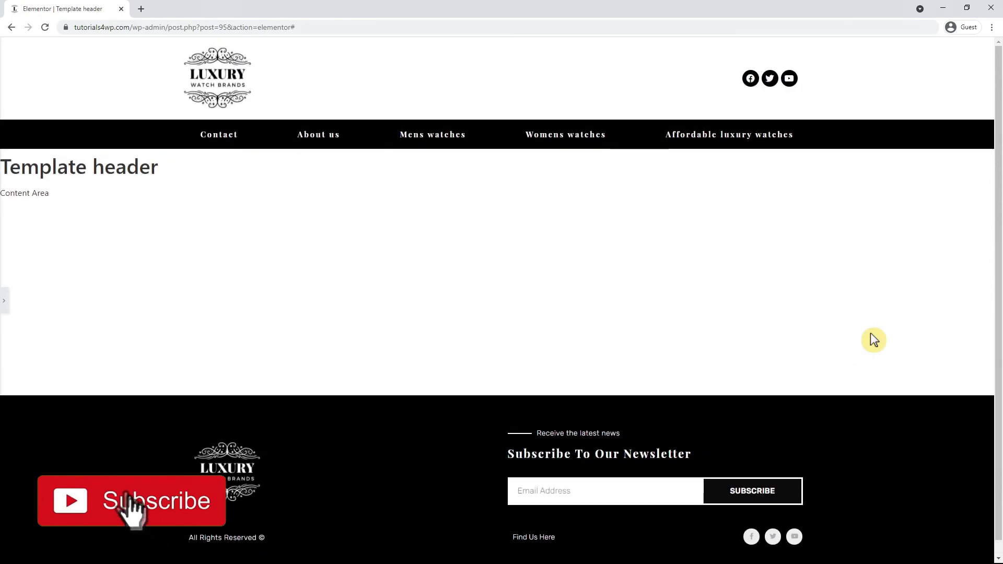